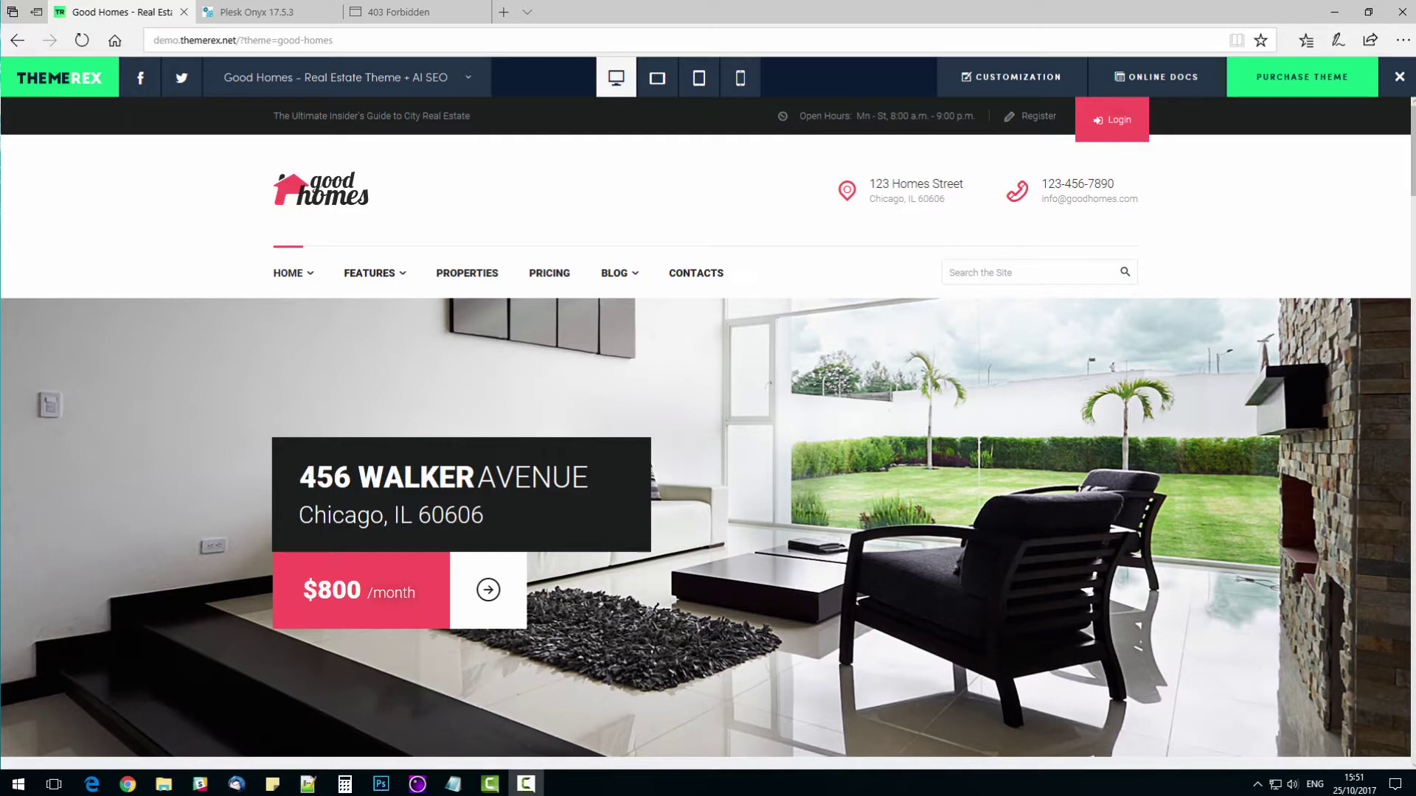
# Scroll through the whole Good Homes demo home page
pyautogui.scroll(-1, 811, 520)
pyautogui.scroll(-2, 811, 520)
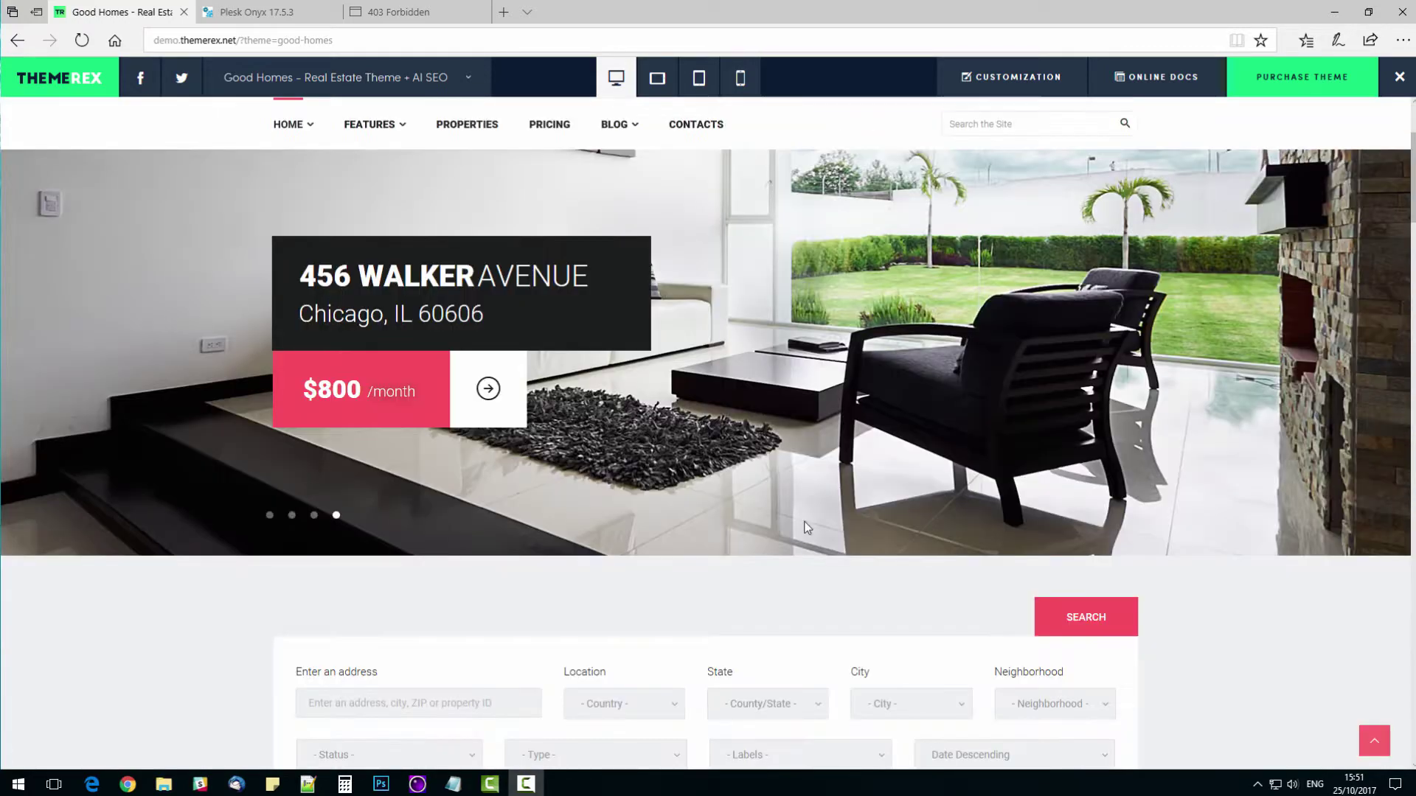
pyautogui.scroll(-3, 807, 528)
pyautogui.scroll(-3, 808, 526)
pyautogui.scroll(-4, 807, 527)
pyautogui.scroll(-6, 804, 528)
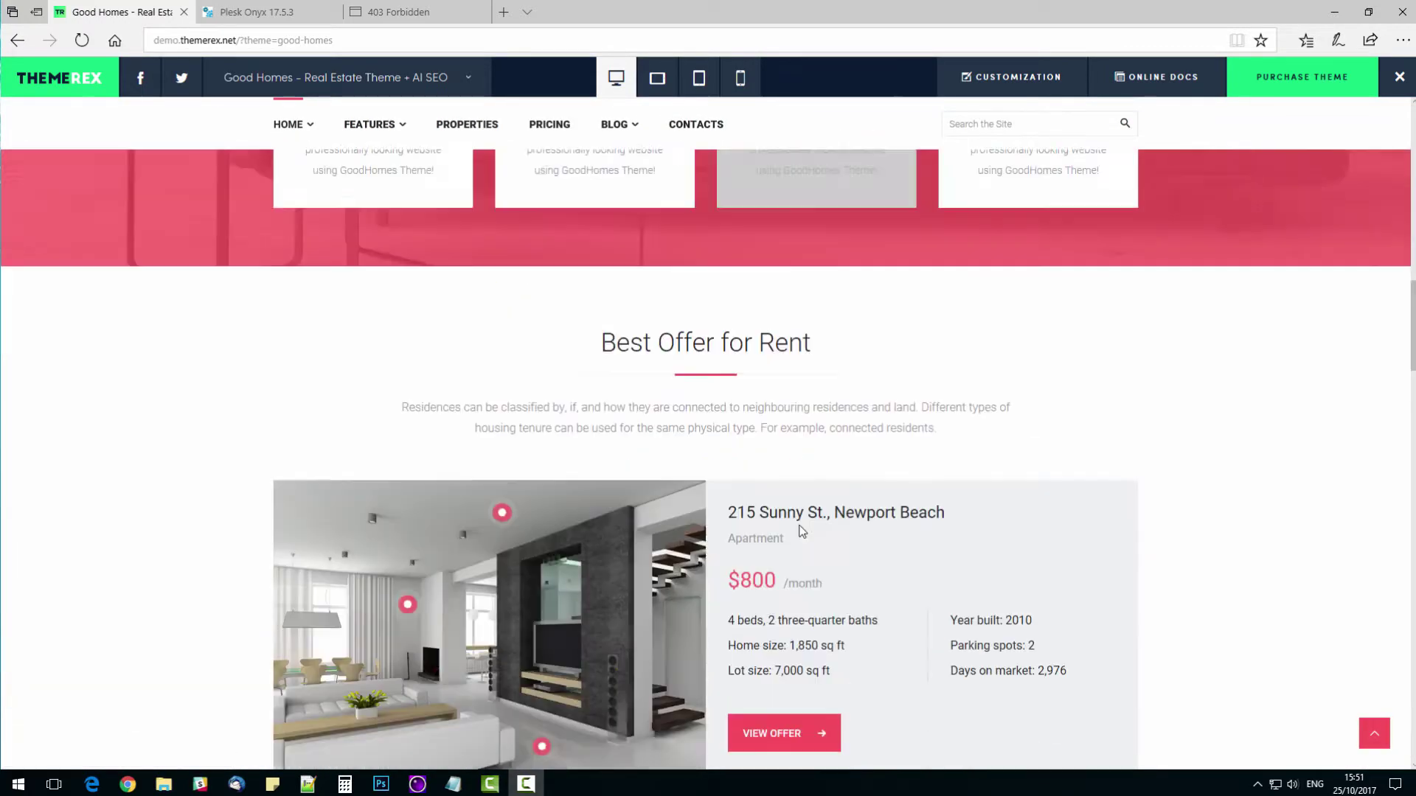
pyautogui.scroll(-4, 801, 531)
pyautogui.scroll(-3, 799, 524)
pyautogui.scroll(-4, 799, 524)
pyautogui.scroll(-3, 798, 524)
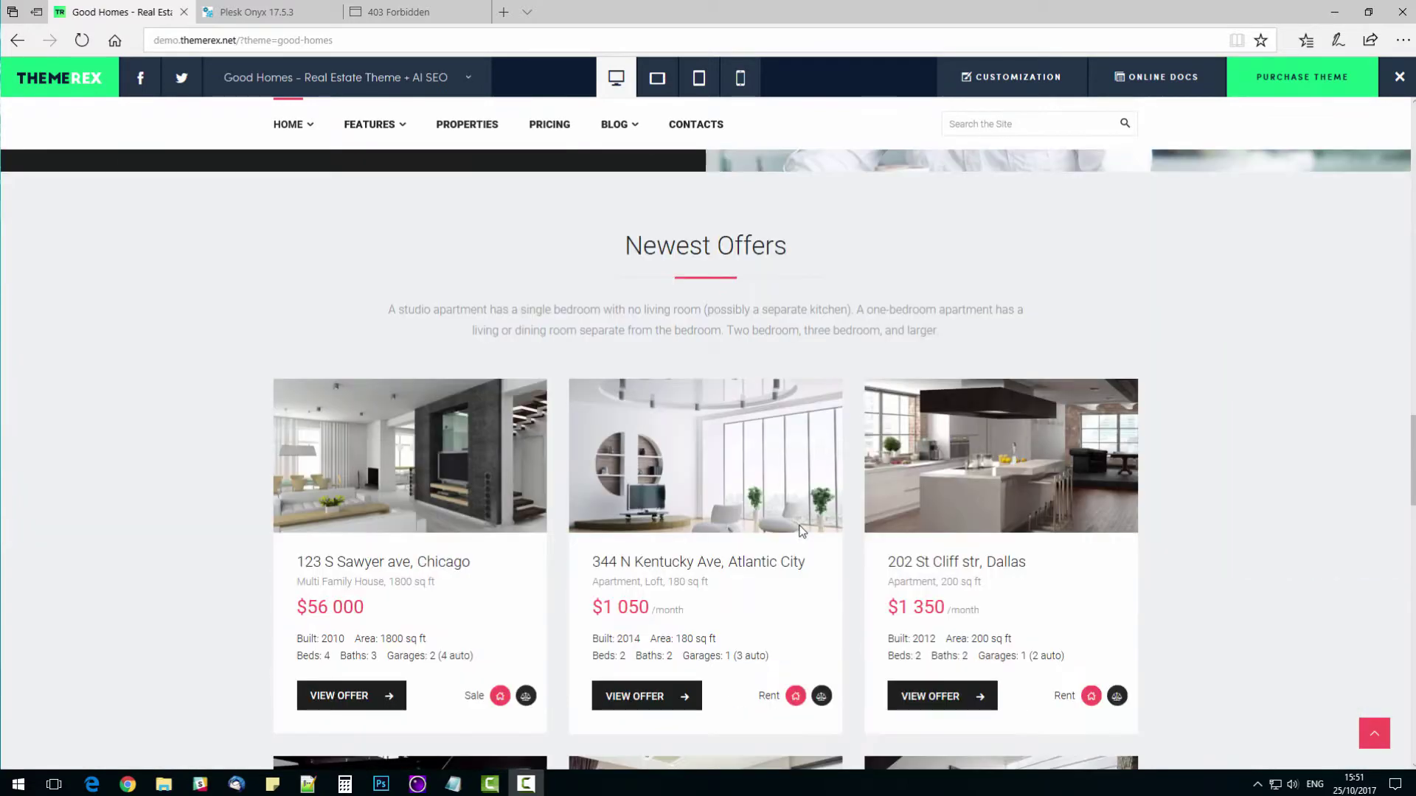
pyautogui.scroll(-4, 799, 524)
pyautogui.scroll(-2, 799, 523)
pyautogui.scroll(-4, 798, 524)
pyautogui.scroll(-4, 799, 525)
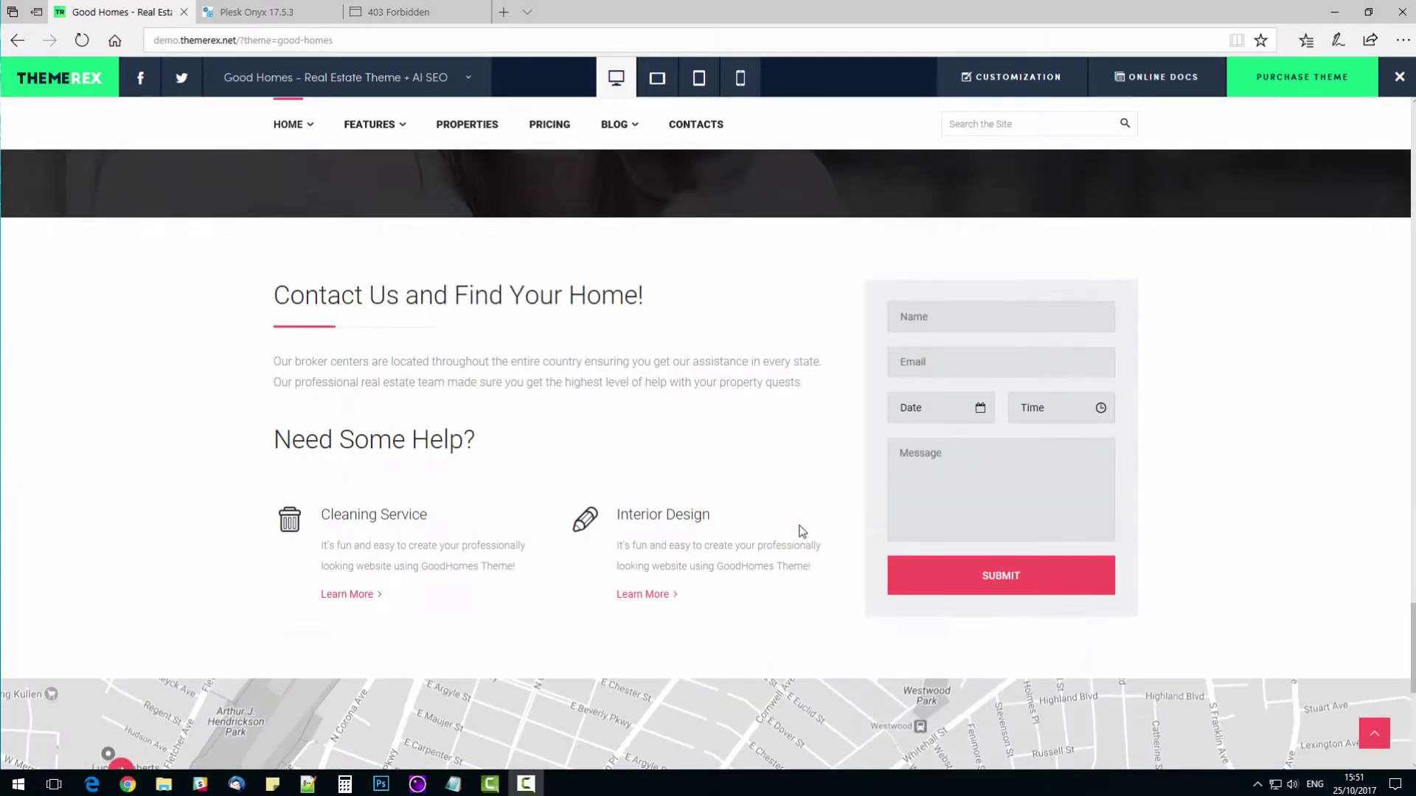
pyautogui.scroll(-4, 800, 529)
pyautogui.scroll(-3, 800, 531)
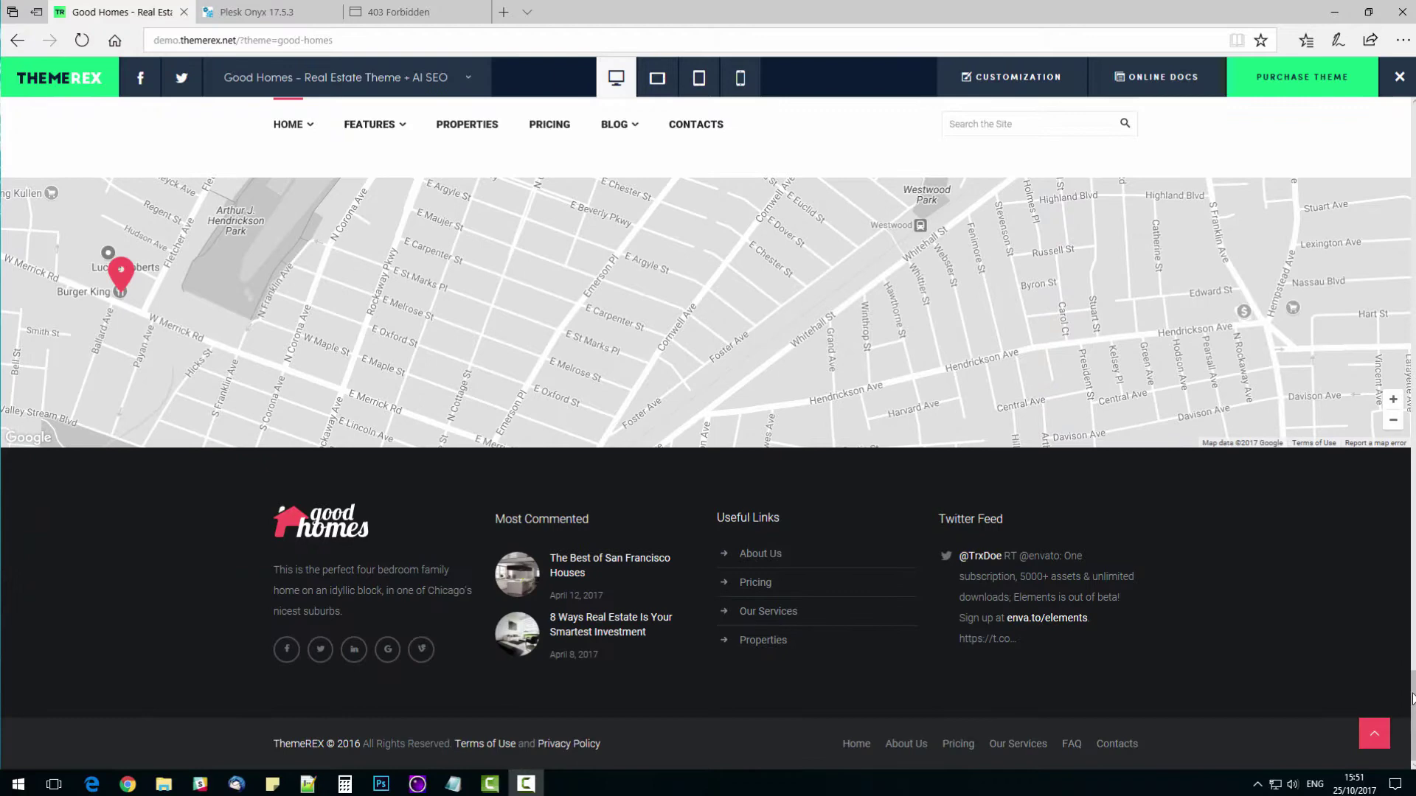
pyautogui.moveTo(1411, 698); pyautogui.dragTo(1412, 118)
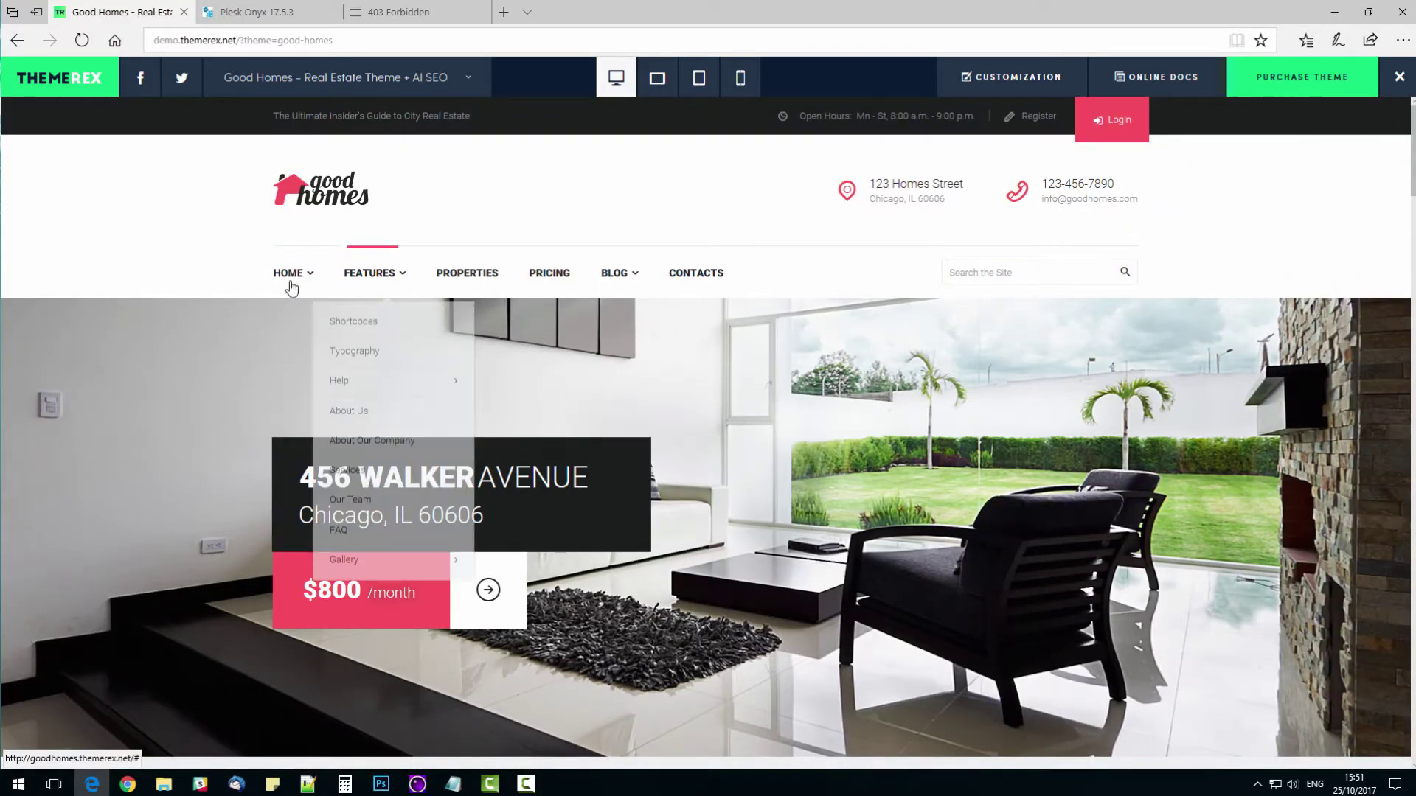
pyautogui.moveTo(292, 124)
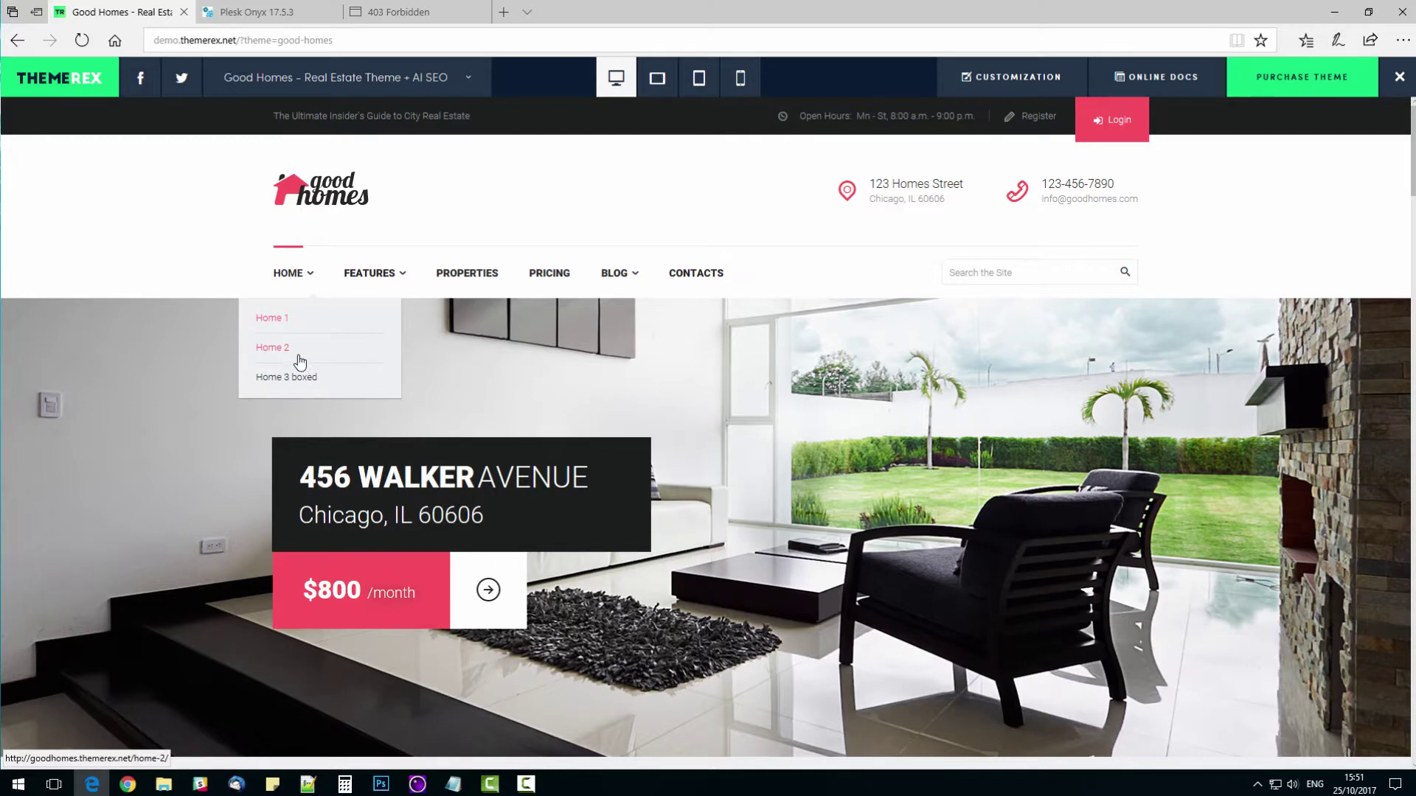
# Open the Home 2 layout and scroll through it
pyautogui.click(287, 353)
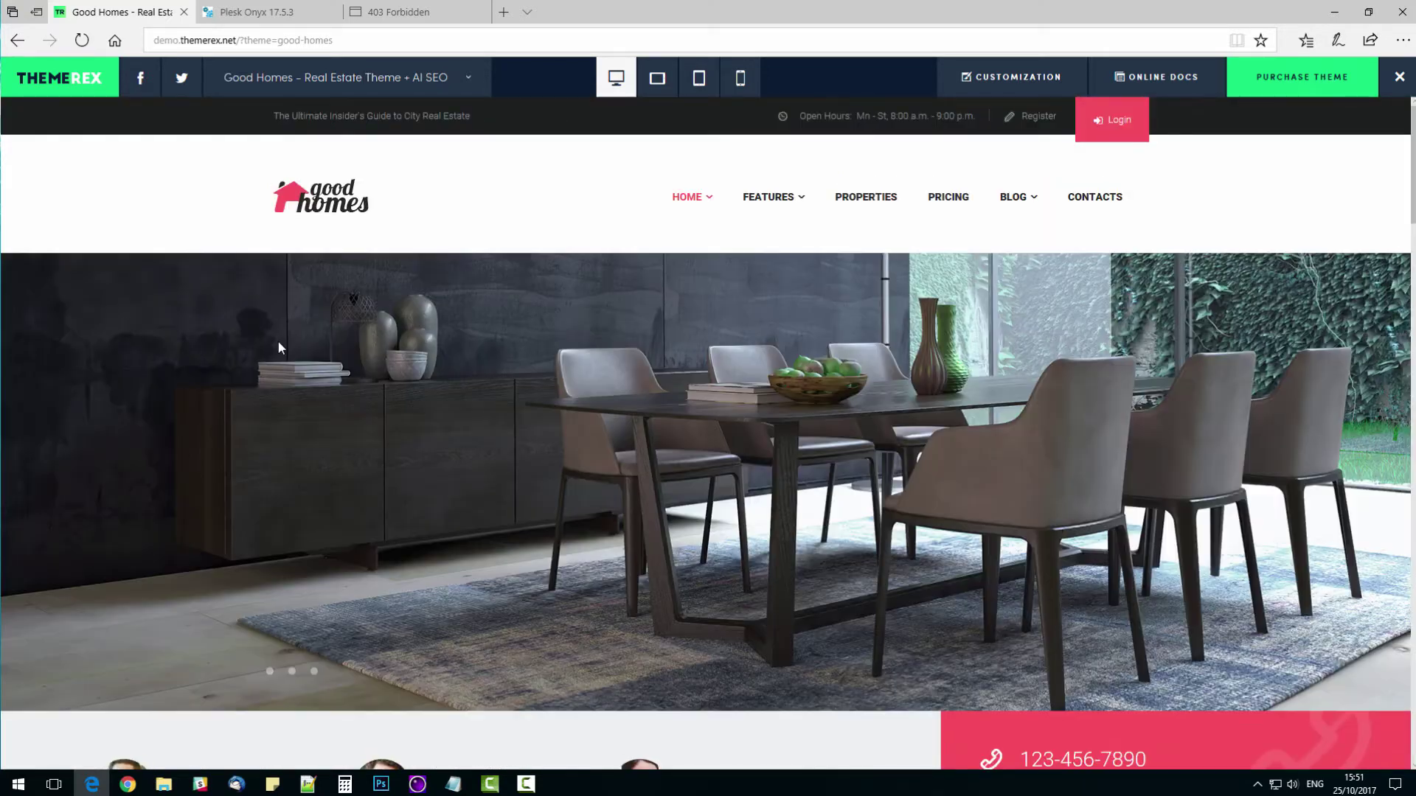
pyautogui.scroll(-3, 278, 343)
pyautogui.scroll(-5, 278, 343)
pyautogui.scroll(-3, 278, 343)
pyautogui.scroll(-2, 281, 348)
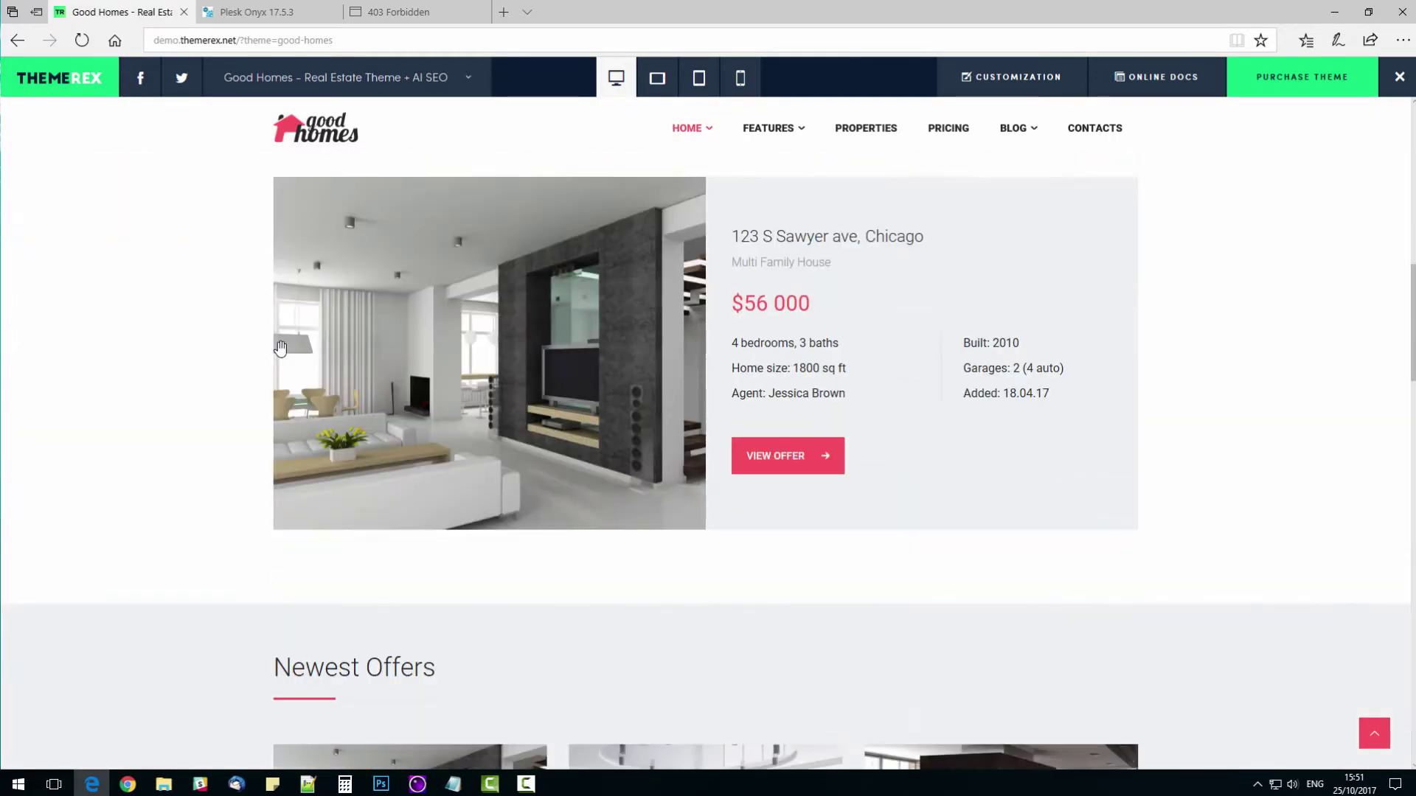
pyautogui.scroll(-5, 280, 348)
pyautogui.scroll(-7, 280, 348)
pyautogui.scroll(-7, 280, 348)
pyautogui.scroll(-5, 277, 342)
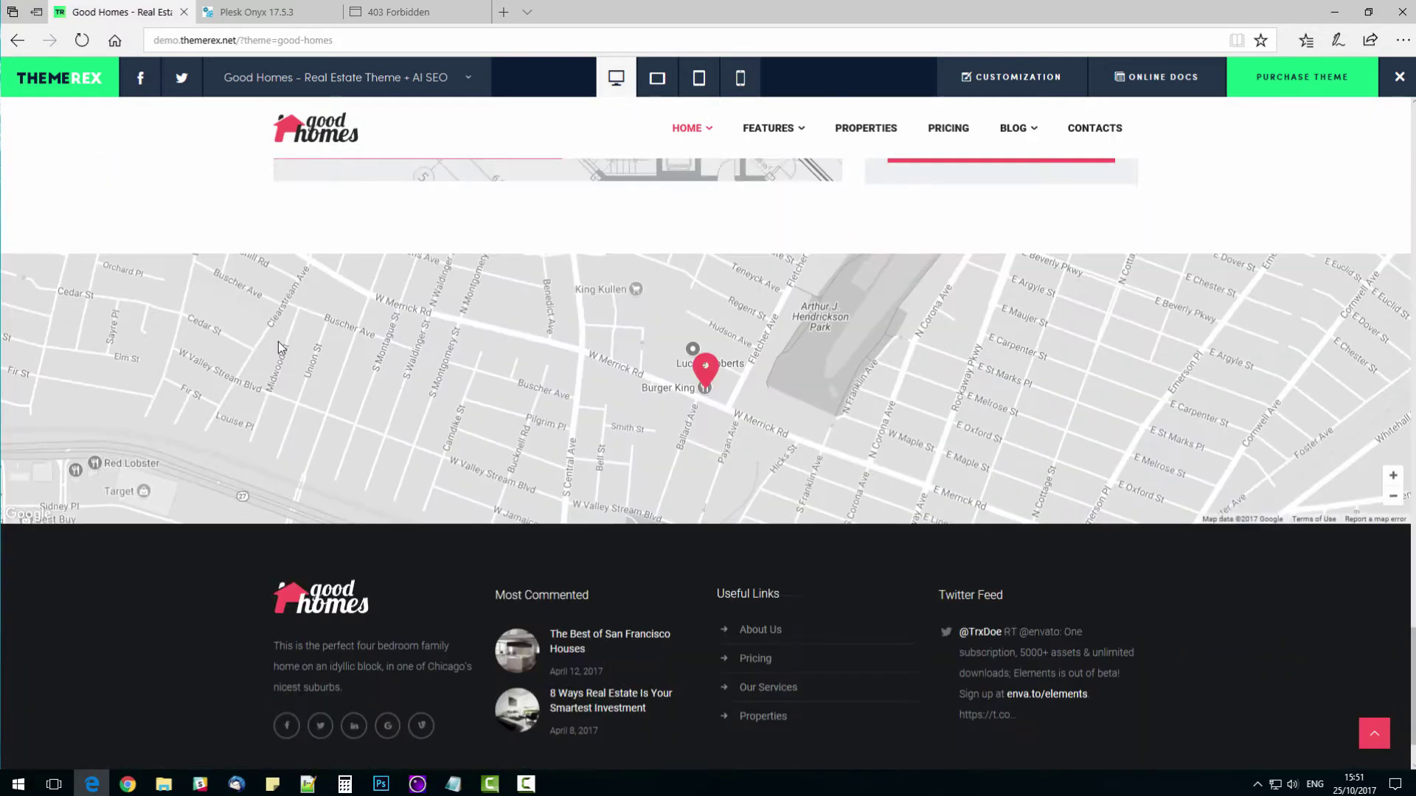
pyautogui.scroll(5, 277, 342)
pyautogui.scroll(5, 274, 347)
pyautogui.scroll(5, 274, 347)
pyautogui.scroll(5, 275, 347)
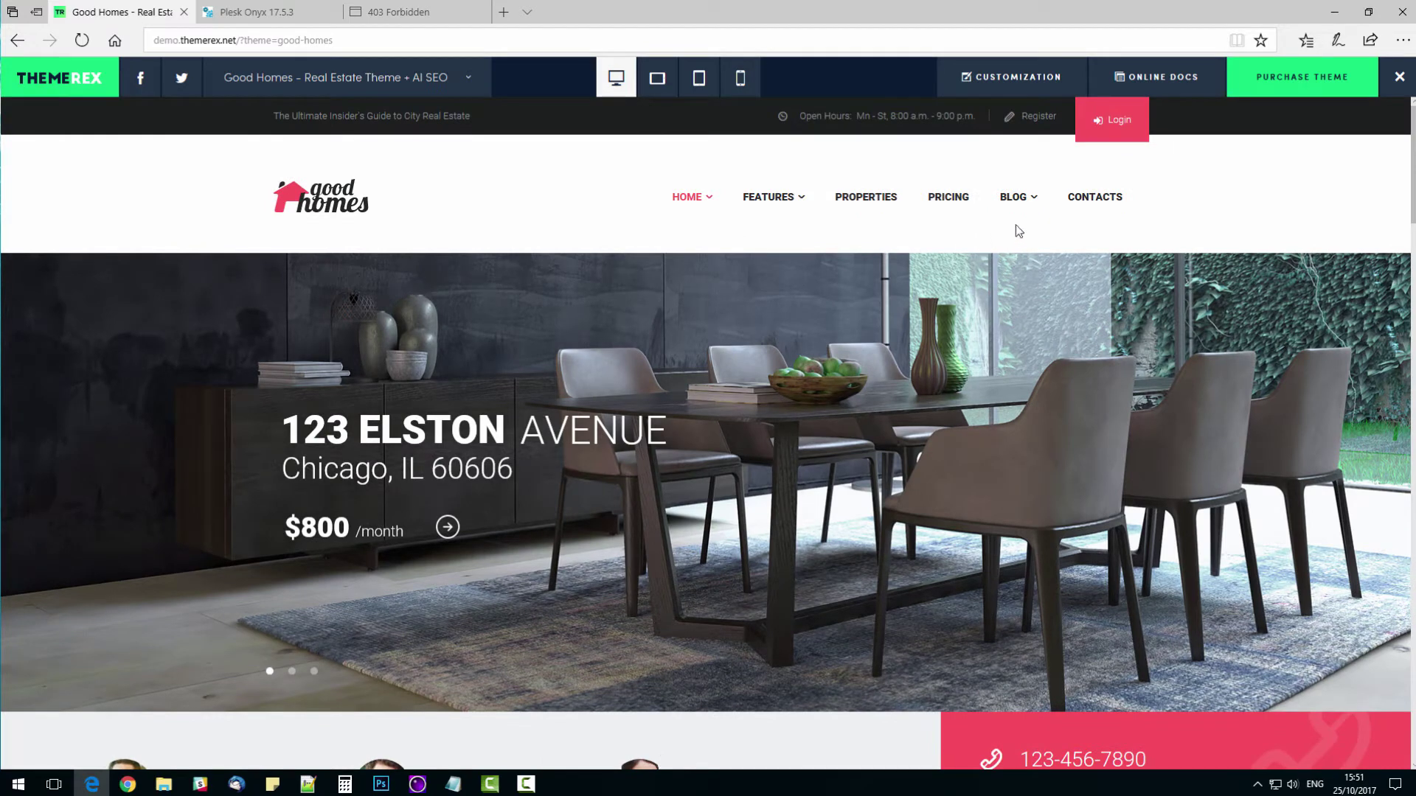
# Open the Contacts page and scroll through its map, form and agents
pyautogui.click(1088, 198)
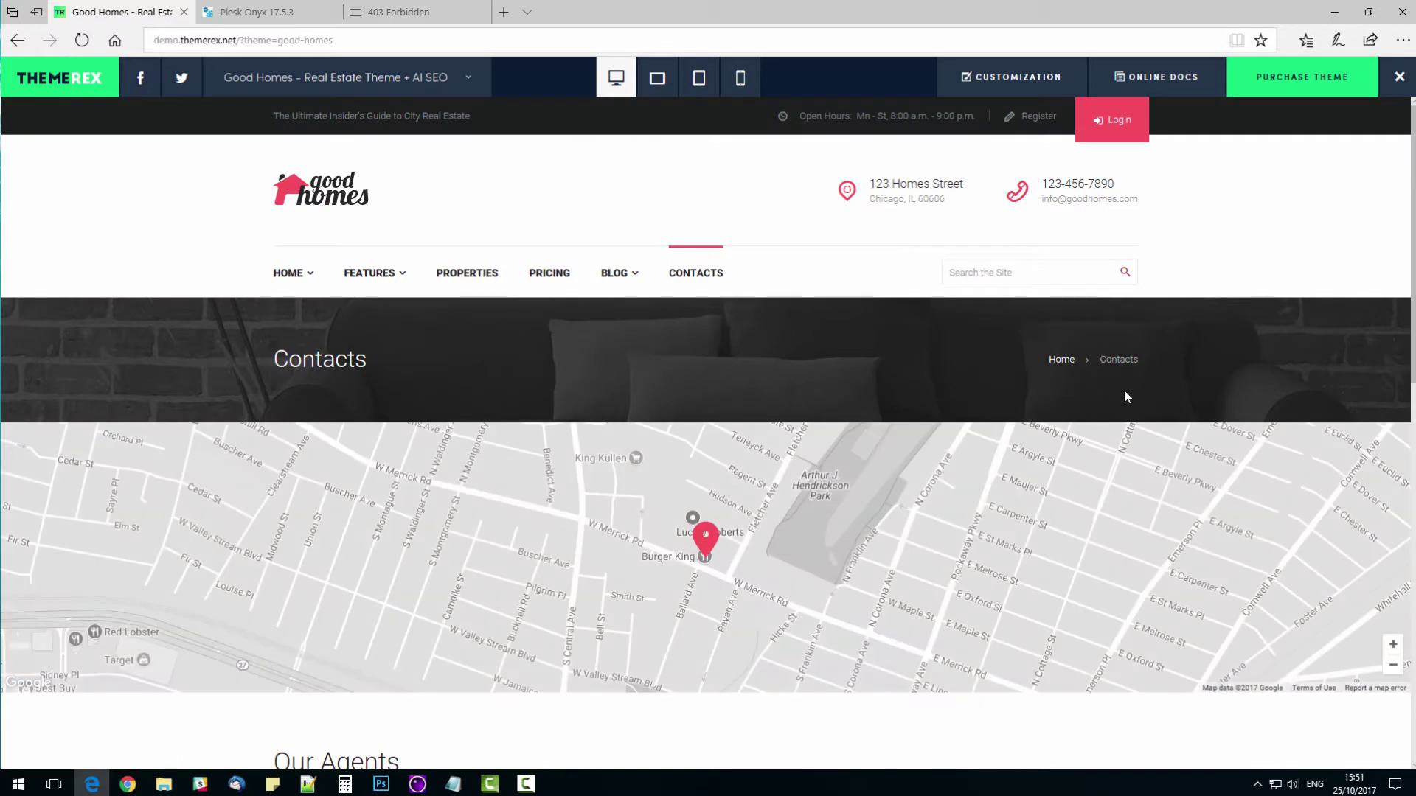
pyautogui.scroll(-3, 1133, 507)
pyautogui.scroll(-3, 1133, 506)
pyautogui.scroll(-3, 1128, 507)
pyautogui.scroll(-3, 1125, 506)
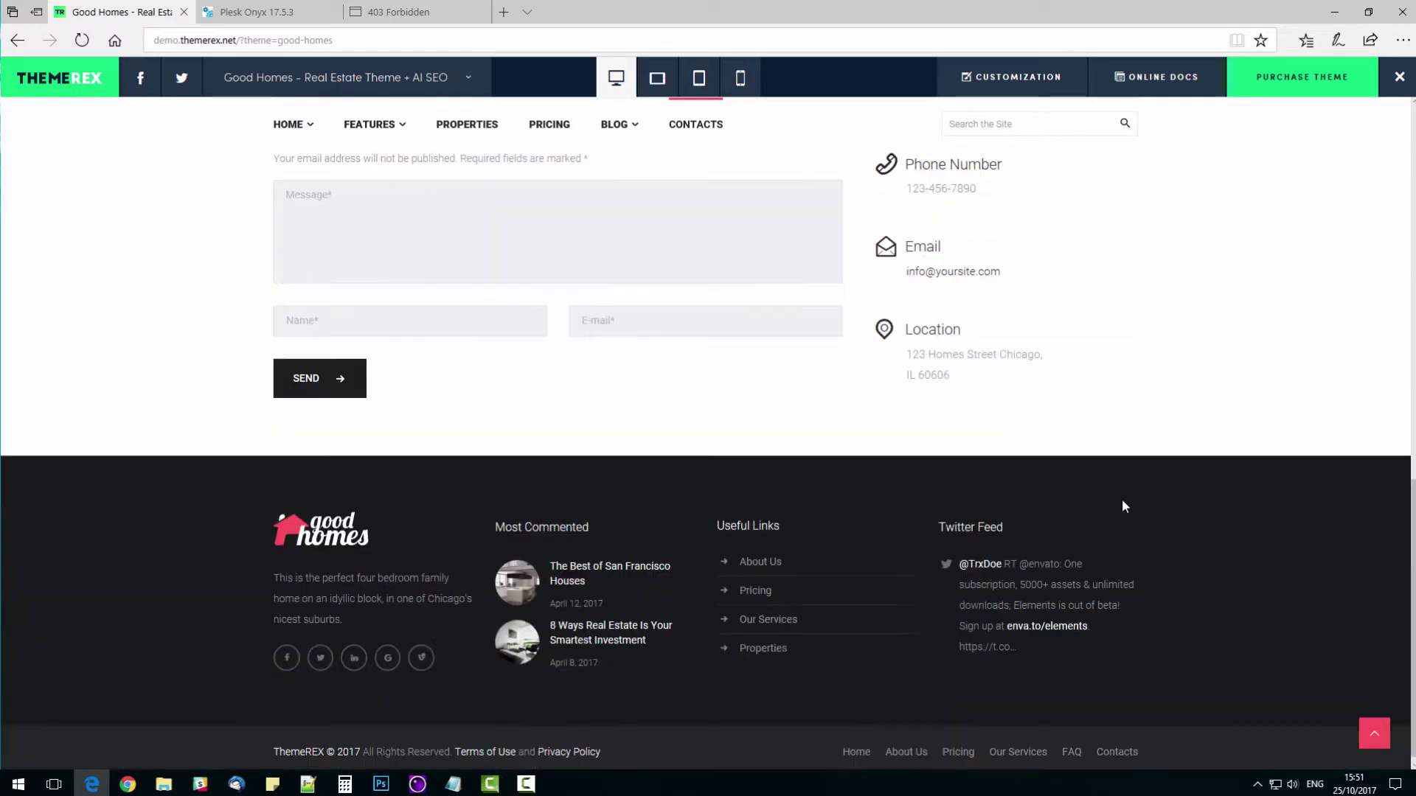
pyautogui.scroll(5, 1122, 504)
pyautogui.scroll(10, 1121, 504)
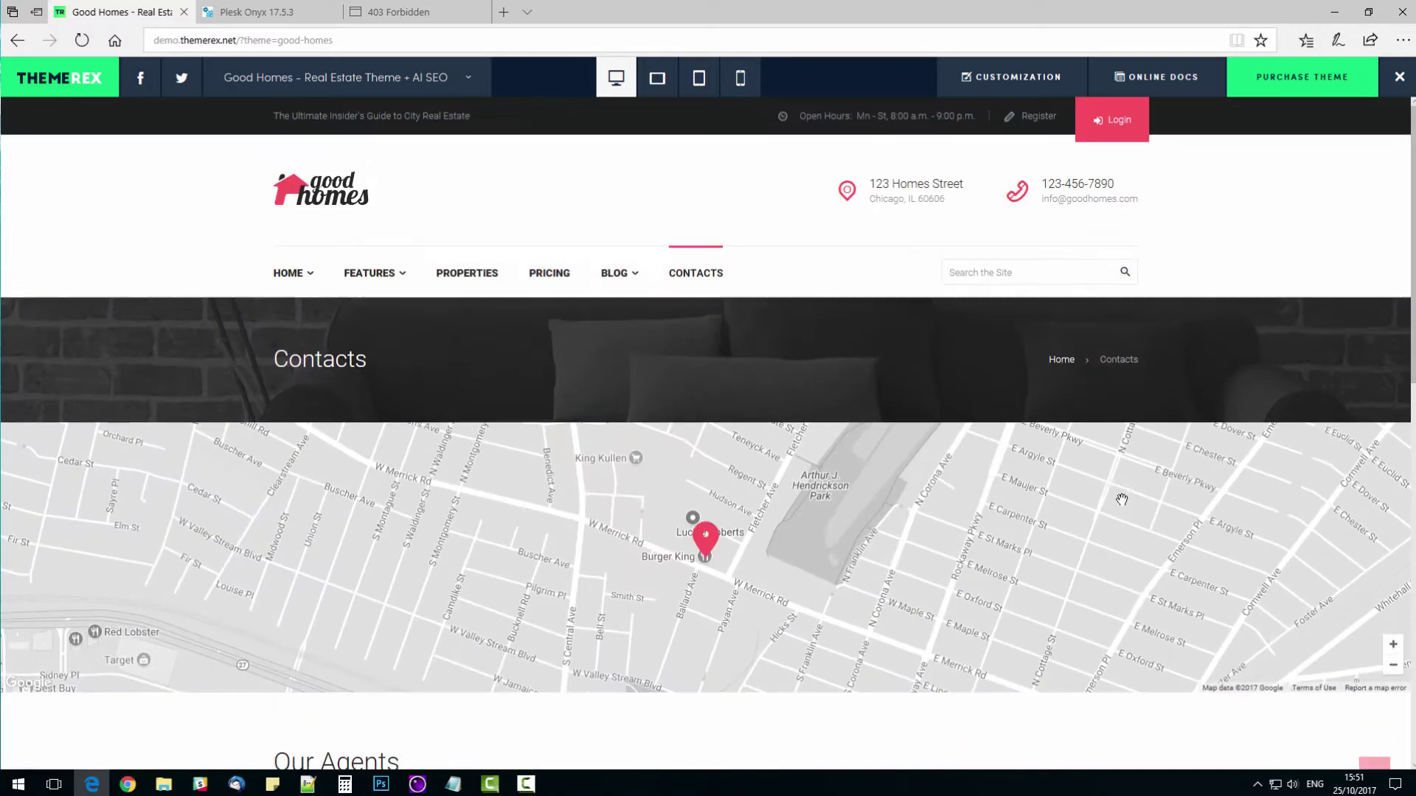
pyautogui.moveTo(290, 273)
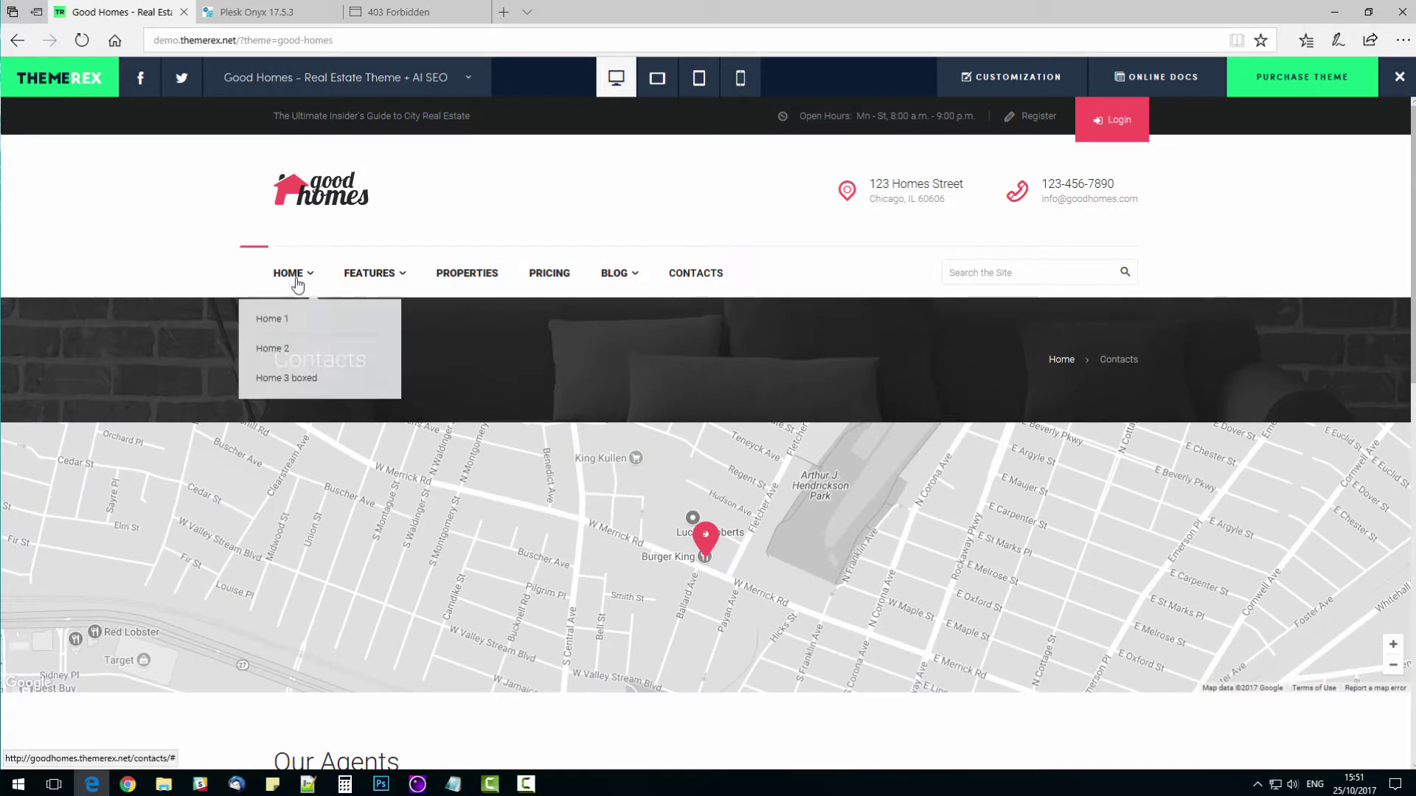
# On Home 1, search properties with Location set to USA and browse the results
pyautogui.click(297, 325)
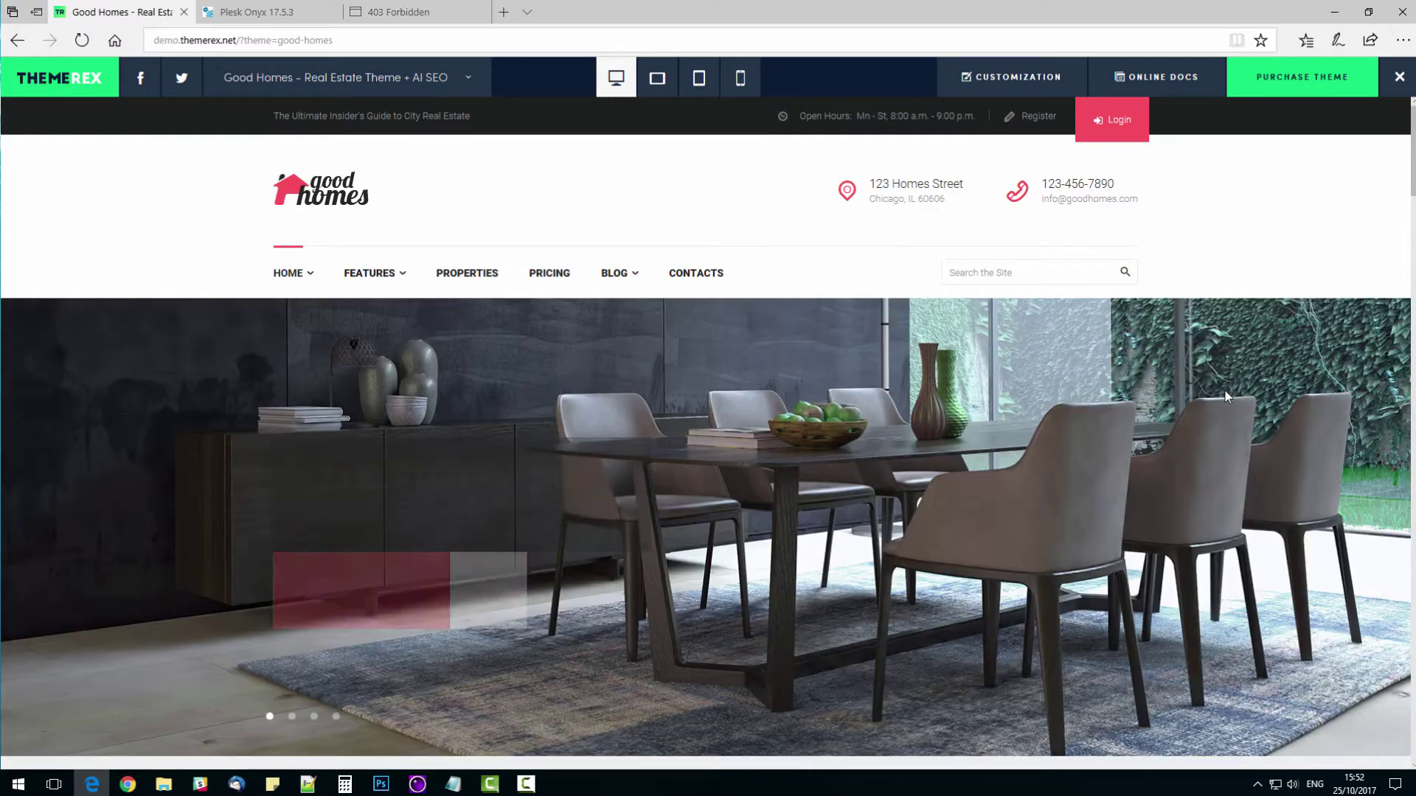
pyautogui.scroll(-5, 1224, 402)
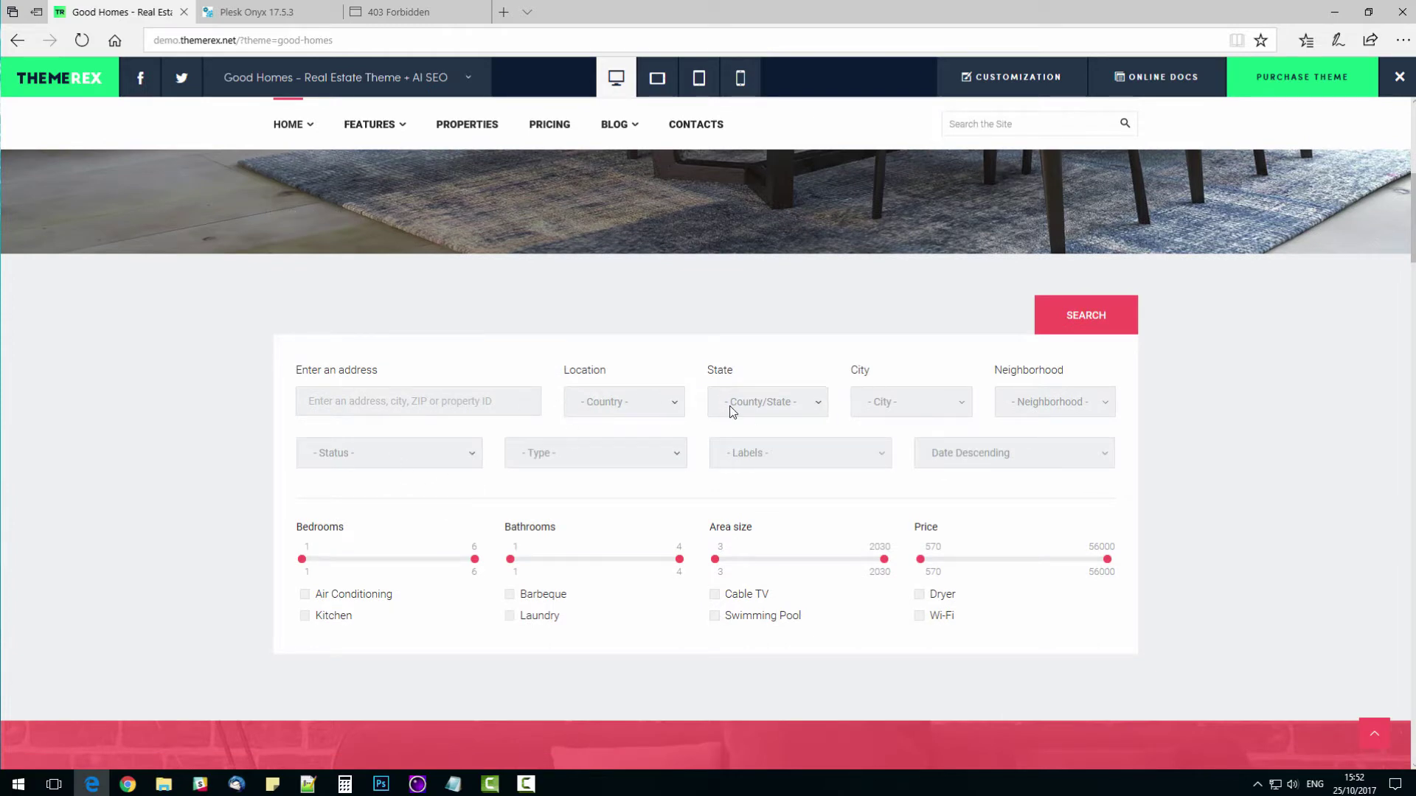
pyautogui.click(609, 404)
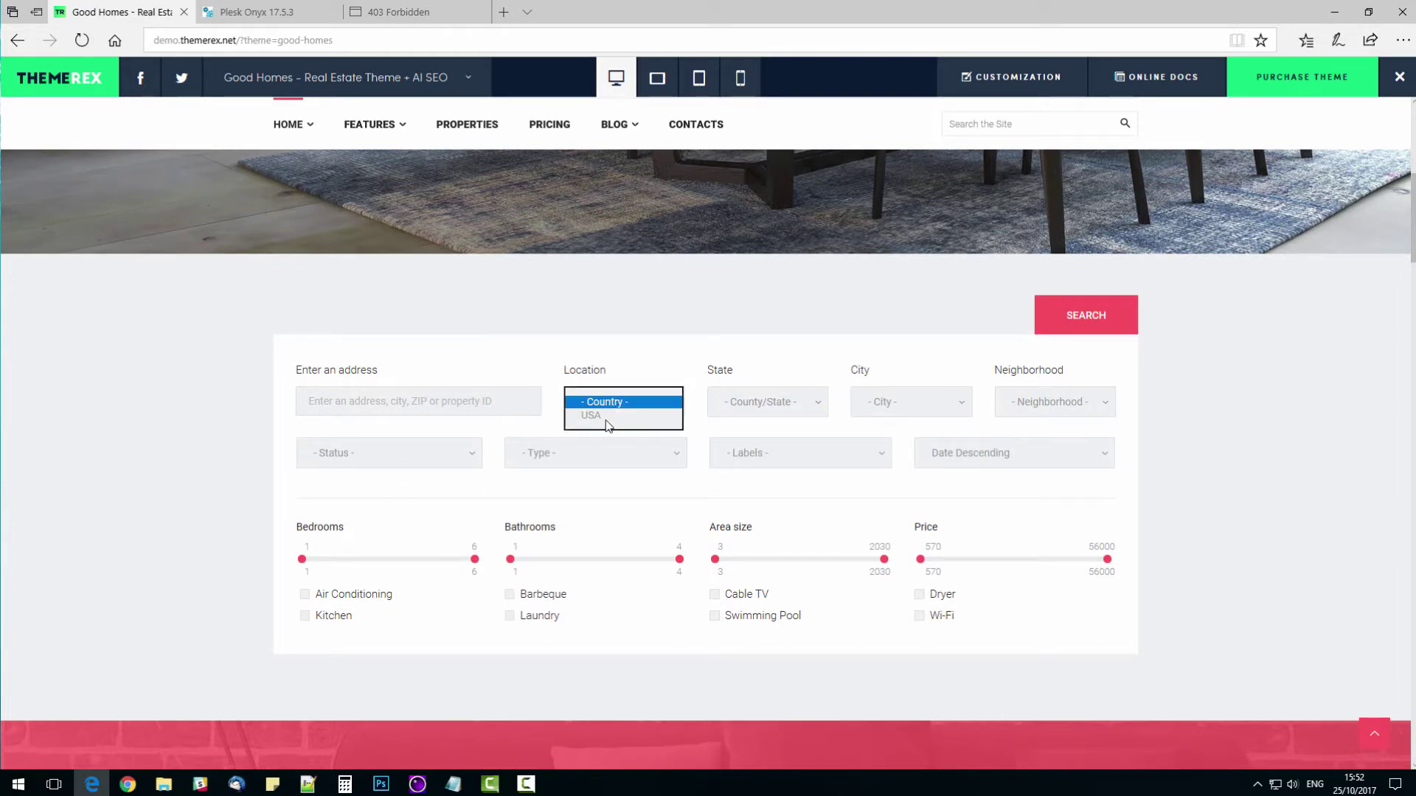
pyautogui.click(1067, 335)
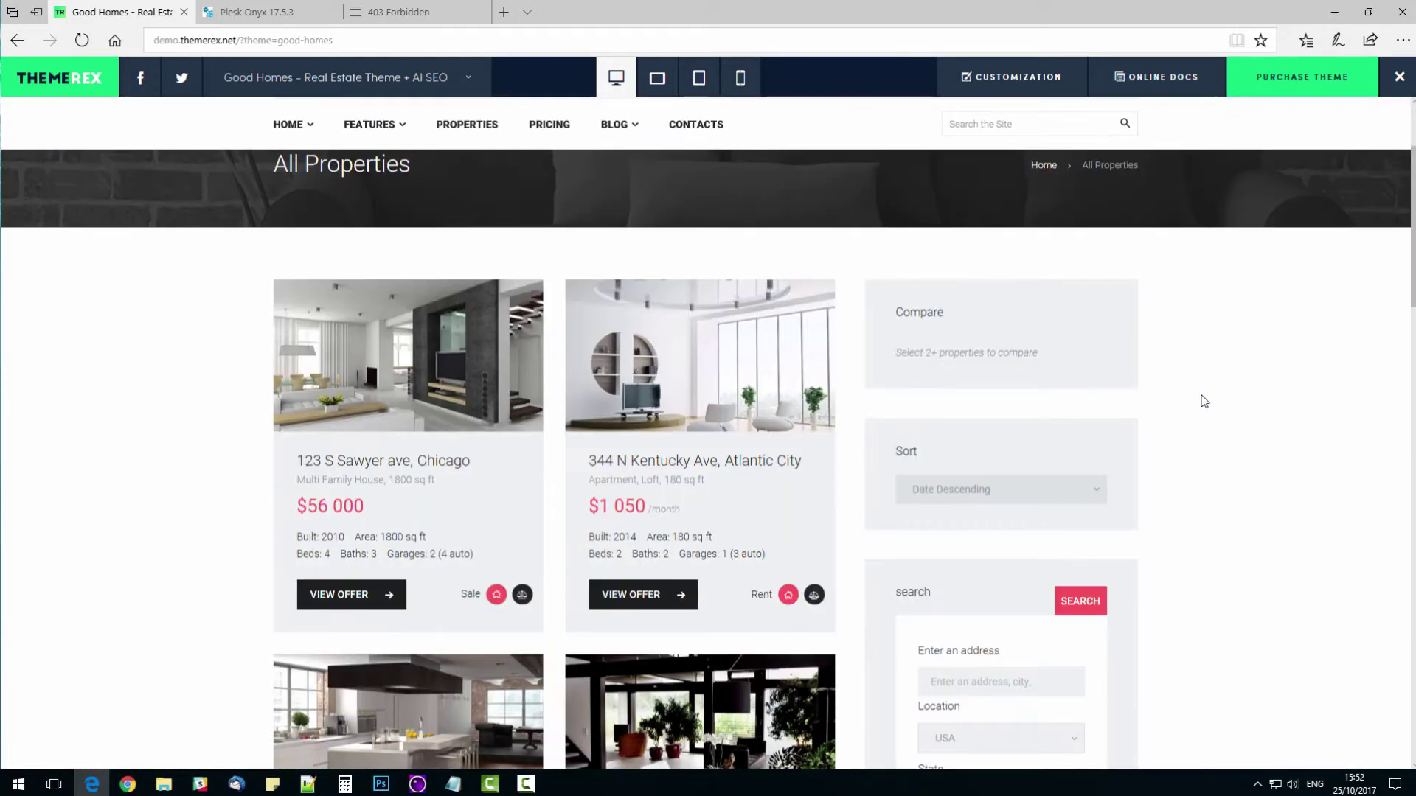
pyautogui.scroll(-5, 1203, 402)
pyautogui.scroll(-1, 1204, 401)
pyautogui.scroll(-3, 1203, 401)
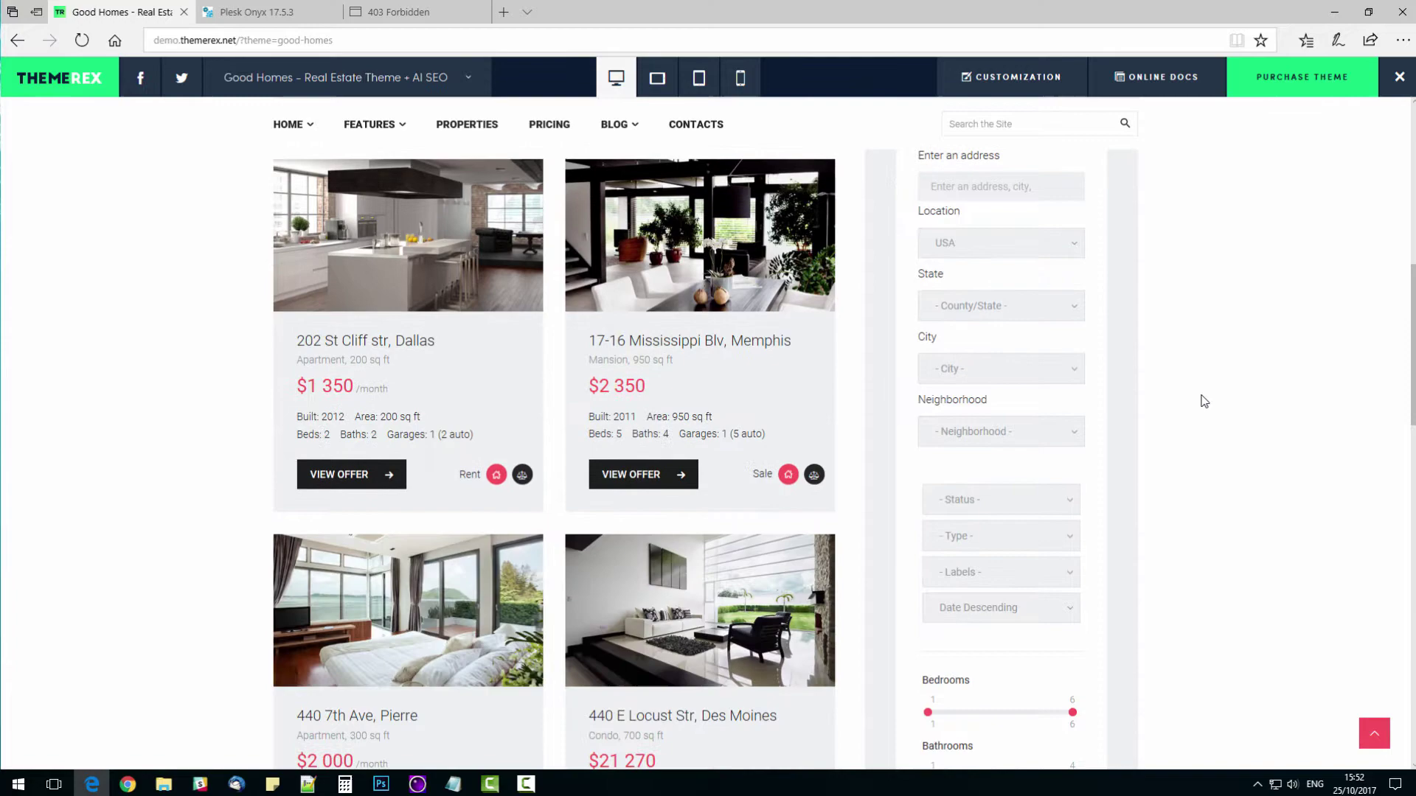
pyautogui.scroll(-2, 1204, 401)
pyautogui.scroll(-2, 1203, 401)
pyautogui.scroll(-2, 1204, 401)
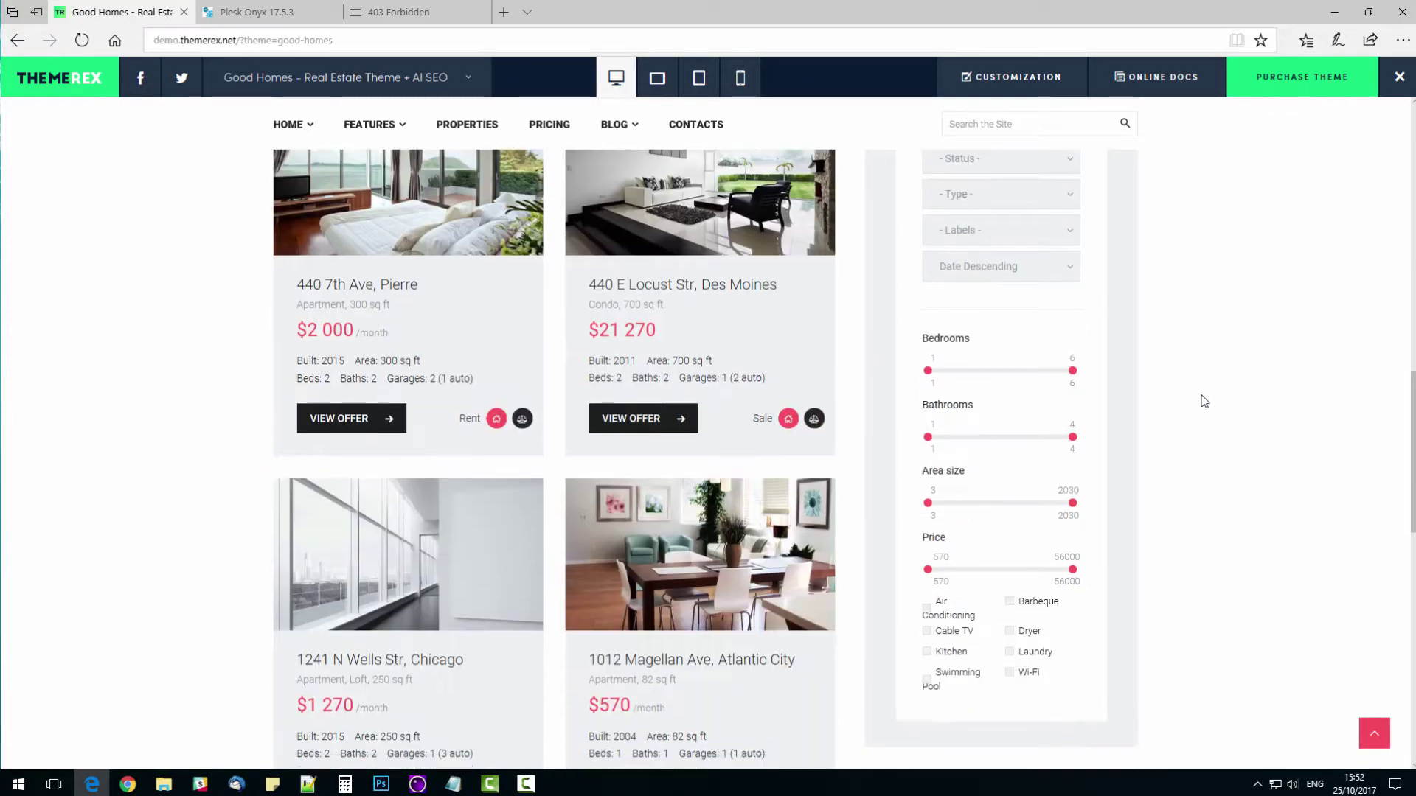
pyautogui.scroll(-6, 1204, 402)
pyautogui.scroll(-2, 1204, 401)
pyautogui.scroll(-4, 1204, 401)
pyautogui.scroll(8, 1203, 401)
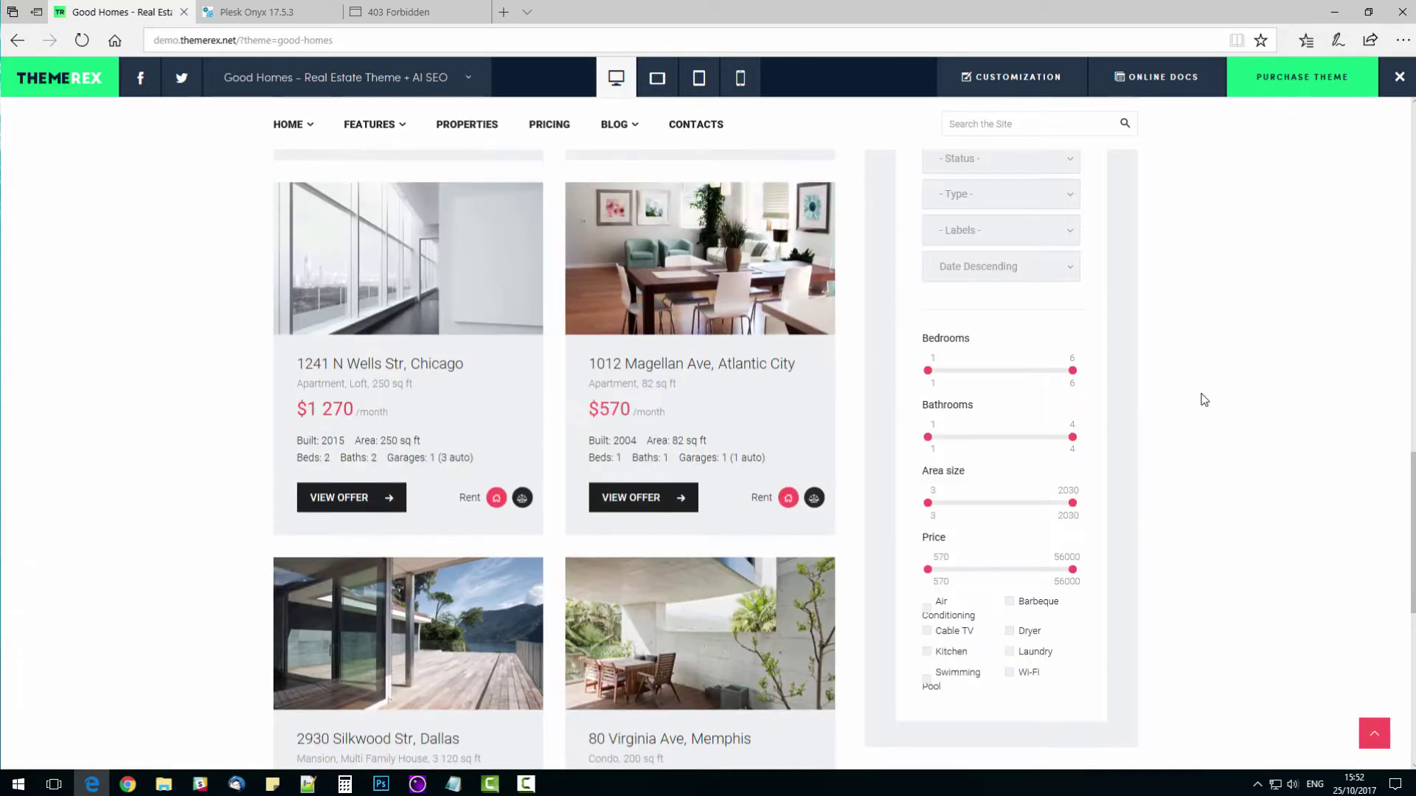
pyautogui.scroll(14, 1203, 401)
pyautogui.scroll(4, 1203, 401)
pyautogui.moveTo(370, 272)
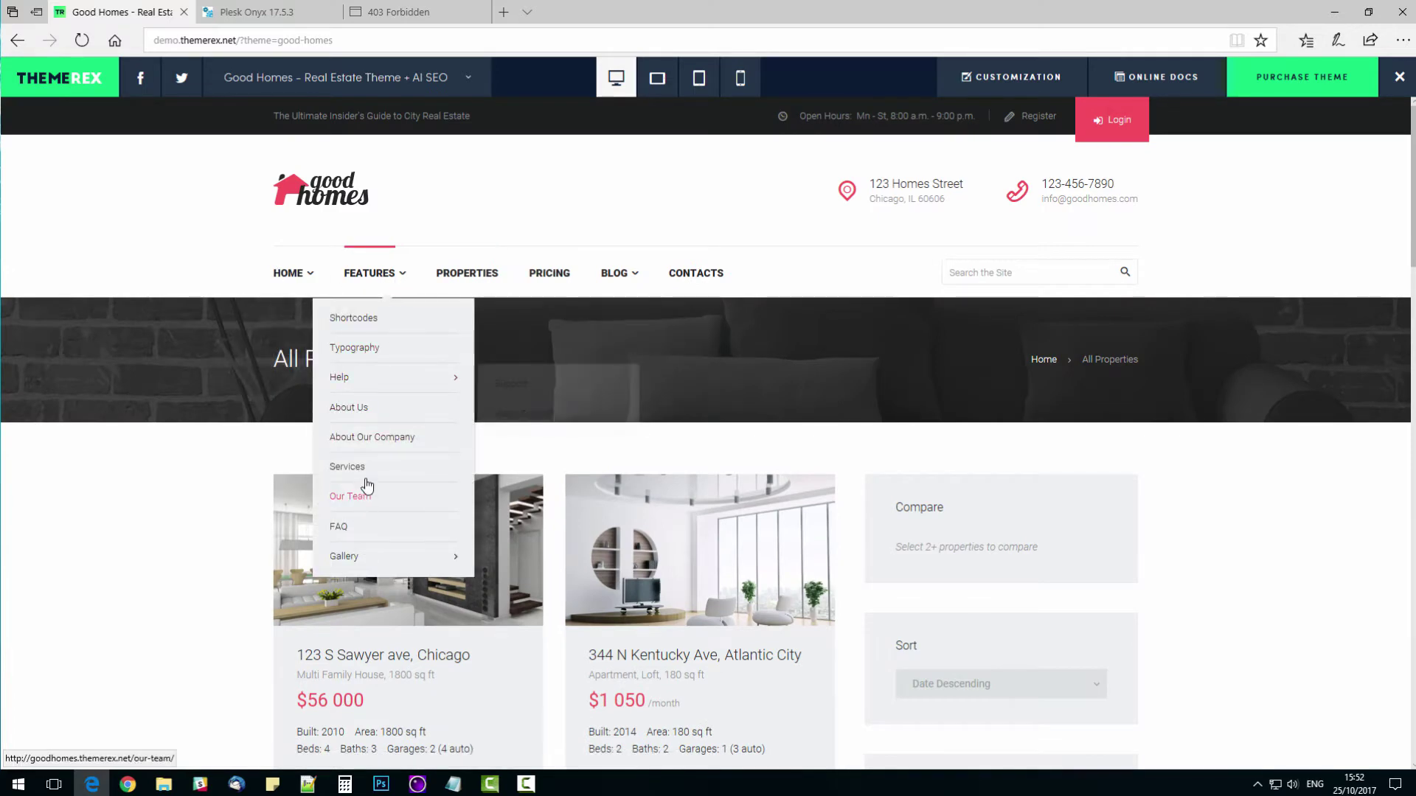
# Browse the Our Team page, then go to About Our Company
pyautogui.click(374, 493)
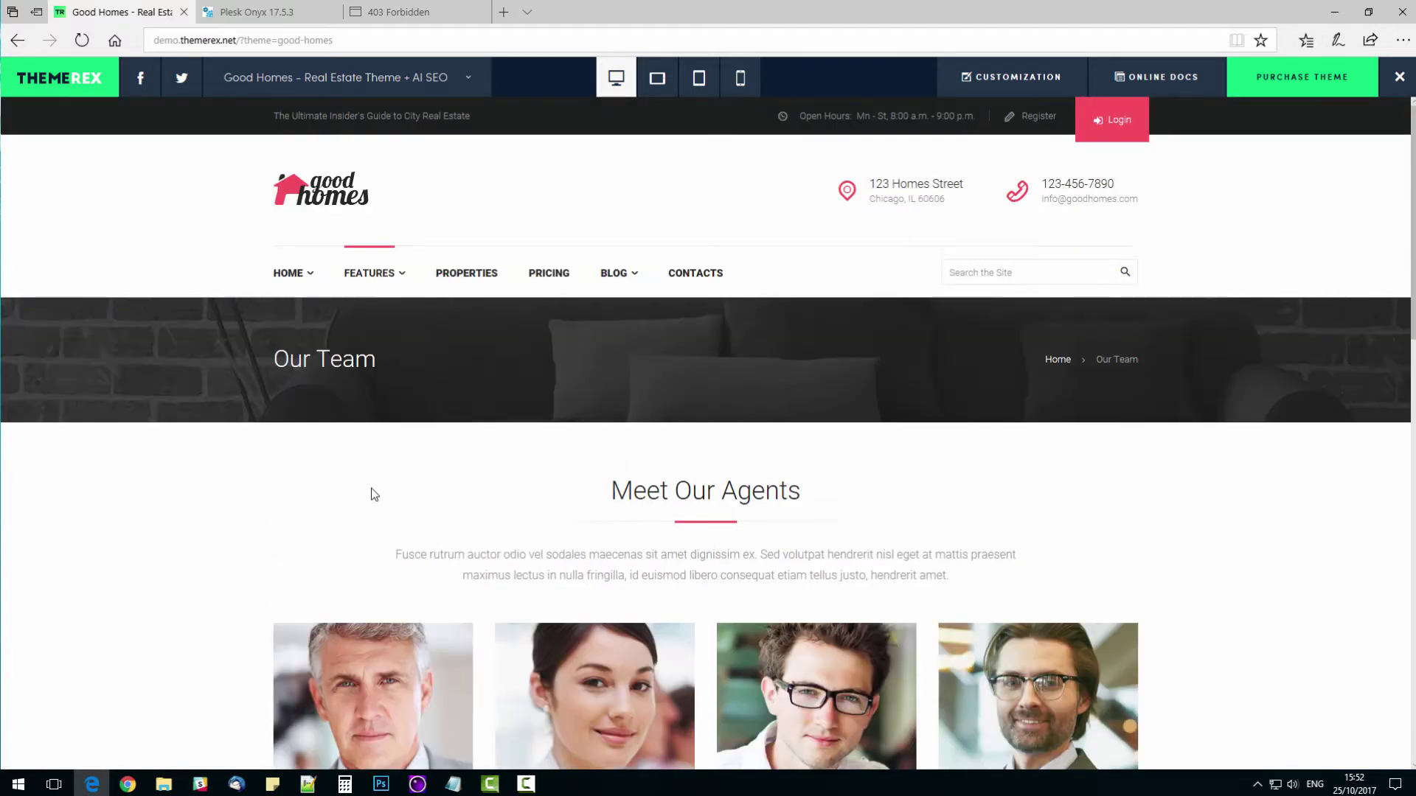
pyautogui.scroll(-3, 373, 490)
pyautogui.scroll(-3, 372, 491)
pyautogui.scroll(-2, 373, 494)
pyautogui.scroll(-3, 373, 490)
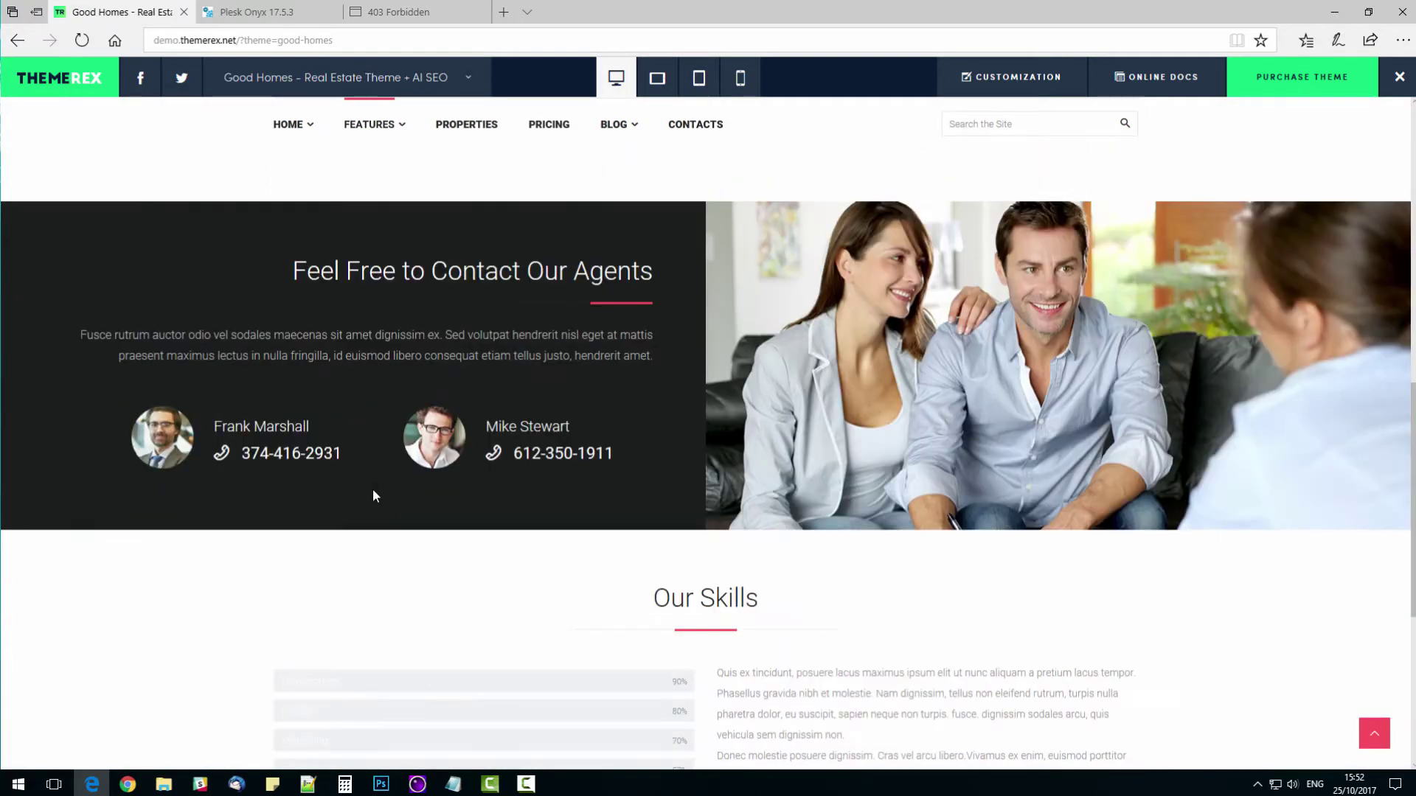
pyautogui.scroll(-2, 373, 490)
pyautogui.scroll(-1, 373, 493)
pyautogui.scroll(-1, 373, 490)
pyautogui.scroll(-1, 373, 488)
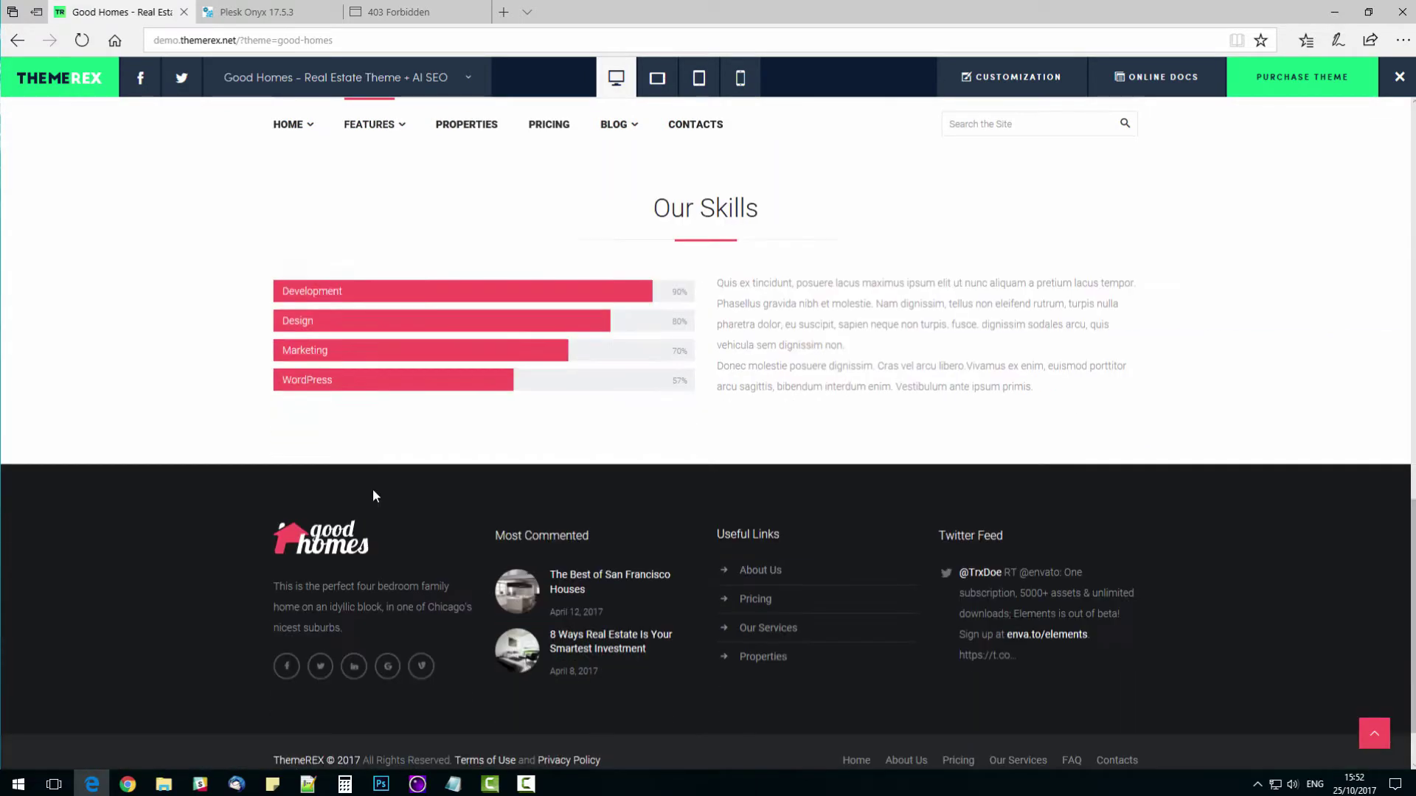
pyautogui.scroll(8, 373, 488)
pyautogui.scroll(1, 371, 422)
pyautogui.scroll(7, 371, 422)
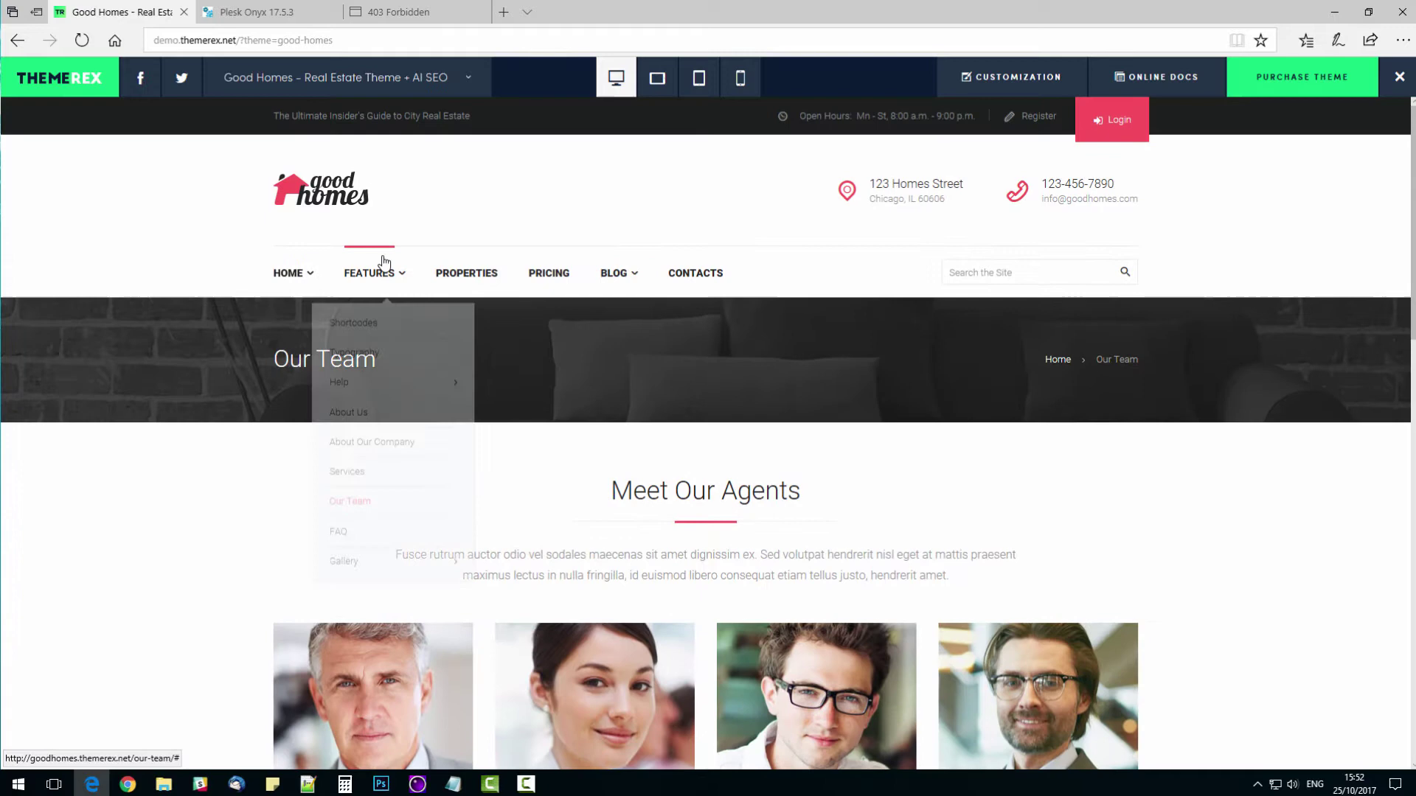
pyautogui.click(369, 441)
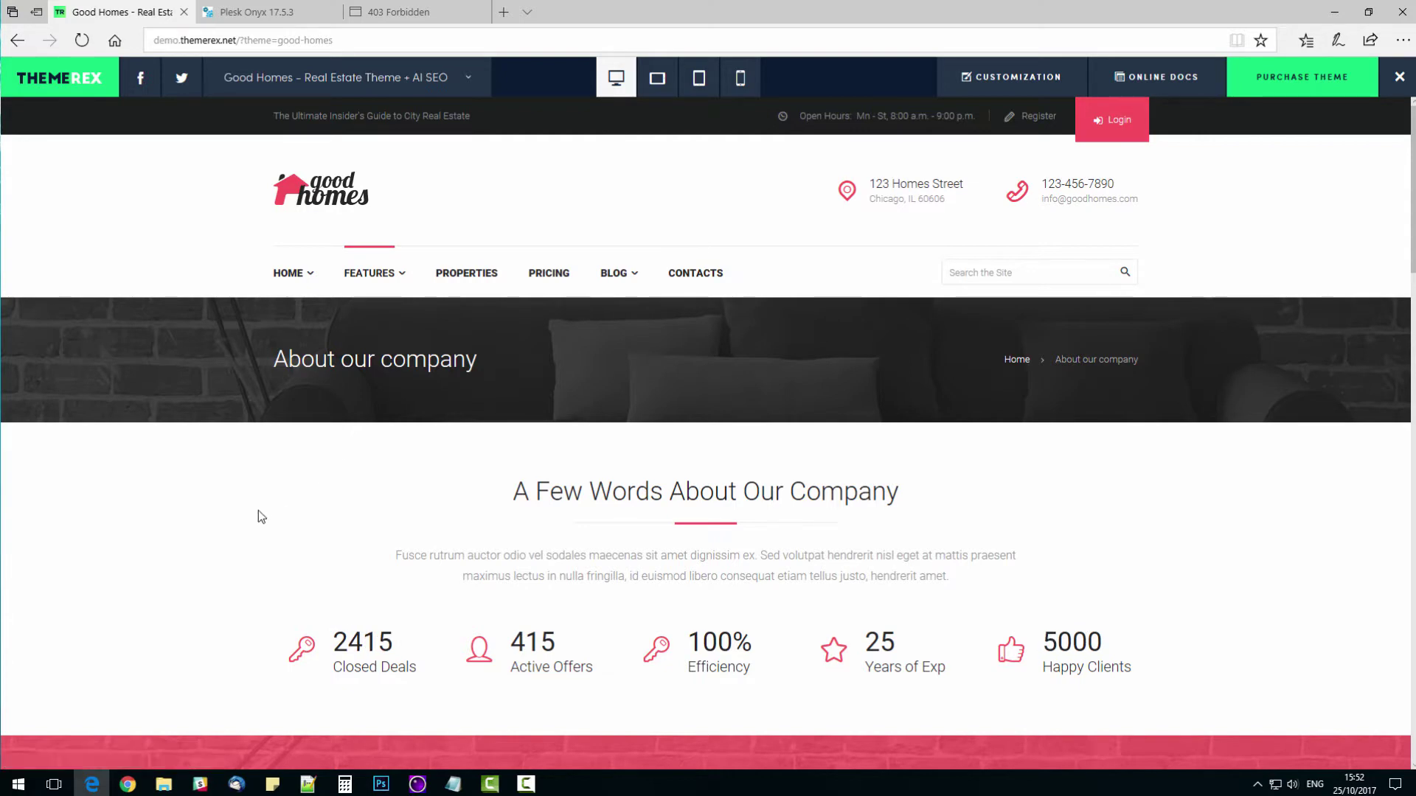
# In Plesk, bring up the WordPress app page and copy the administrator login
pyautogui.click(249, 20)
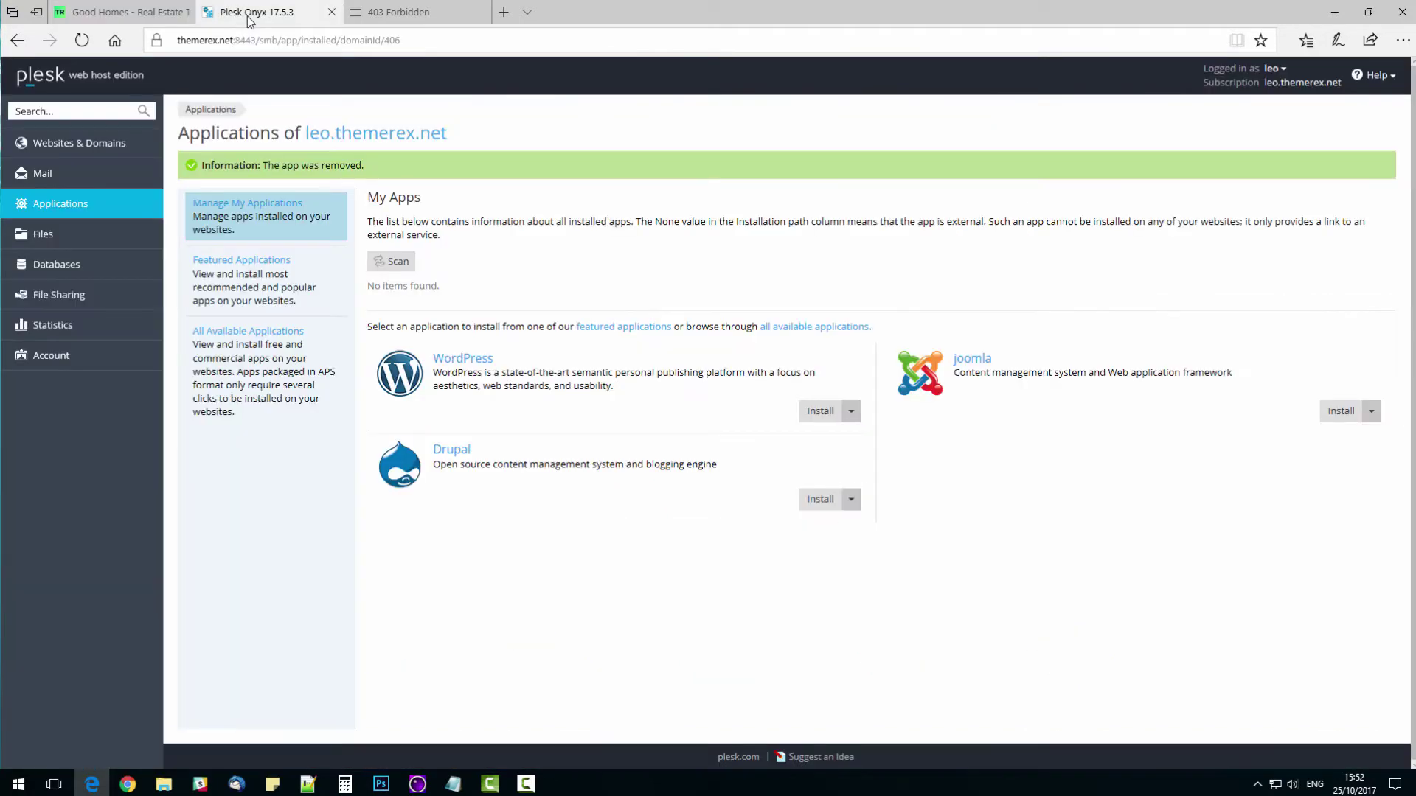
pyautogui.click(817, 412)
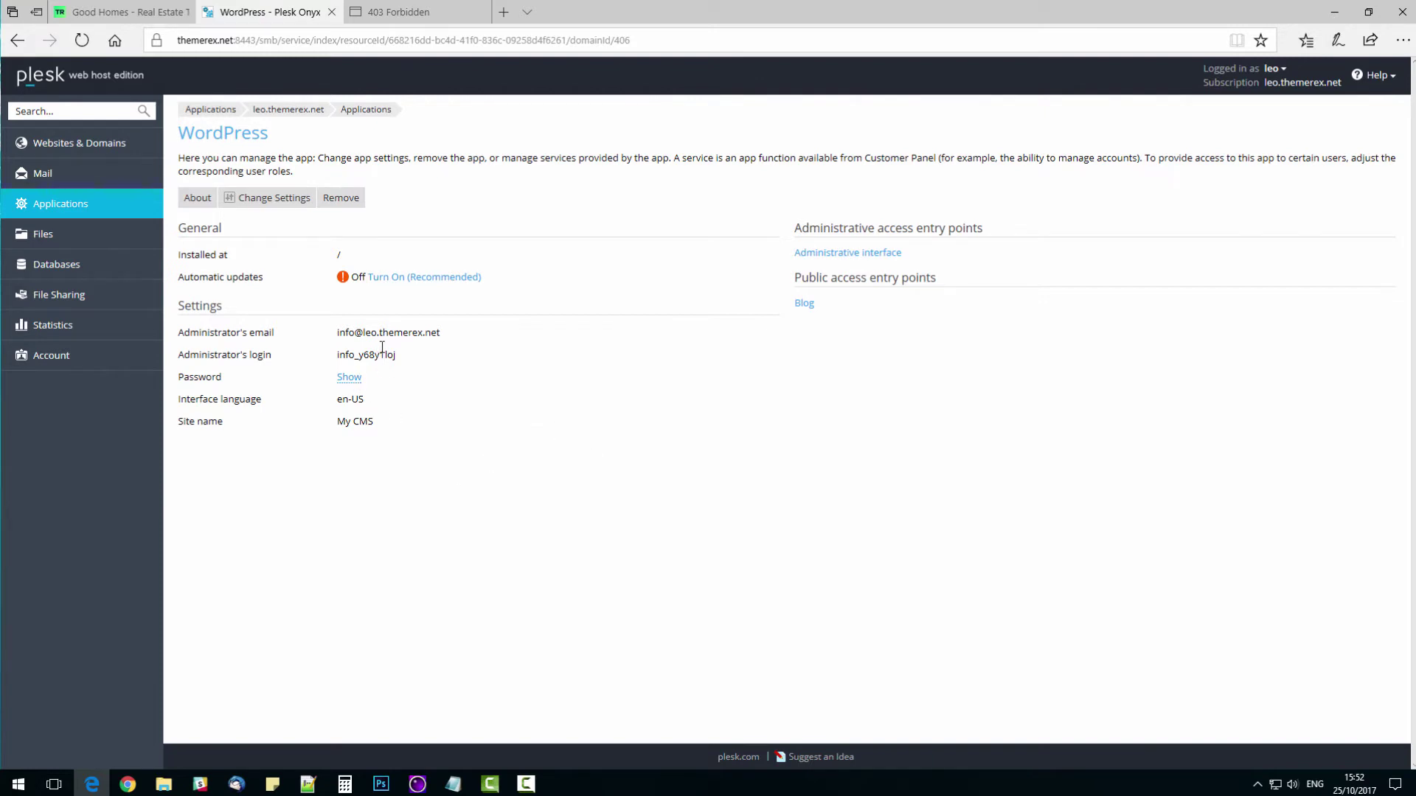
pyautogui.tripleClick(343, 334)
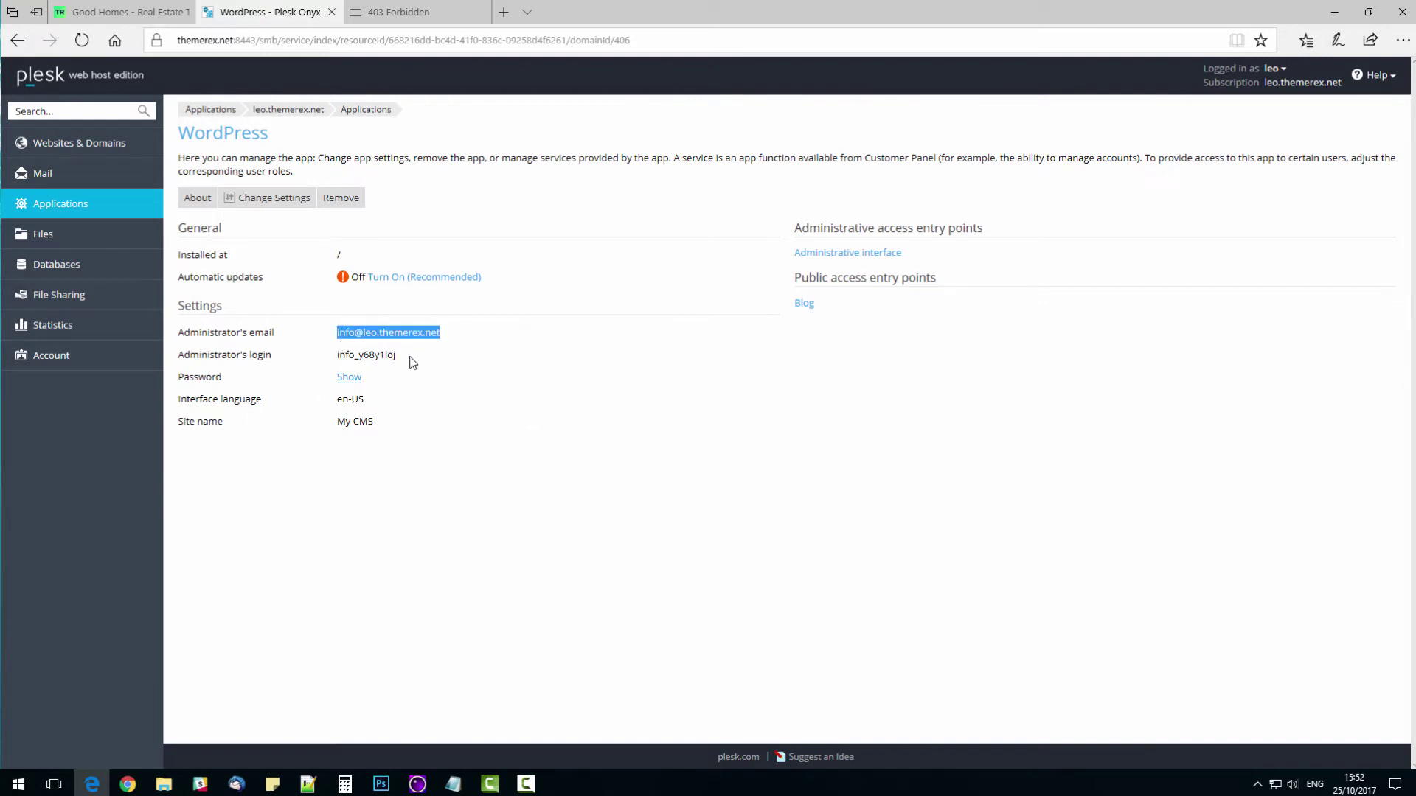
pyautogui.moveTo(402, 356); pyautogui.dragTo(318, 358)
pyautogui.hotkey('ctrl', 'c')
pyautogui.hotkey('alt', 'Tab')
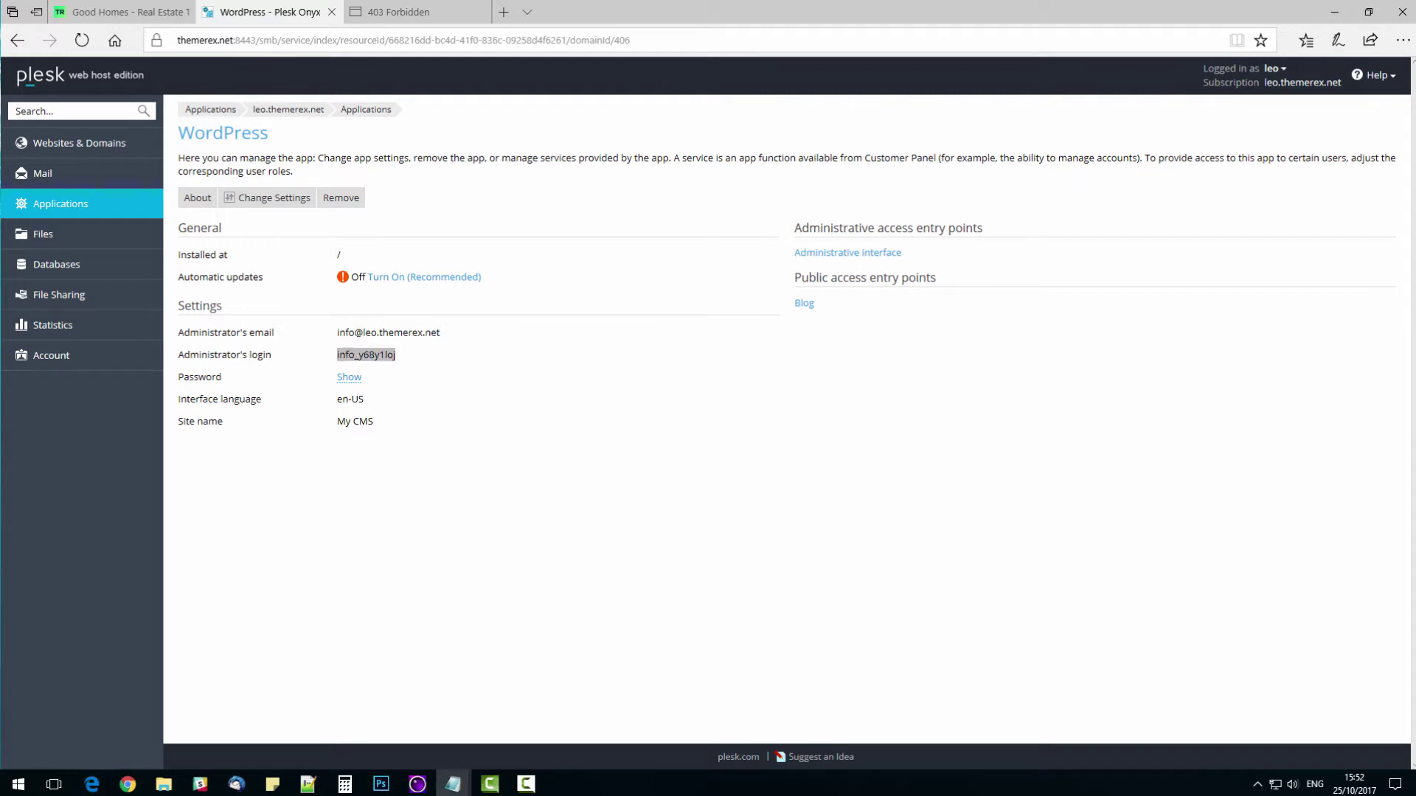
# Reveal the WordPress administrator password and select it for copying
pyautogui.click(348, 377)
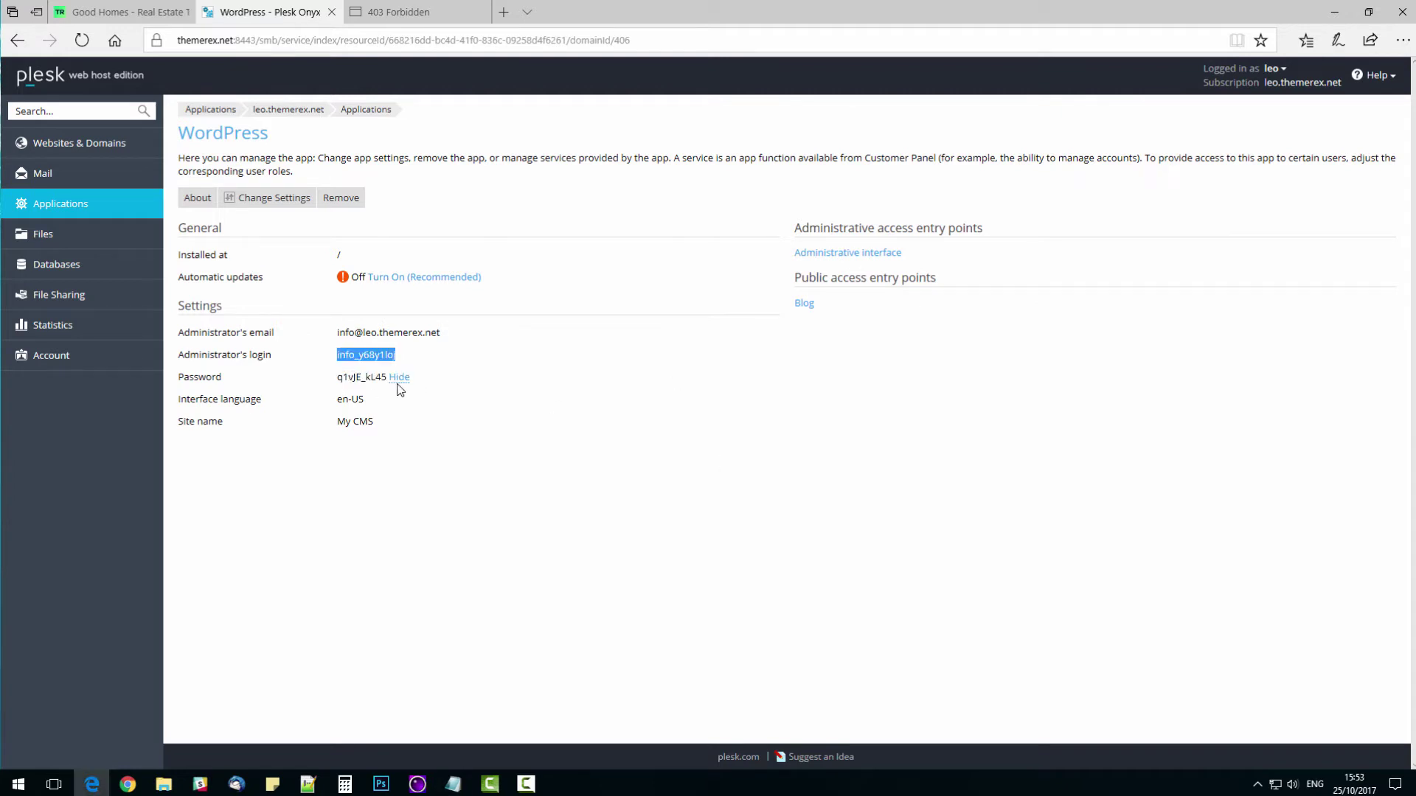
pyautogui.tripleClick(358, 376)
pyautogui.click(343, 382)
pyautogui.doubleClick(377, 378)
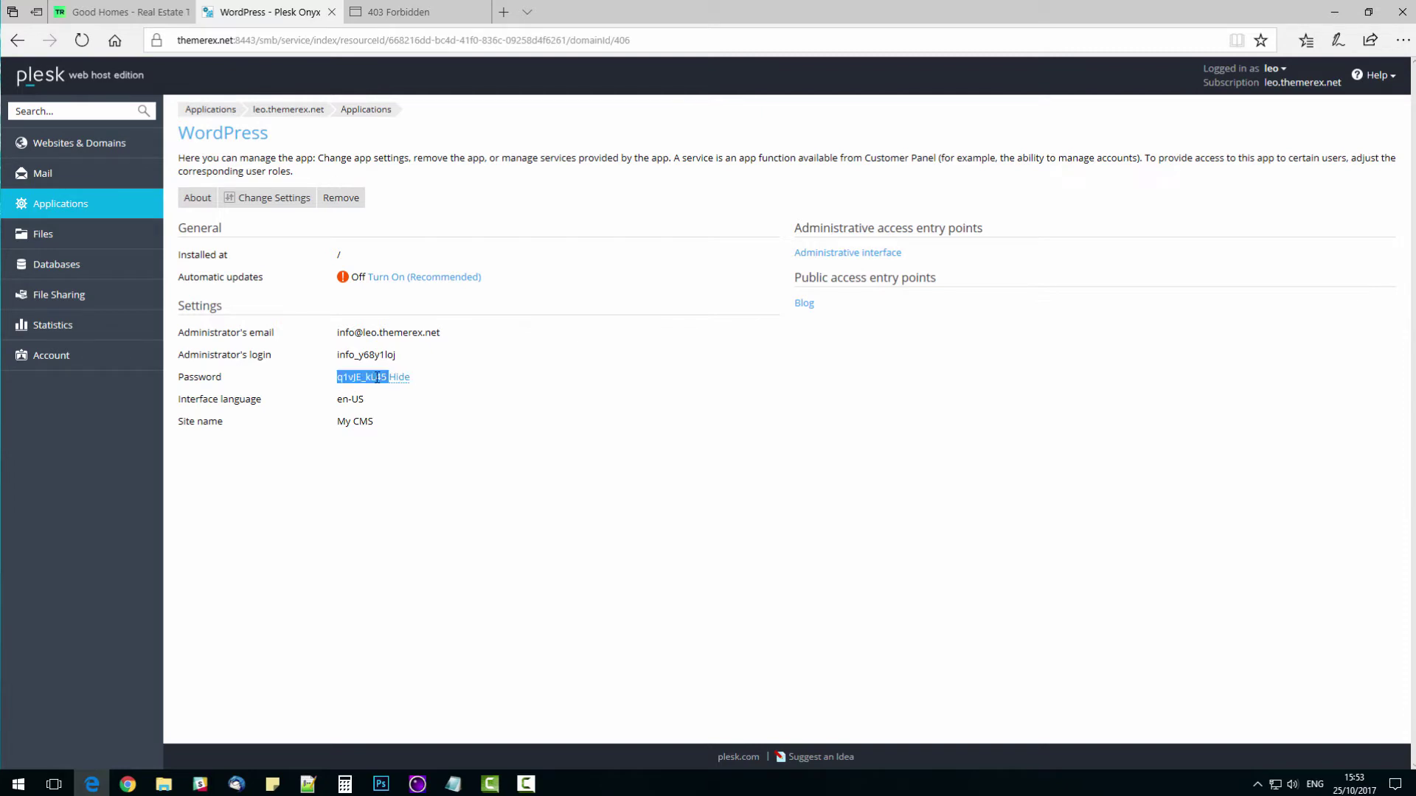
pyautogui.hotkey('alt', 'Tab')
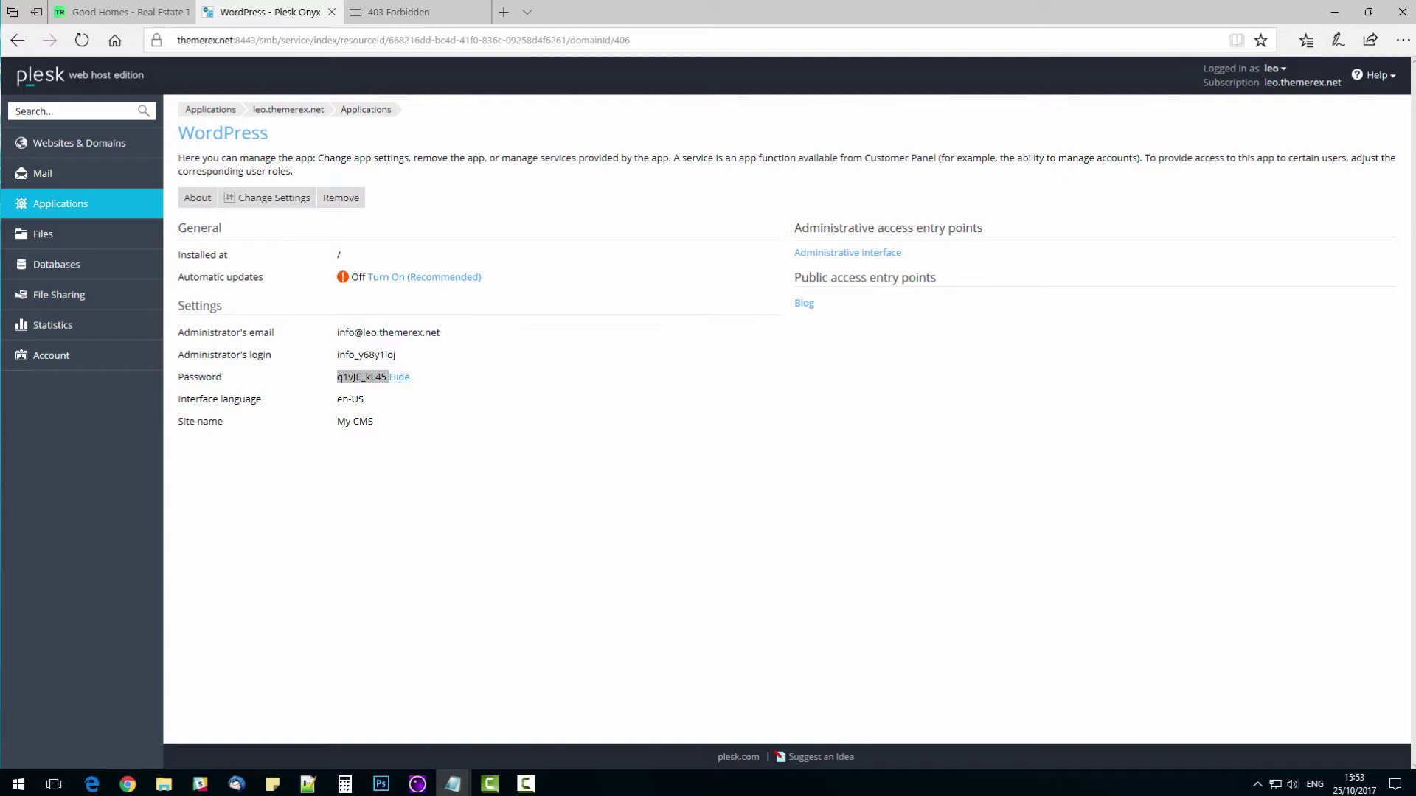
pyautogui.hotkey('alt', 'Tab')
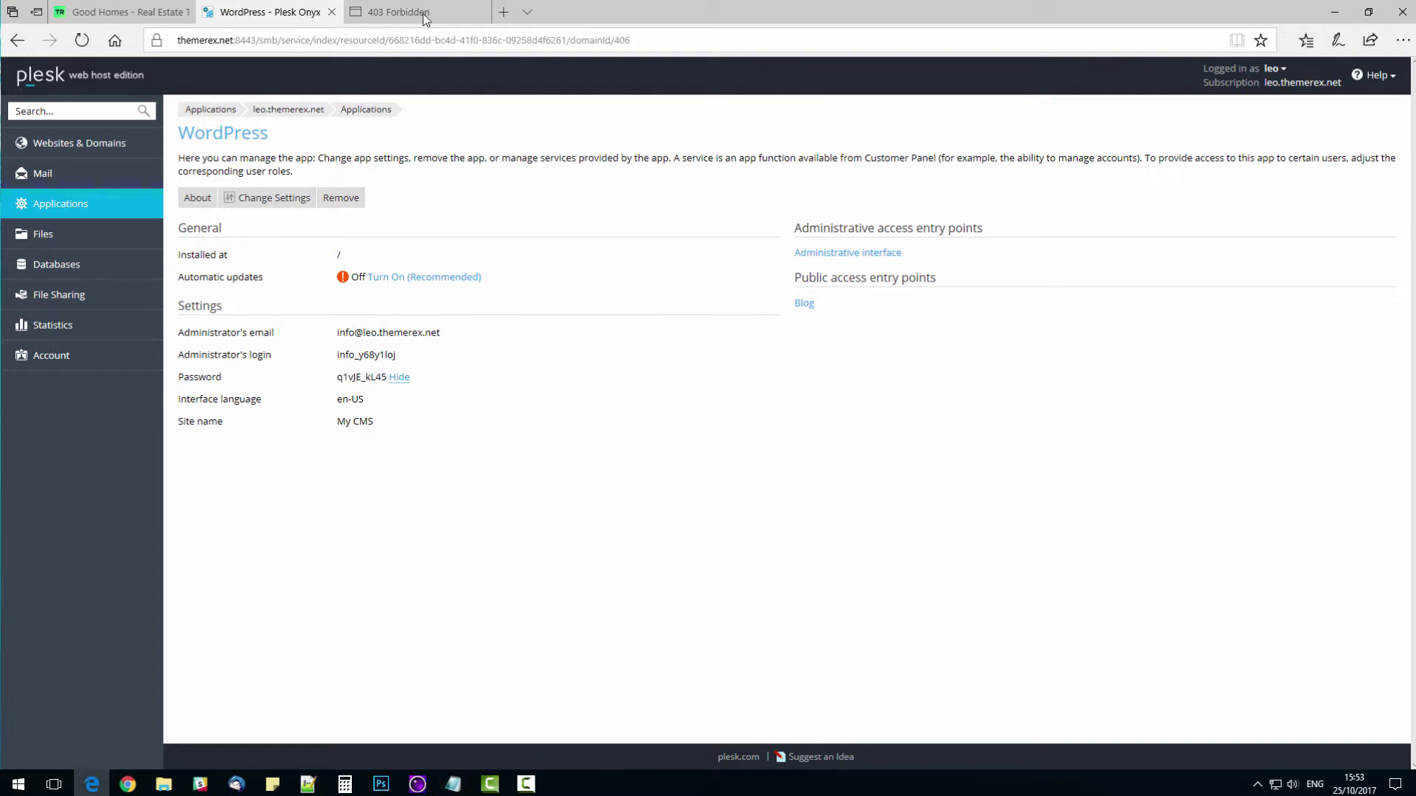
# Load the site's /wp-admin login page in the 403 Forbidden tab
pyautogui.click(398, 12)
pyautogui.click(240, 41)
pyautogui.press('Return')
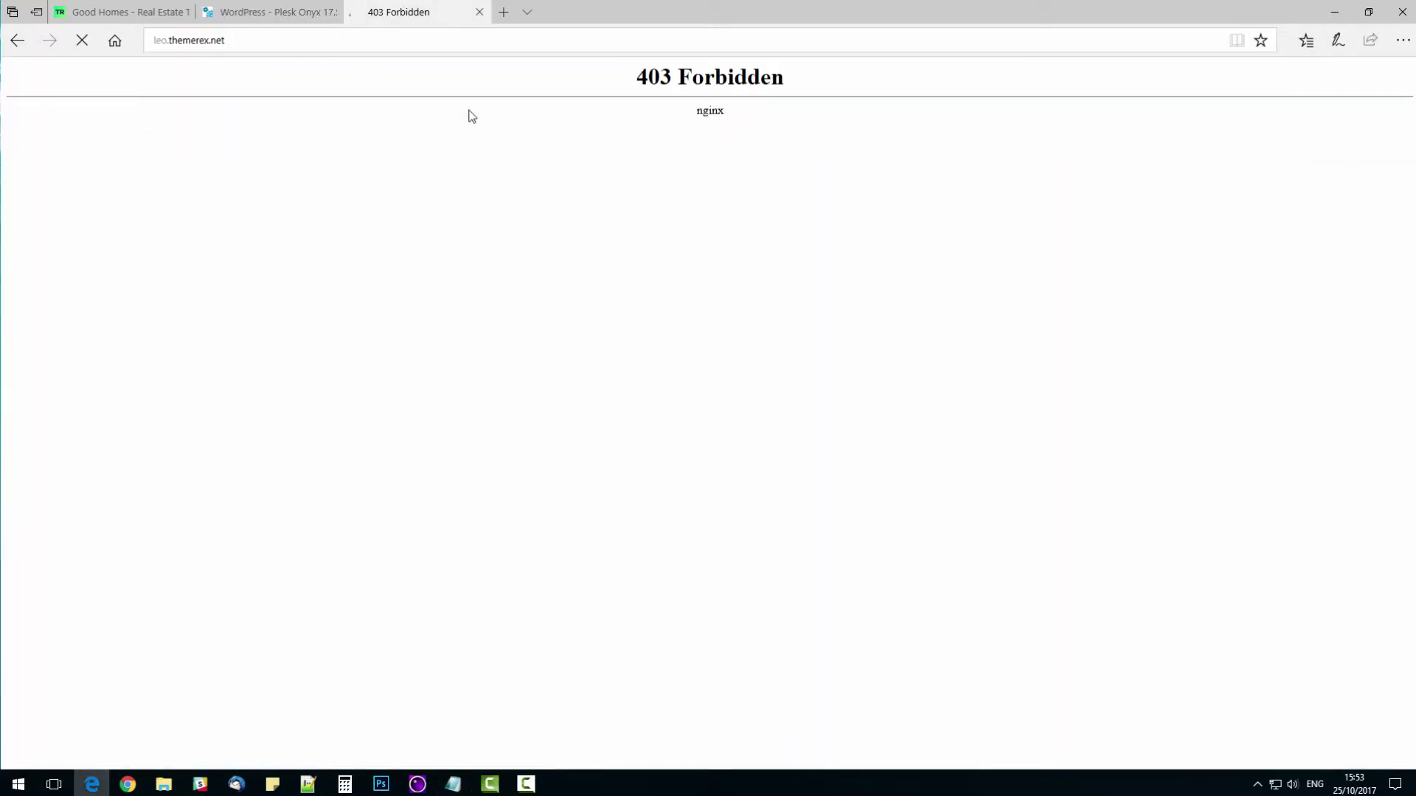
pyautogui.click(316, 40)
pyautogui.click(316, 40)
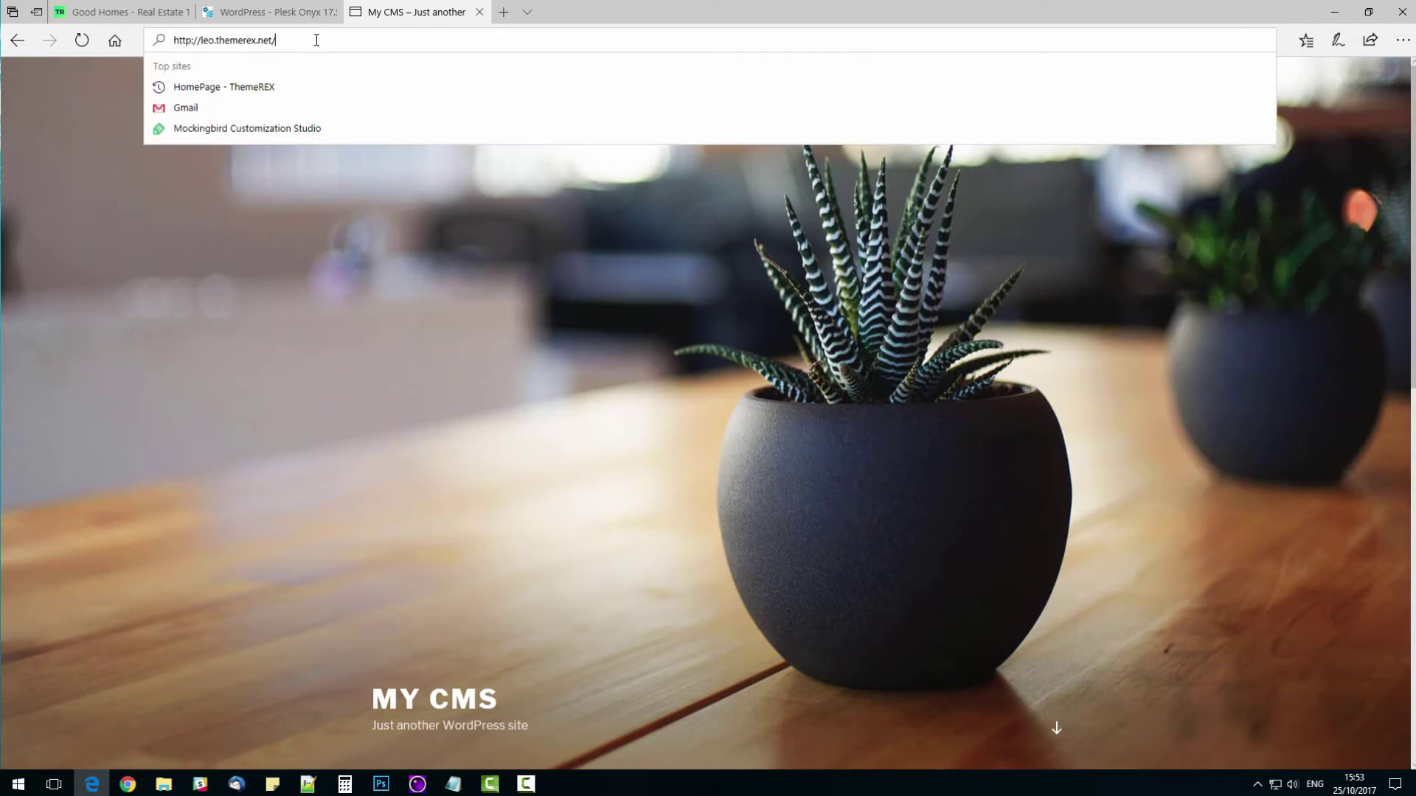
pyautogui.write('p-admin')
pyautogui.press('Return')
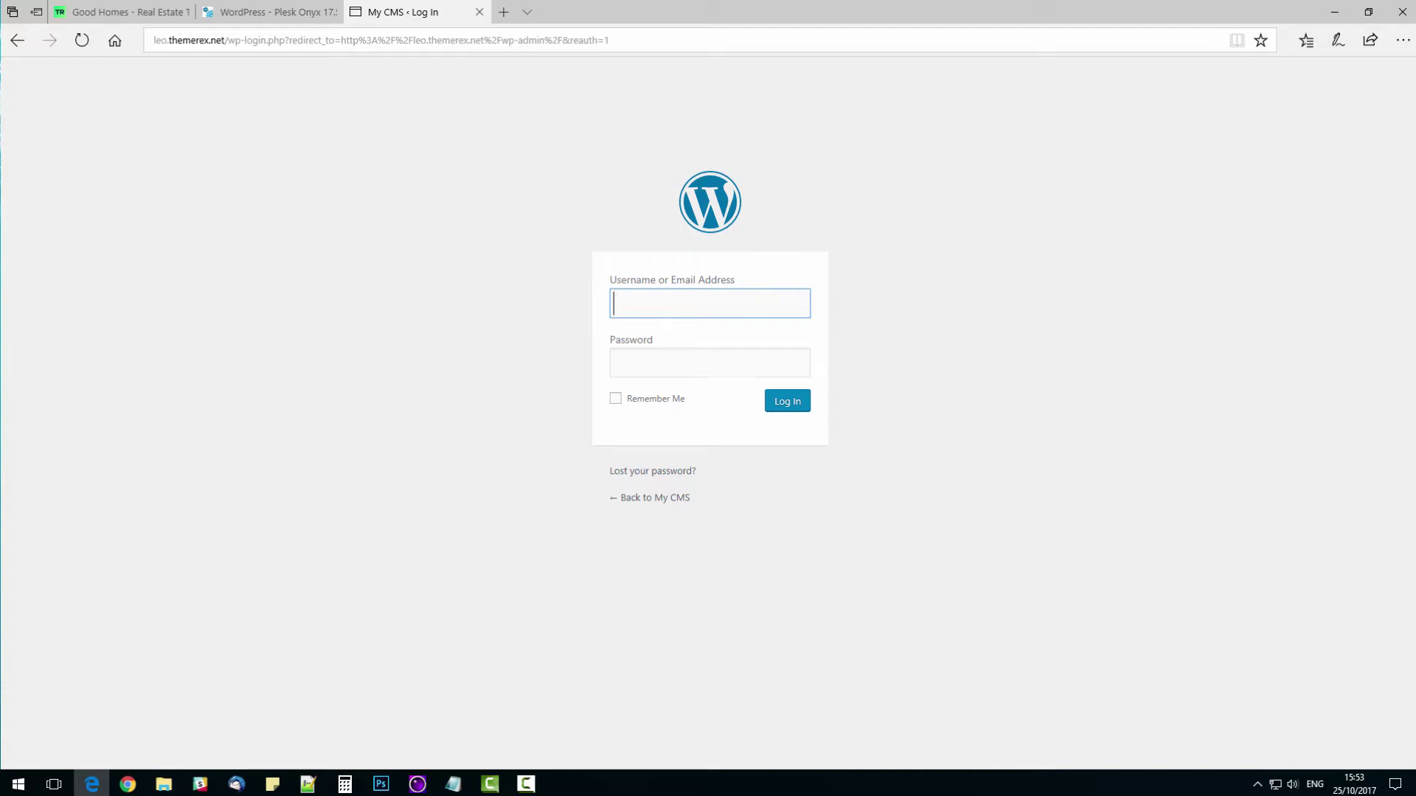
# Paste the Plesk admin username and password, tick Remember Me, and log in
pyautogui.hotkey('alt', 'Tab')
pyautogui.hotkey('alt', 'Tab')
pyautogui.hotkey('ctrl', 'v')
pyautogui.press('Tab')
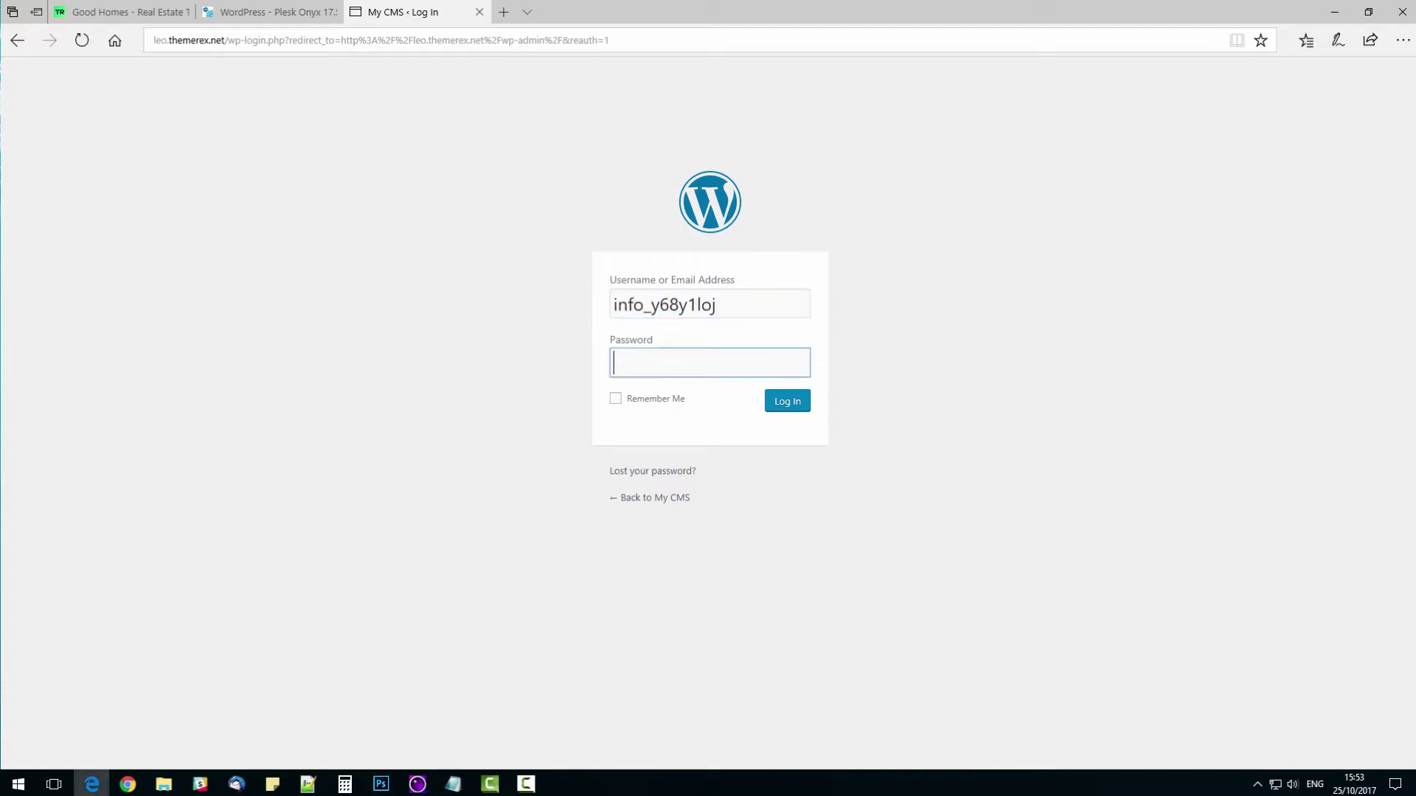
pyautogui.hotkey('alt', 'Tab')
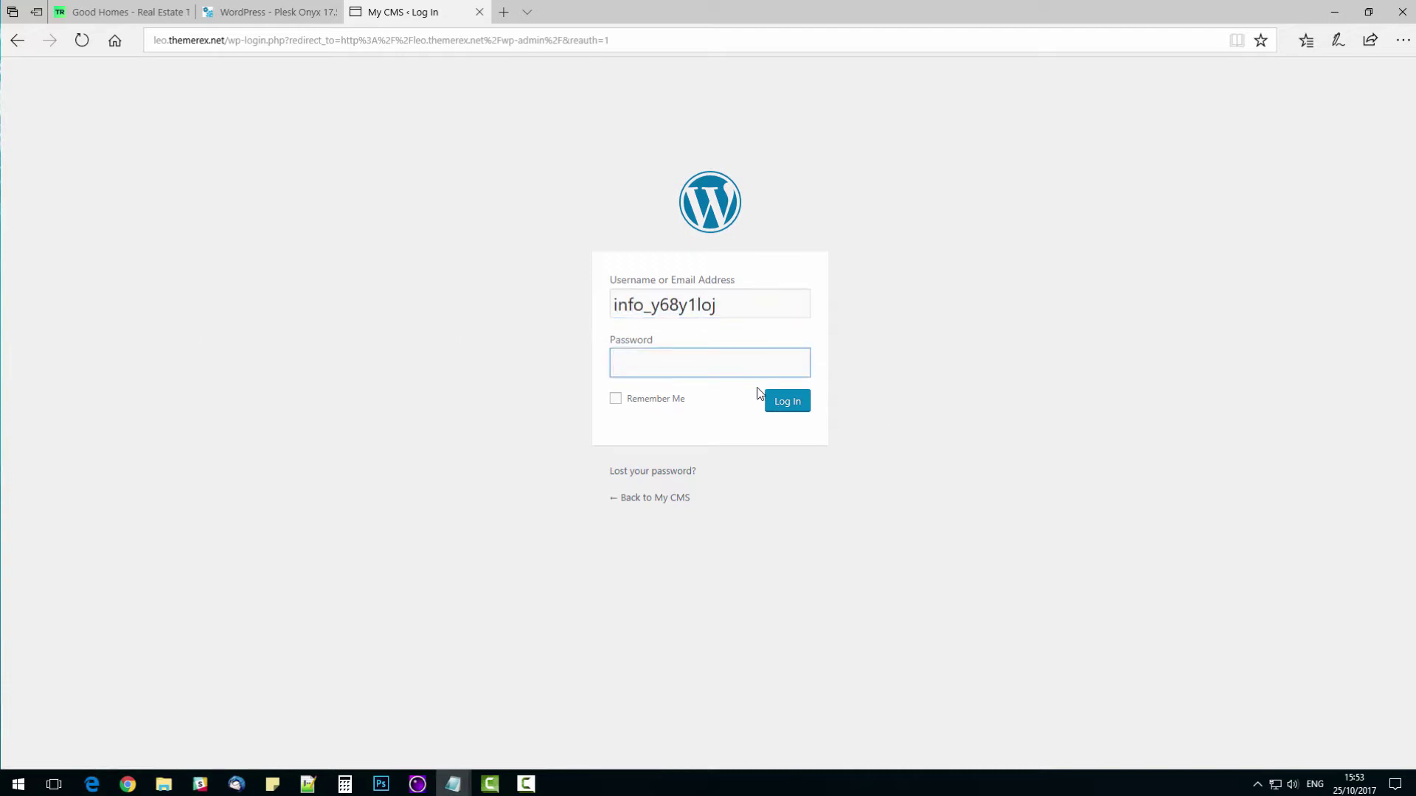
pyautogui.hotkey('alt', 'Tab')
pyautogui.hotkey('ctrl', 'v')
pyautogui.click(677, 402)
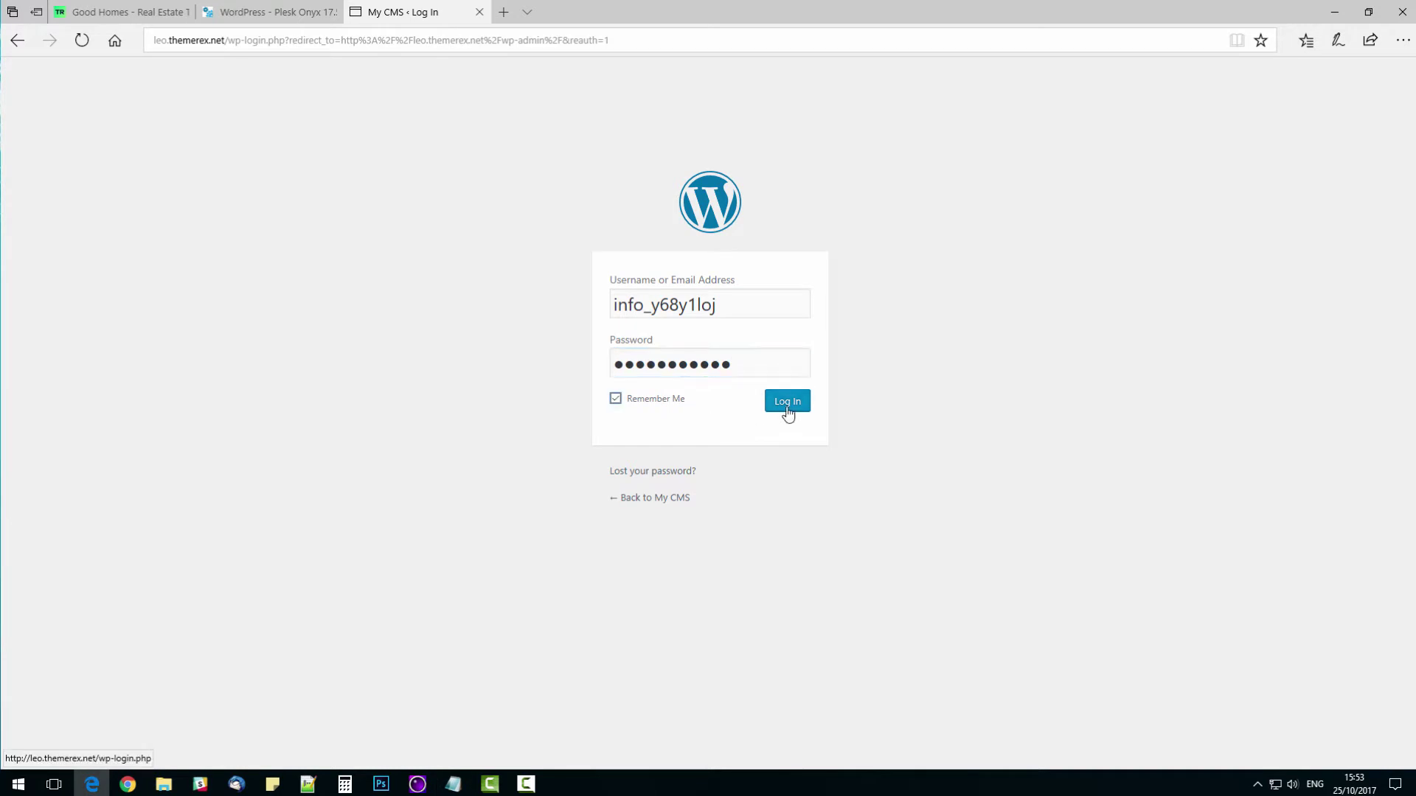
pyautogui.click(787, 405)
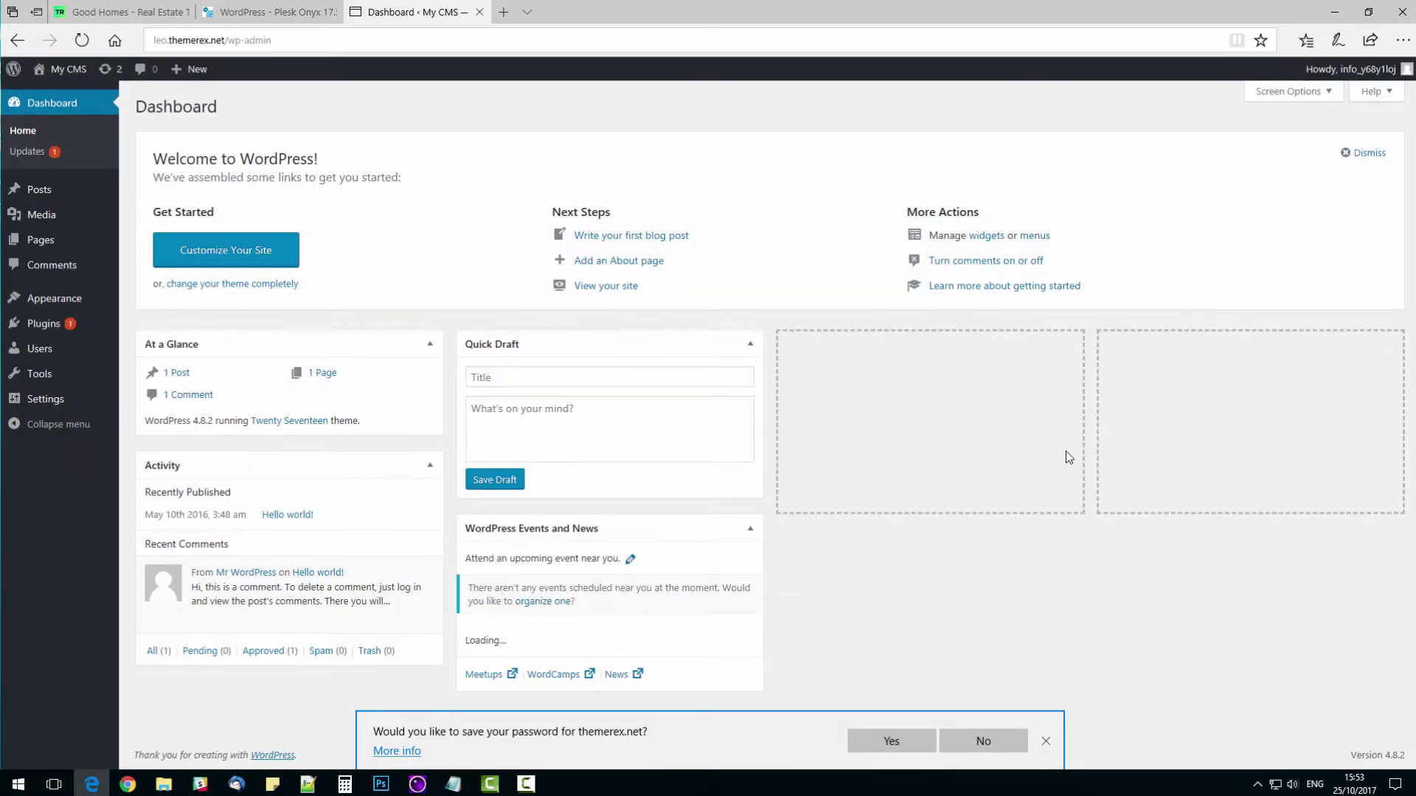
pyautogui.moveTo(55, 299)
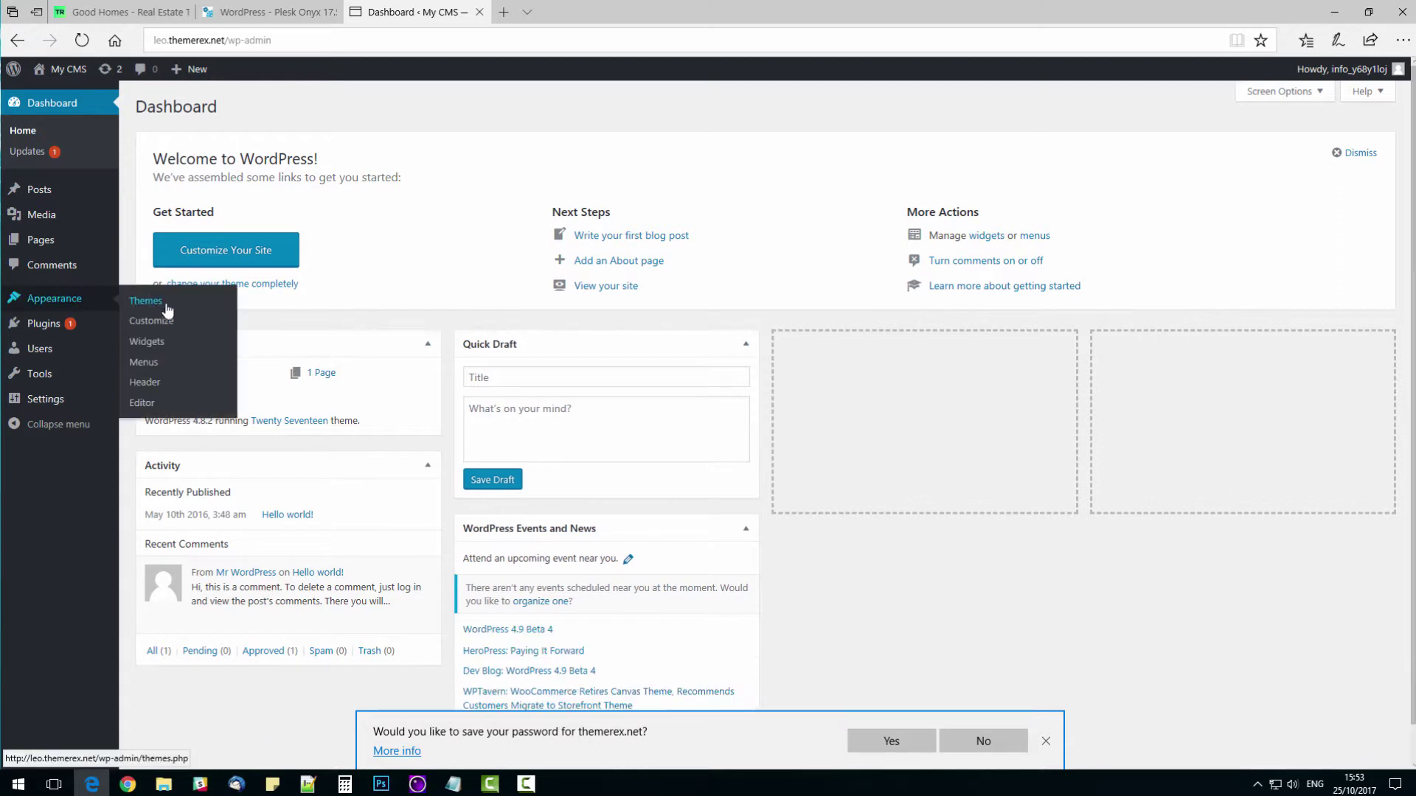
# Upload and install good-homes.zip from Desktop\real-estate as a new theme
pyautogui.click(147, 299)
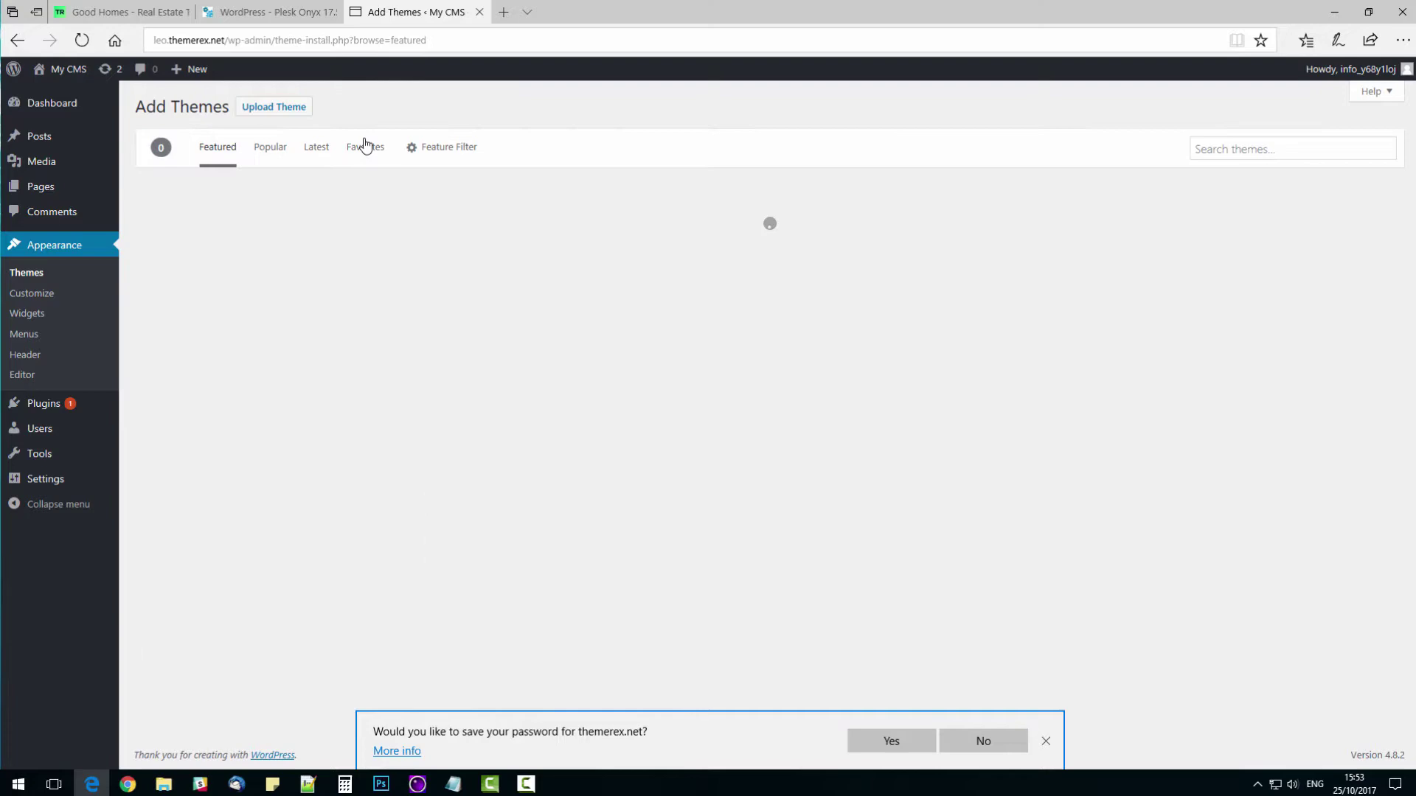
pyautogui.click(280, 109)
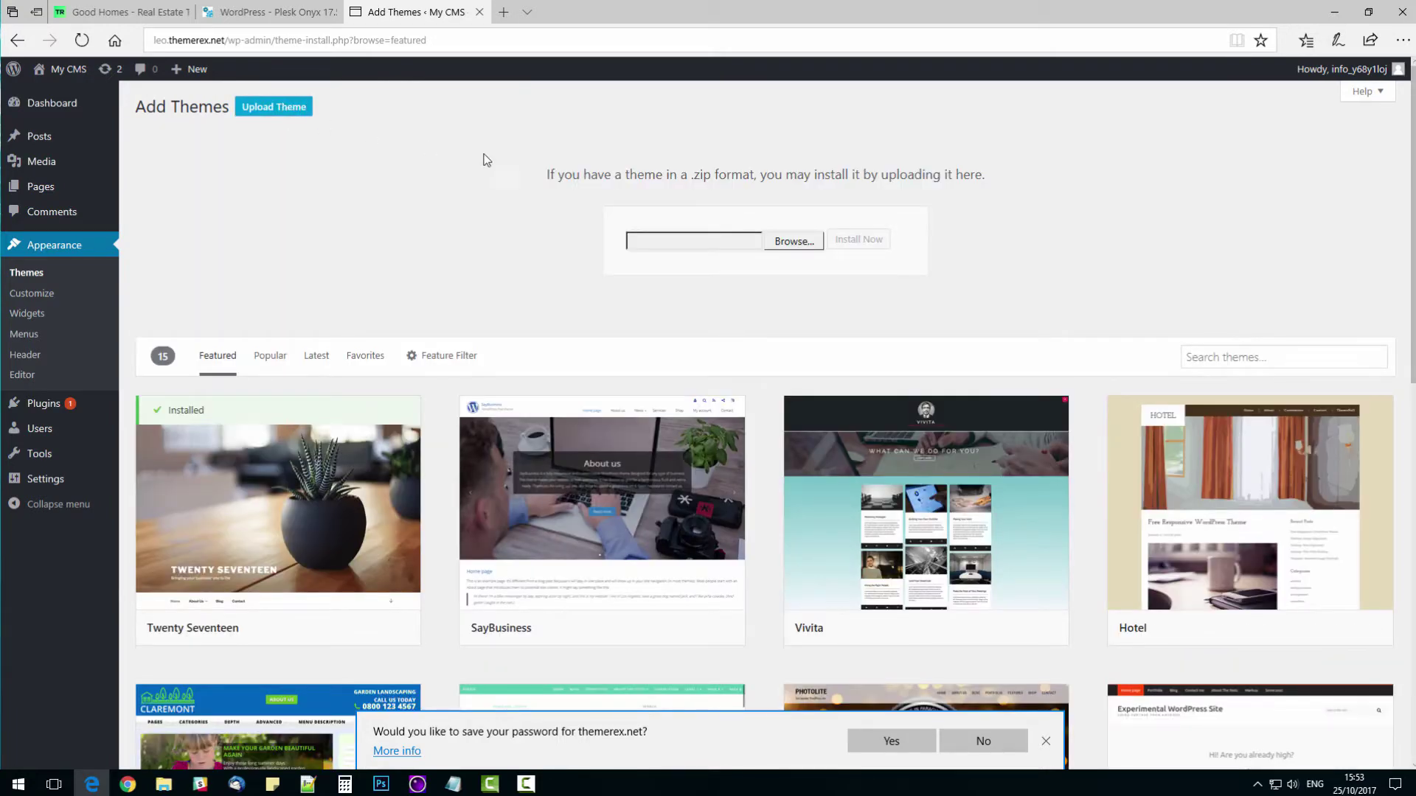
pyautogui.click(770, 242)
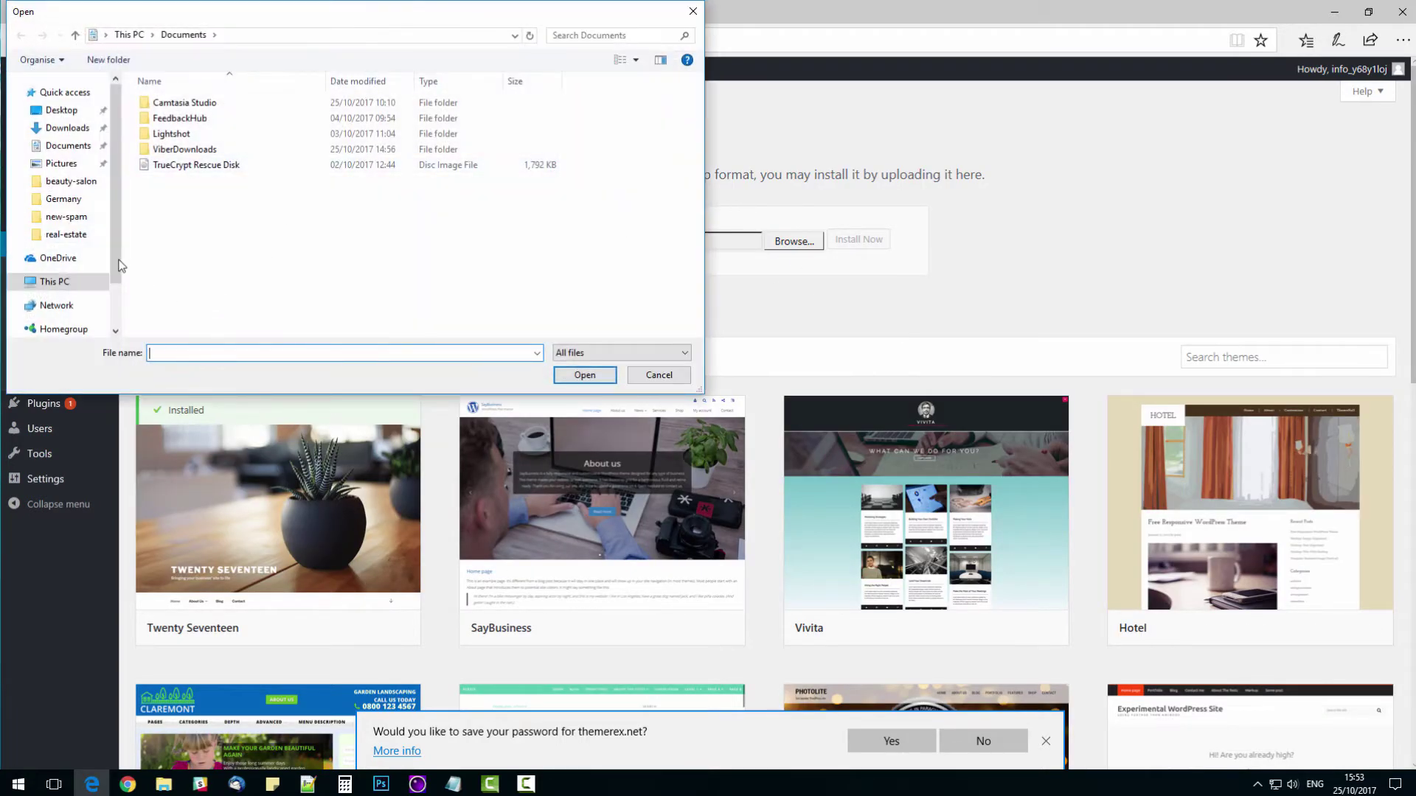
pyautogui.click(61, 110)
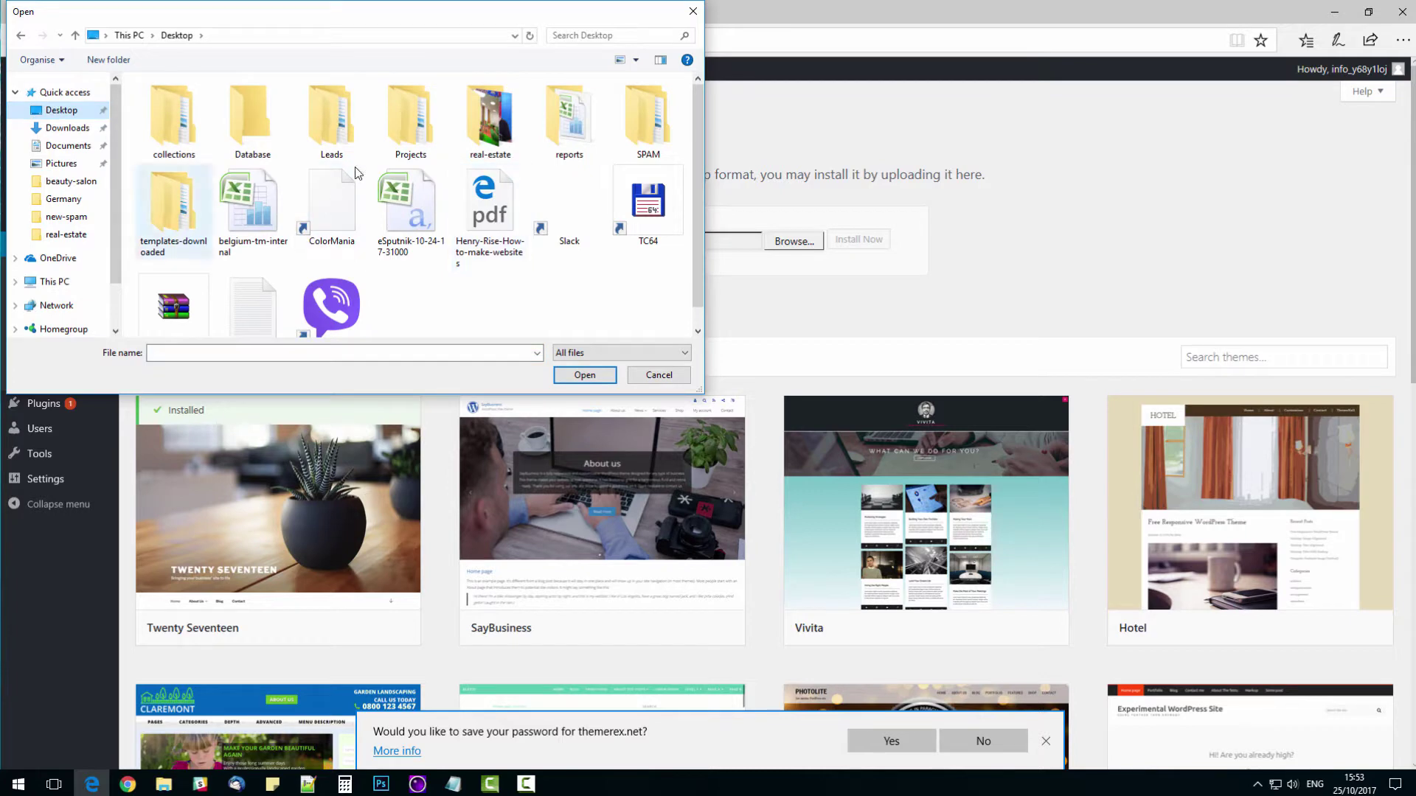
pyautogui.click(500, 143)
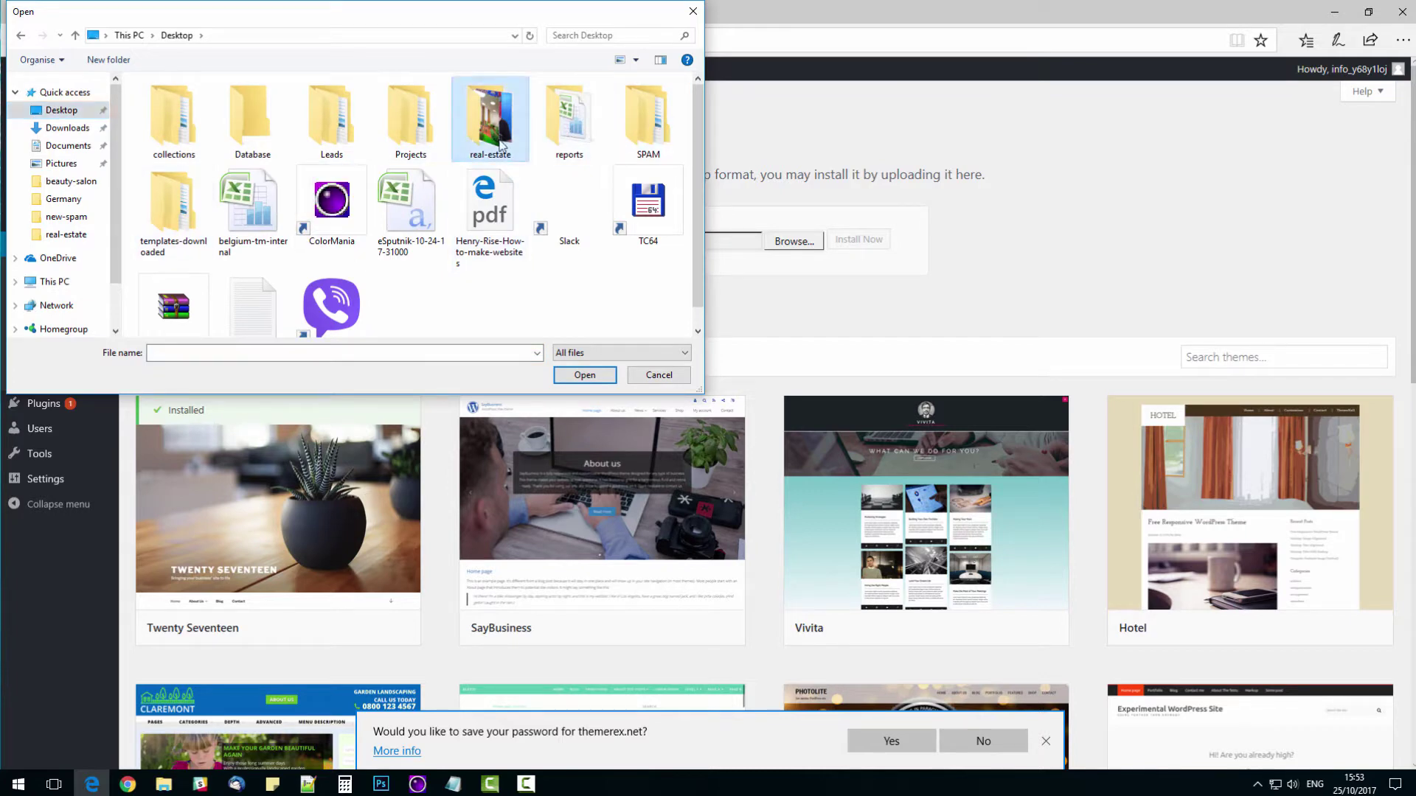
pyautogui.doubleClick(500, 143)
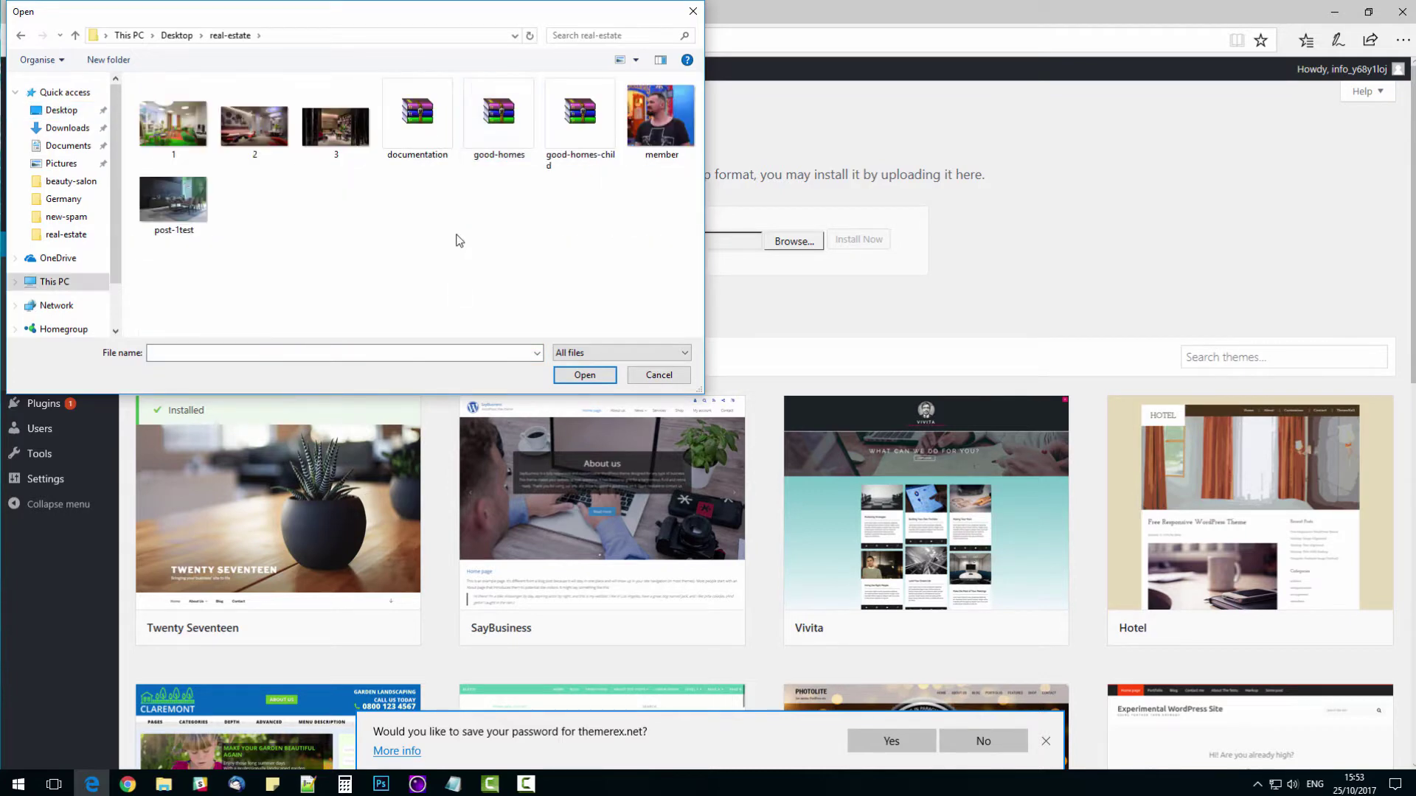
pyautogui.doubleClick(501, 131)
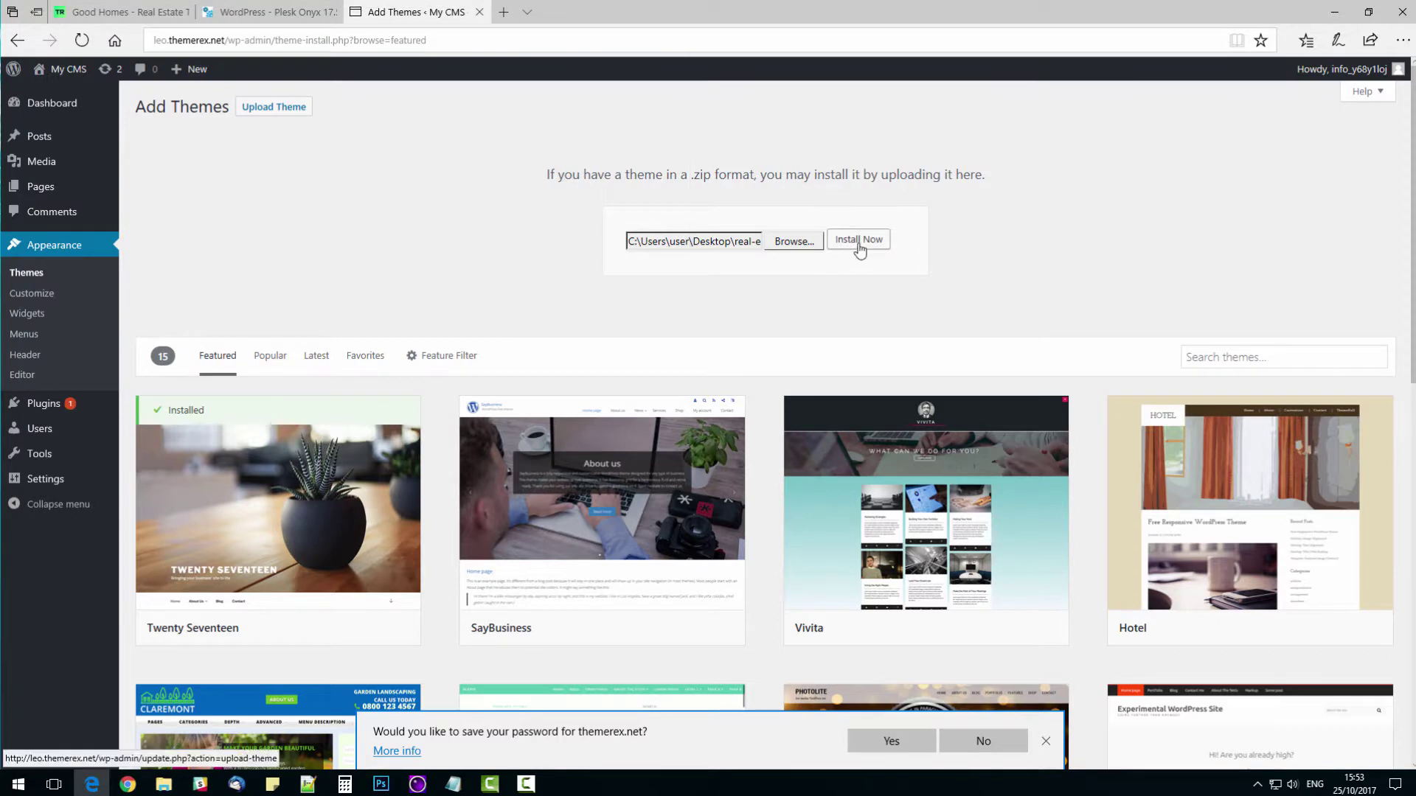
pyautogui.click(859, 242)
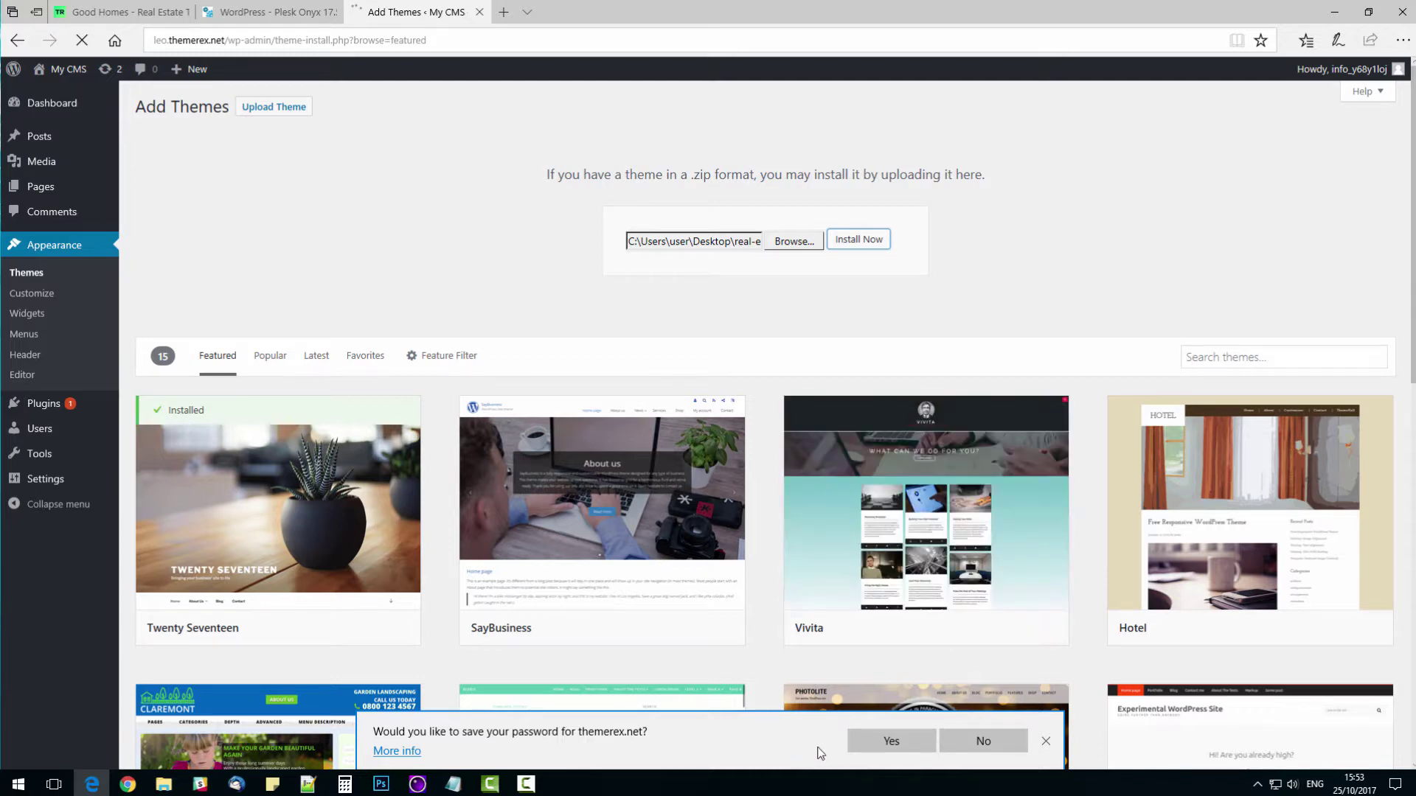
# Let the browser save the password and review the folder-already-exists install result
pyautogui.click(910, 743)
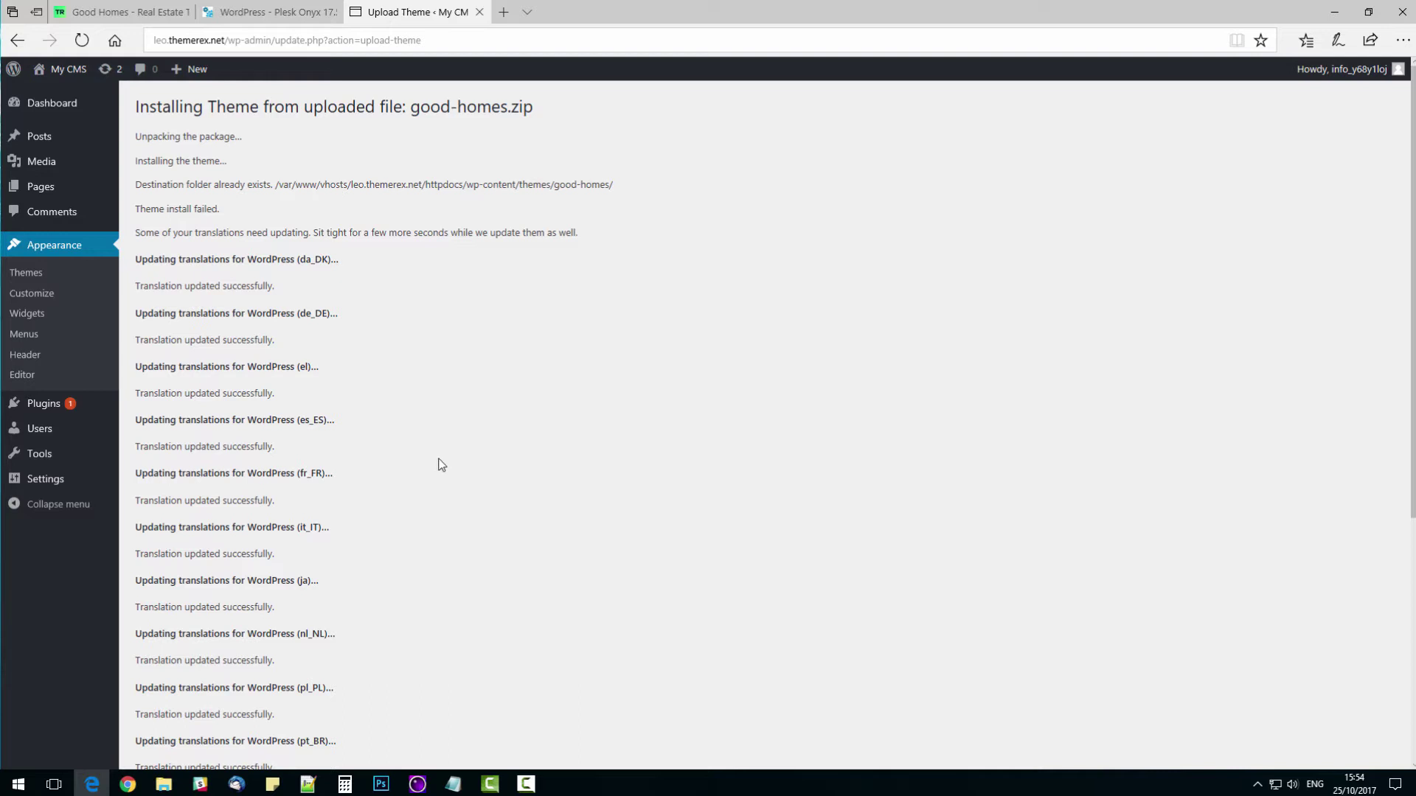
pyautogui.scroll(-3, 441, 464)
pyautogui.scroll(-2, 447, 465)
pyautogui.scroll(5, 454, 461)
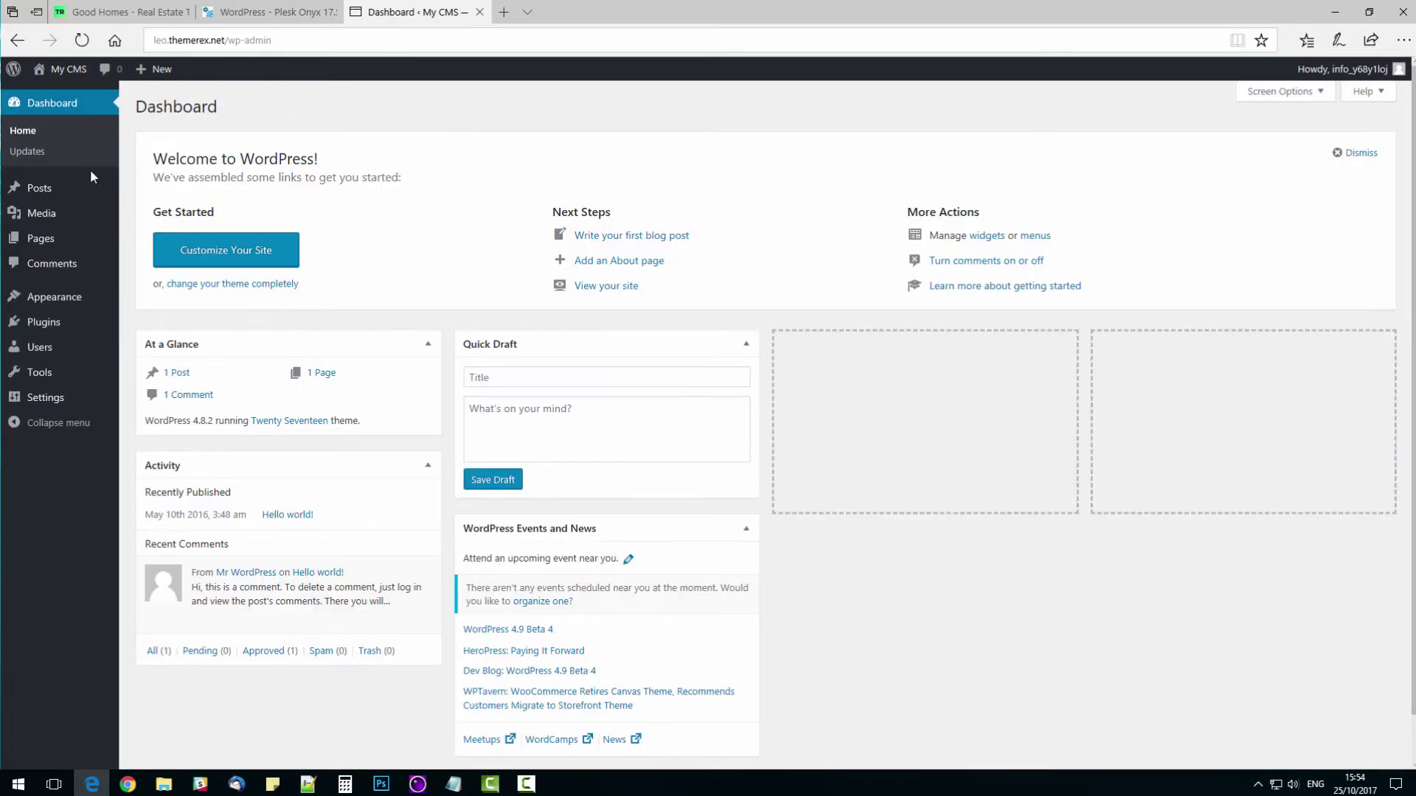
pyautogui.moveTo(55, 297)
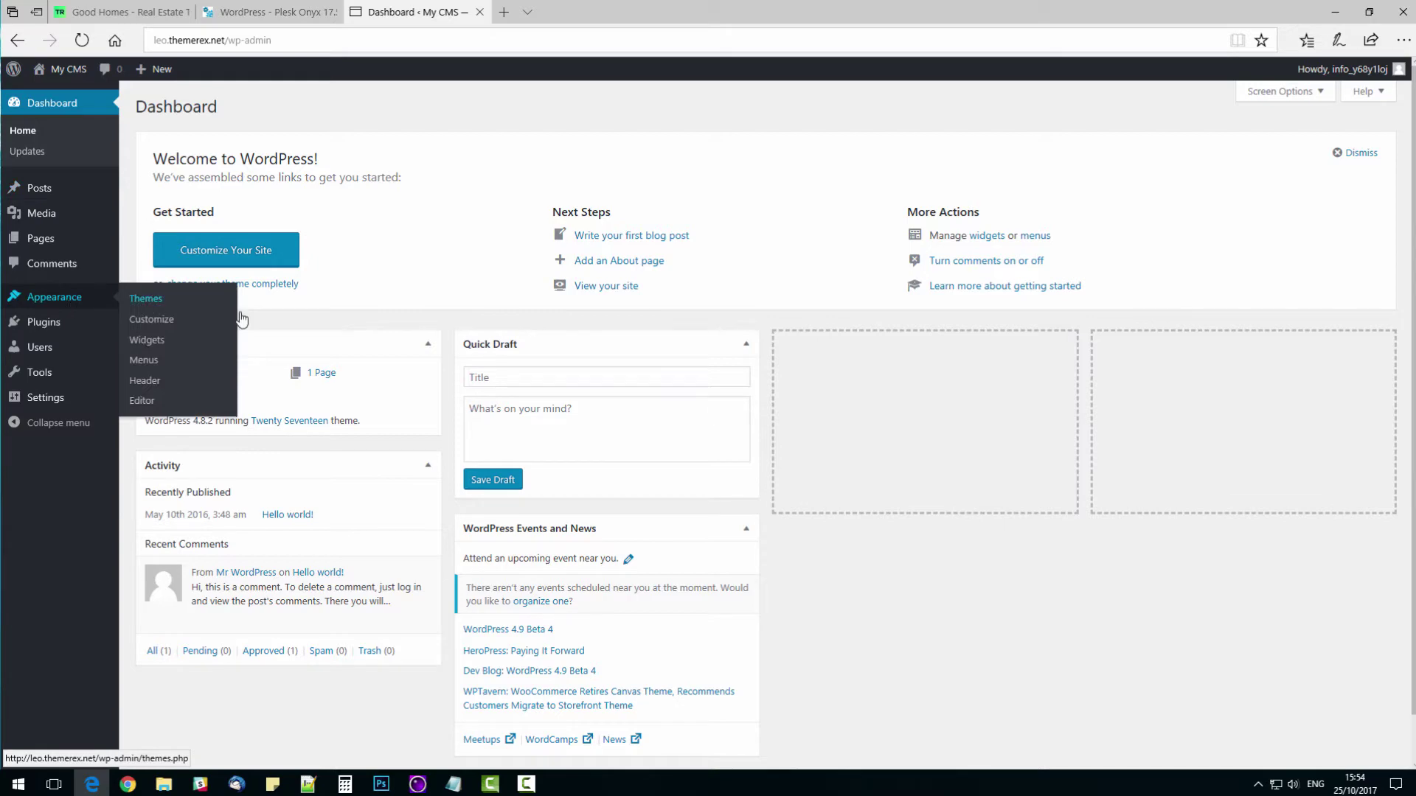
# Activate the Good Homes theme and bulk-activate all ten of its plugins
pyautogui.click(240, 313)
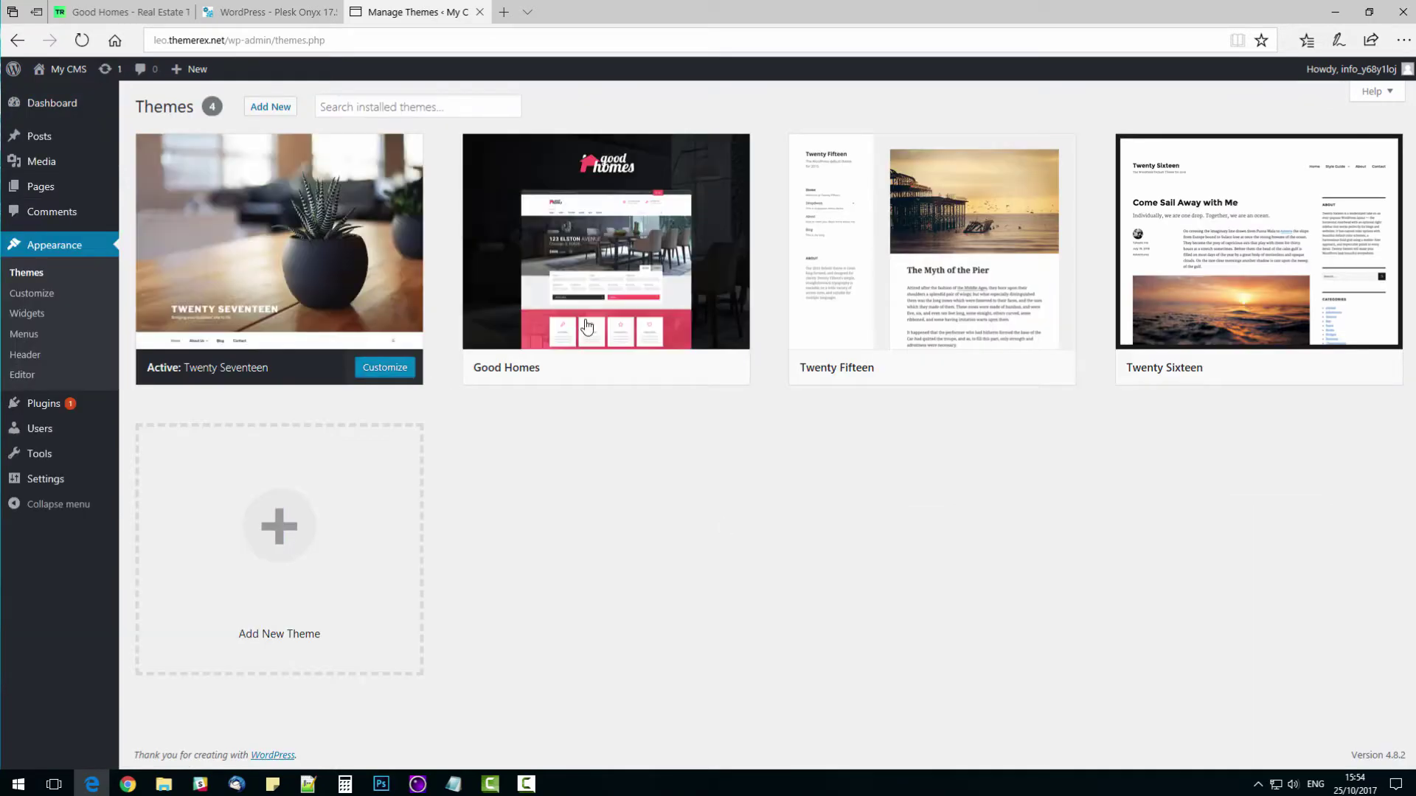
pyautogui.moveTo(605, 254)
pyautogui.click(641, 368)
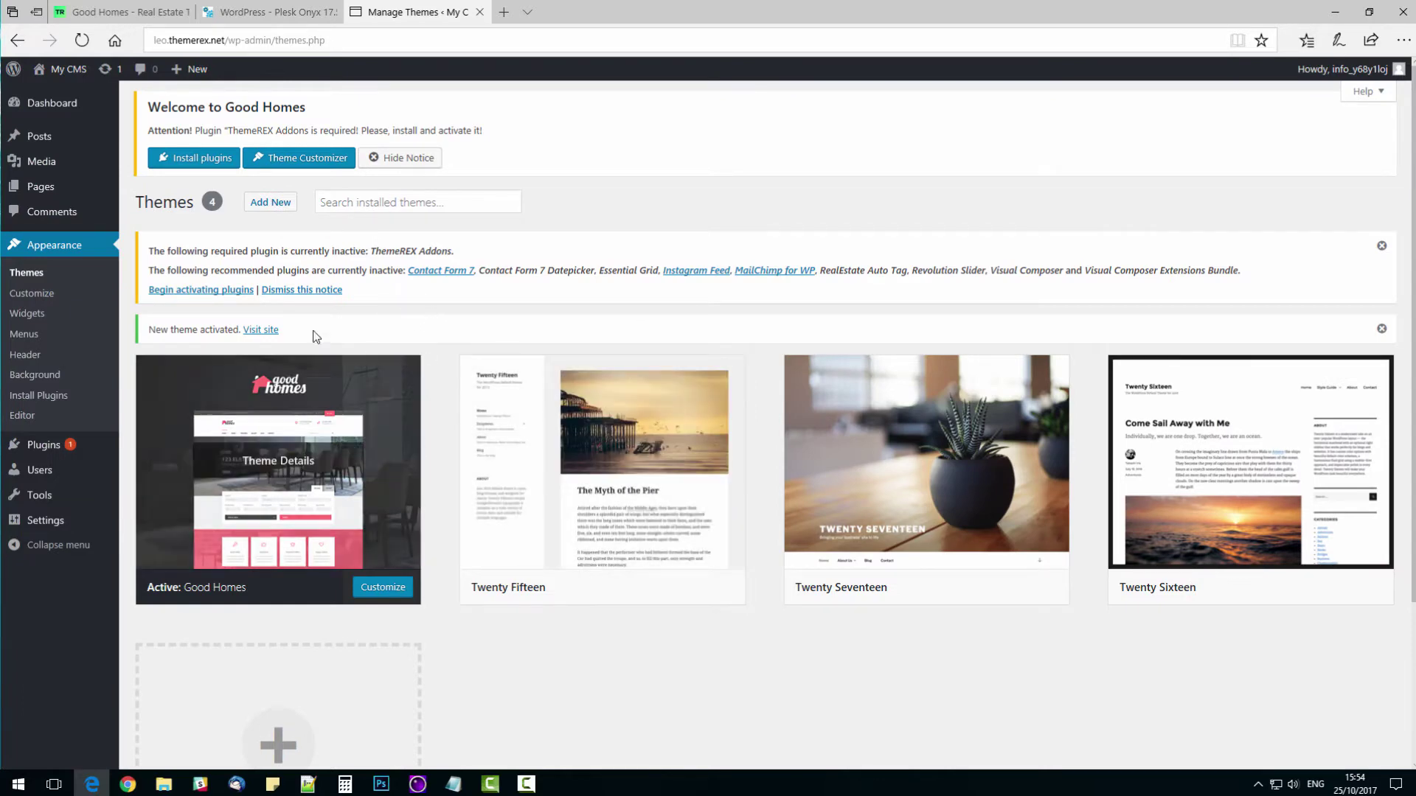
pyautogui.click(212, 291)
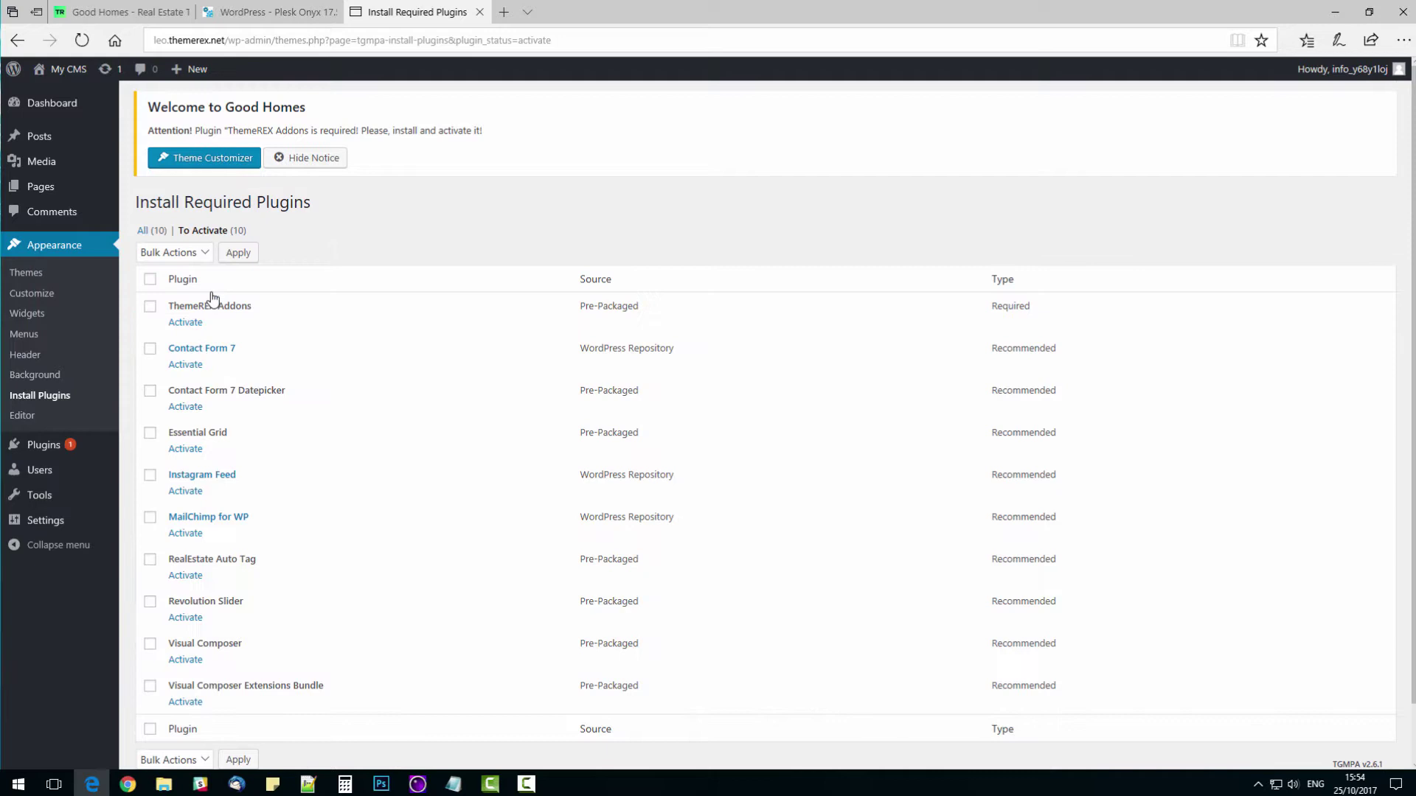
pyautogui.click(151, 279)
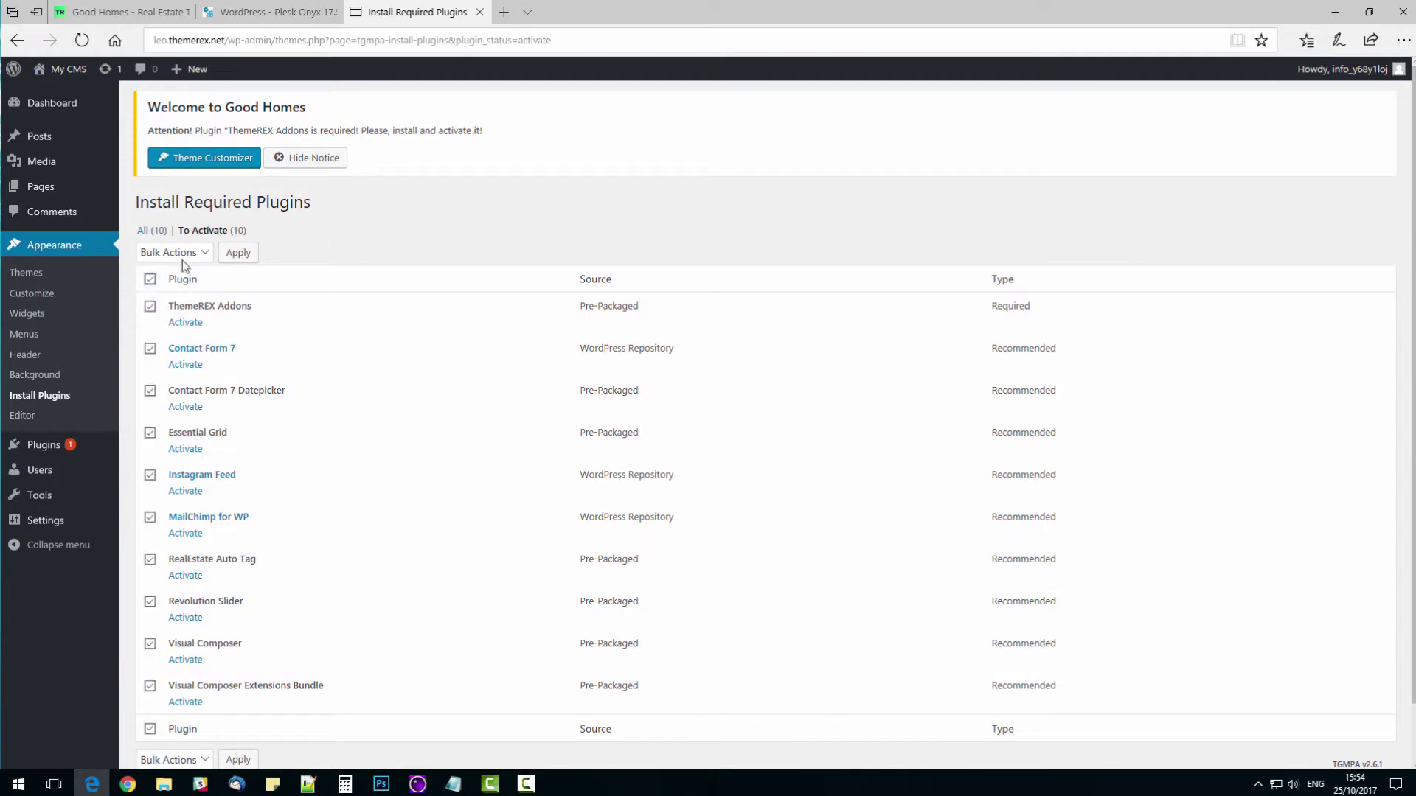
pyautogui.click(184, 255)
pyautogui.click(243, 257)
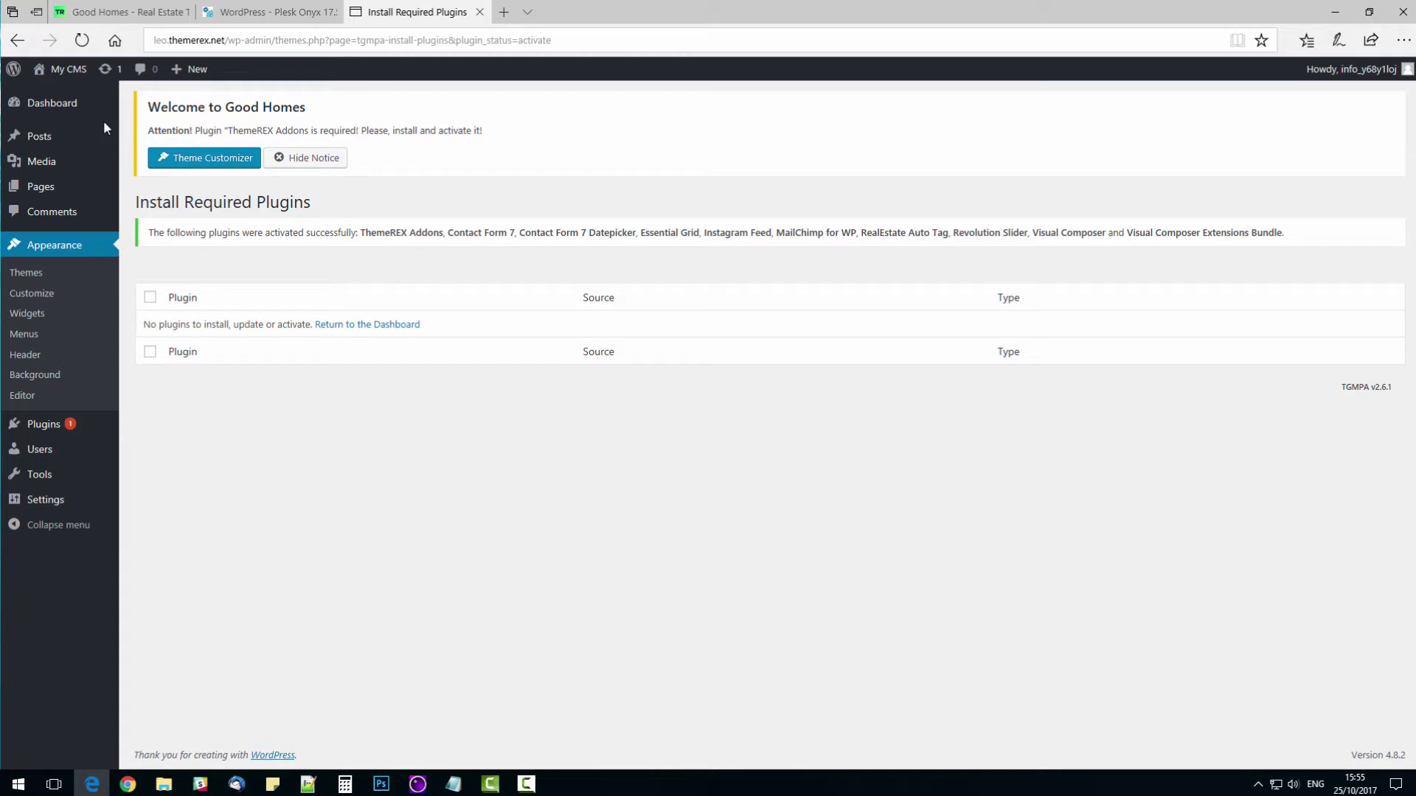
# Check the front end, then choose Whole Demo-Site Content in Install Demo Data
pyautogui.click(57, 78)
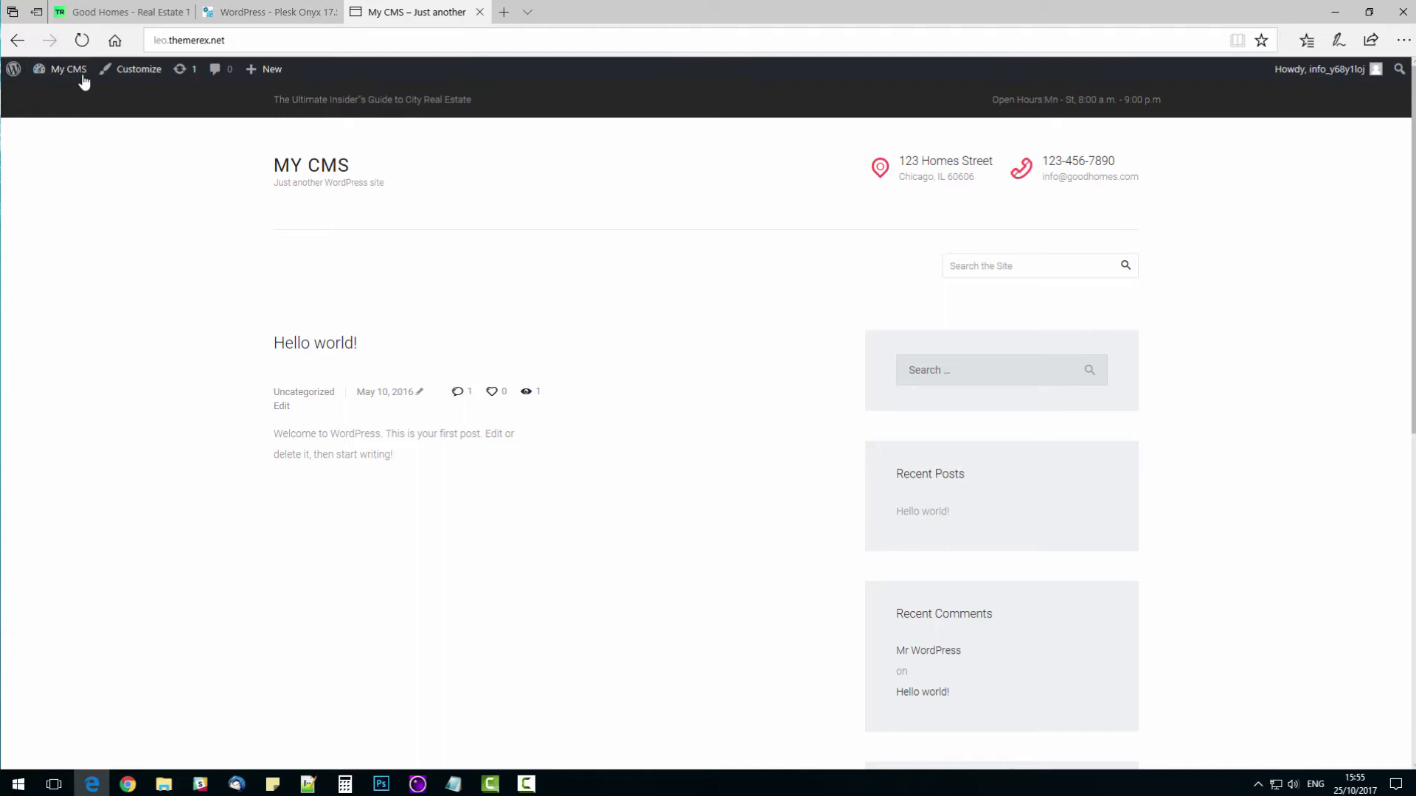
pyautogui.moveTo(68, 69)
pyautogui.click(65, 100)
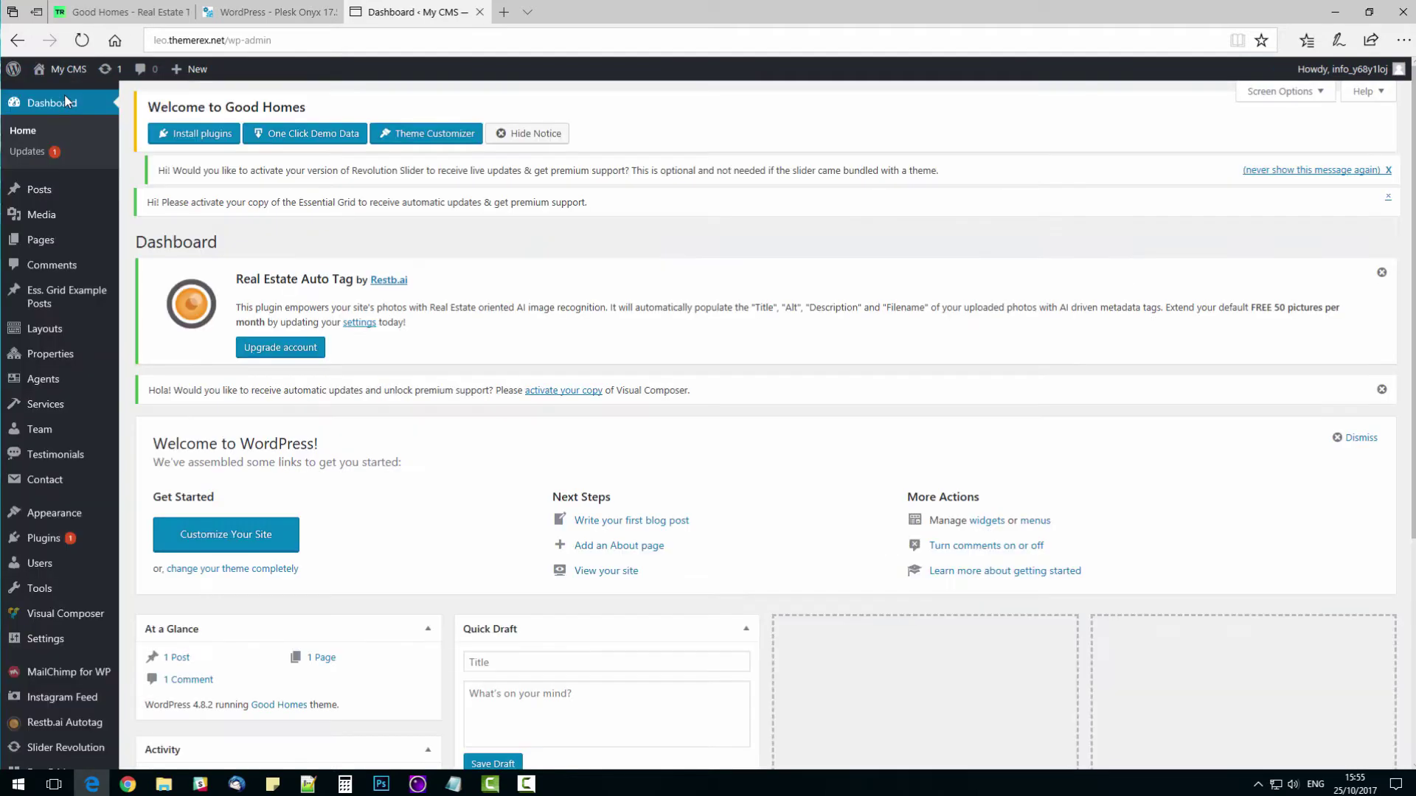
pyautogui.moveTo(53, 513)
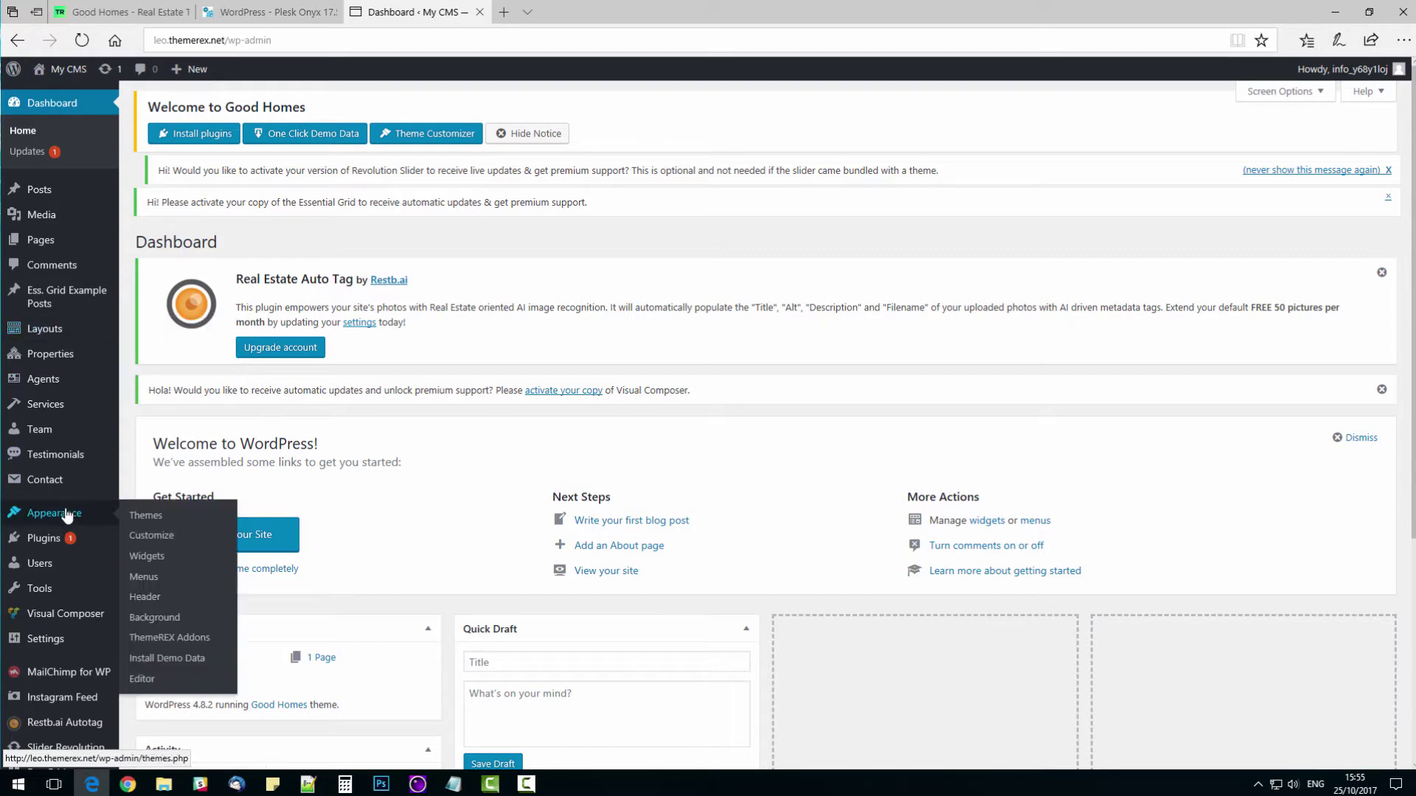
pyautogui.click(195, 658)
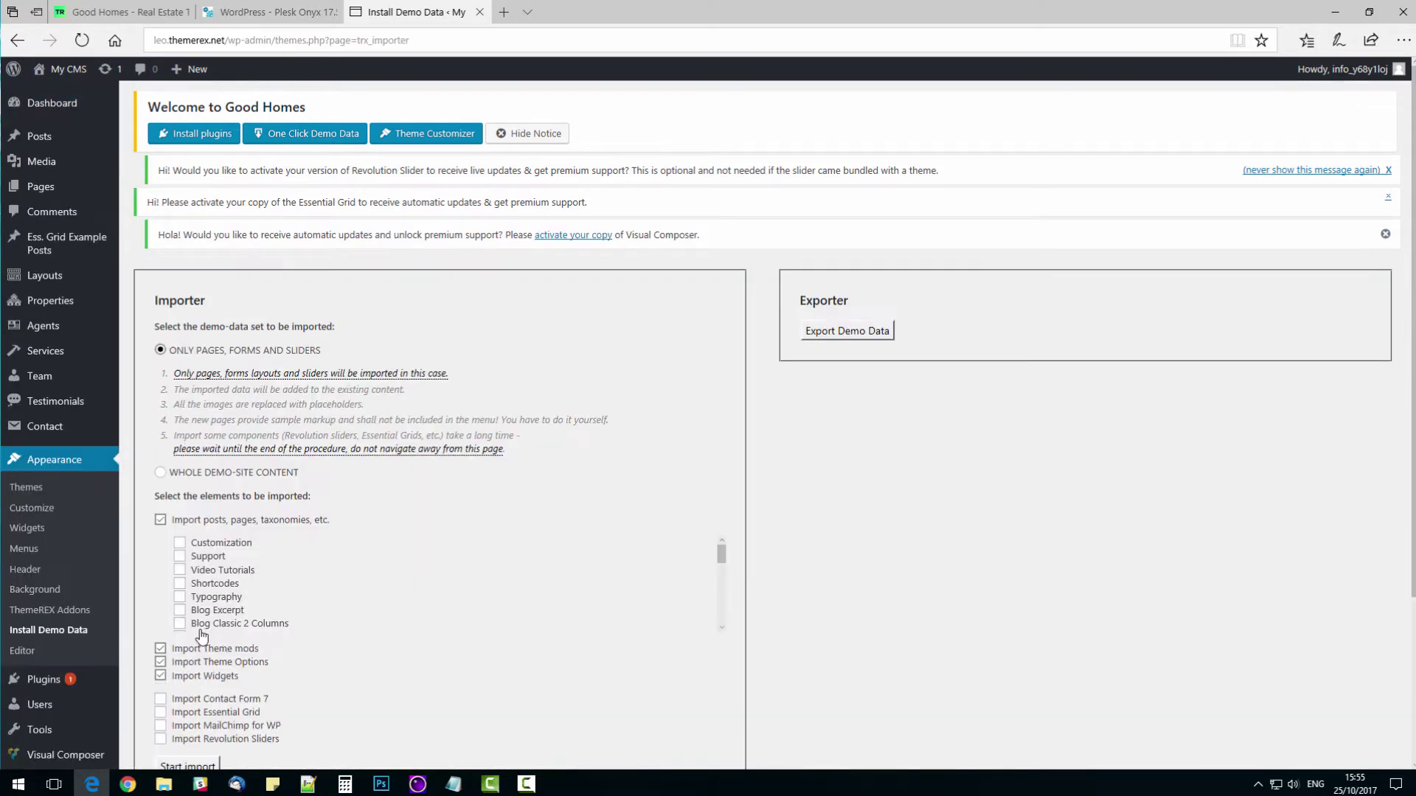
pyautogui.click(161, 473)
# Include media, Contact Form 7, Essential Grid, MailChimp and Revolution Sliders data, and start importing
pyautogui.scroll(-1, 159, 425)
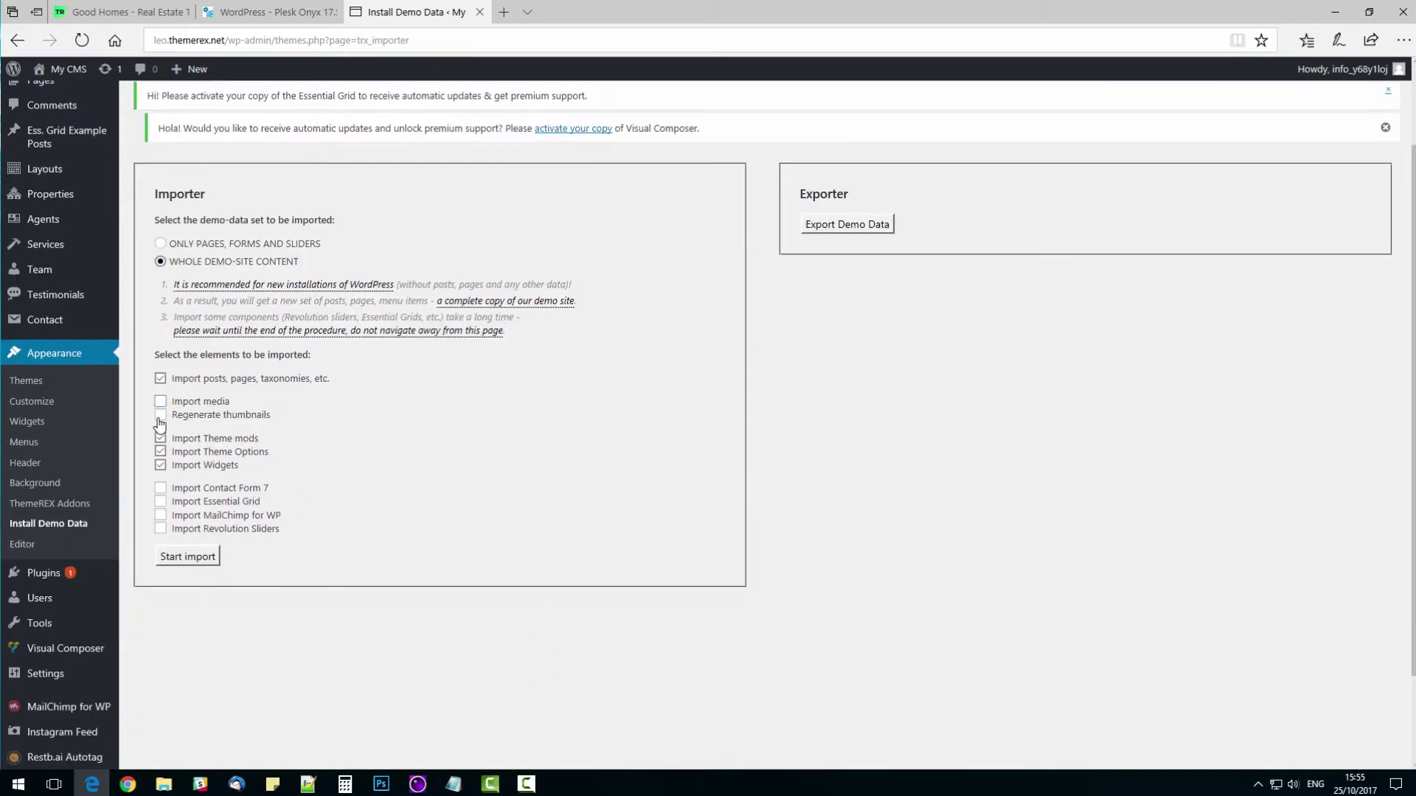
pyautogui.click(160, 417)
pyautogui.click(161, 488)
pyautogui.click(160, 529)
pyautogui.click(160, 514)
pyautogui.click(188, 557)
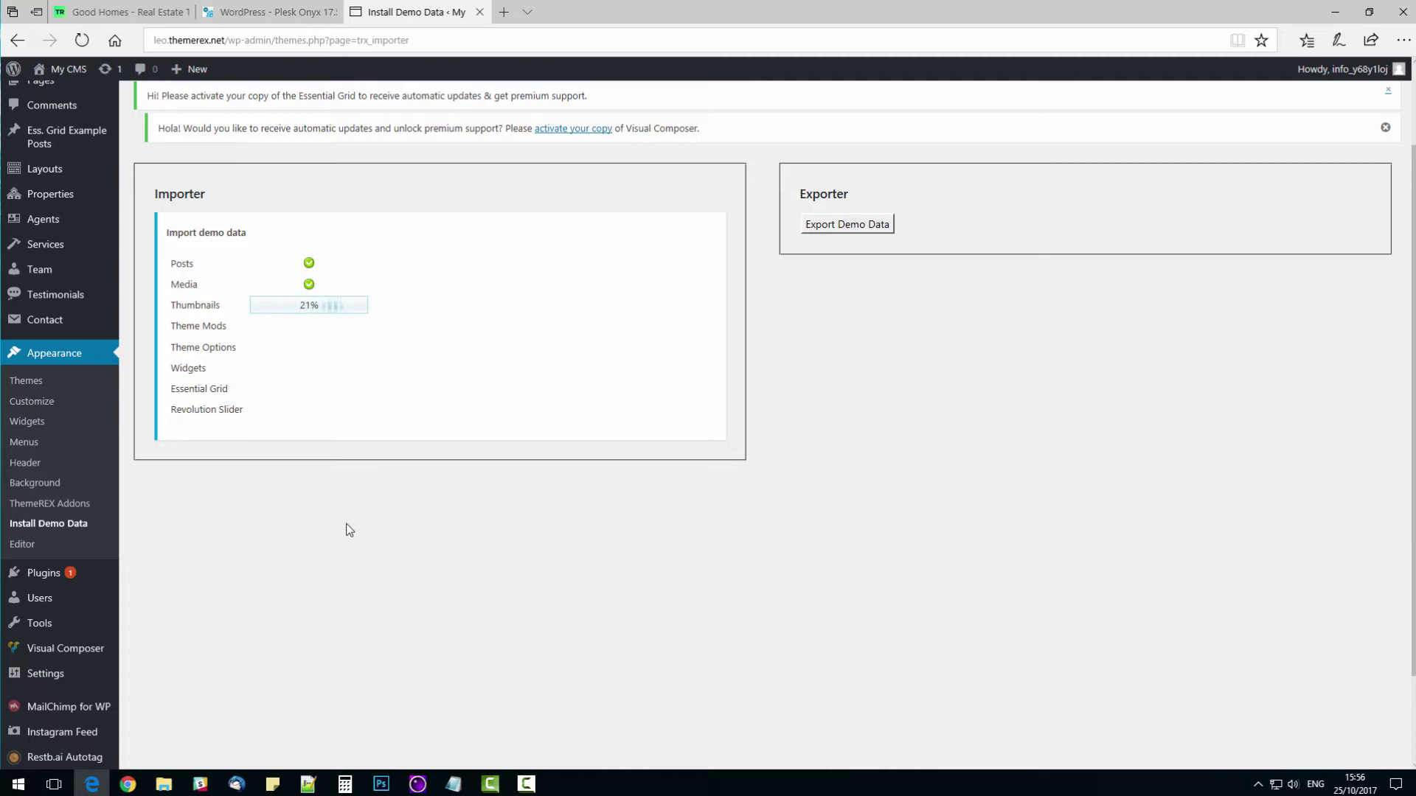
pyautogui.scroll(2, 268, 603)
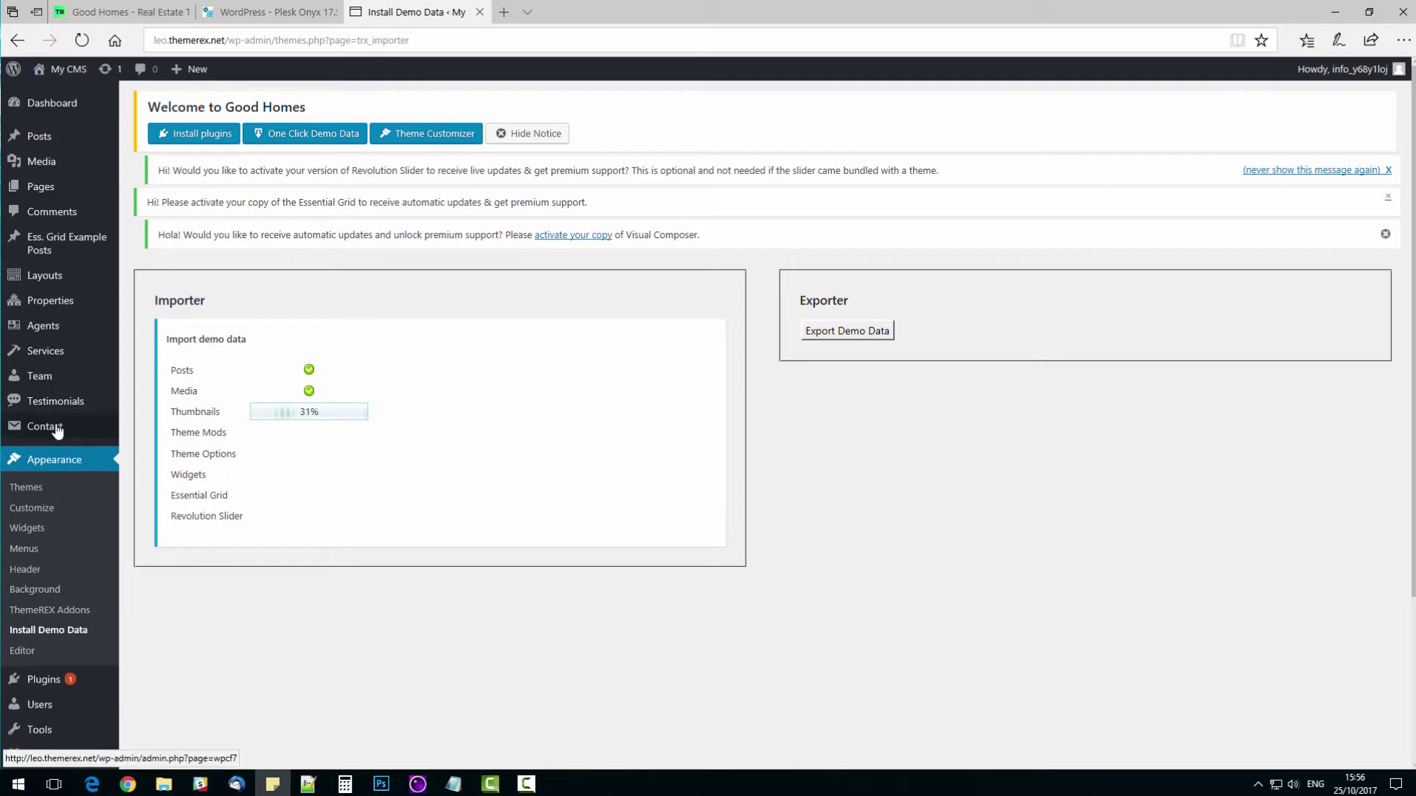
# Open Contact form 1 in a new tab and show its Mail settings
pyautogui.moveTo(44, 427)
pyautogui.middleClick(169, 434)
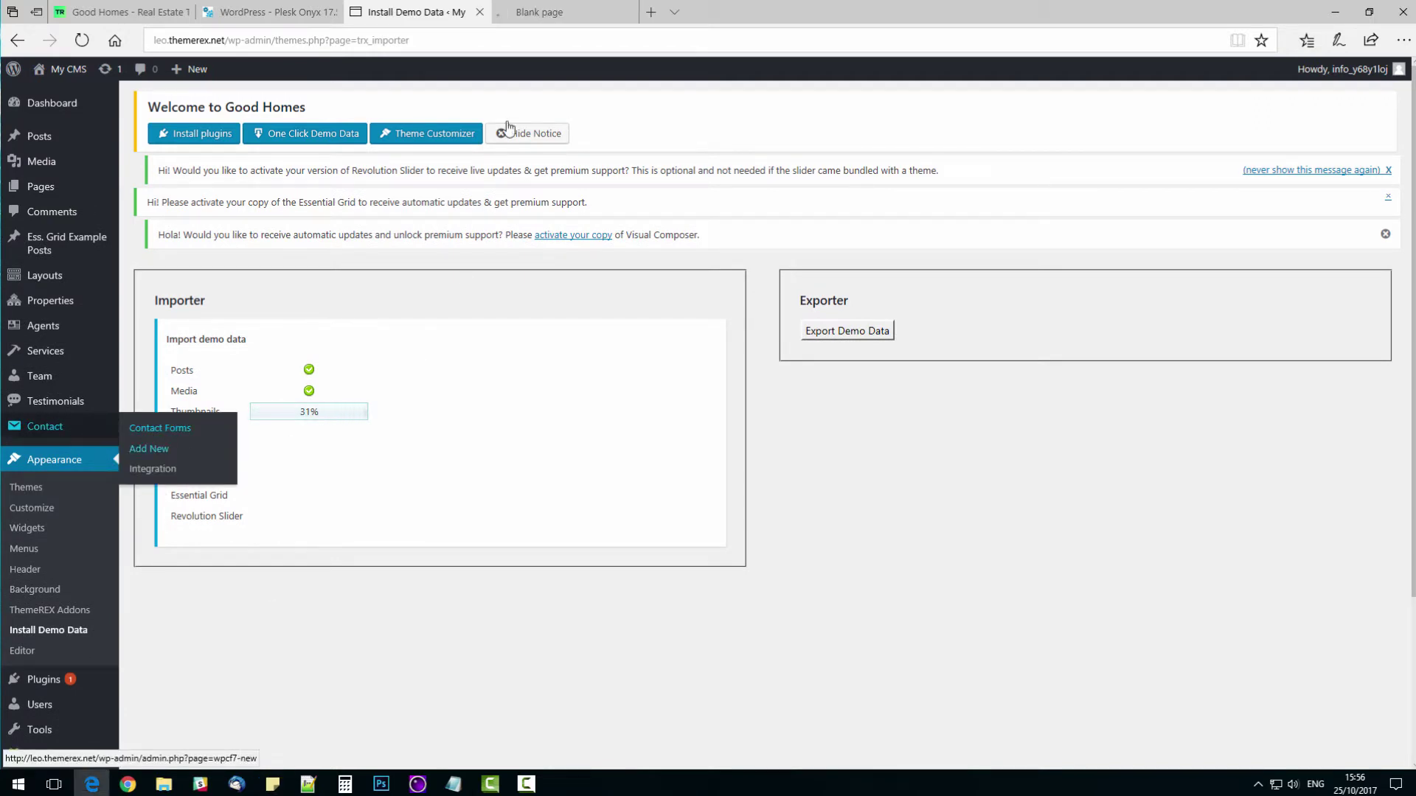
pyautogui.click(567, 12)
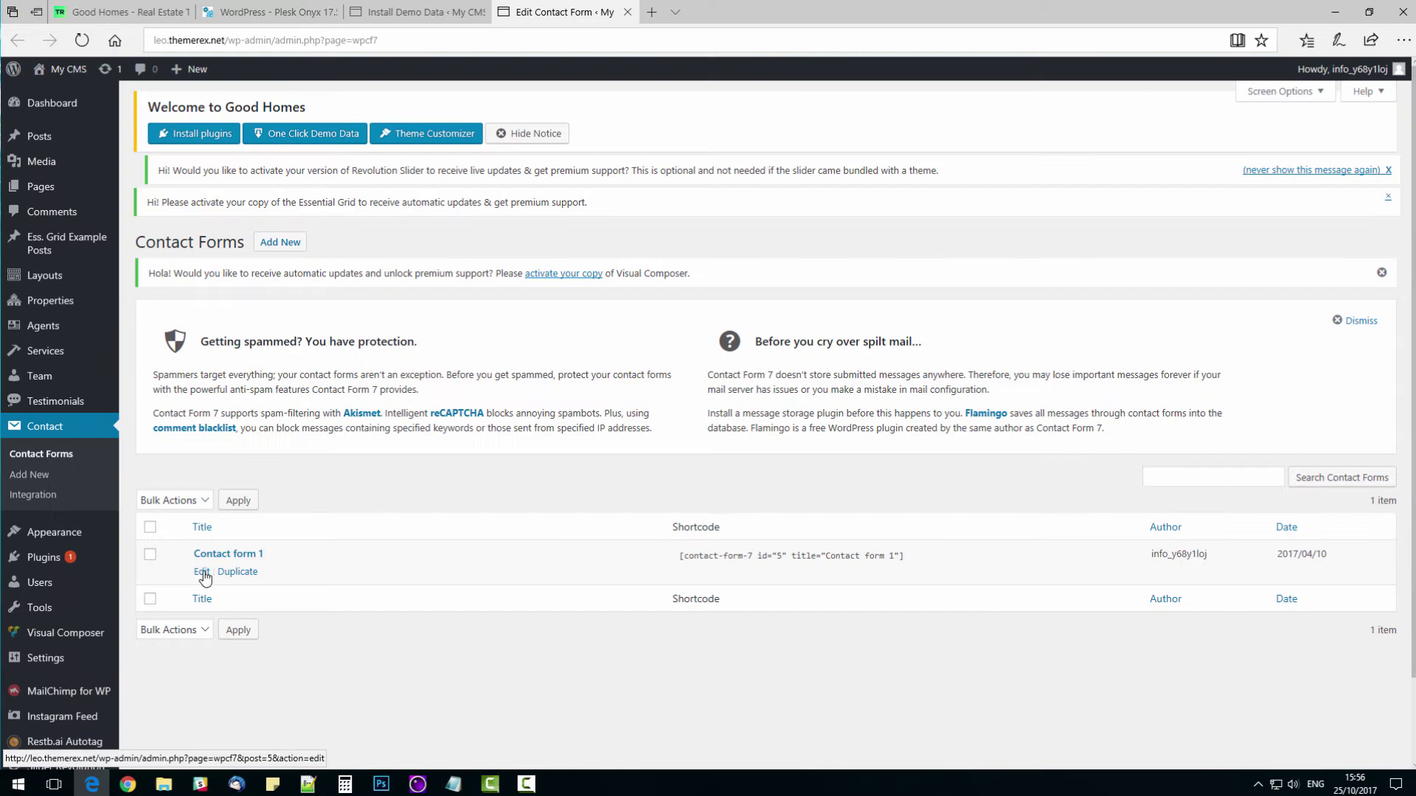
pyautogui.click(202, 572)
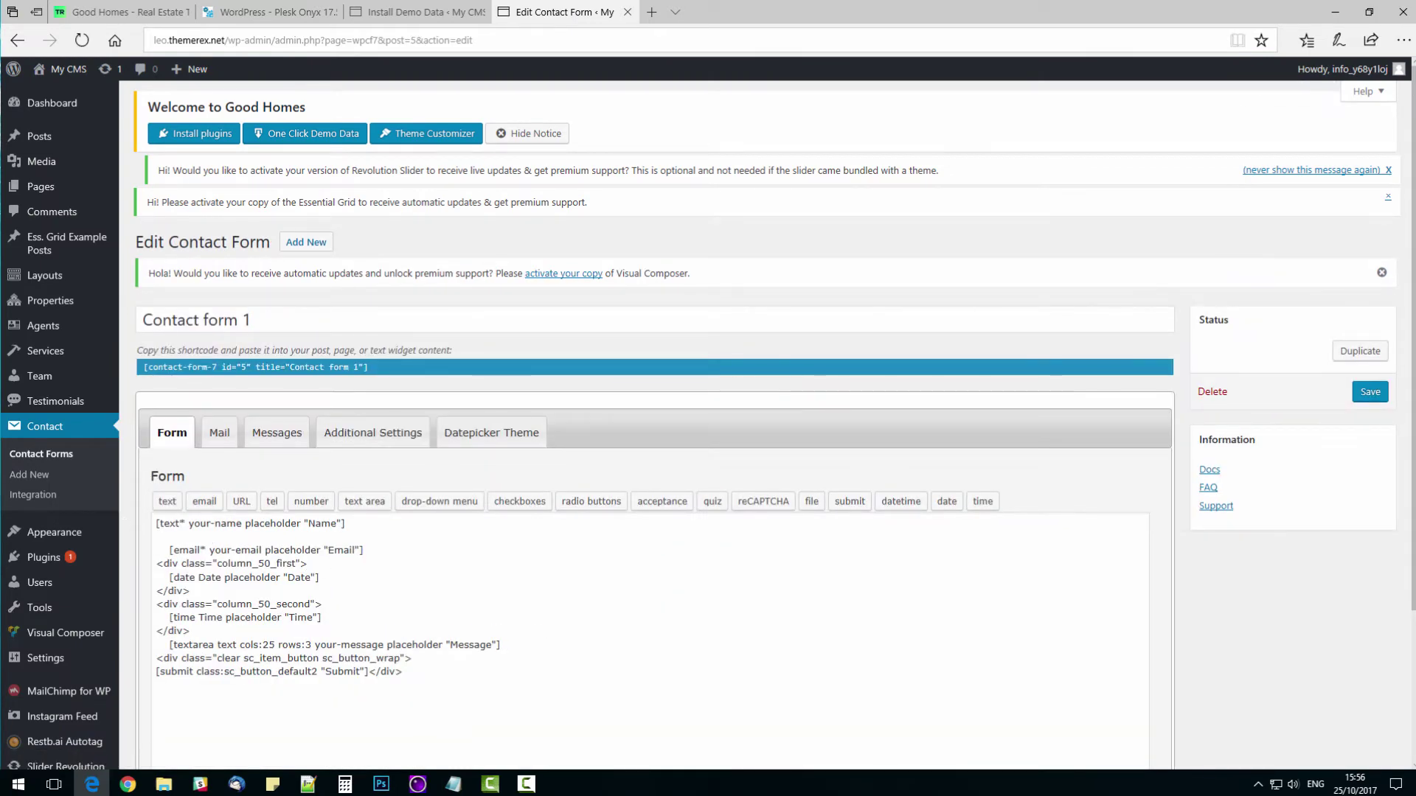
pyautogui.click(272, 784)
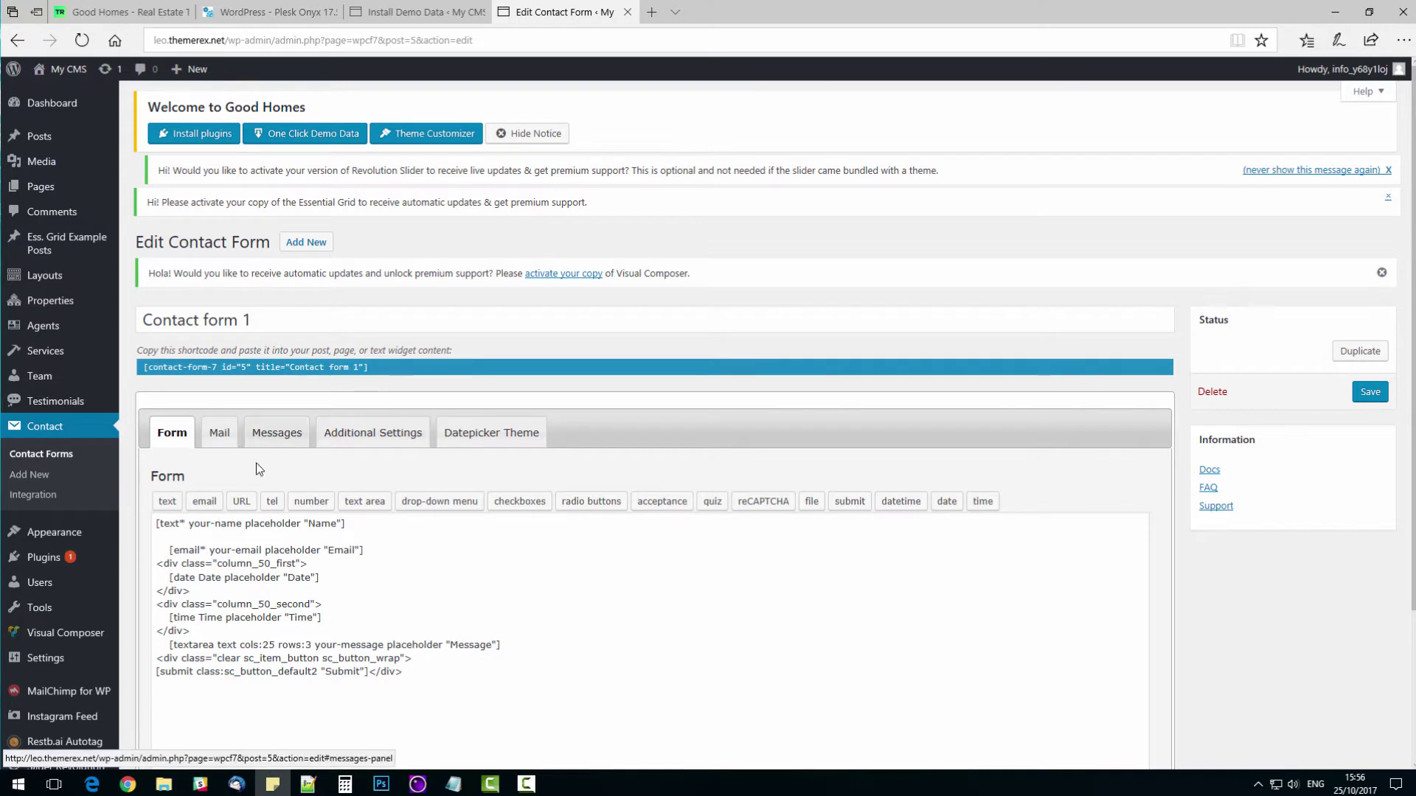
pyautogui.click(214, 433)
# Paste the new recipient, change the sender to info@ the site's domain, and save
pyautogui.tripleClick(331, 554)
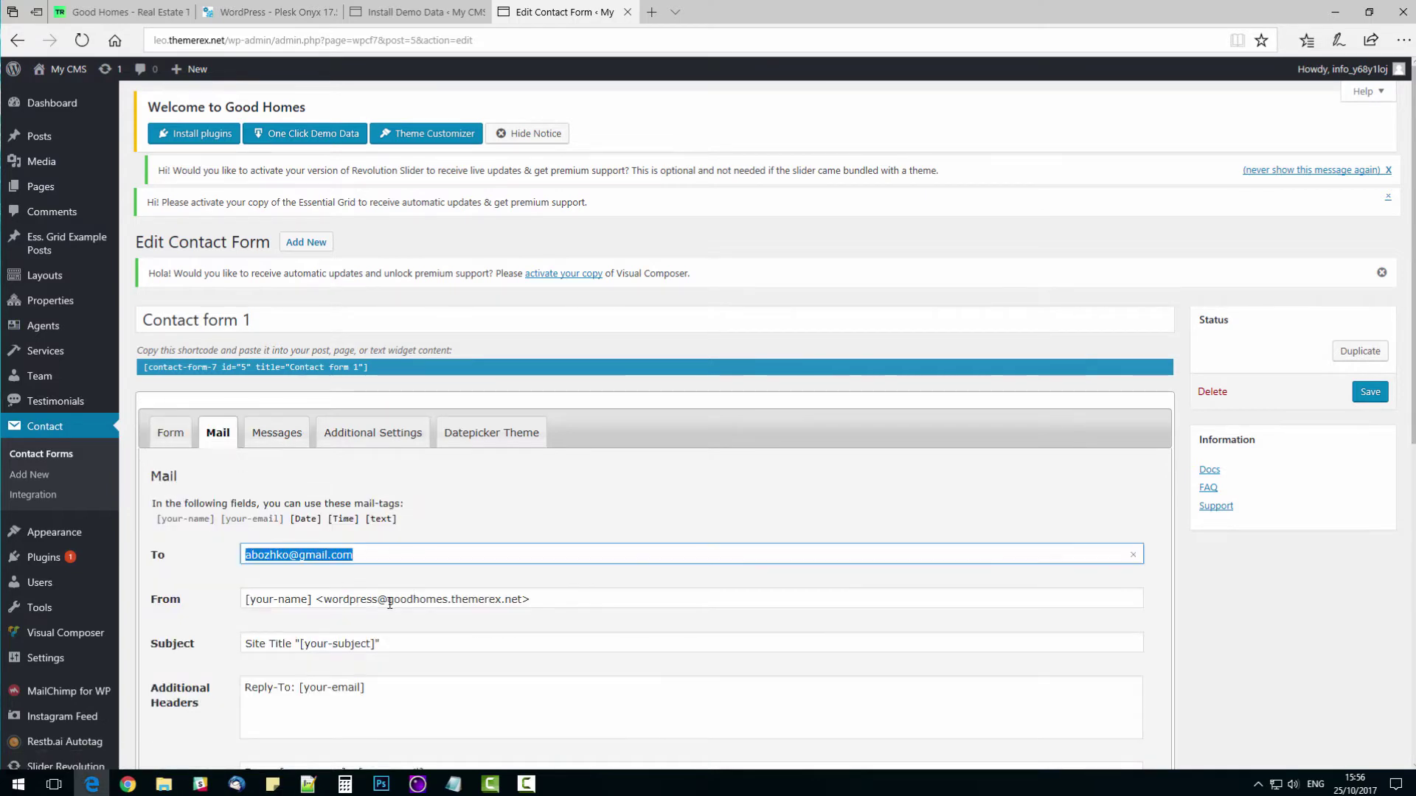
pyautogui.hotkey('ctrl', 'v')
pyautogui.doubleClick(427, 599)
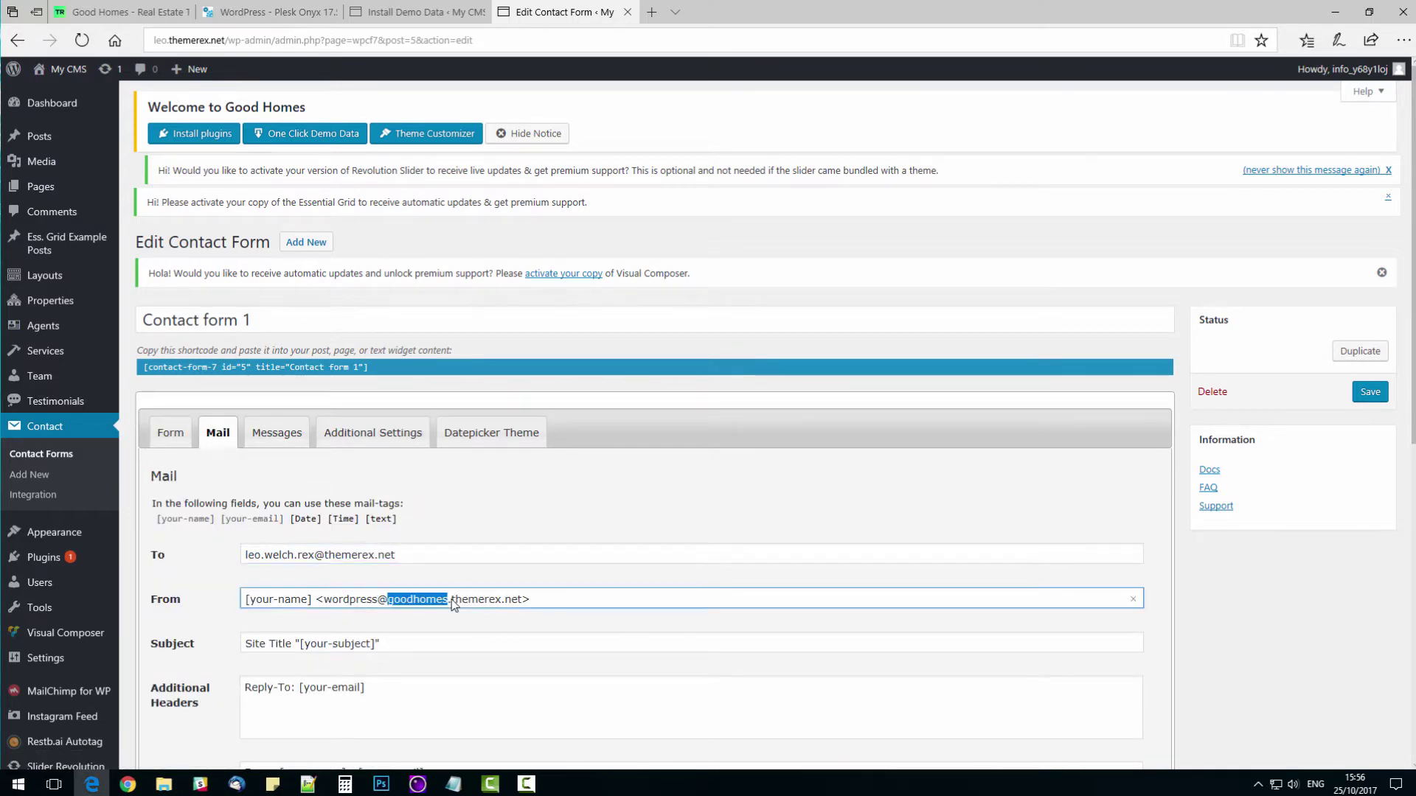
pyautogui.hotkey('ctrl', 'v')
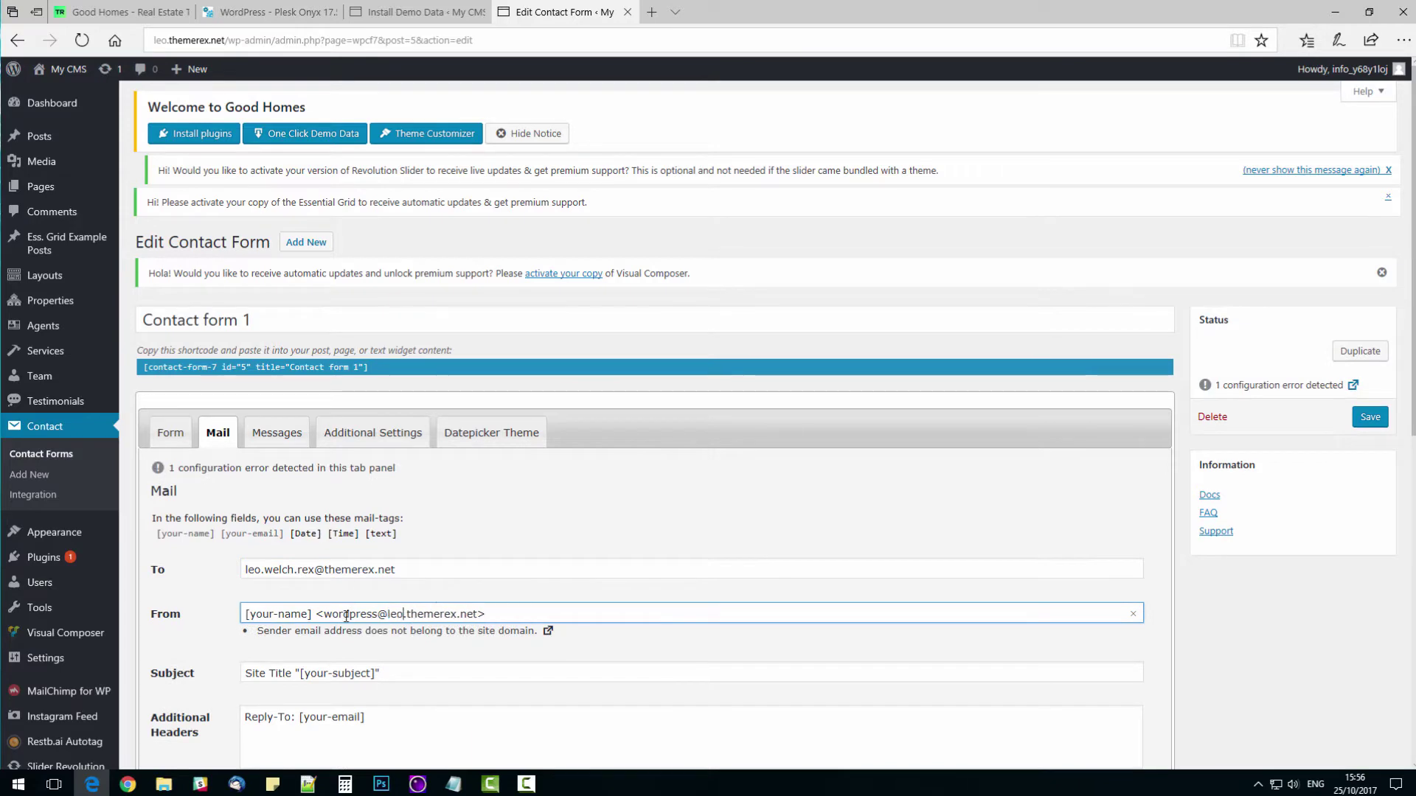
pyautogui.doubleClick(346, 615)
pyautogui.write('info')
pyautogui.scroll(-7, 288, 575)
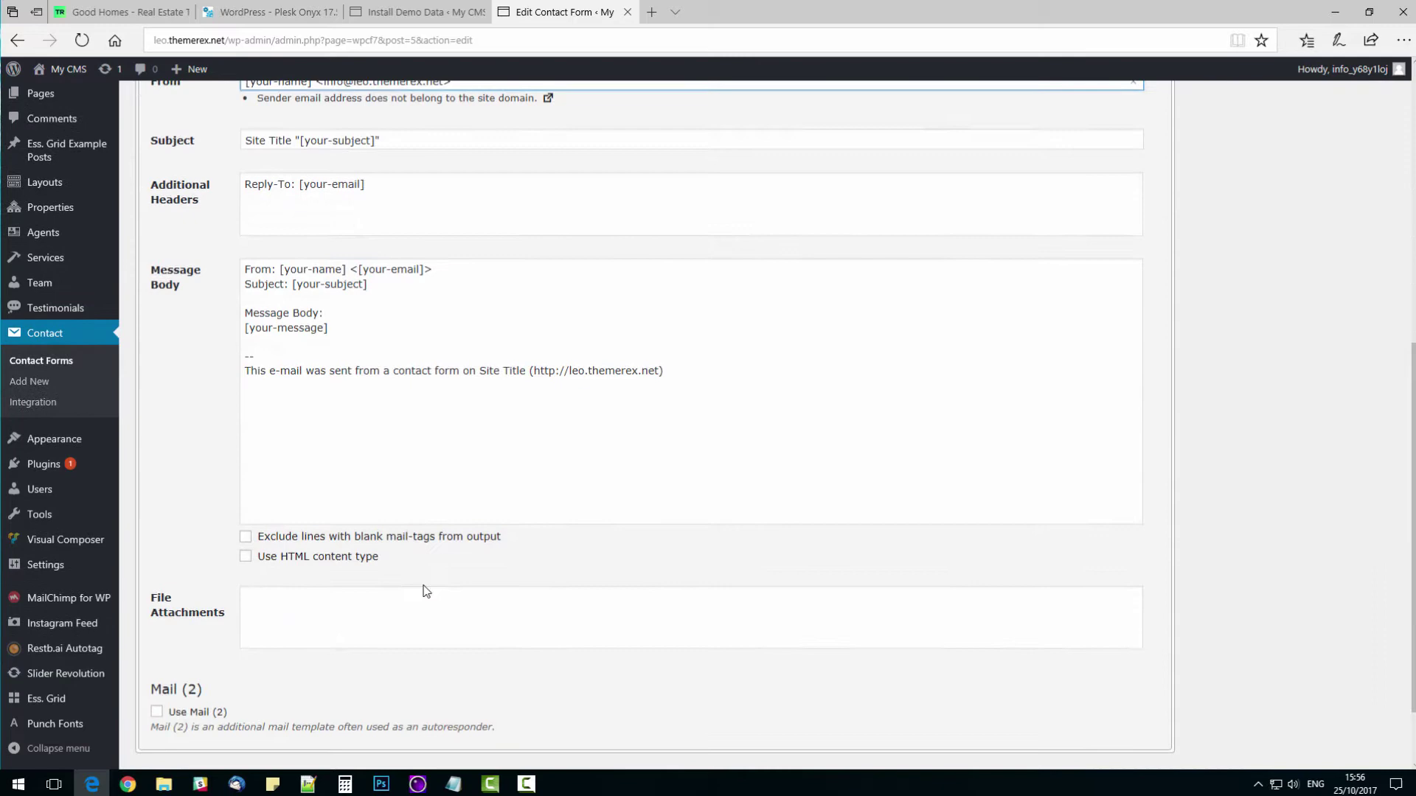
pyautogui.scroll(7, 424, 590)
pyautogui.scroll(1, 424, 590)
pyautogui.click(1370, 416)
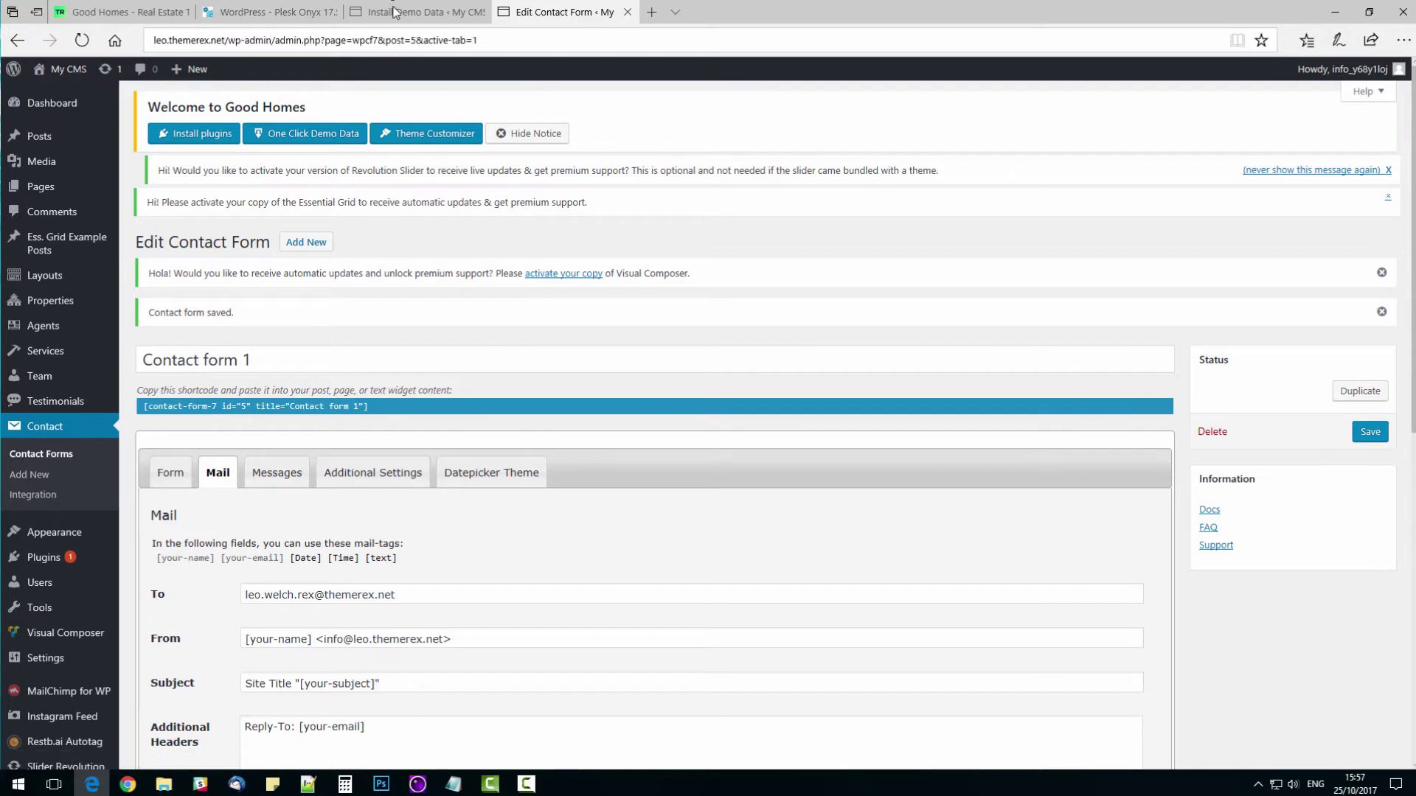
# Wait for the demo import to finish, then view the live Good Homes site
pyautogui.click(417, 12)
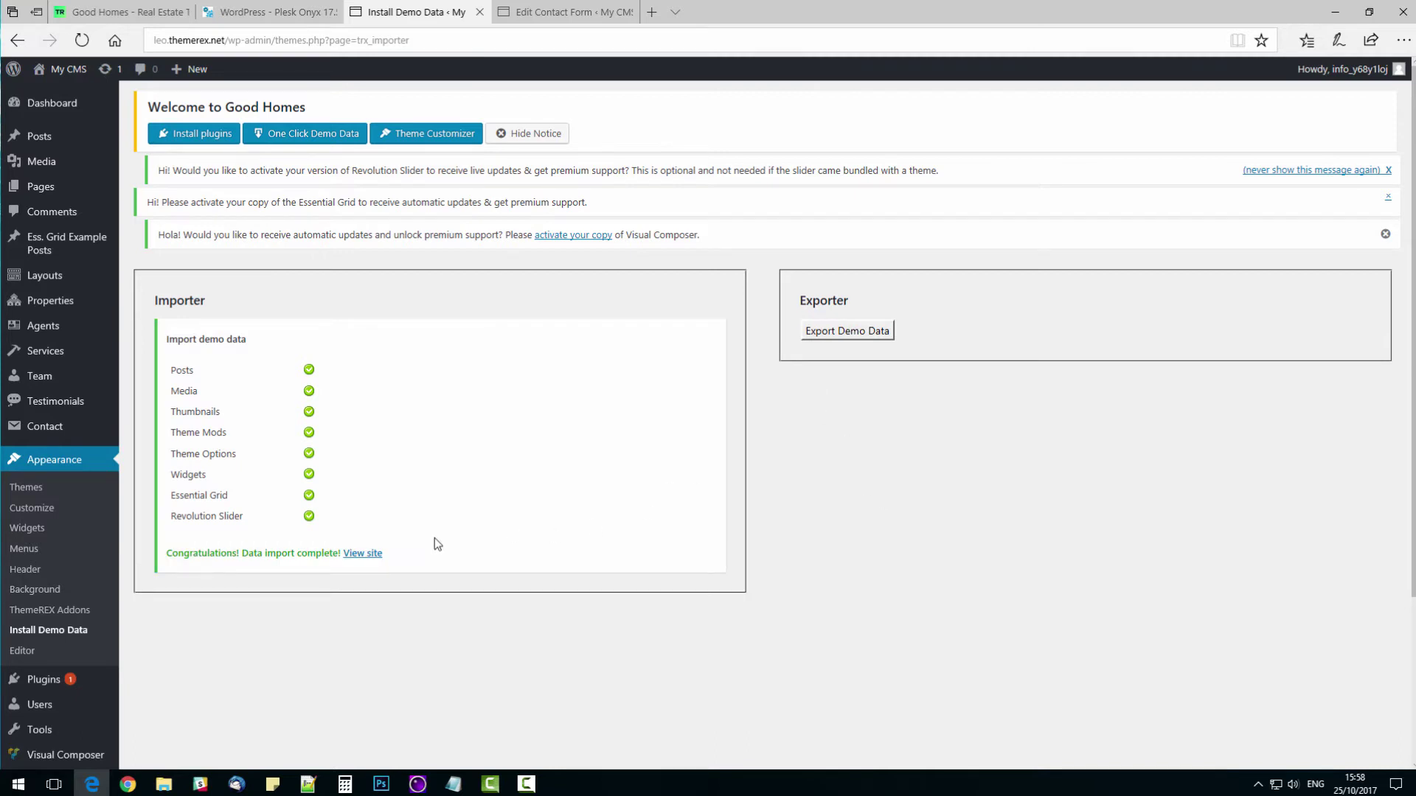
pyautogui.click(362, 554)
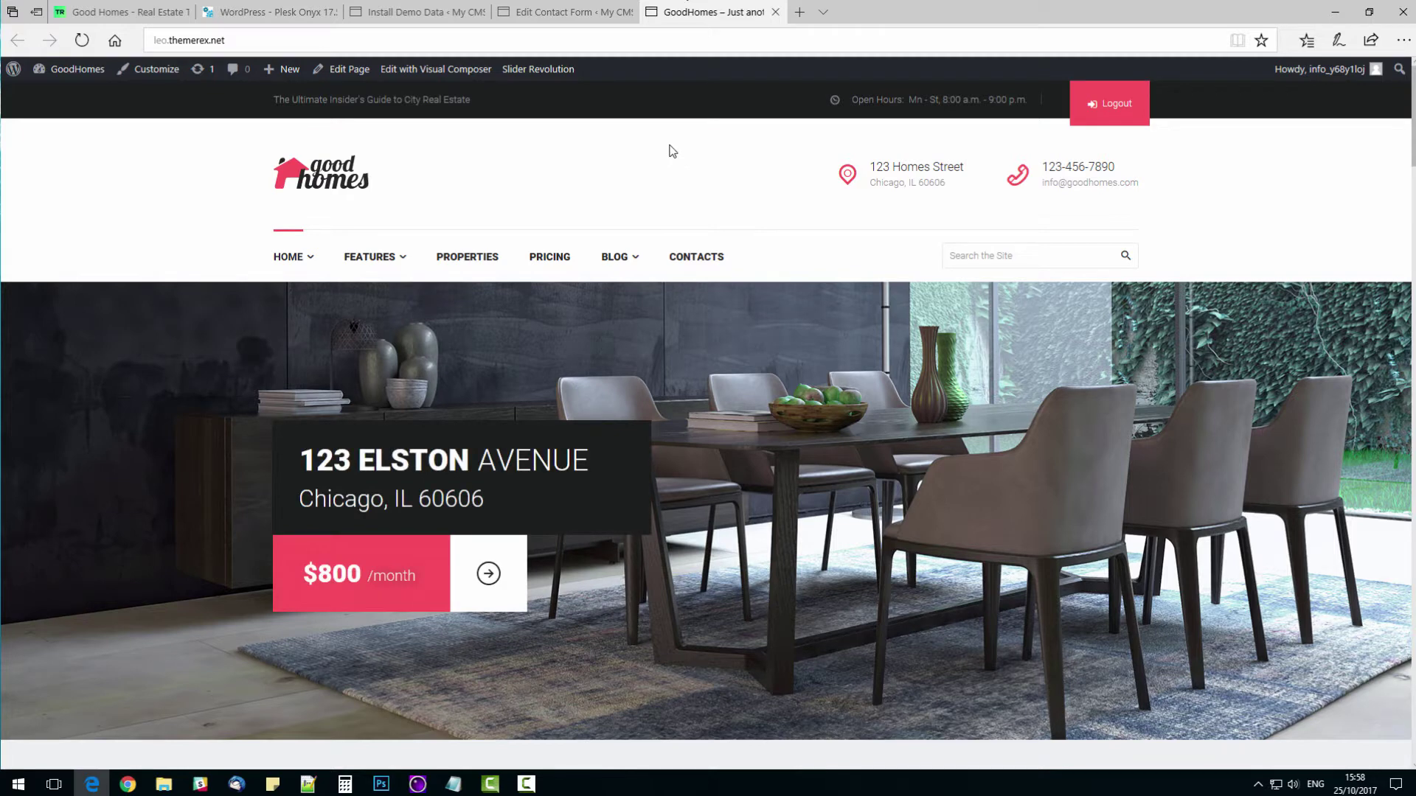
# Open the Customizer's Main Menu and remove Home, Home 2, Home3 boxed and Features
pyautogui.click(158, 70)
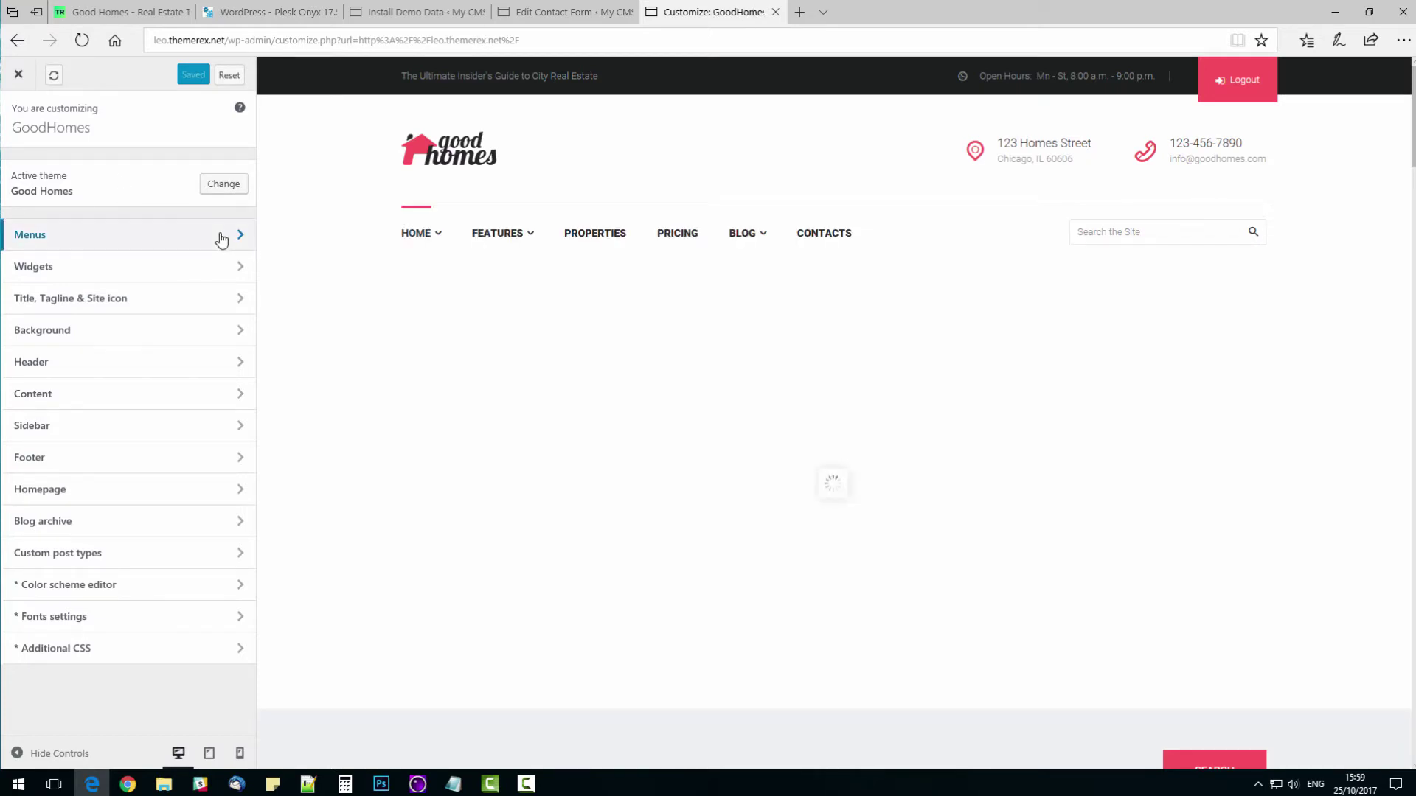
pyautogui.click(221, 239)
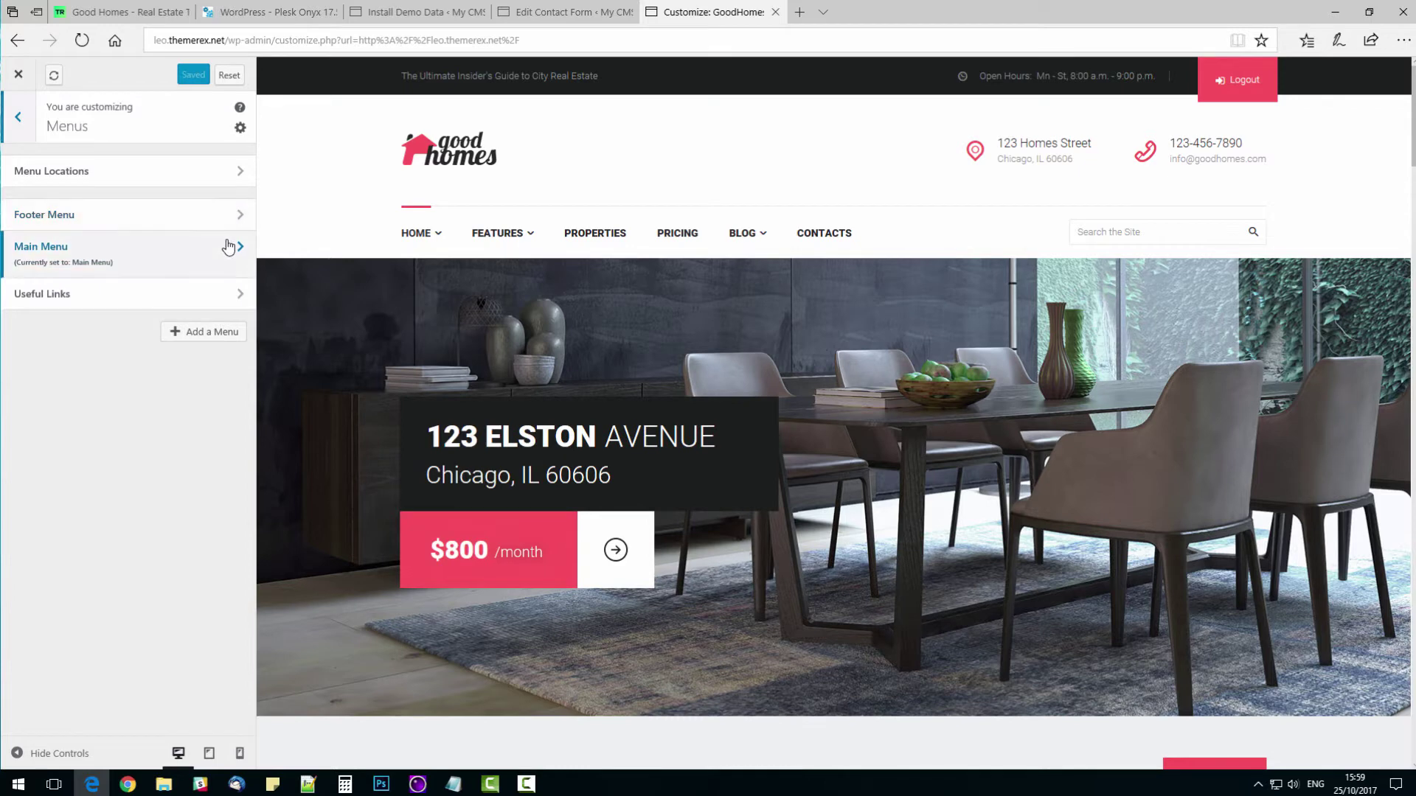
pyautogui.click(228, 247)
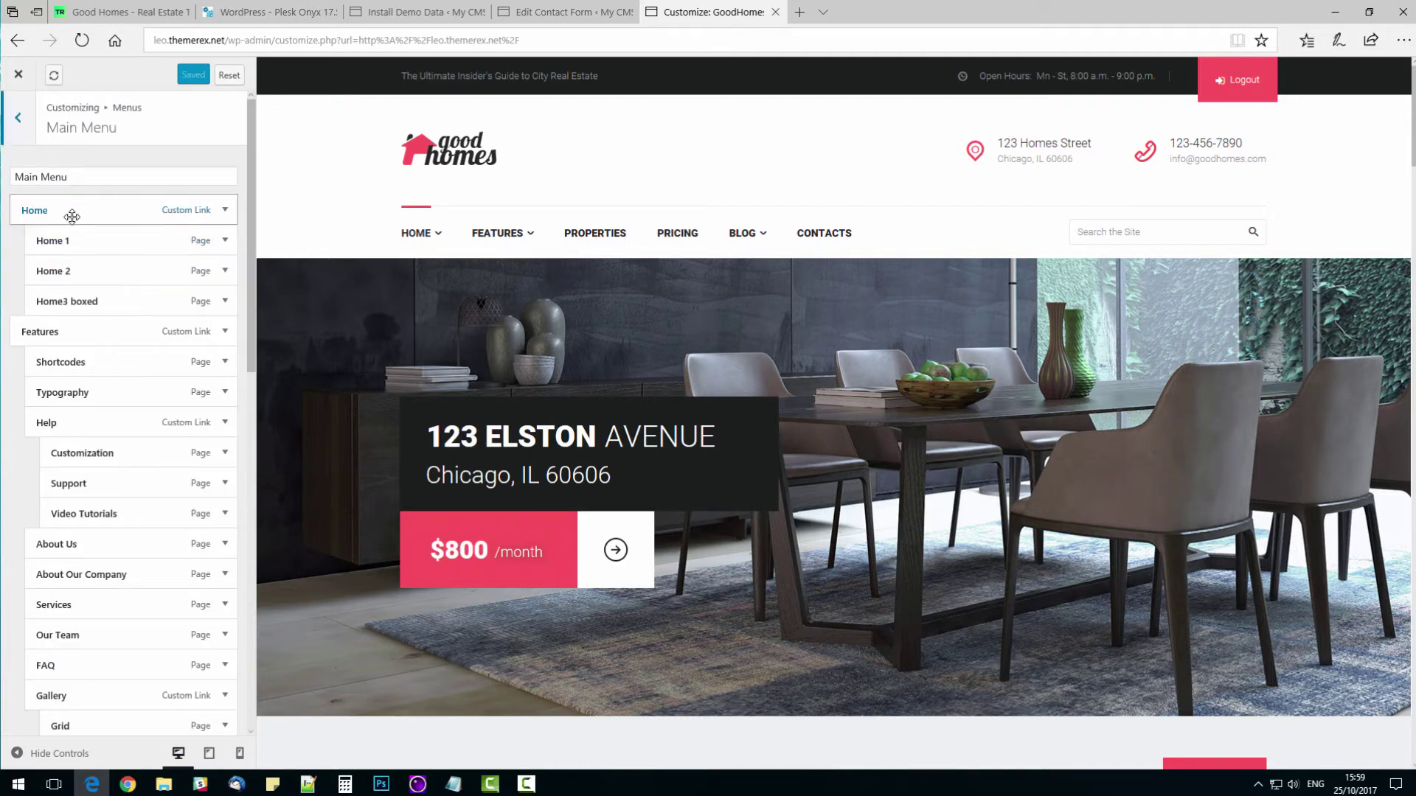
pyautogui.click(224, 210)
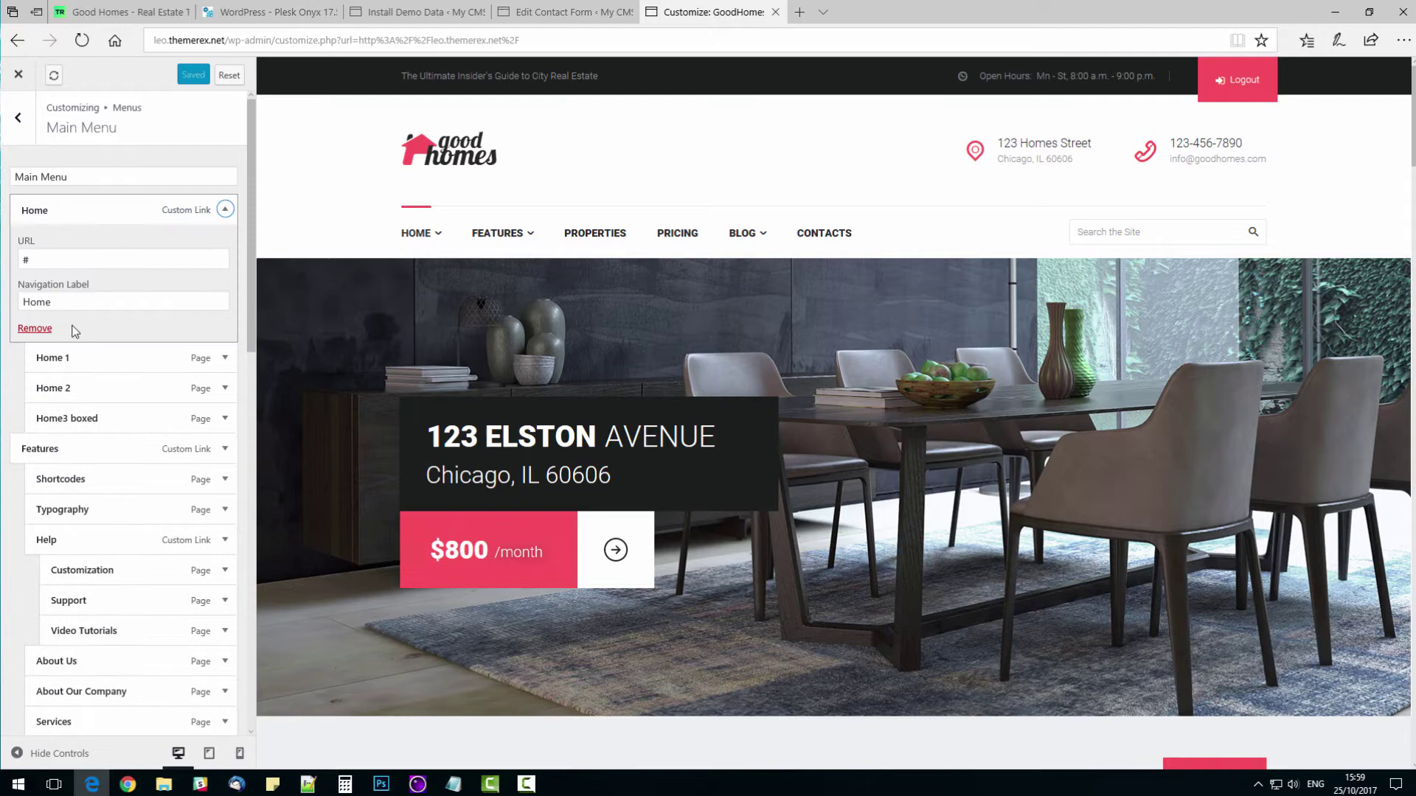
pyautogui.click(35, 328)
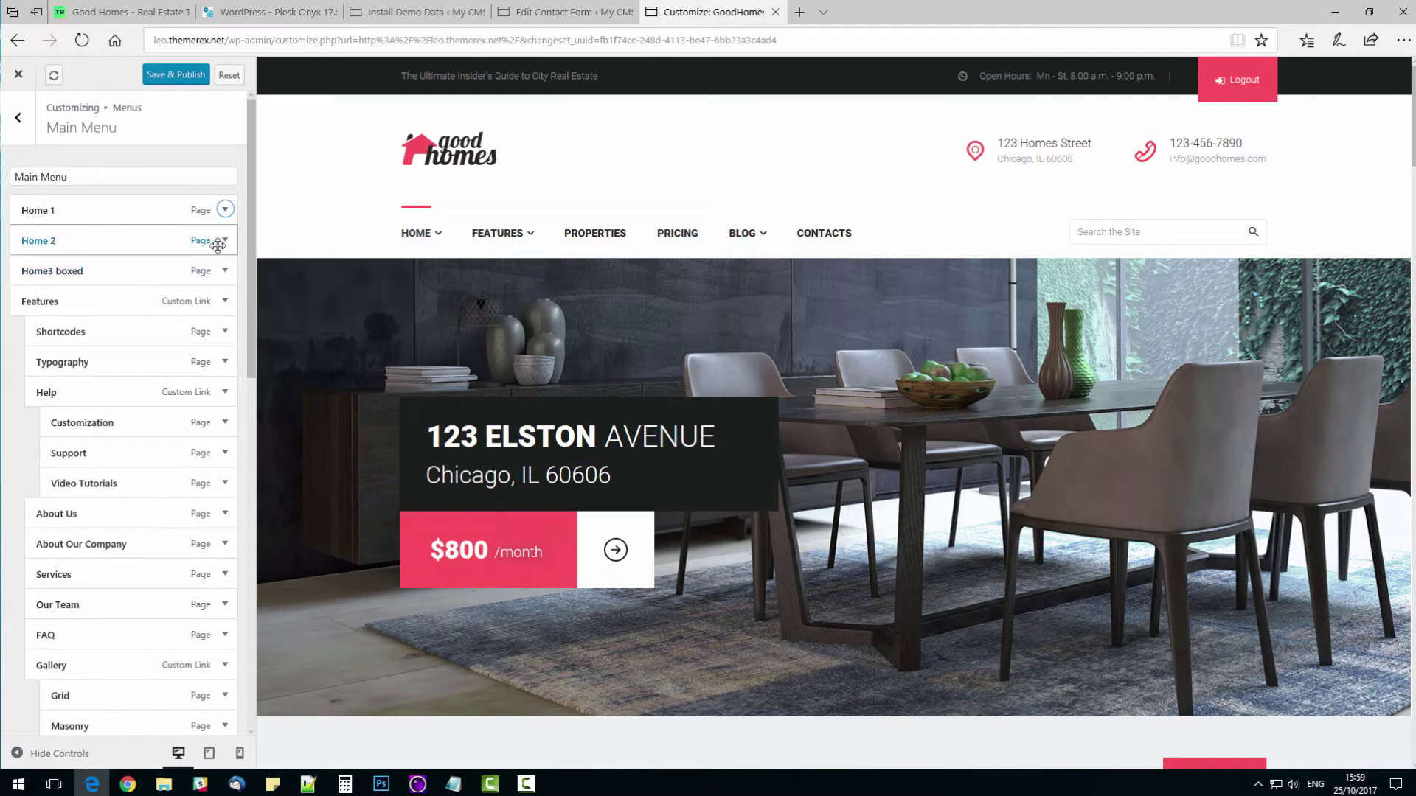
pyautogui.click(217, 245)
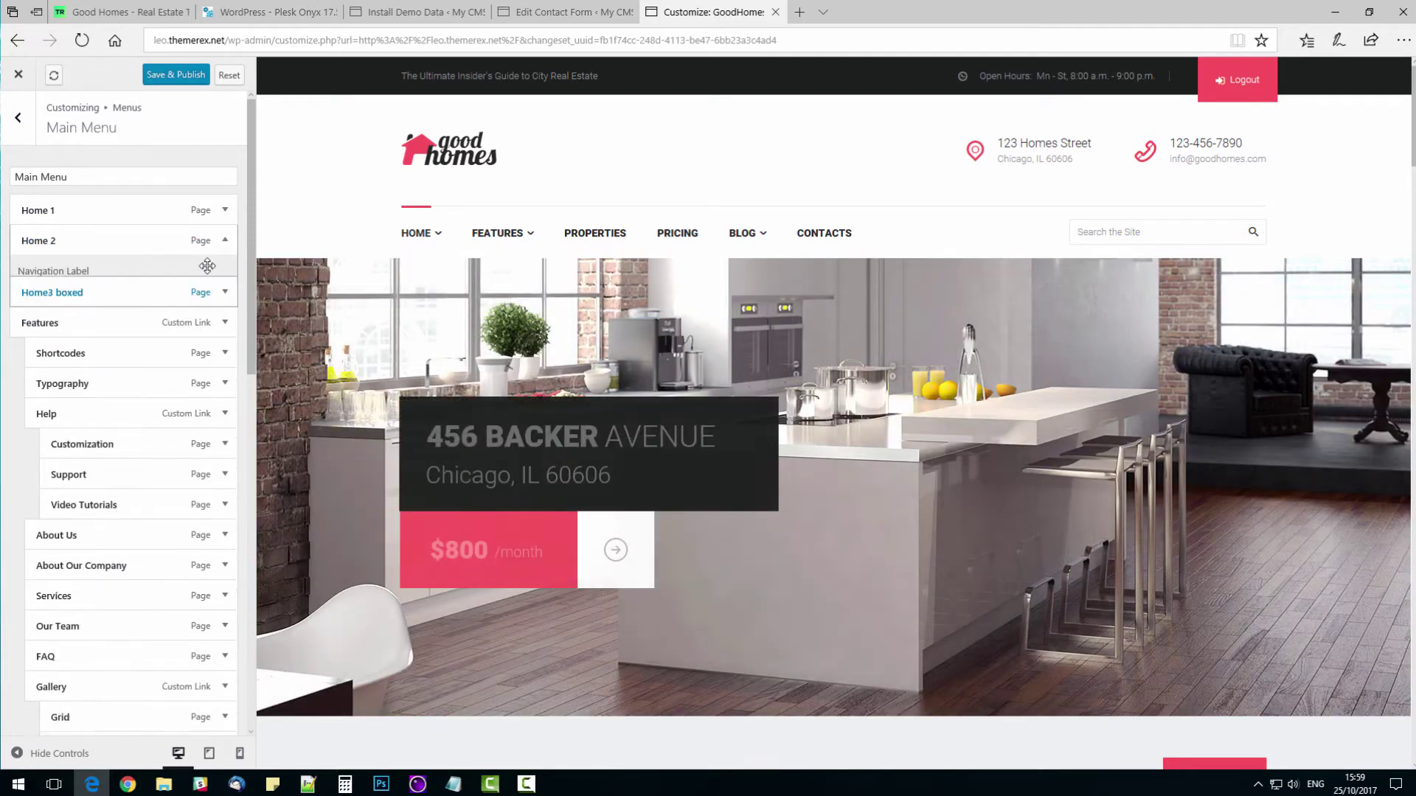
pyautogui.click(224, 240)
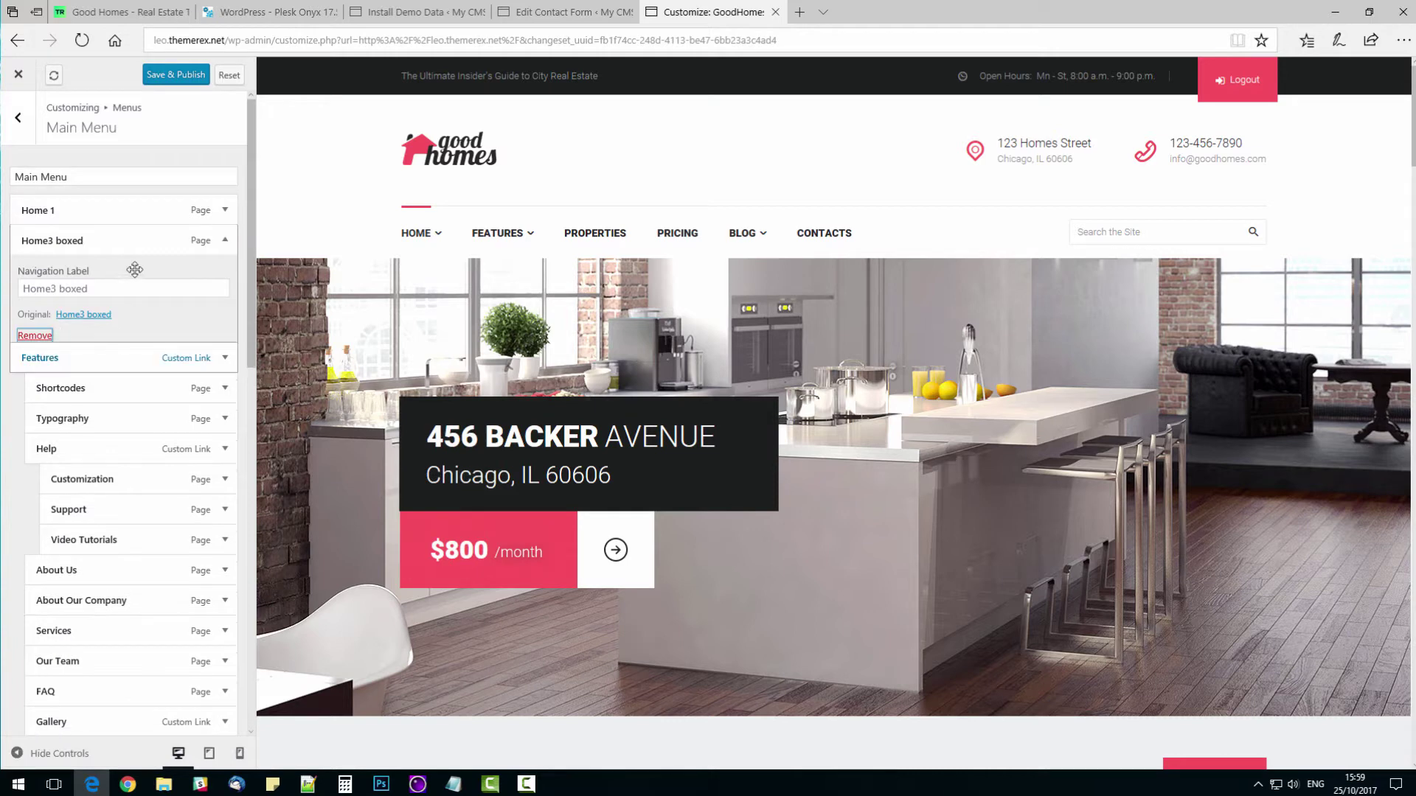
pyautogui.click(225, 241)
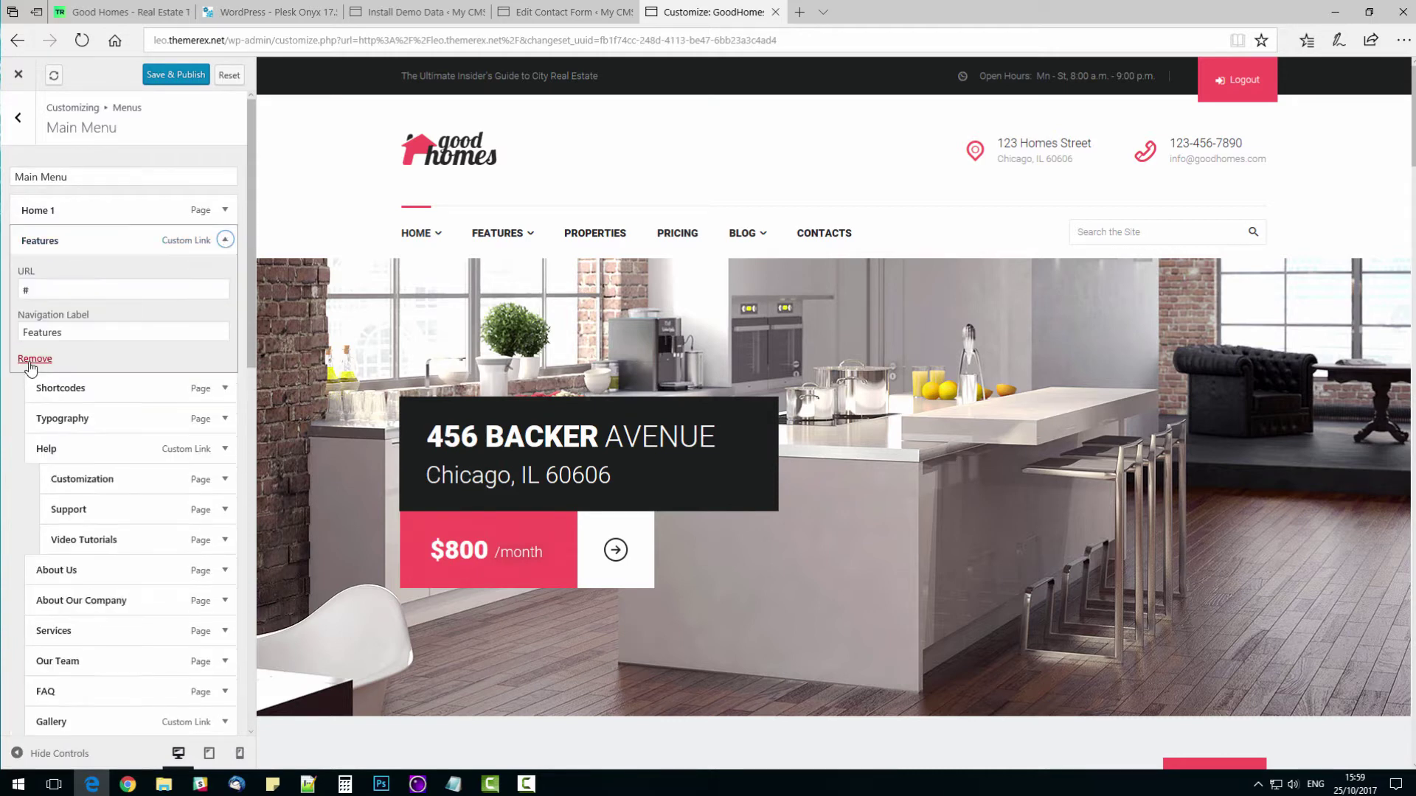
pyautogui.click(33, 359)
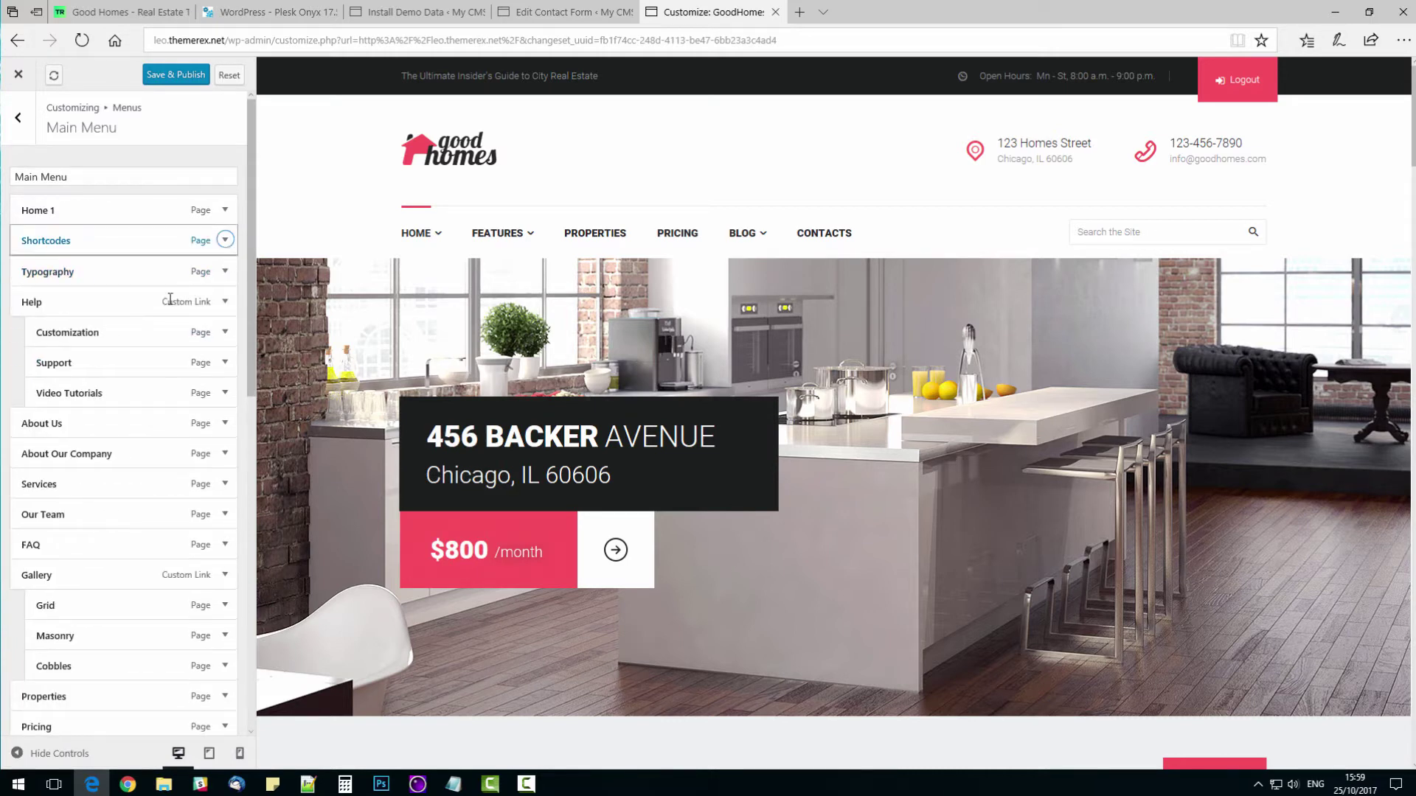
# Remove Shortcodes, Typography, Help, Customization, Support and Video Tutorials from the Main Menu
pyautogui.click(225, 240)
pyautogui.click(34, 335)
pyautogui.click(225, 240)
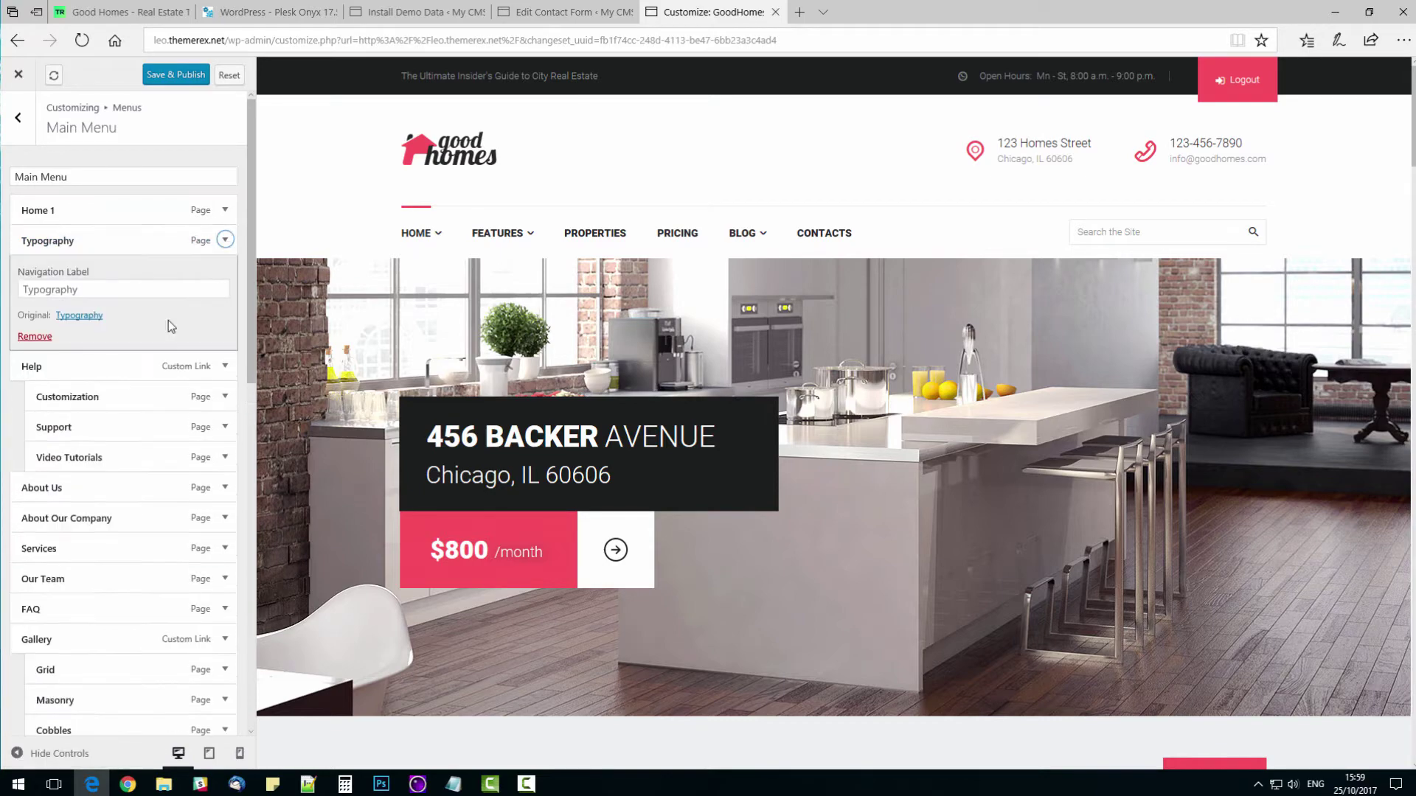
pyautogui.click(35, 335)
pyautogui.click(225, 240)
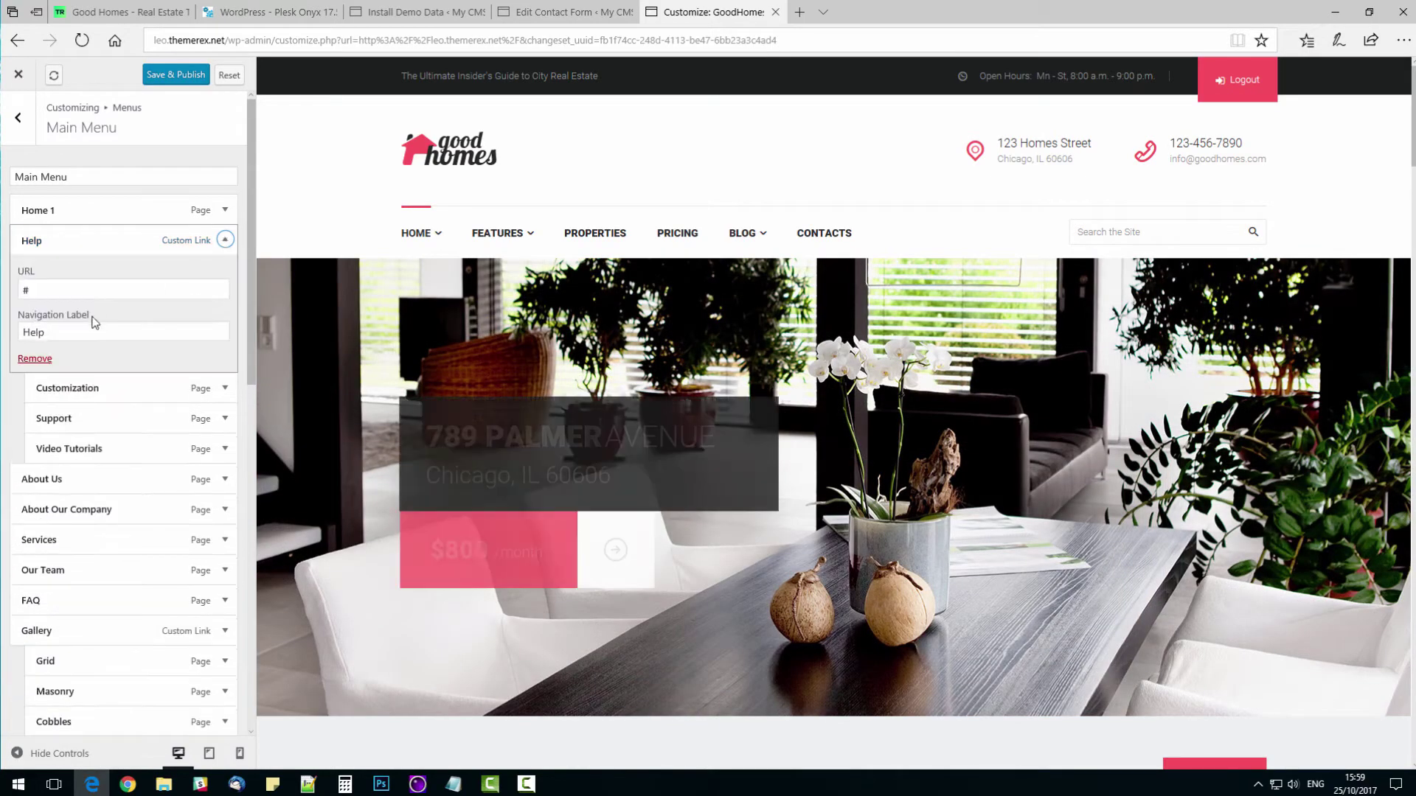
pyautogui.click(35, 358)
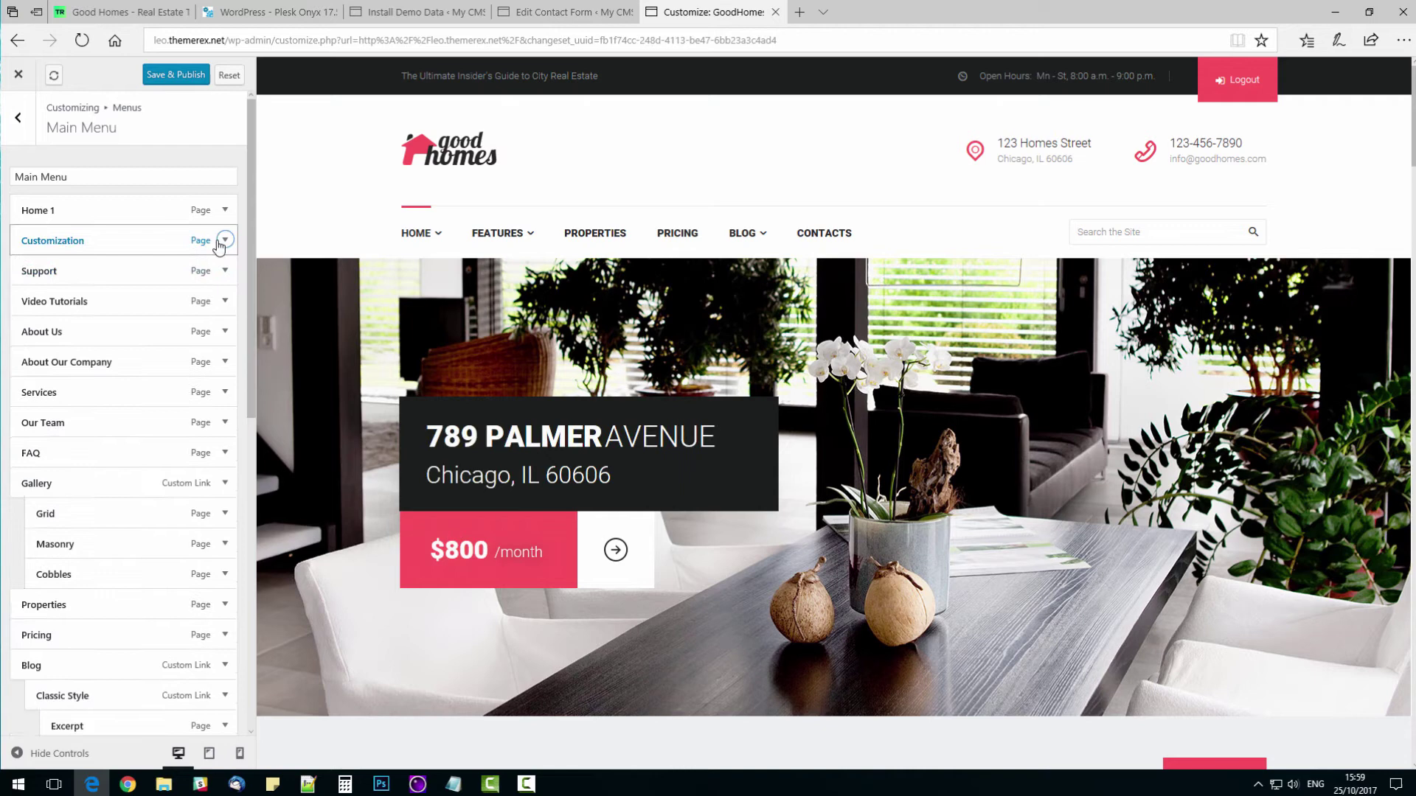
pyautogui.click(225, 241)
pyautogui.click(35, 336)
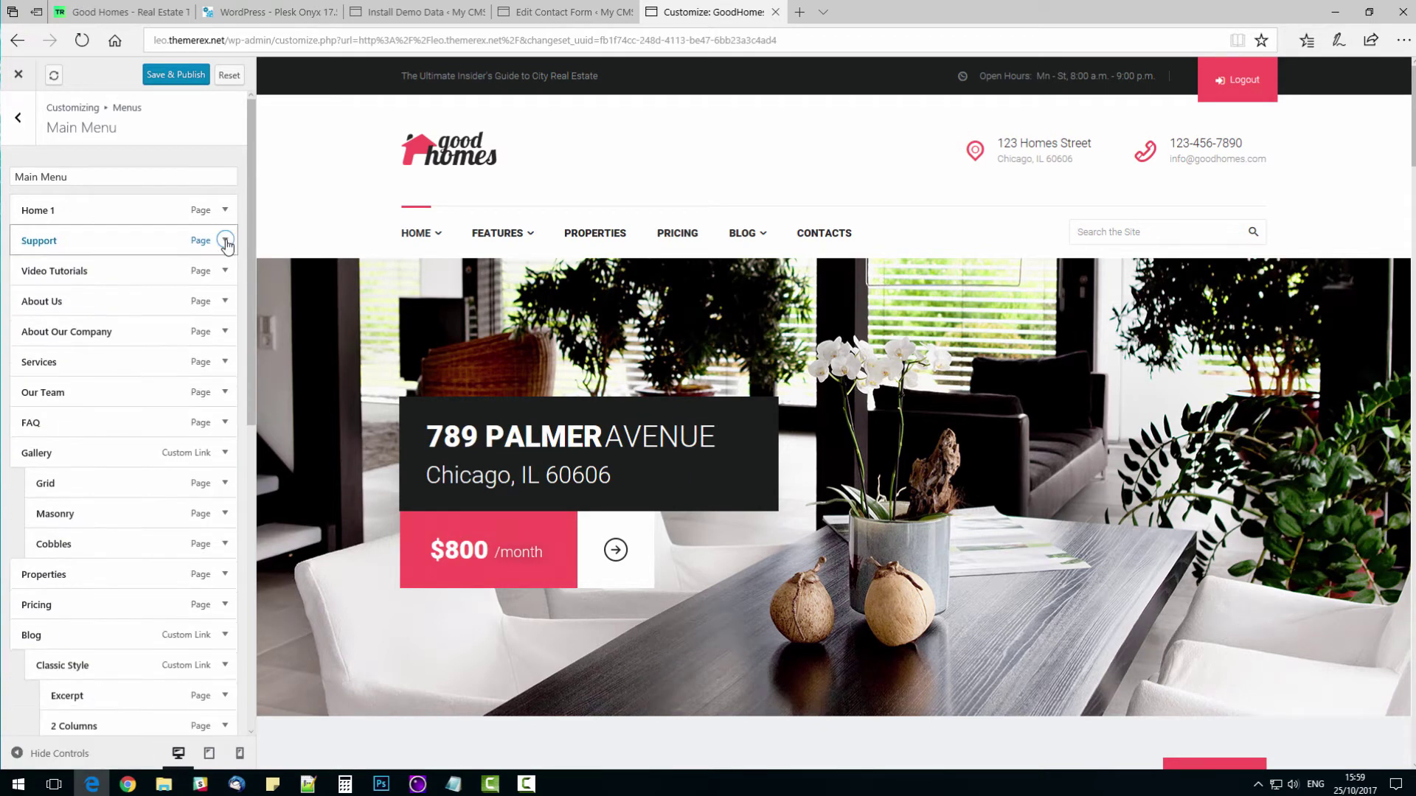
pyautogui.click(225, 241)
pyautogui.click(35, 335)
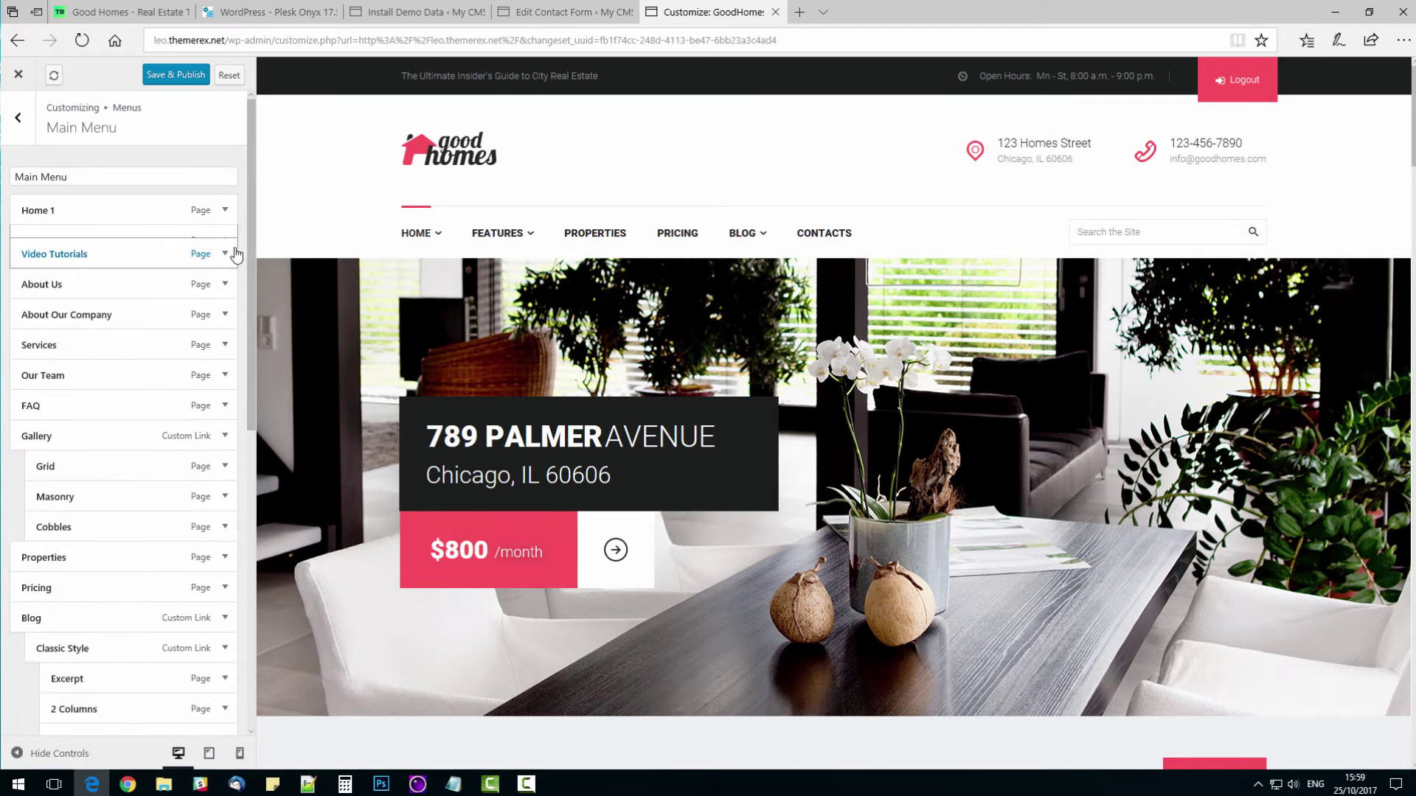
pyautogui.click(225, 240)
pyautogui.click(39, 338)
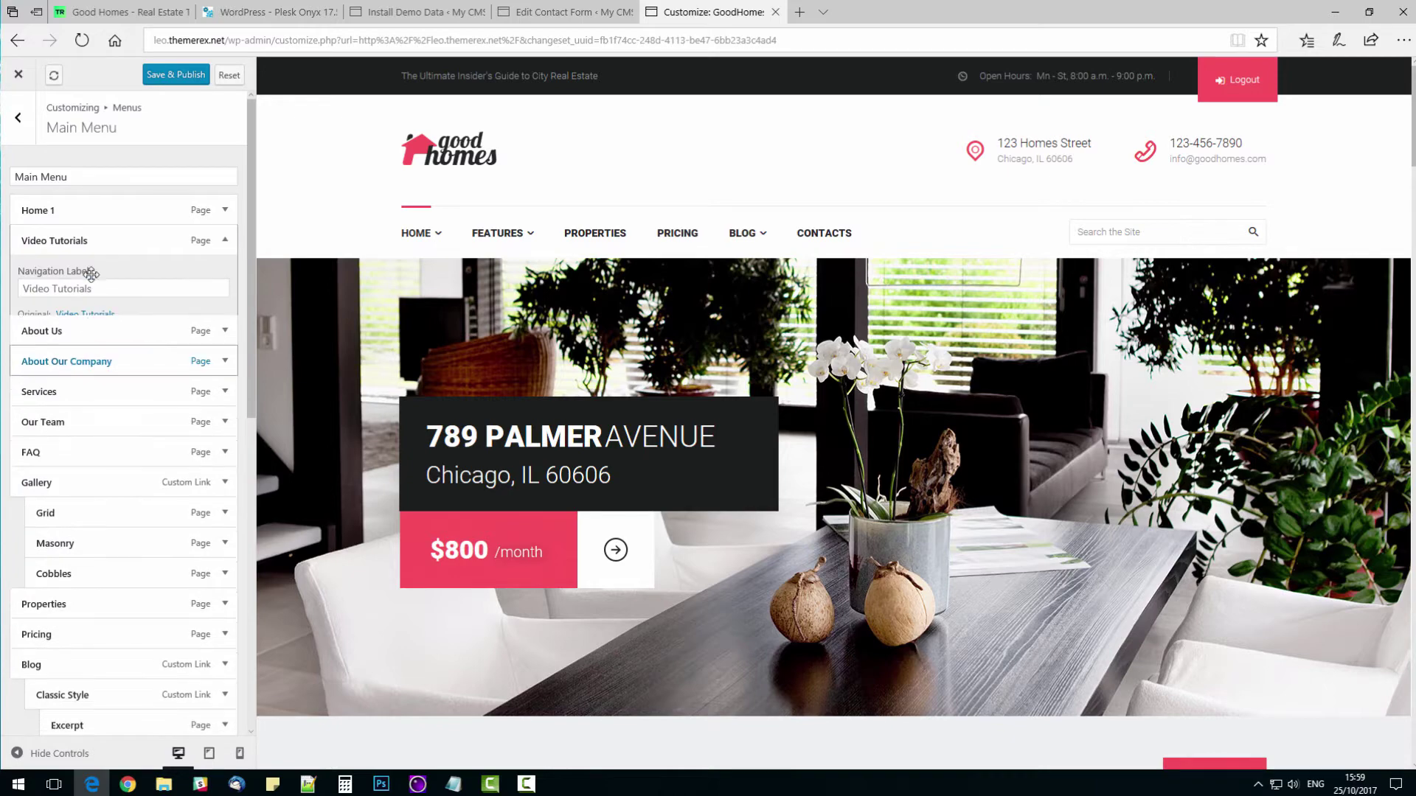
# Move About Our Company above About Us, then remove About Us, FAQ, Gallery and Grid
pyautogui.moveTo(74, 270); pyautogui.dragTo(88, 245)
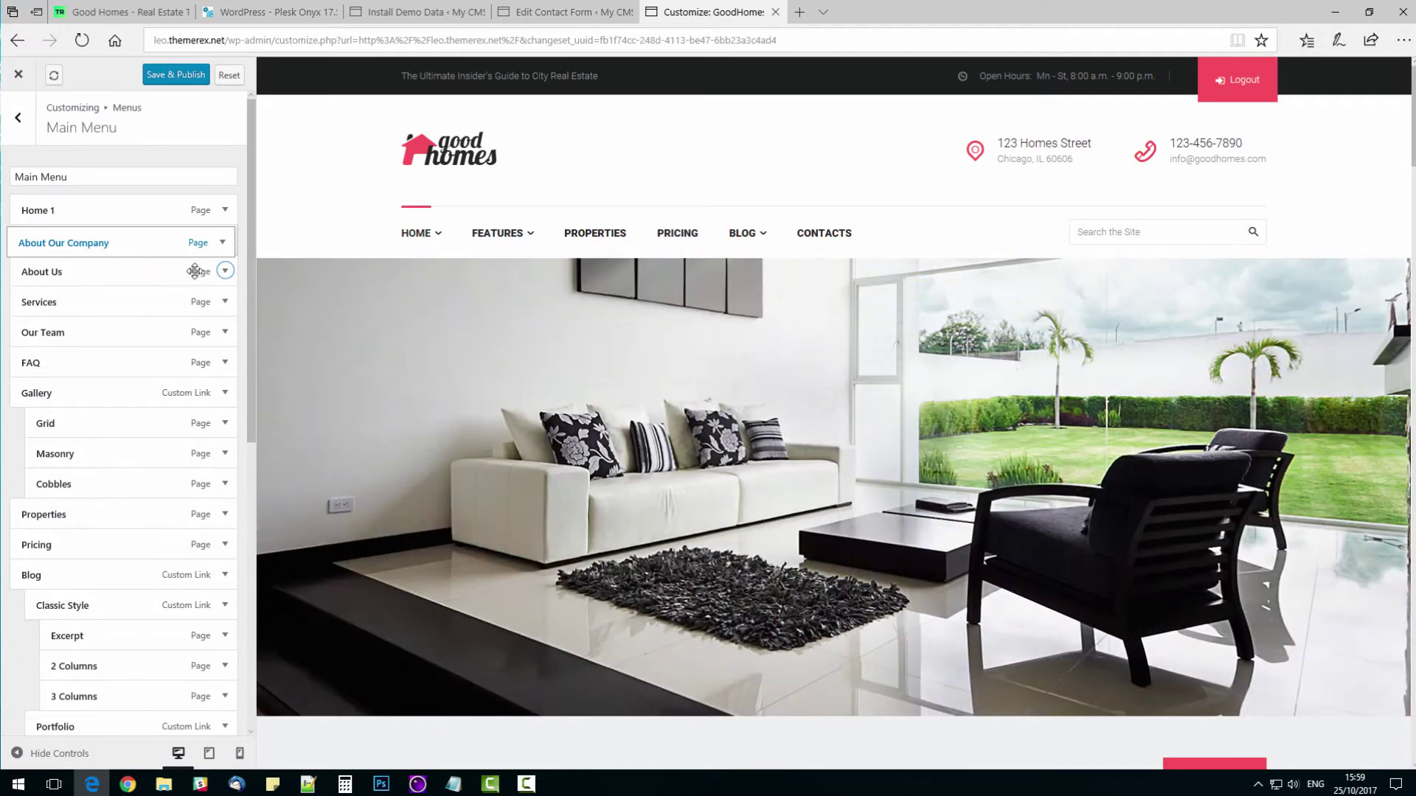
pyautogui.click(225, 271)
pyautogui.click(33, 367)
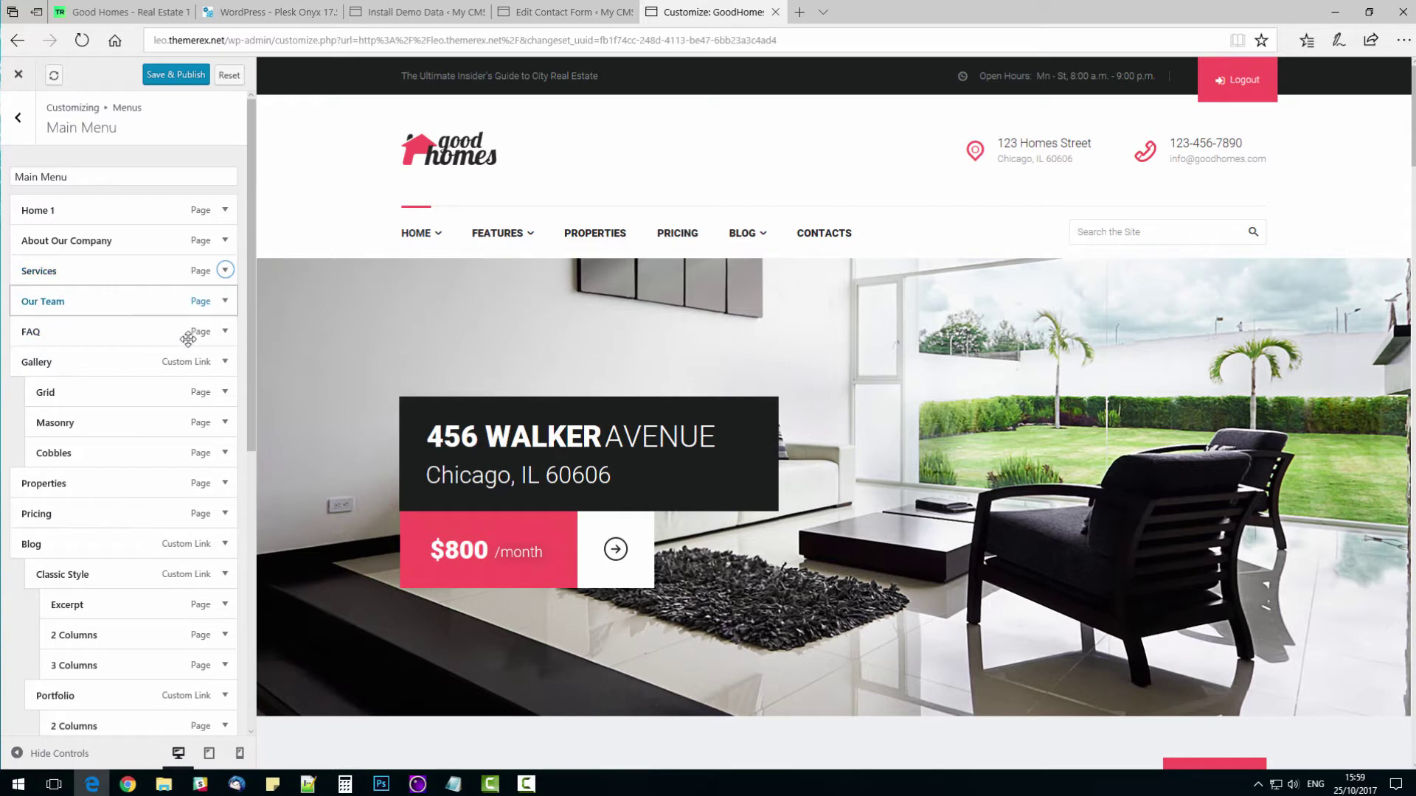
pyautogui.click(225, 331)
pyautogui.click(33, 428)
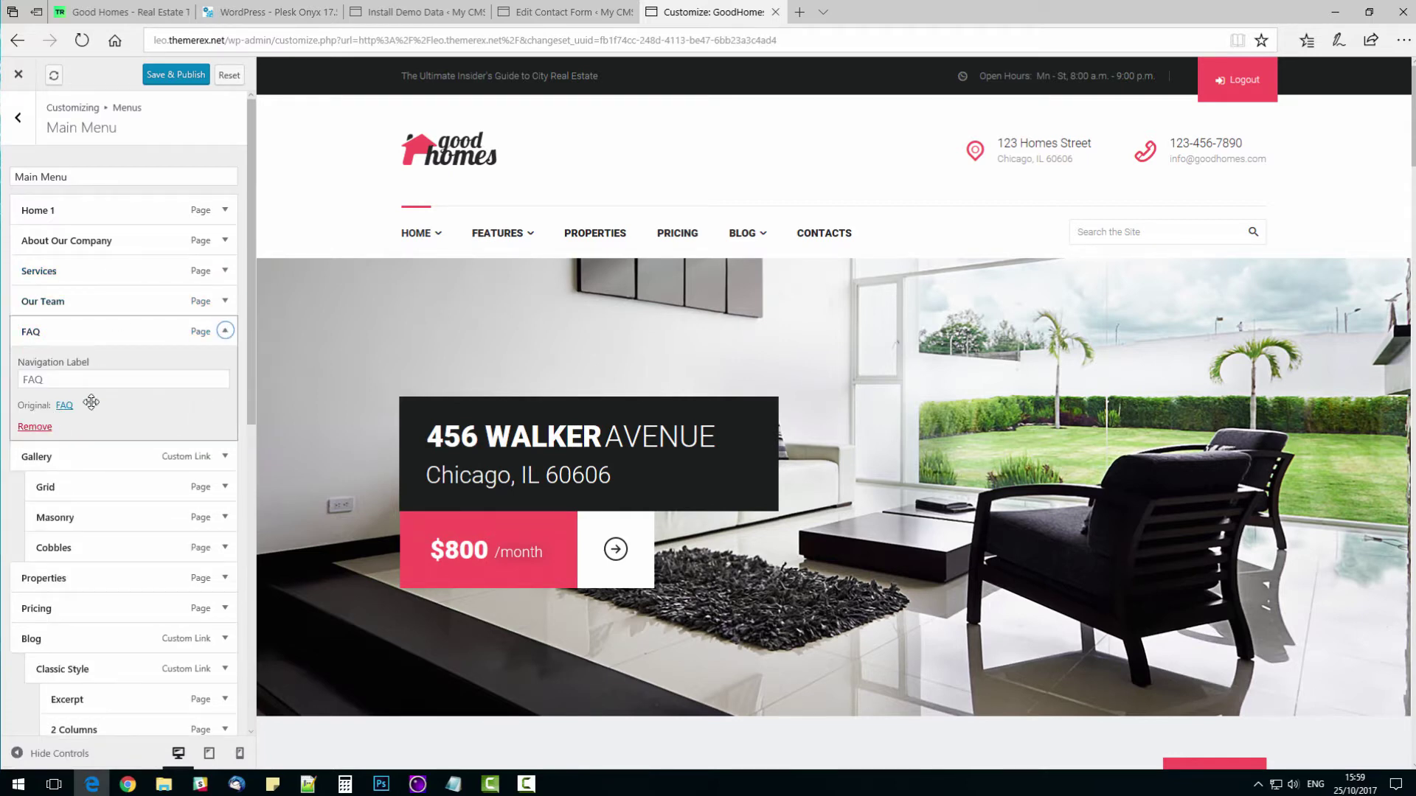
pyautogui.click(214, 331)
pyautogui.click(34, 449)
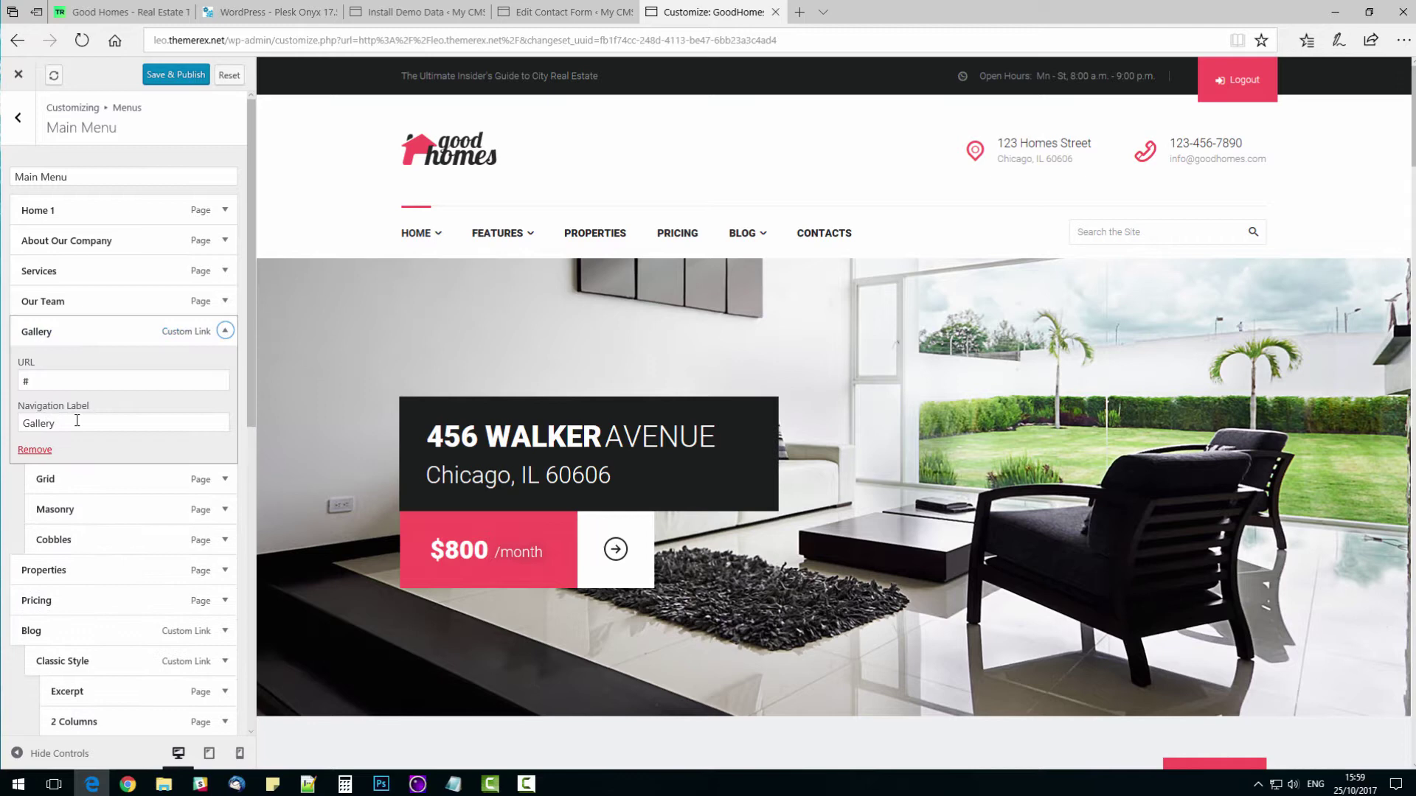
pyautogui.click(224, 331)
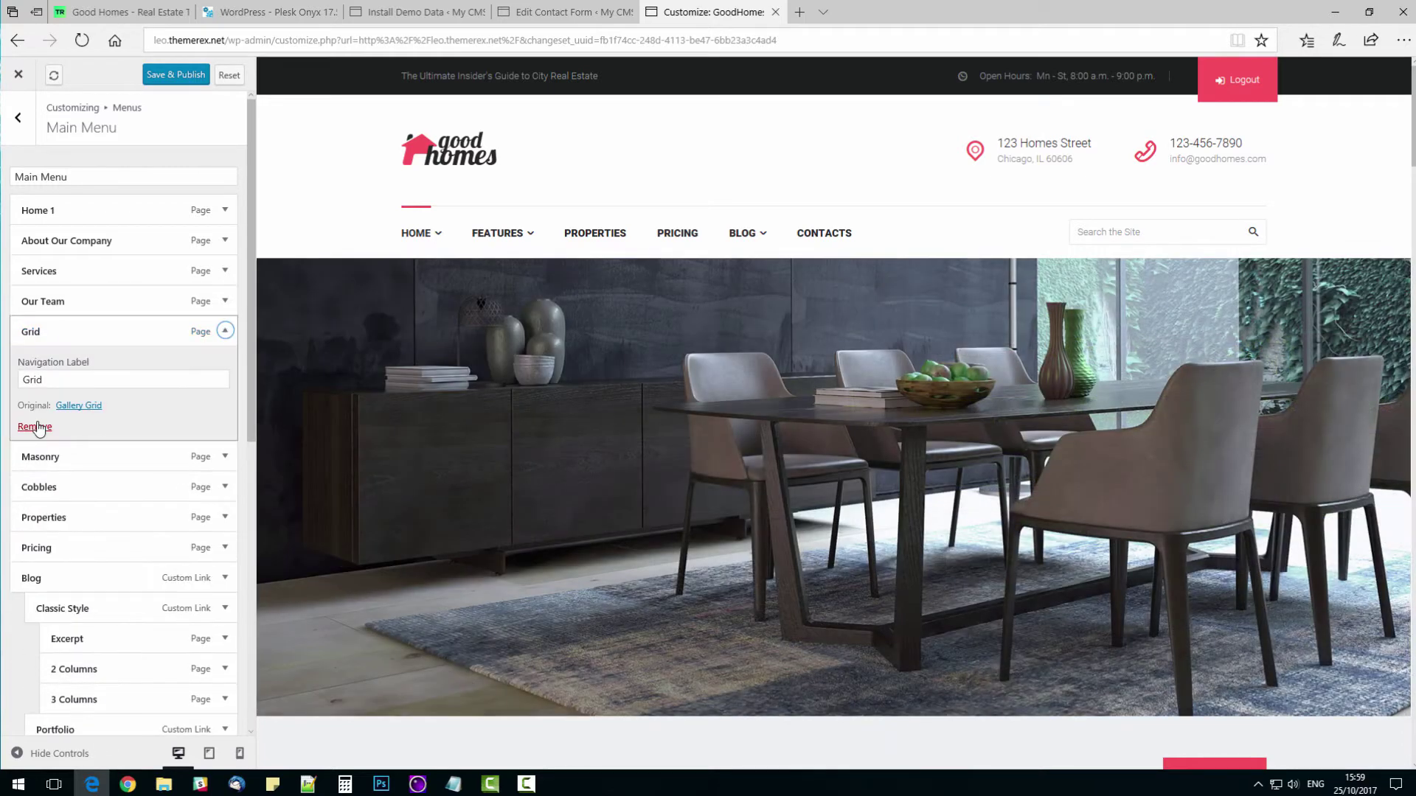
pyautogui.click(33, 425)
# Remove the Masonry, Cobbles, Properties, Pricing and Classic Style menu entries
pyautogui.click(225, 331)
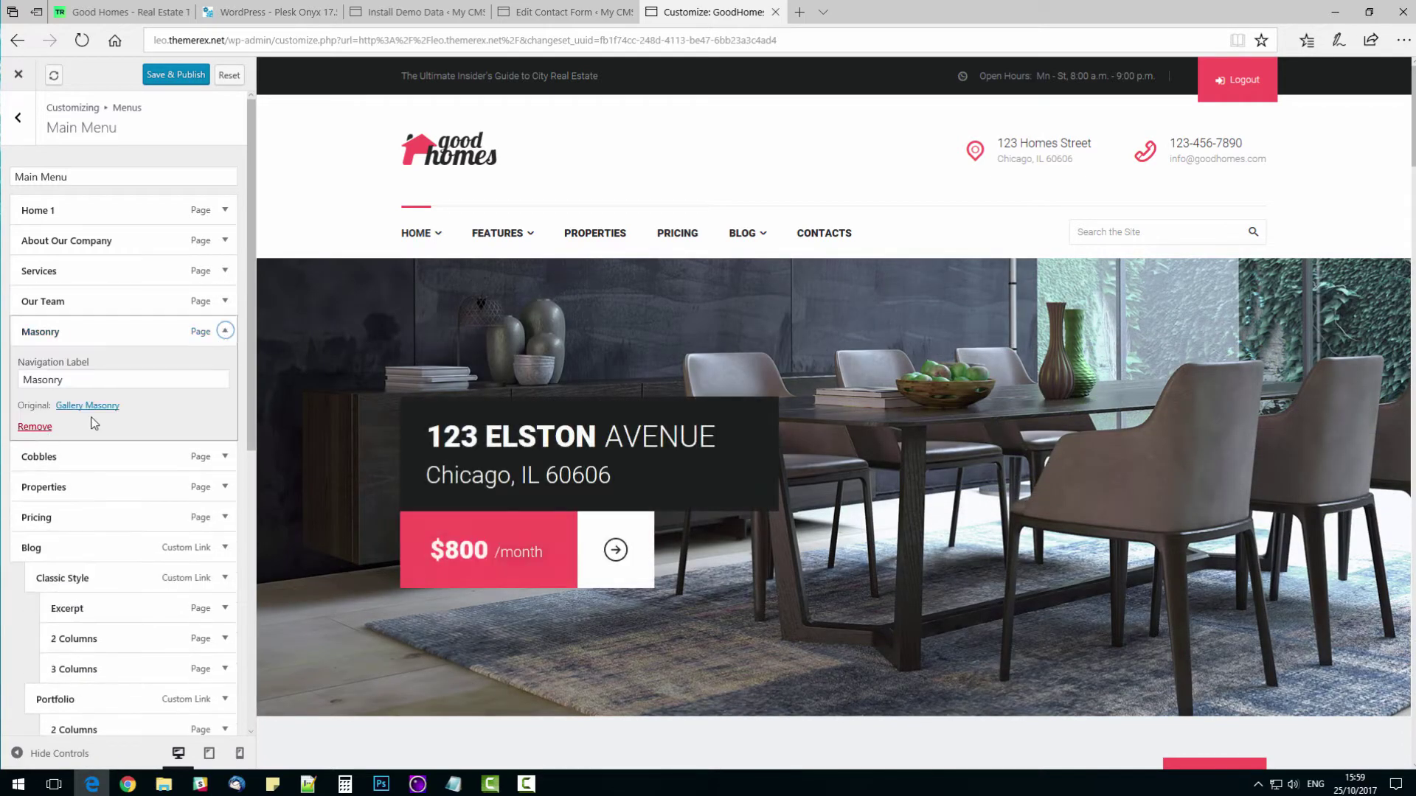
pyautogui.click(34, 427)
pyautogui.click(225, 331)
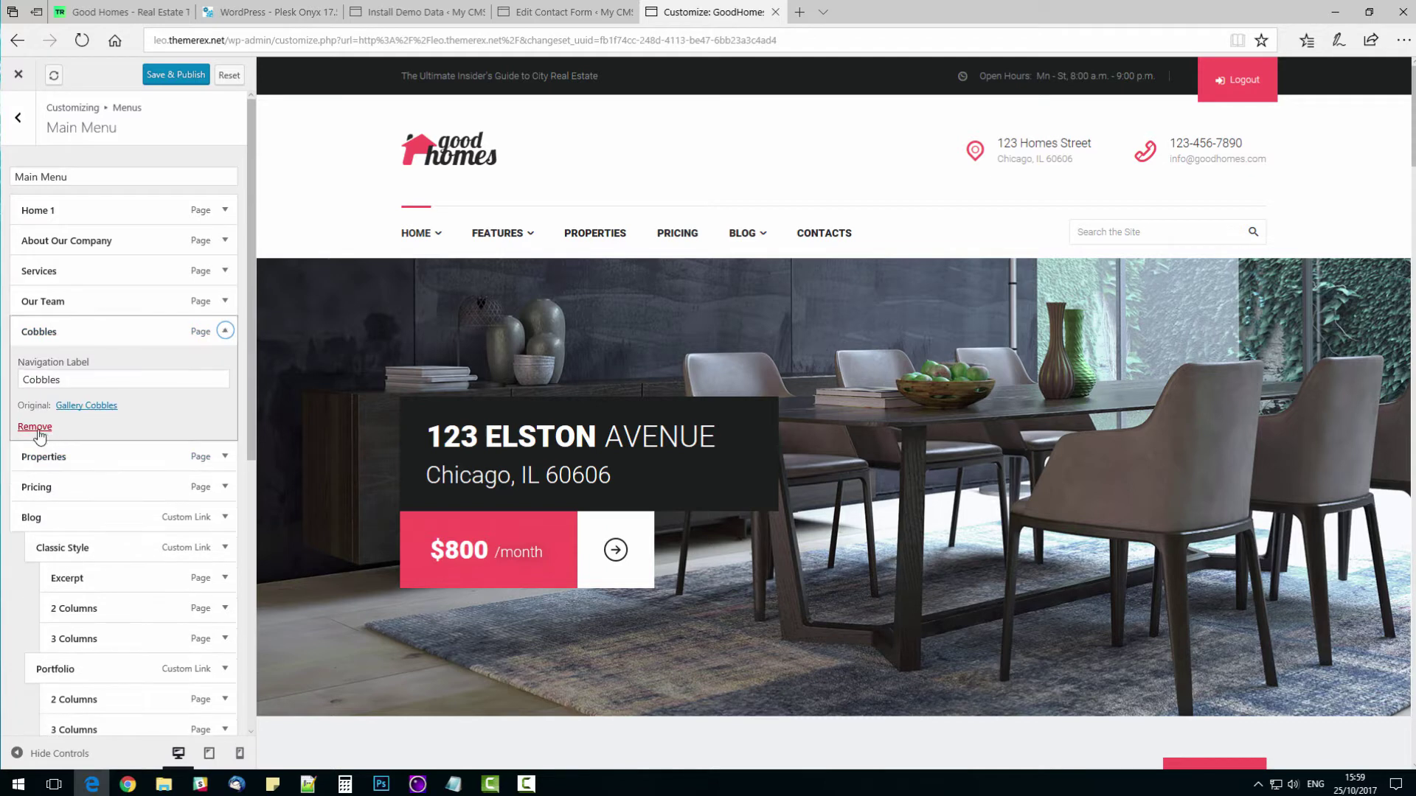
pyautogui.click(35, 427)
pyautogui.click(225, 331)
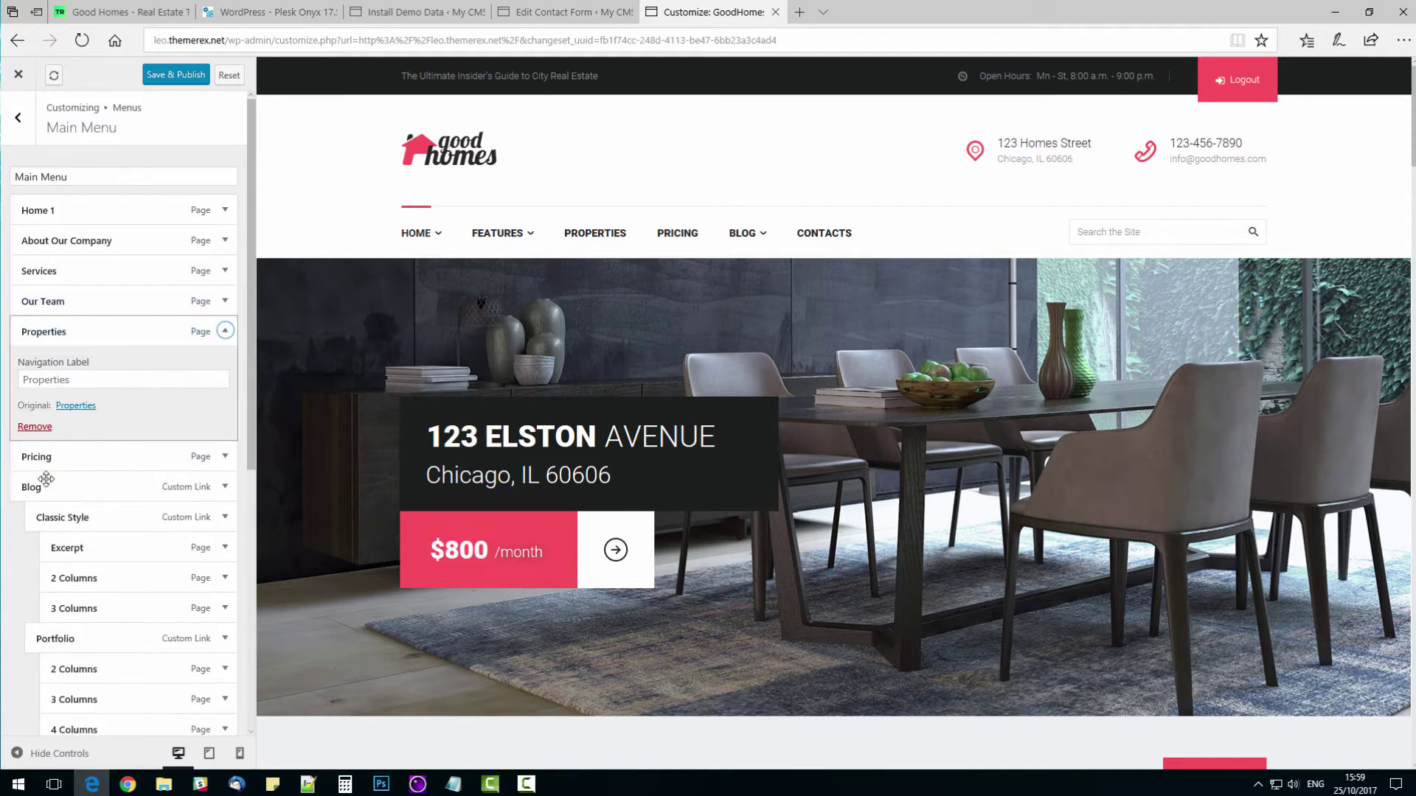
pyautogui.click(34, 427)
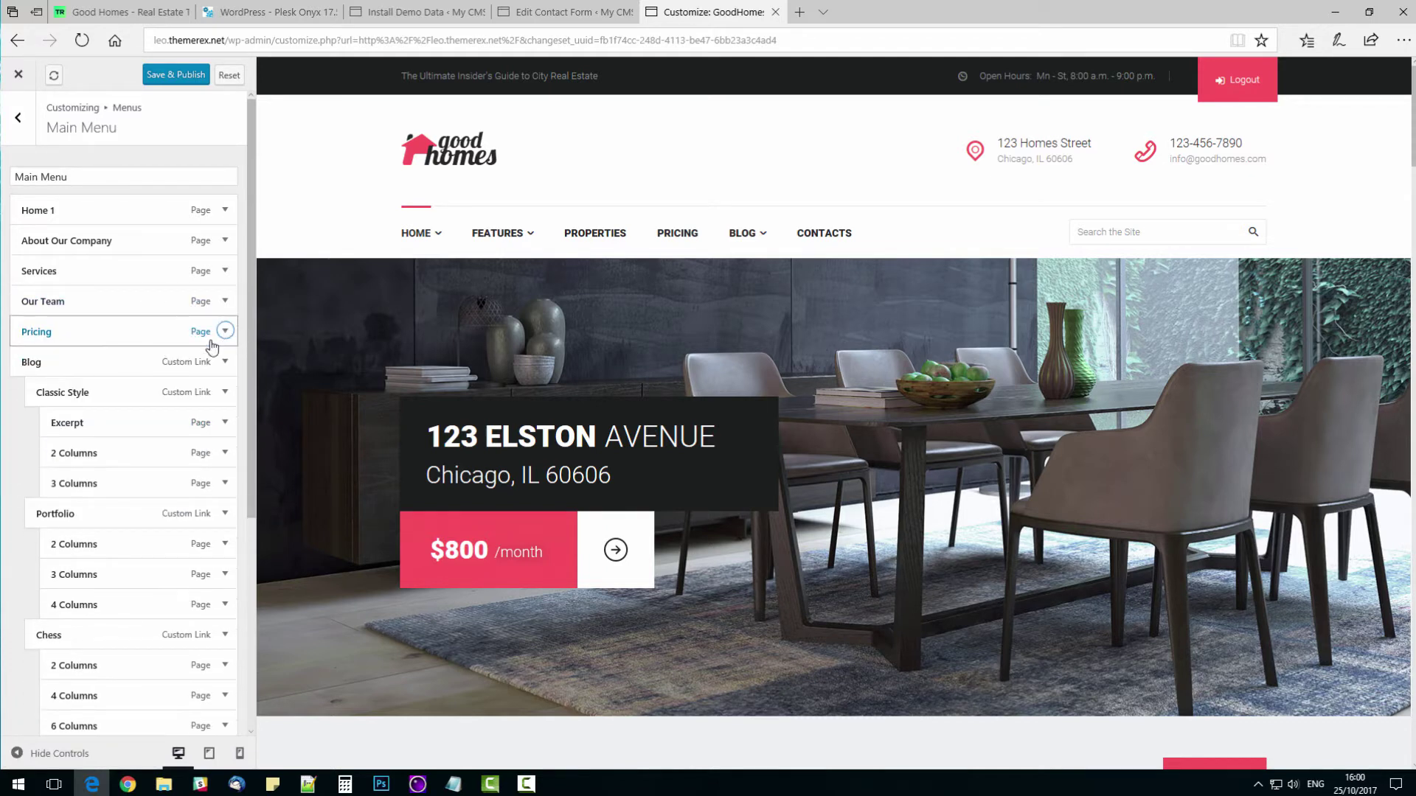
pyautogui.click(225, 331)
pyautogui.click(54, 426)
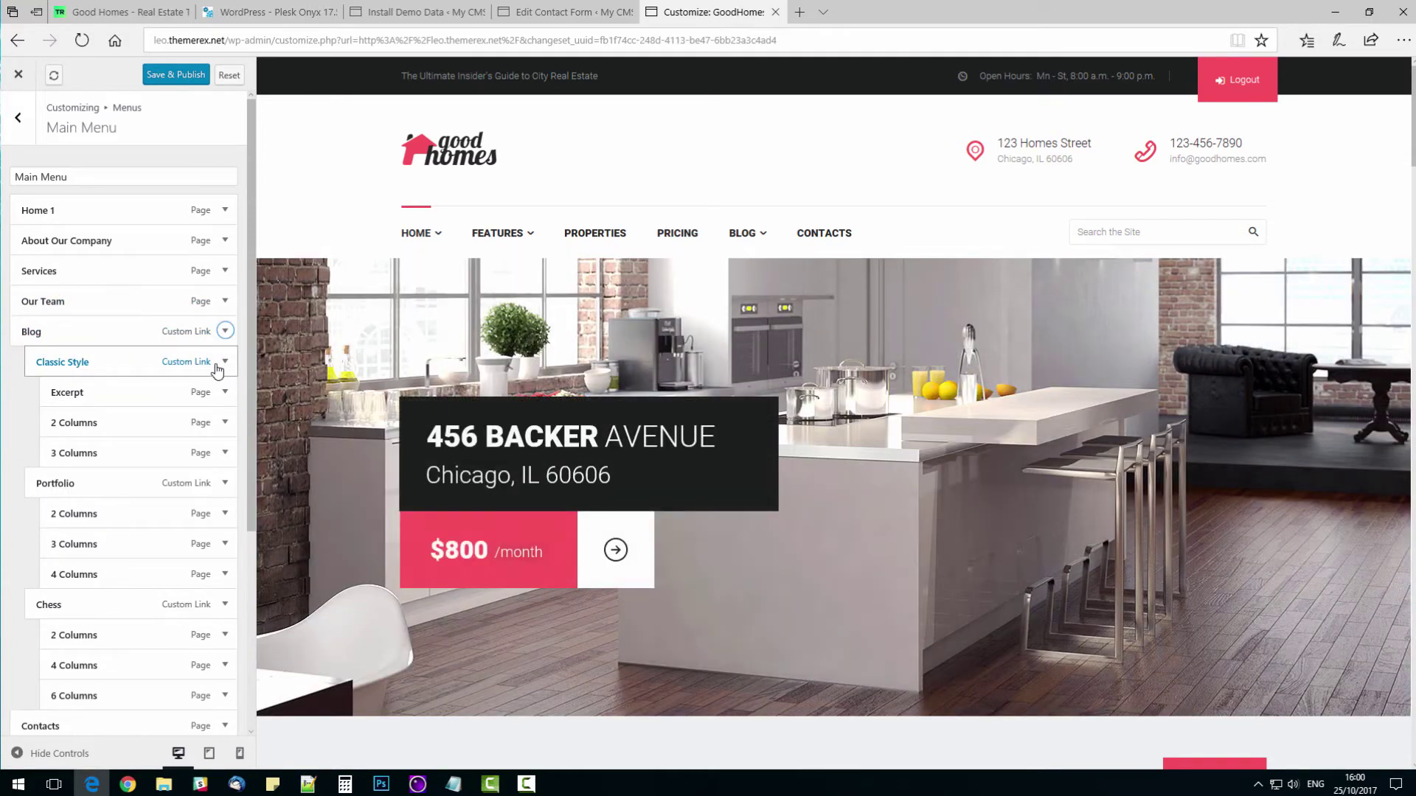
pyautogui.click(225, 361)
pyautogui.click(225, 361)
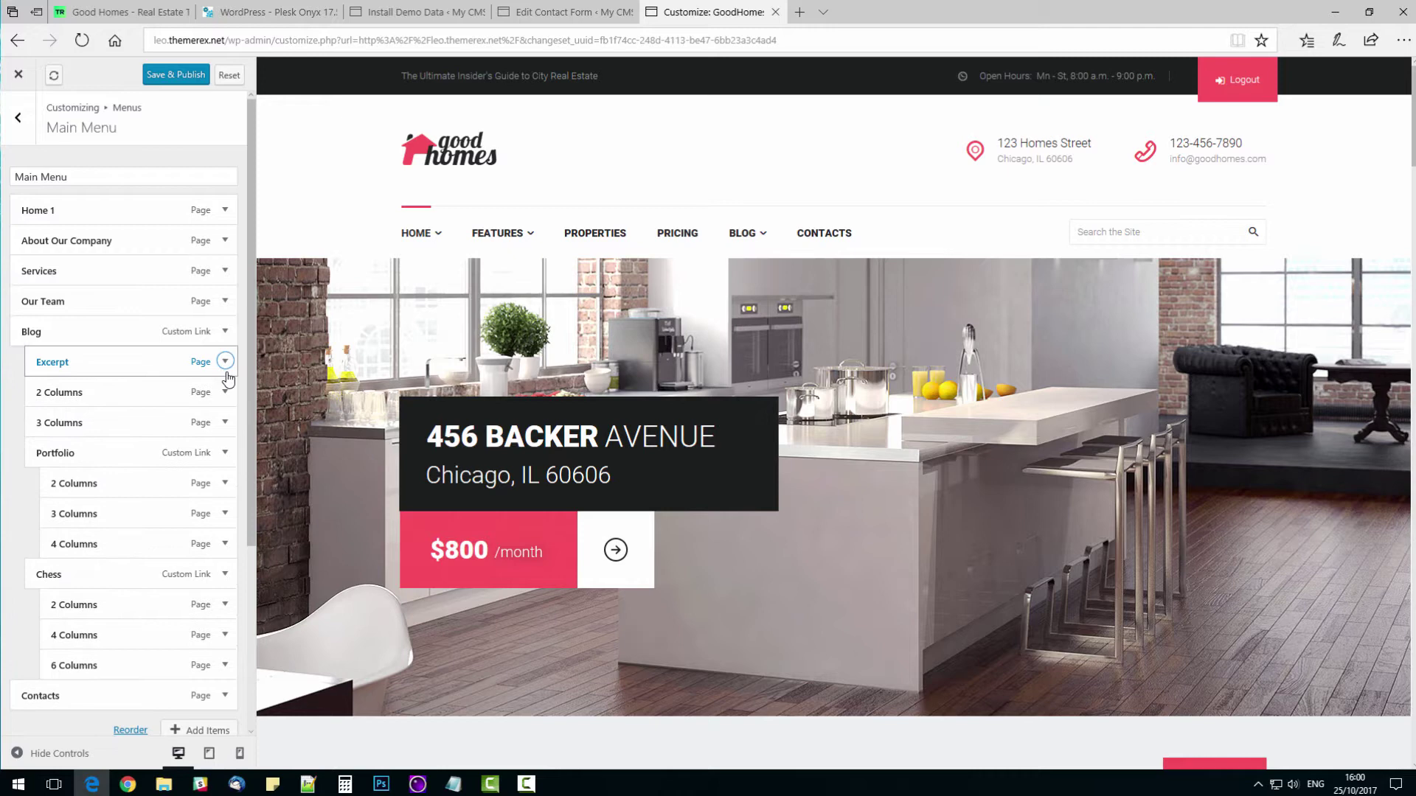
# Remove the Excerpt, 2 Columns, 3 Columns and Portfolio menu entries
pyautogui.click(225, 361)
pyautogui.click(35, 456)
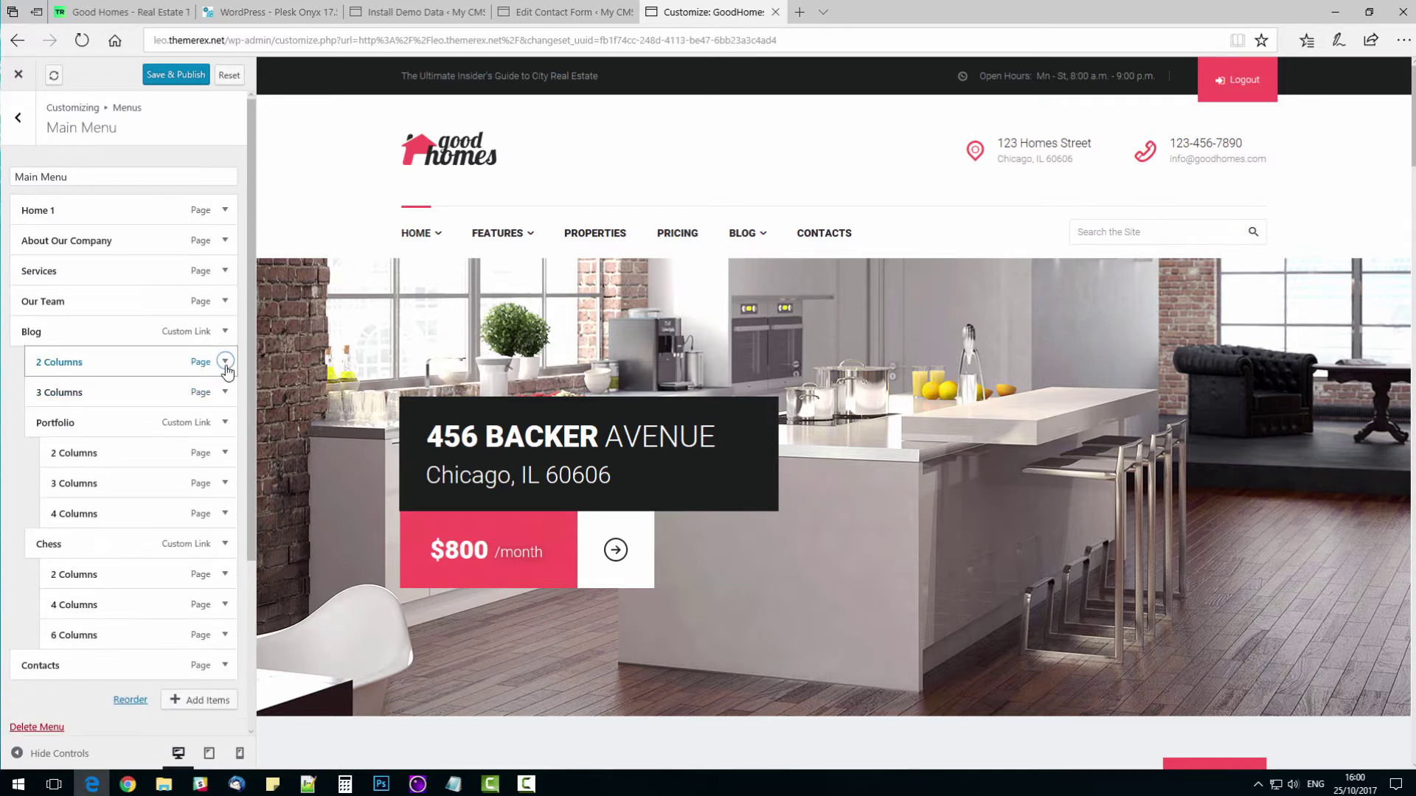
pyautogui.click(225, 362)
pyautogui.click(35, 457)
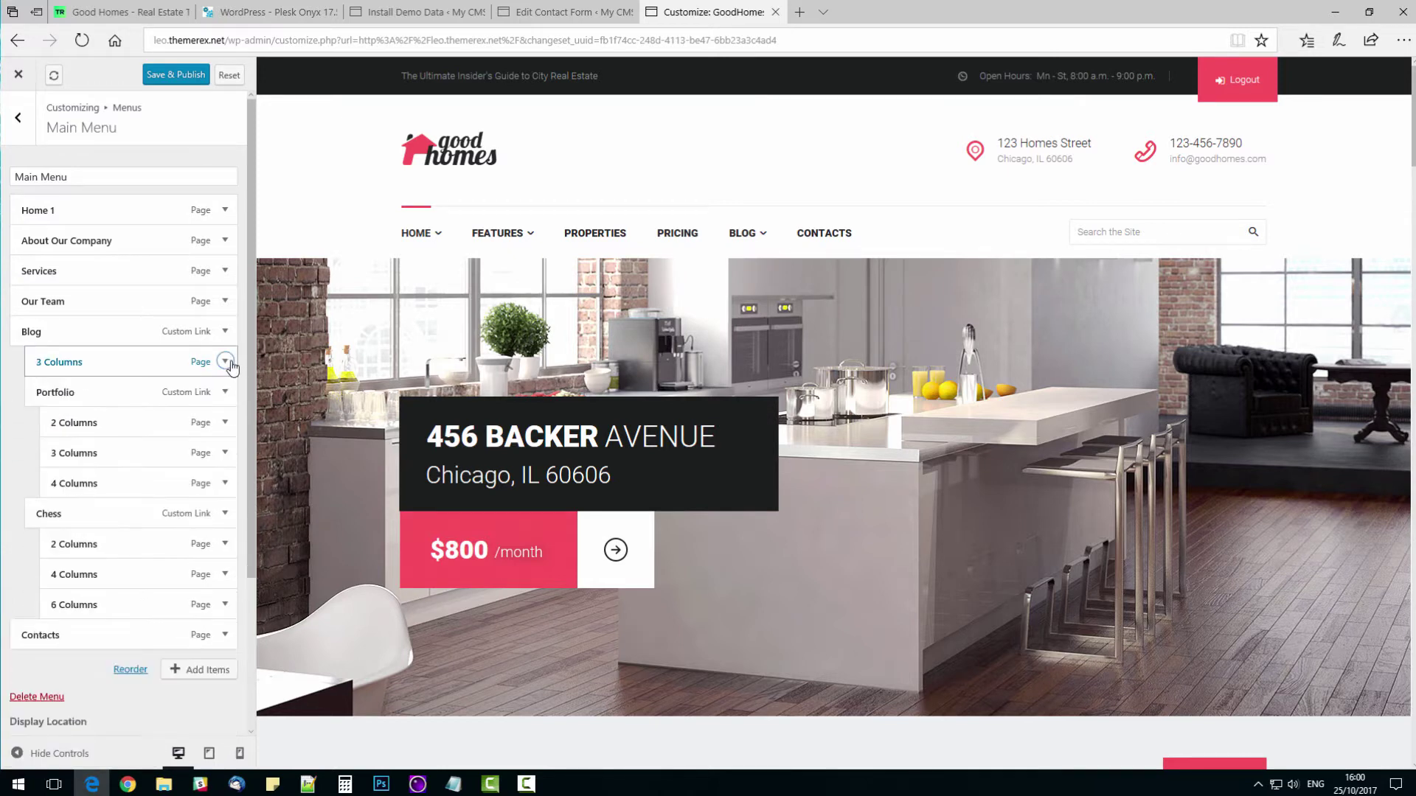
pyautogui.click(224, 362)
pyautogui.click(35, 456)
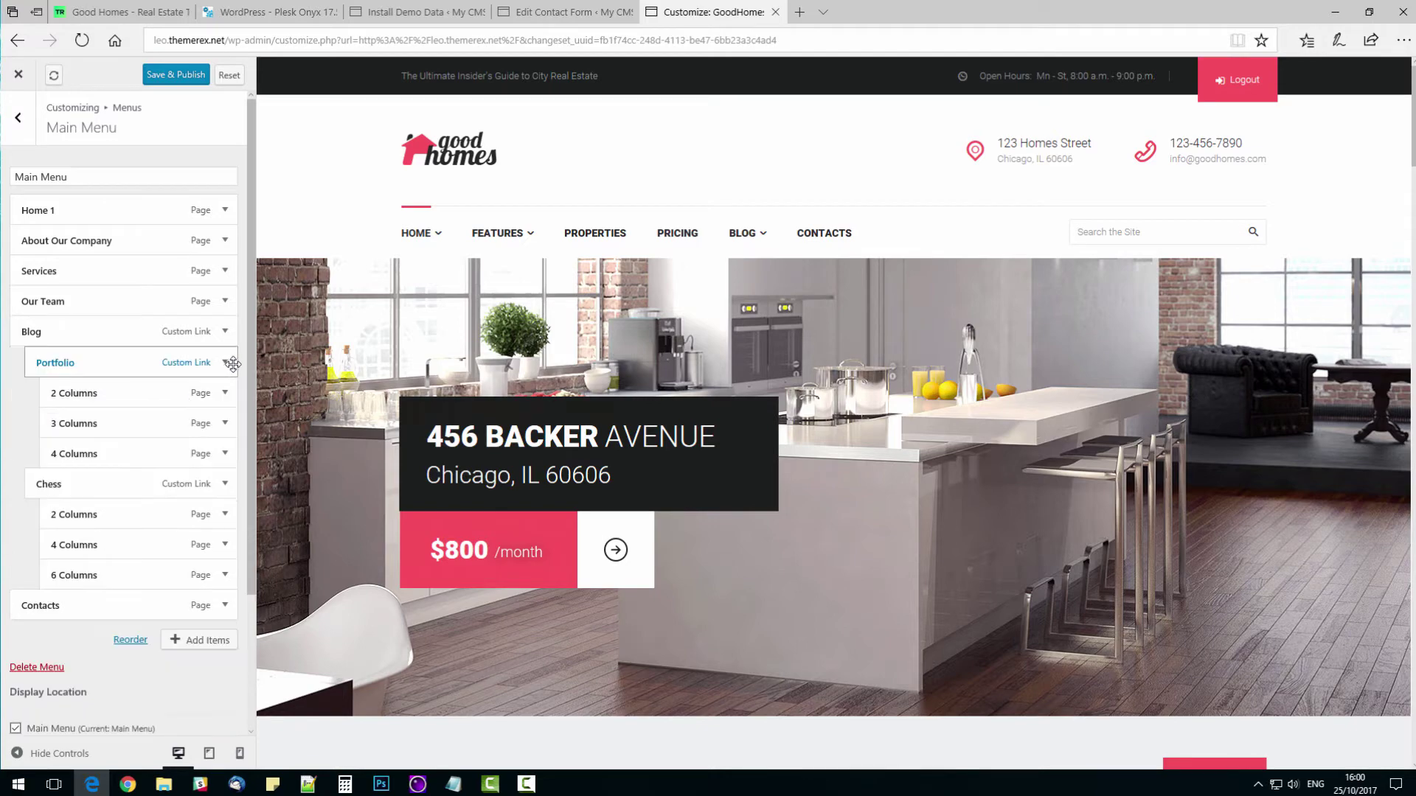
pyautogui.click(224, 361)
pyautogui.click(34, 480)
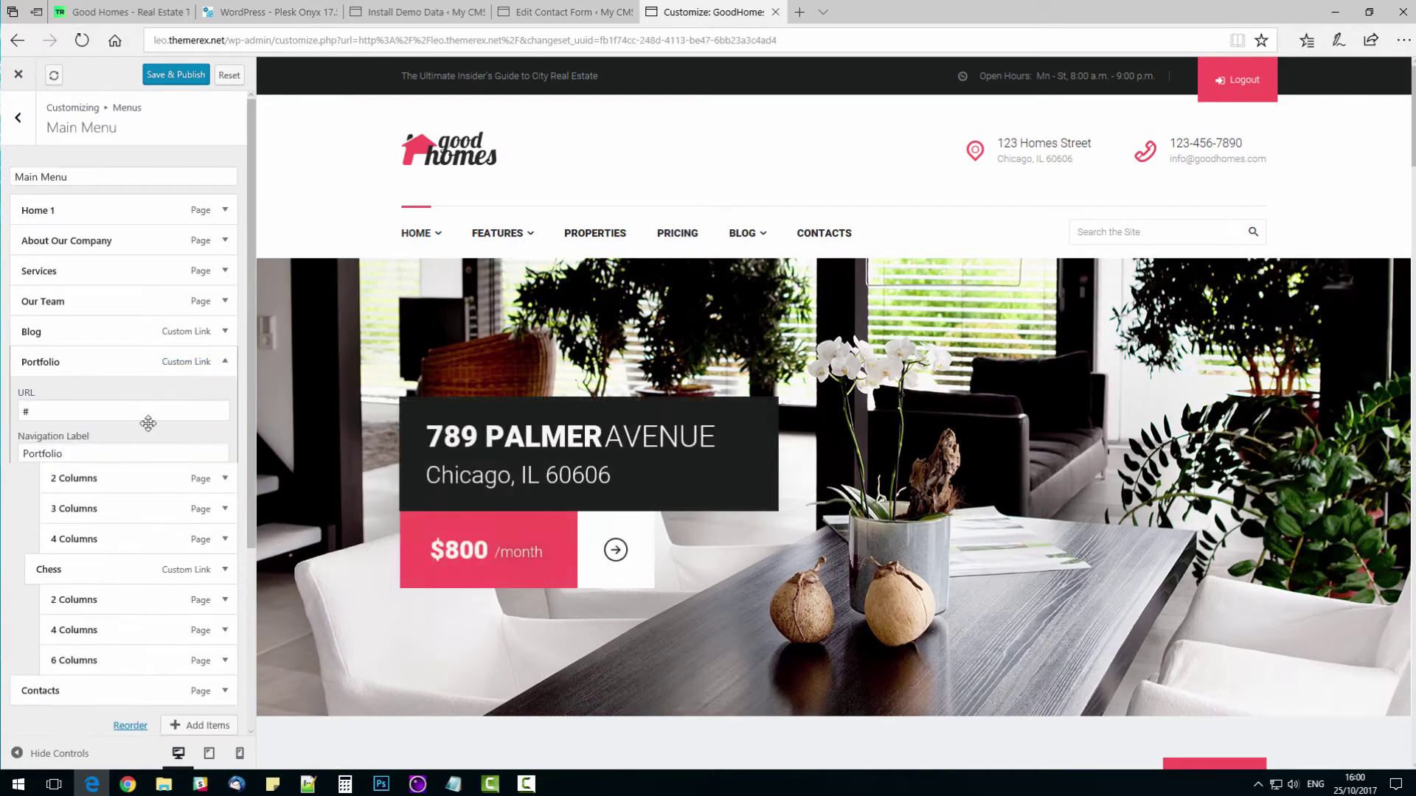
# Remove the portfolio 2, 3 and 4 Columns entries and the Chess entry
pyautogui.click(225, 361)
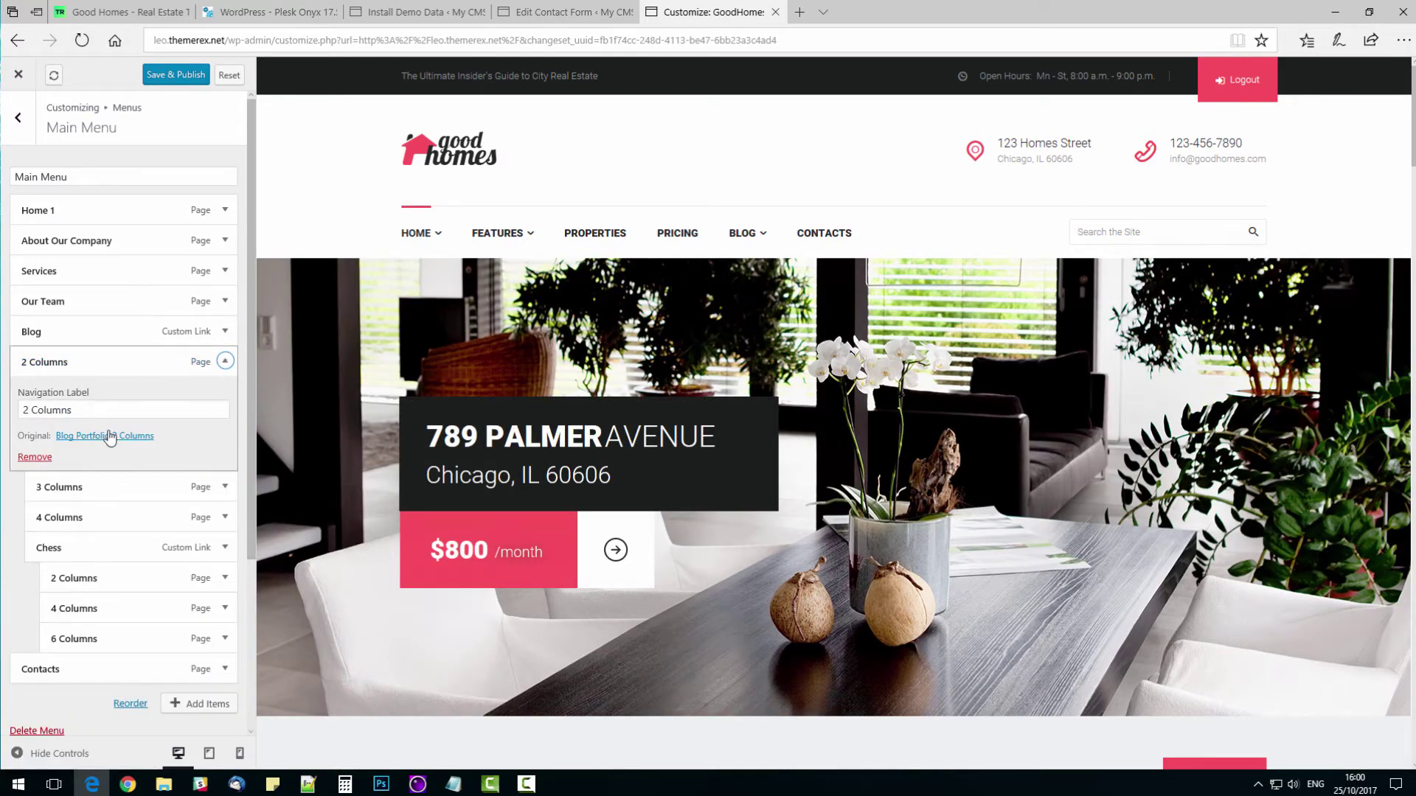
pyautogui.click(35, 457)
pyautogui.click(225, 361)
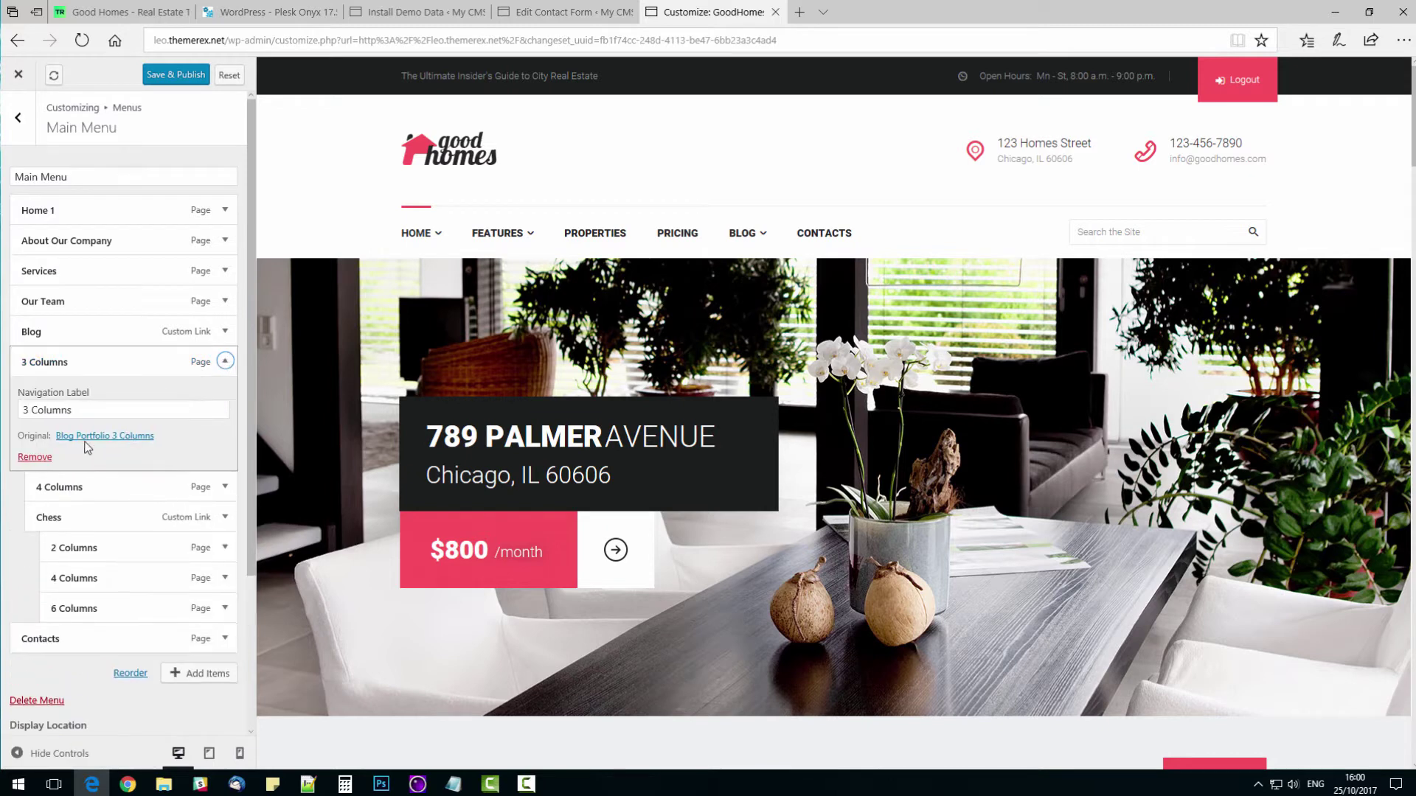
pyautogui.click(31, 458)
pyautogui.click(224, 361)
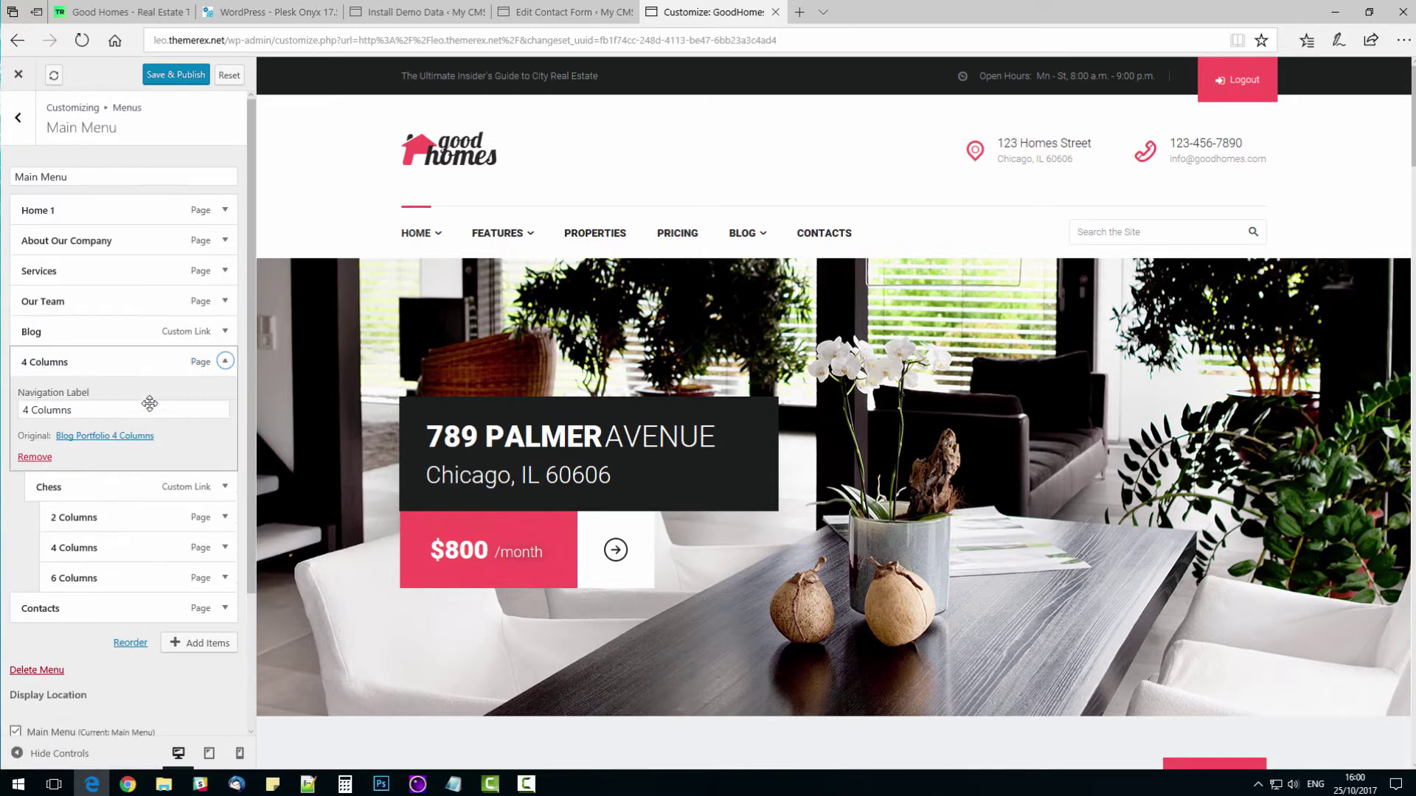
pyautogui.click(31, 458)
pyautogui.click(225, 362)
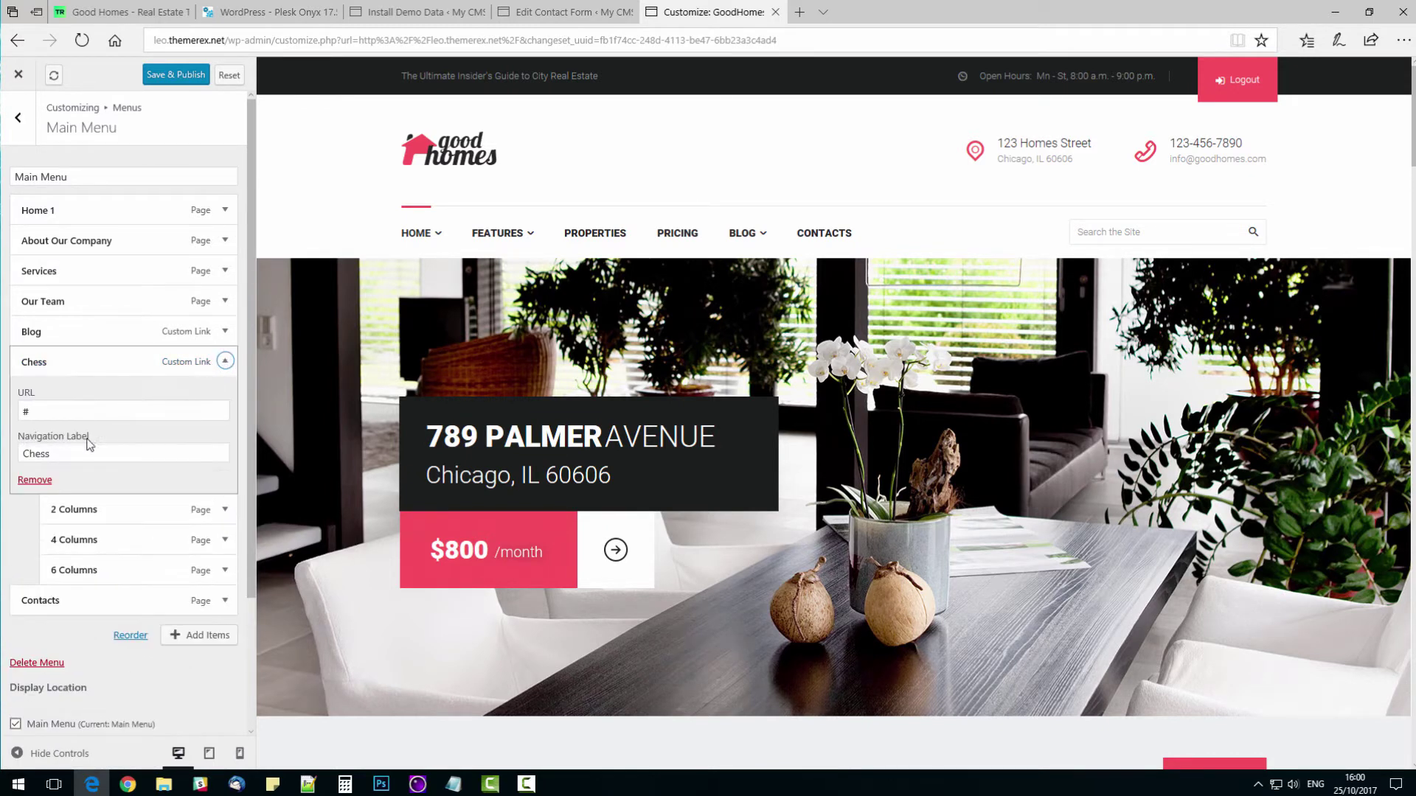
pyautogui.click(37, 481)
# Remove the chess 2, 4 and 6 Columns entries and publish the six-item Main Menu
pyautogui.click(225, 361)
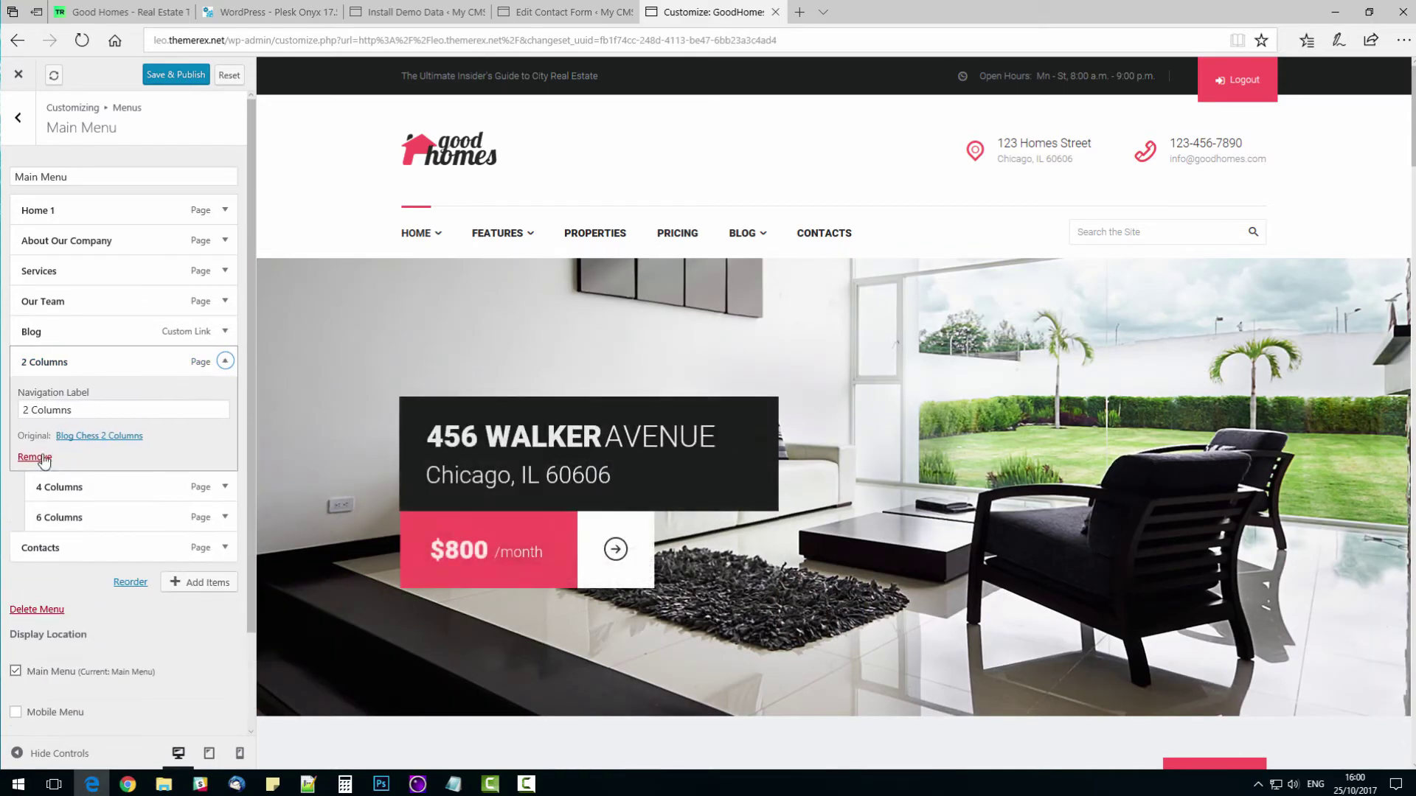
pyautogui.click(34, 457)
pyautogui.click(225, 362)
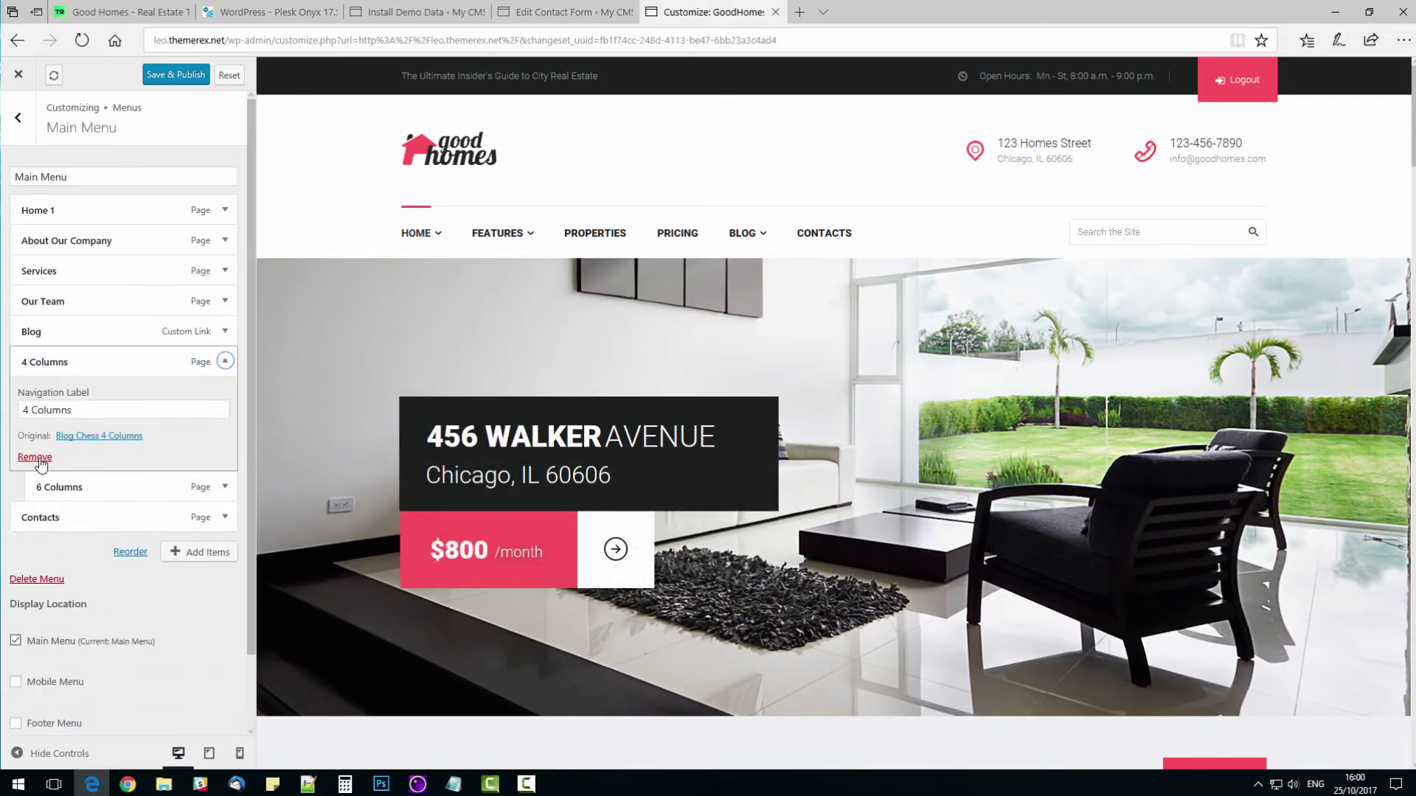
pyautogui.click(35, 457)
pyautogui.click(225, 361)
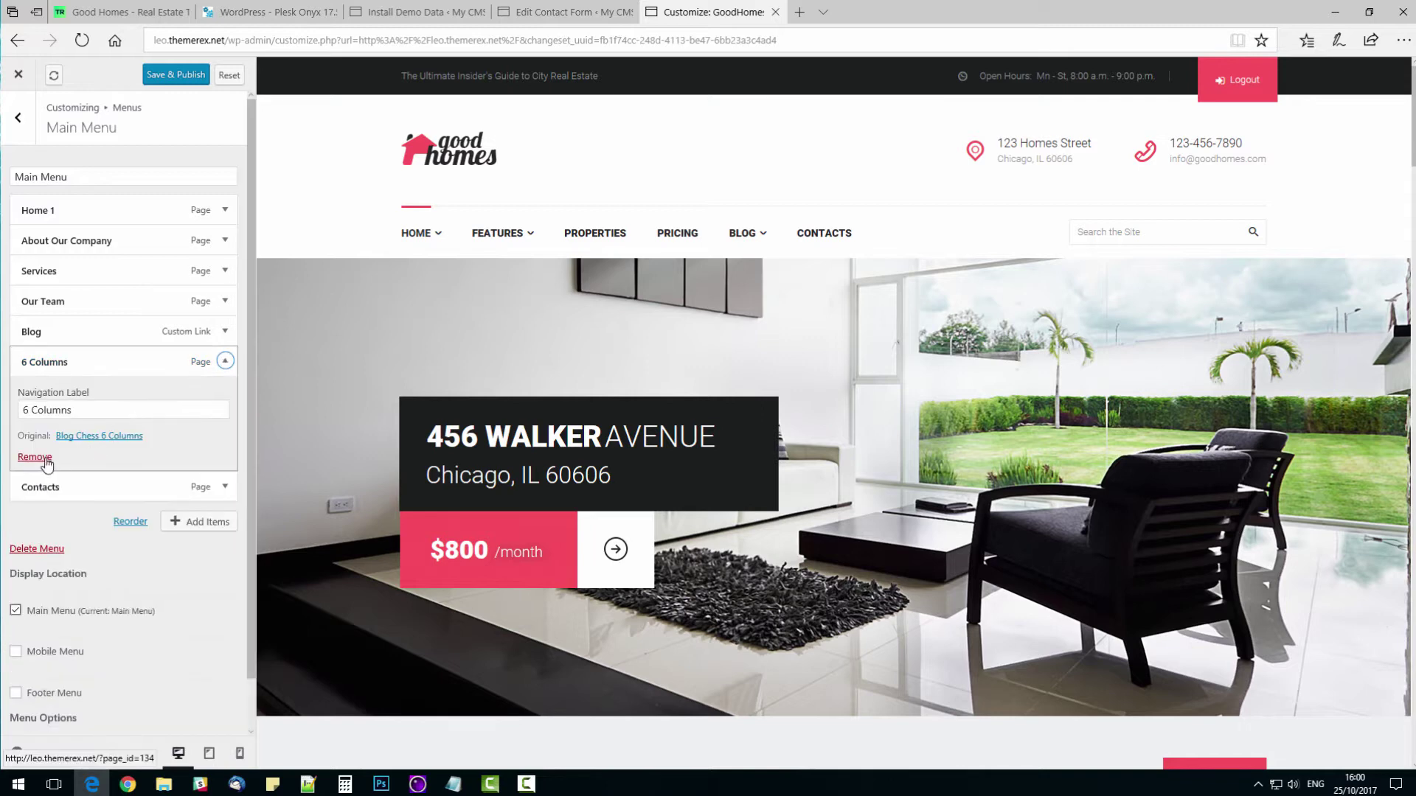
pyautogui.click(35, 457)
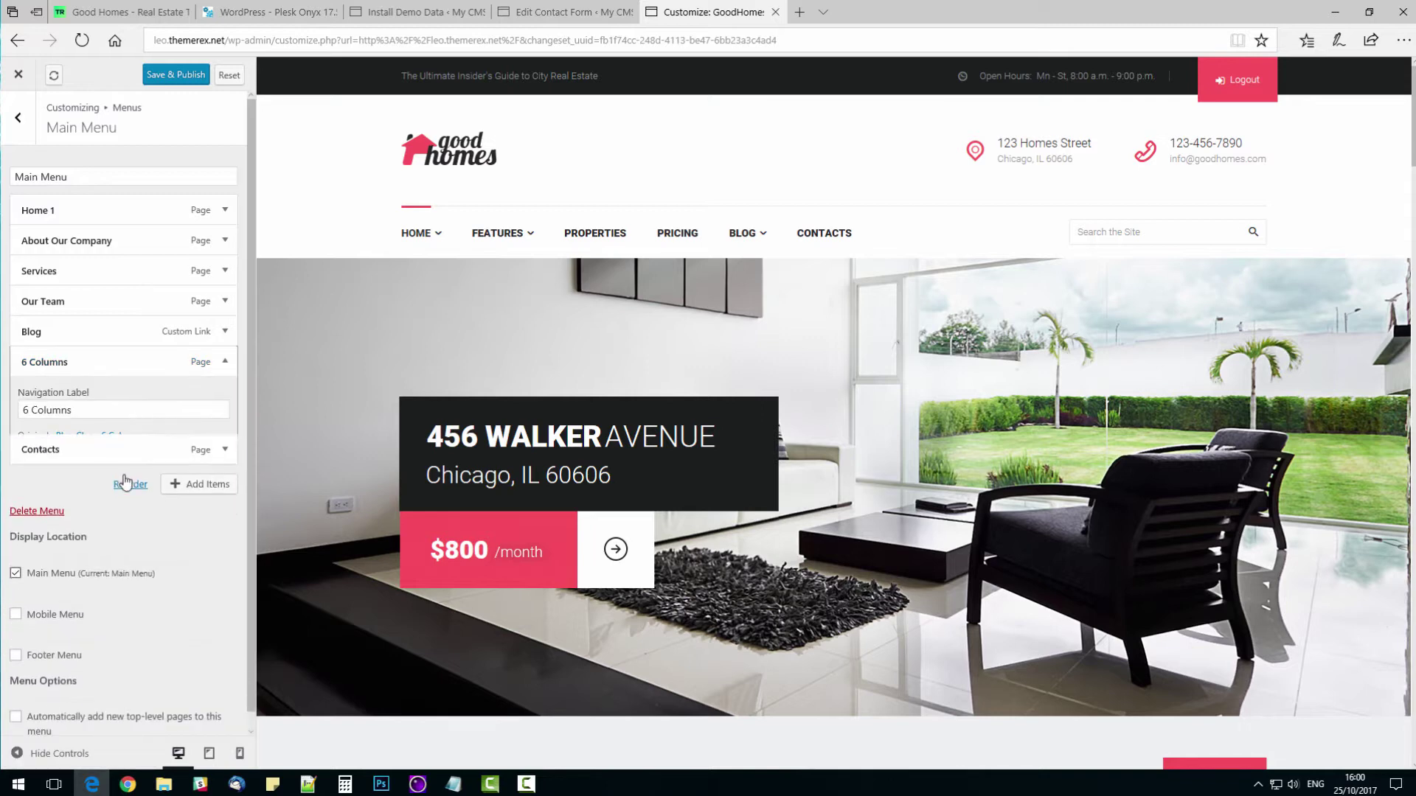
pyautogui.click(170, 83)
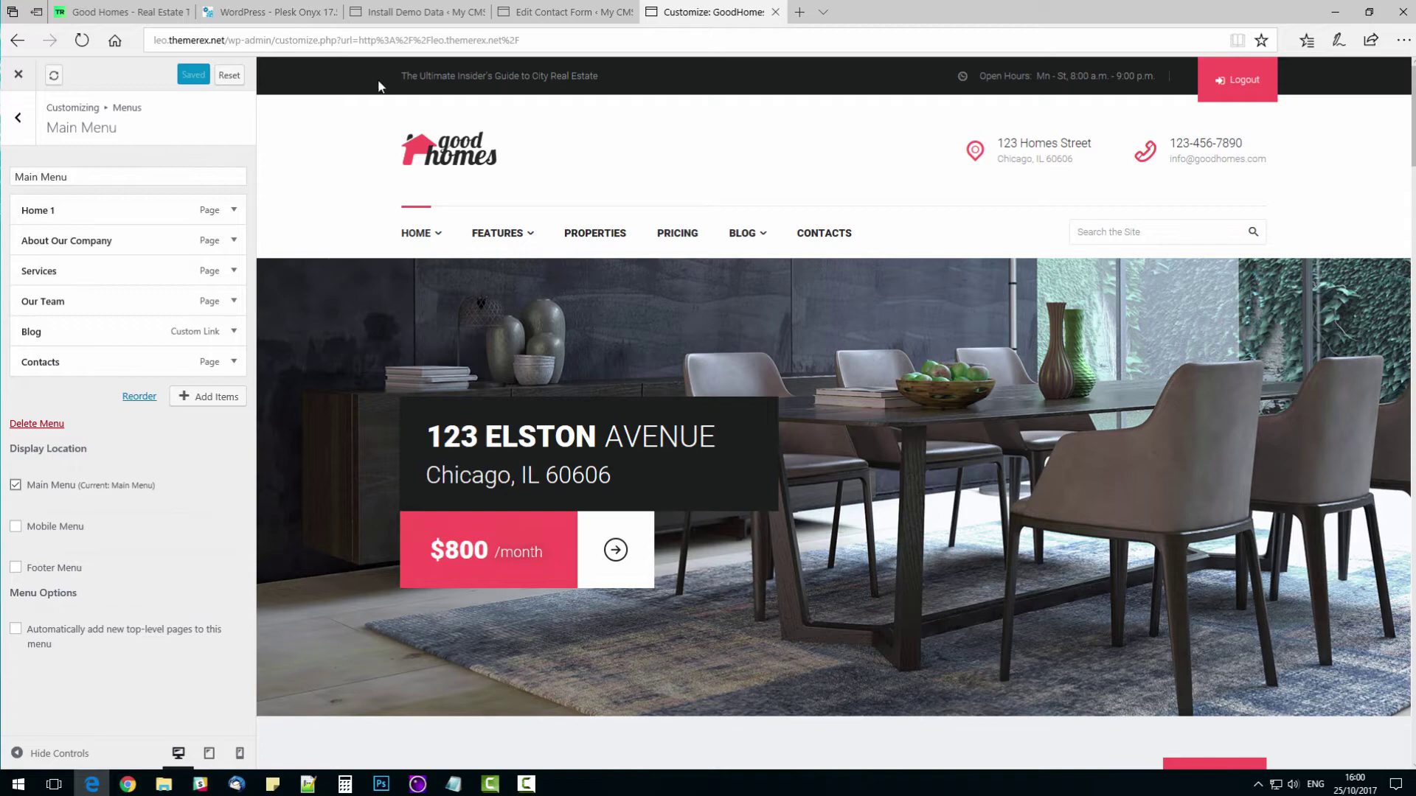
# Remove Pricing and FAQ from the Footer Menu, leaving Home, About Us, Our Services and Contacts
pyautogui.click(20, 124)
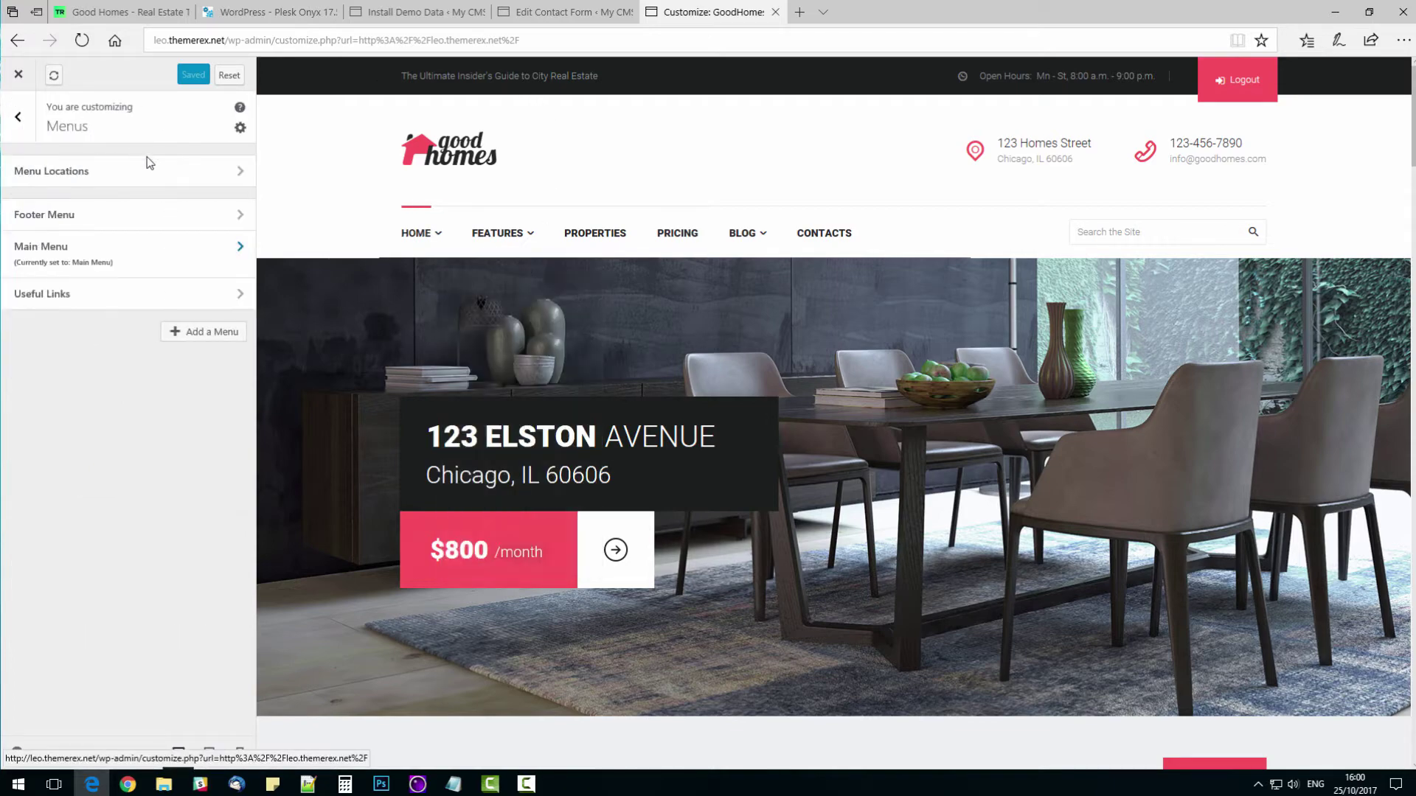
pyautogui.click(179, 218)
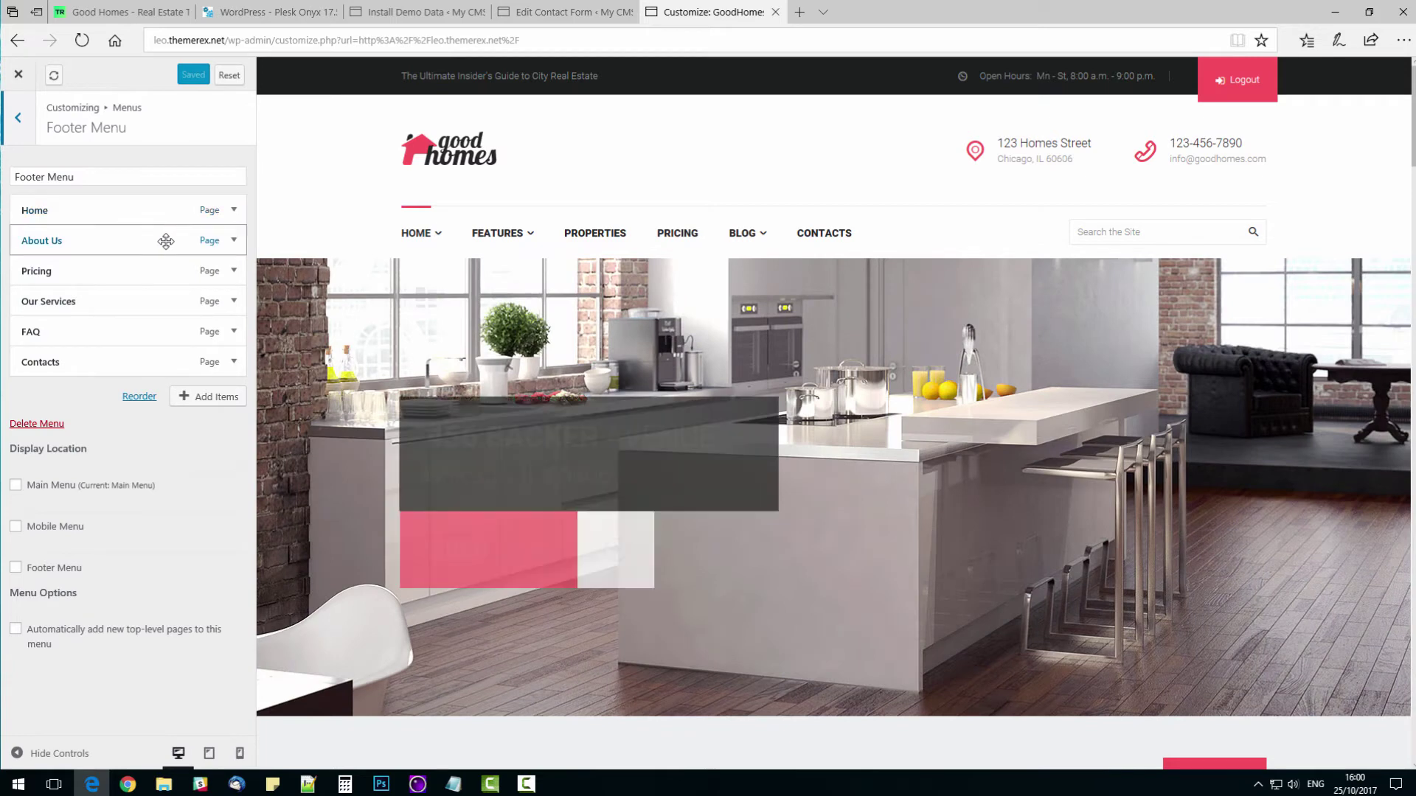
pyautogui.click(233, 272)
pyautogui.click(26, 369)
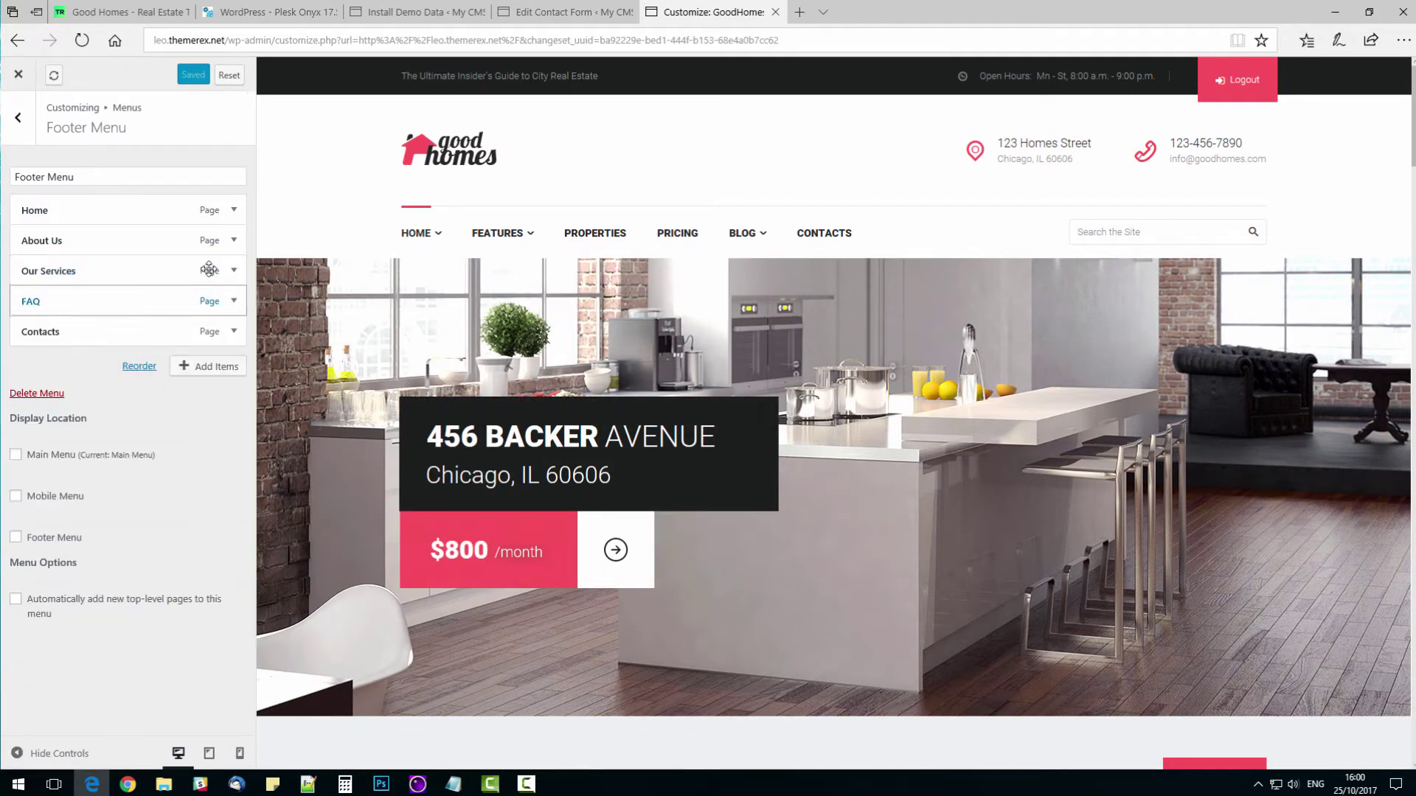
pyautogui.click(233, 302)
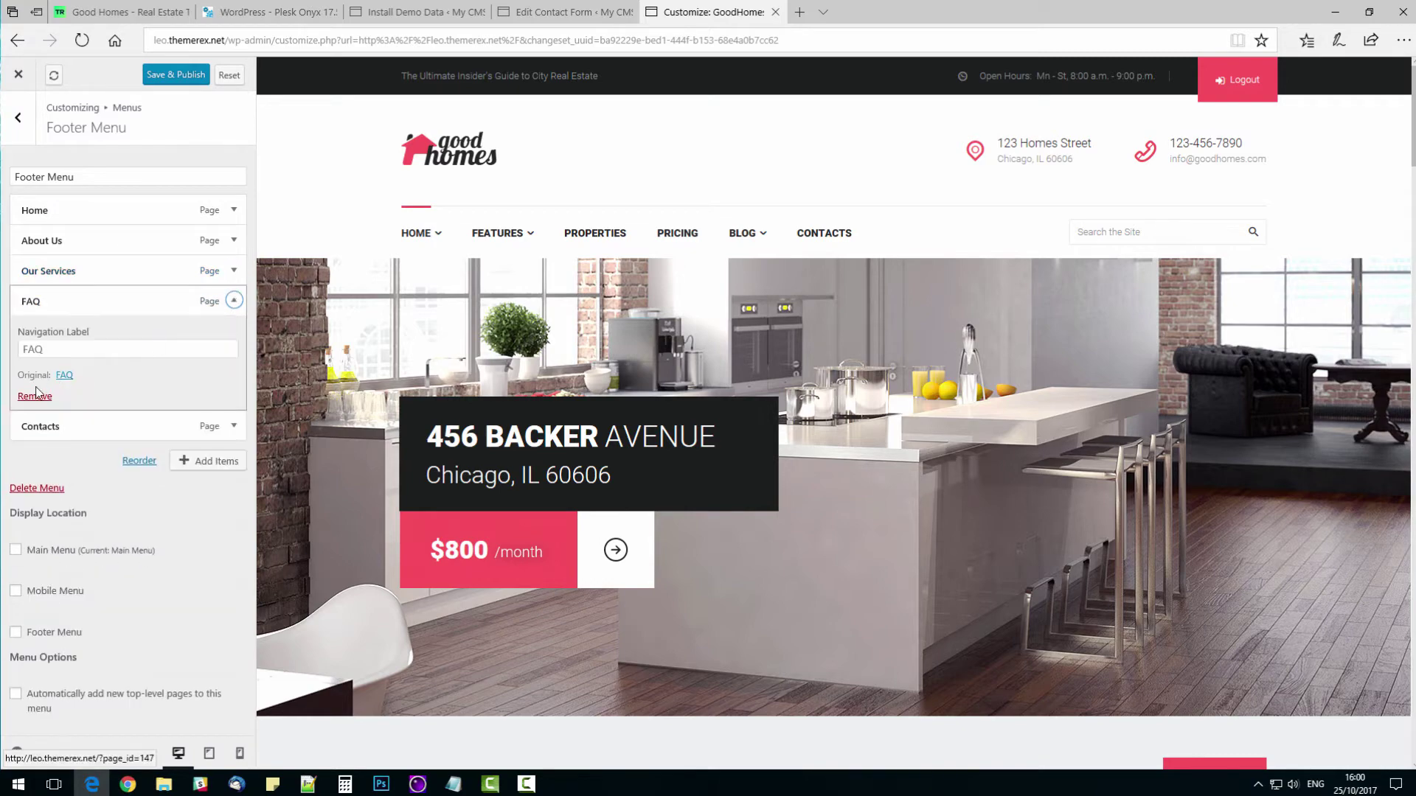
pyautogui.click(27, 393)
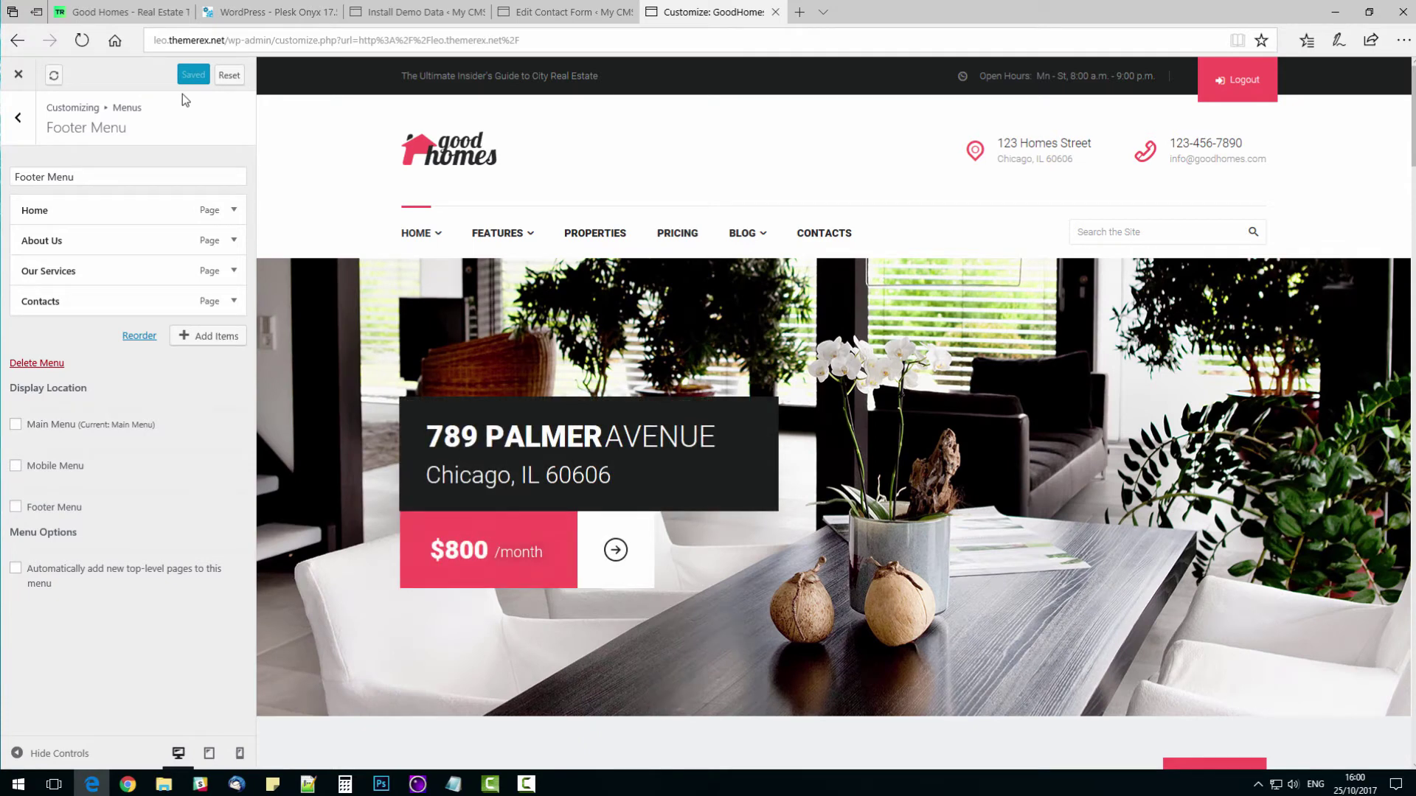
pyautogui.click(17, 117)
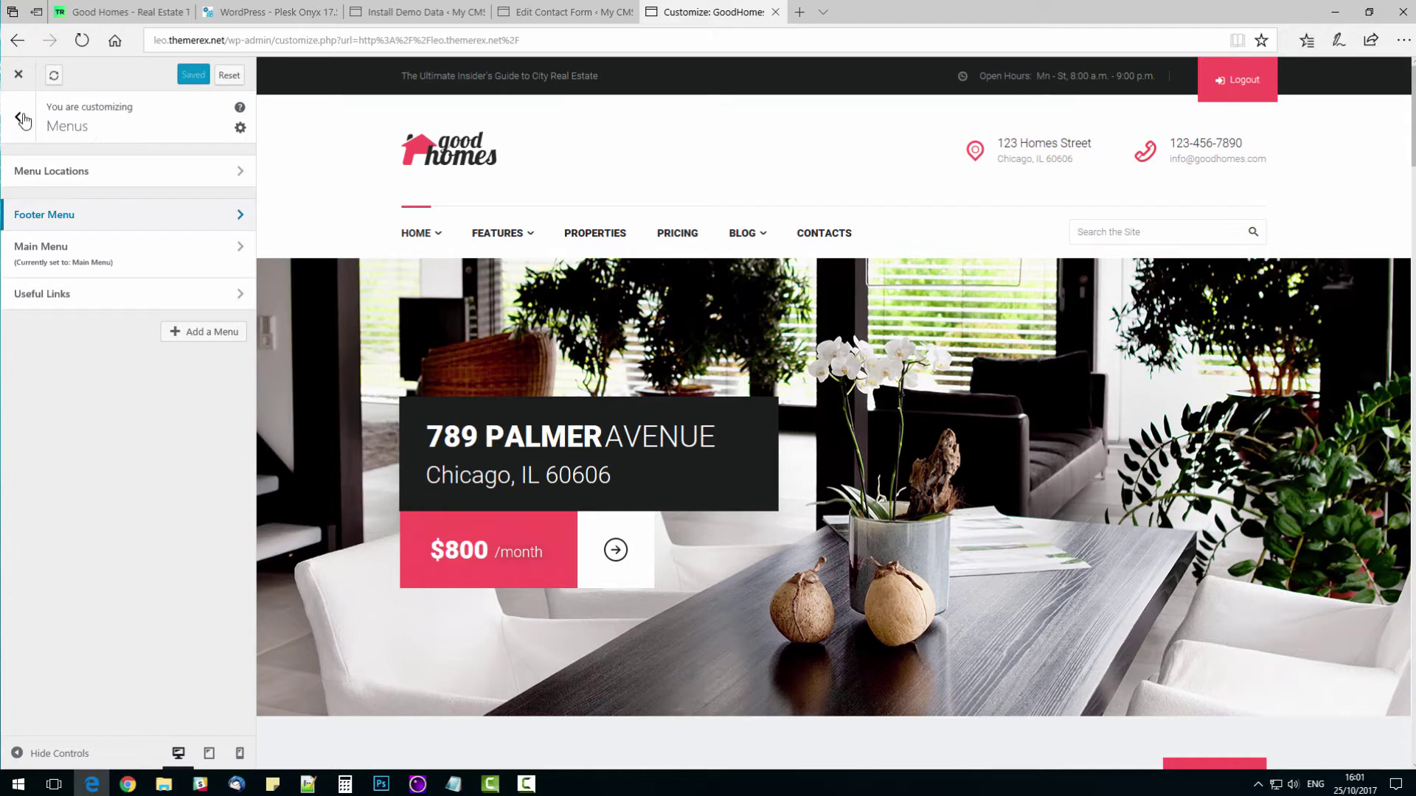
# Open the Customizer's Header section and set the header style to Default Header
pyautogui.click(21, 118)
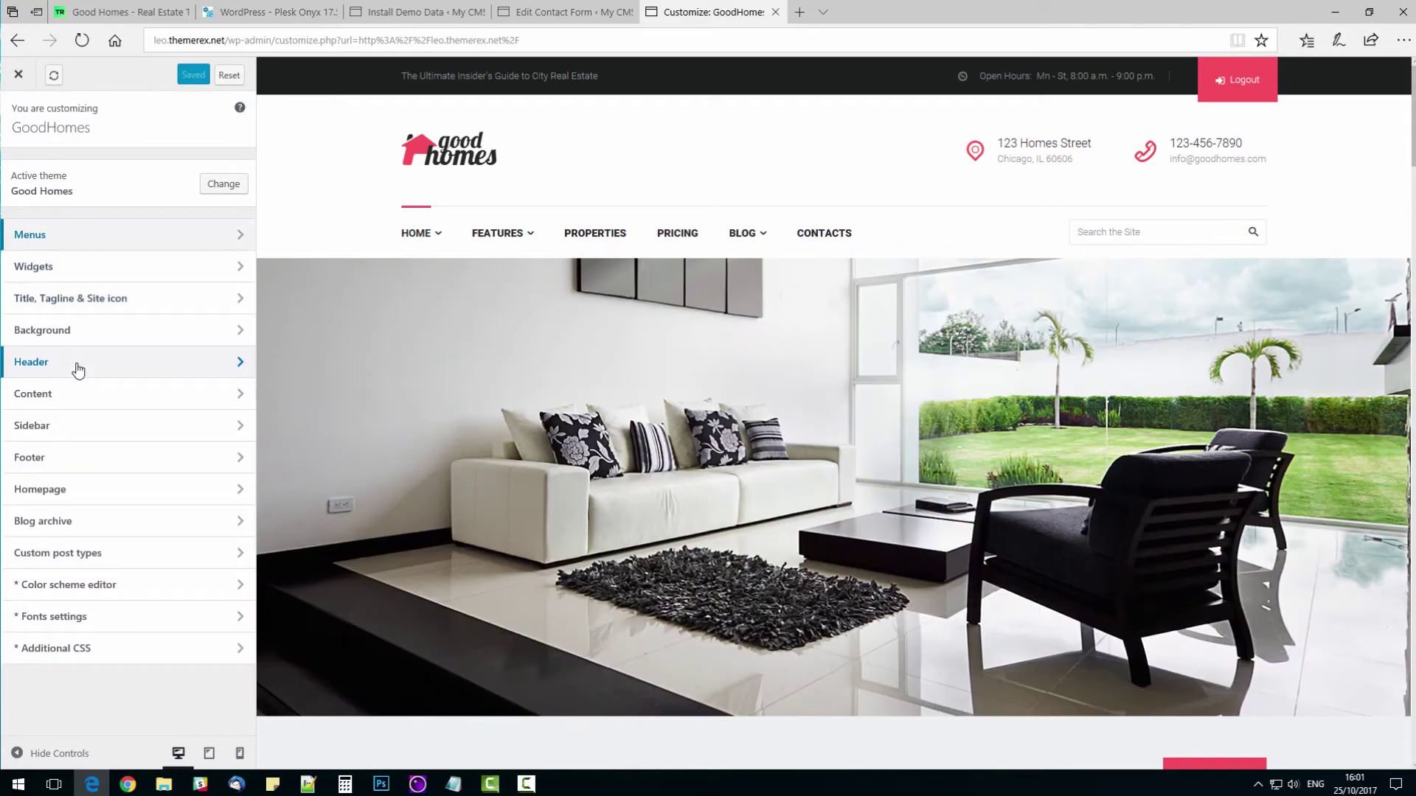
pyautogui.click(79, 365)
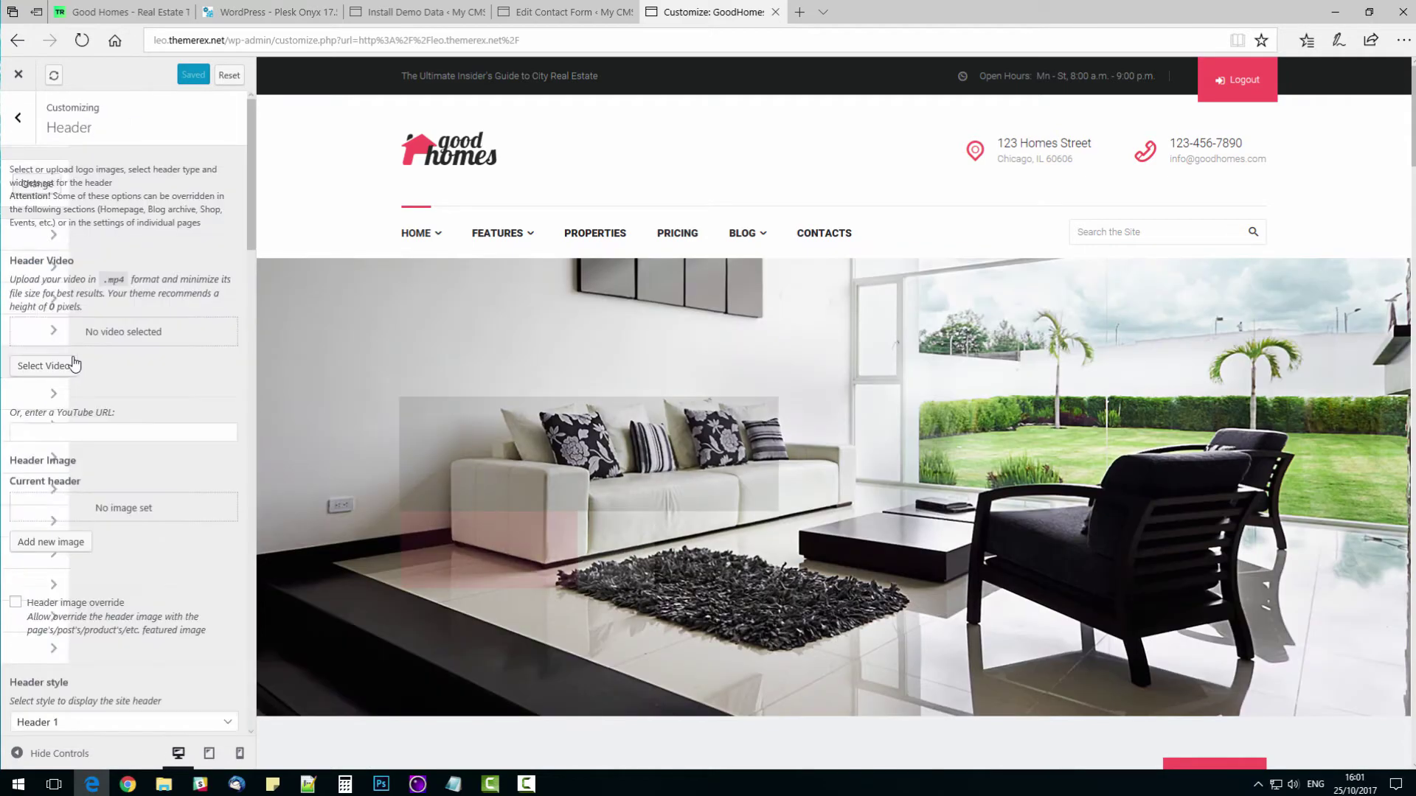
pyautogui.scroll(-4, 137, 396)
pyautogui.scroll(-3, 136, 396)
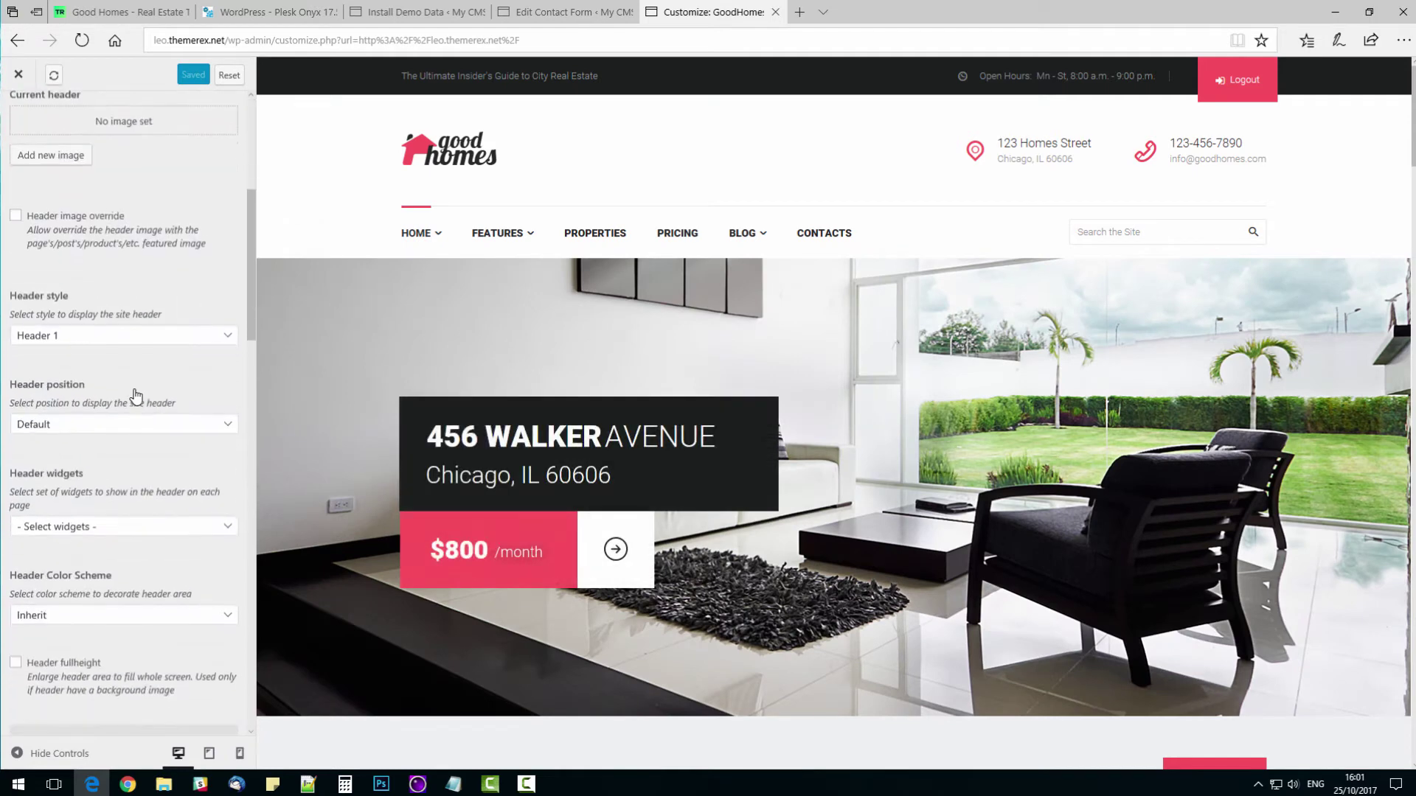
pyautogui.click(124, 334)
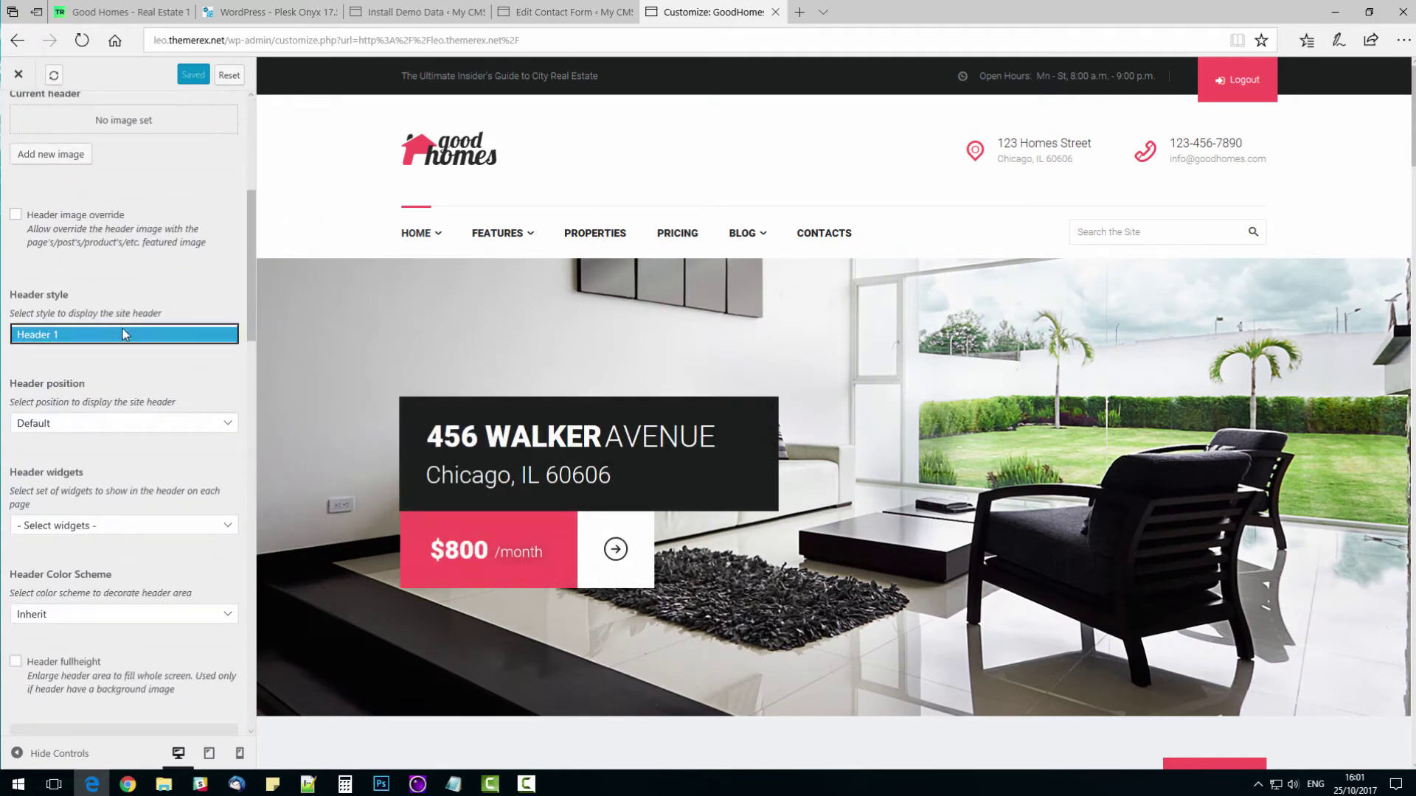
pyautogui.click(124, 334)
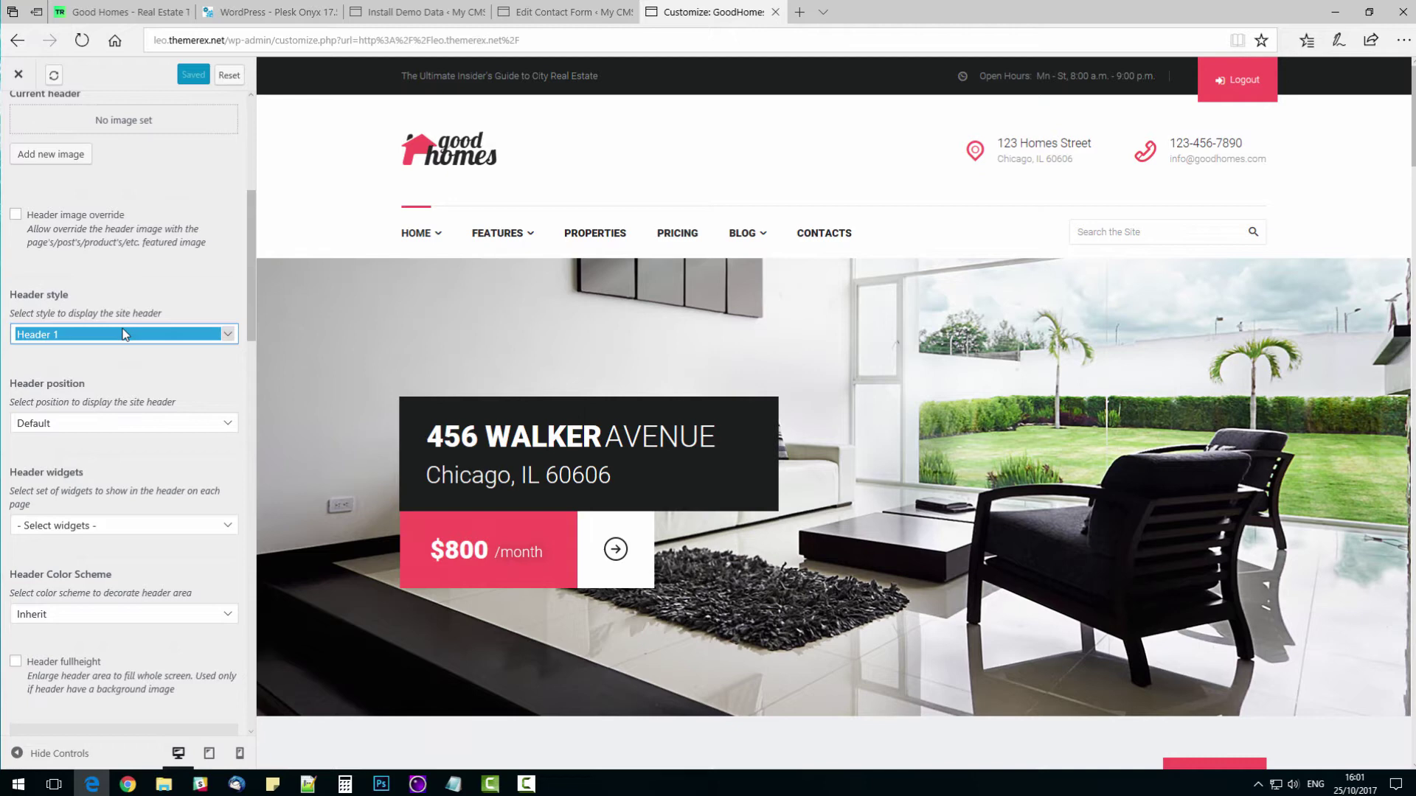
pyautogui.click(121, 280)
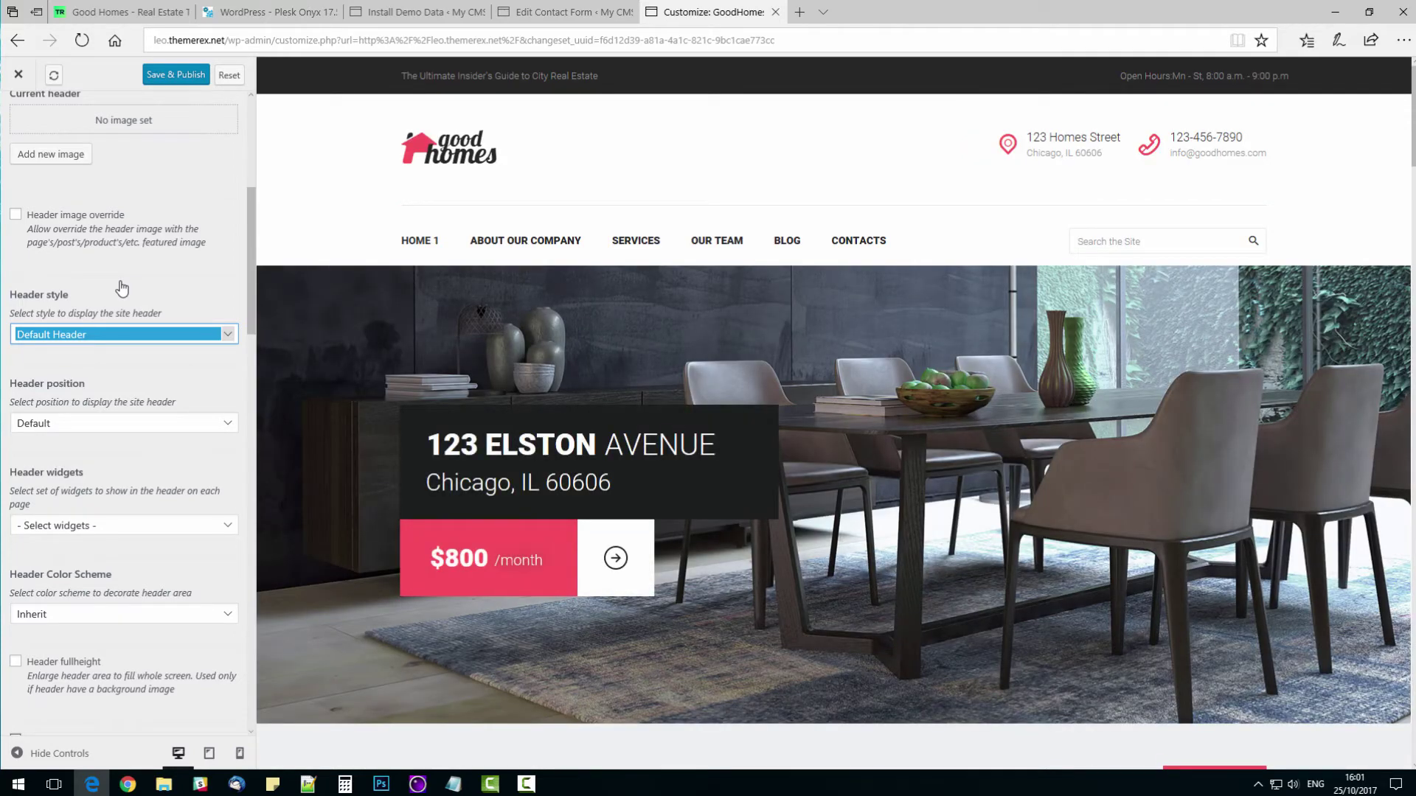
pyautogui.scroll(-3, 101, 428)
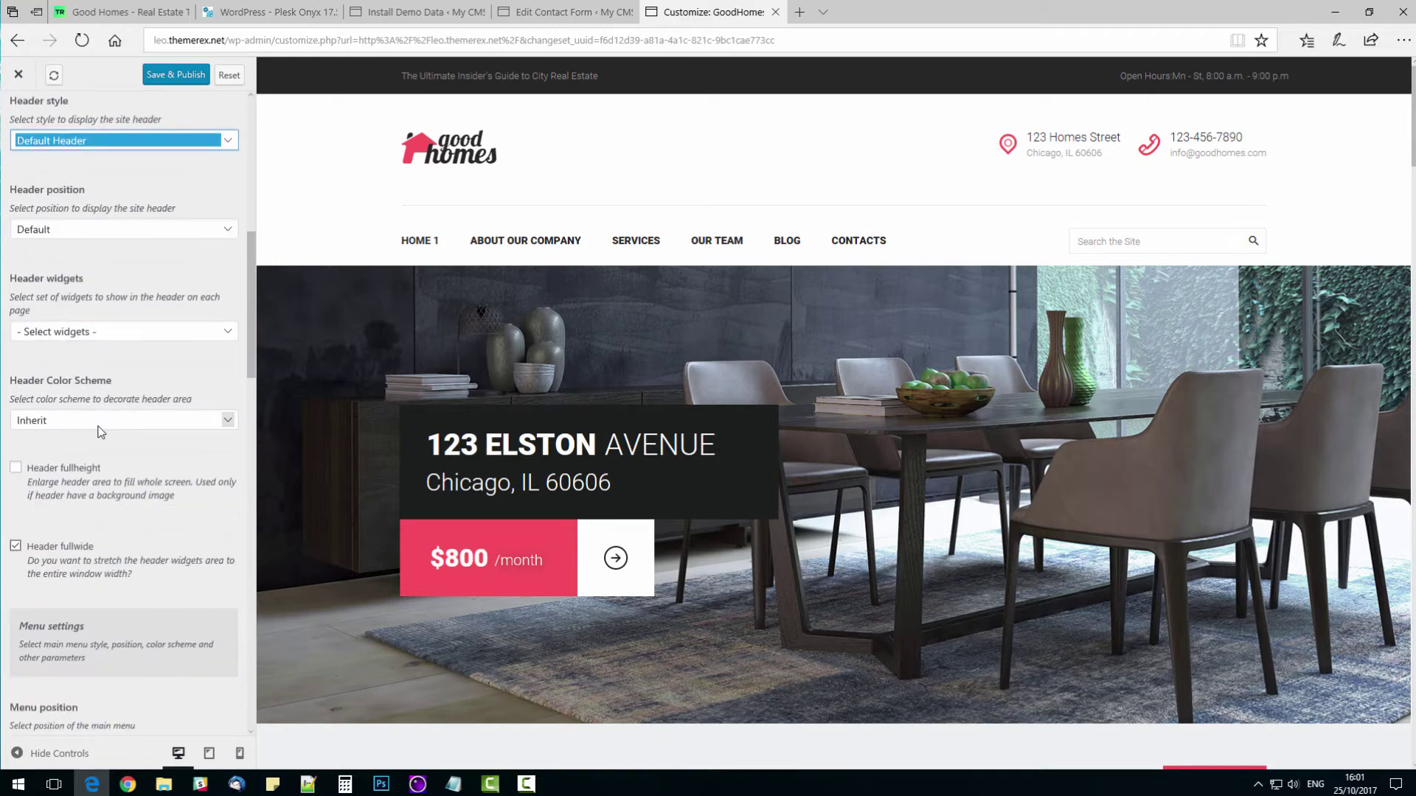
pyautogui.scroll(-3, 101, 432)
pyautogui.scroll(-2, 101, 432)
pyautogui.scroll(-1, 99, 432)
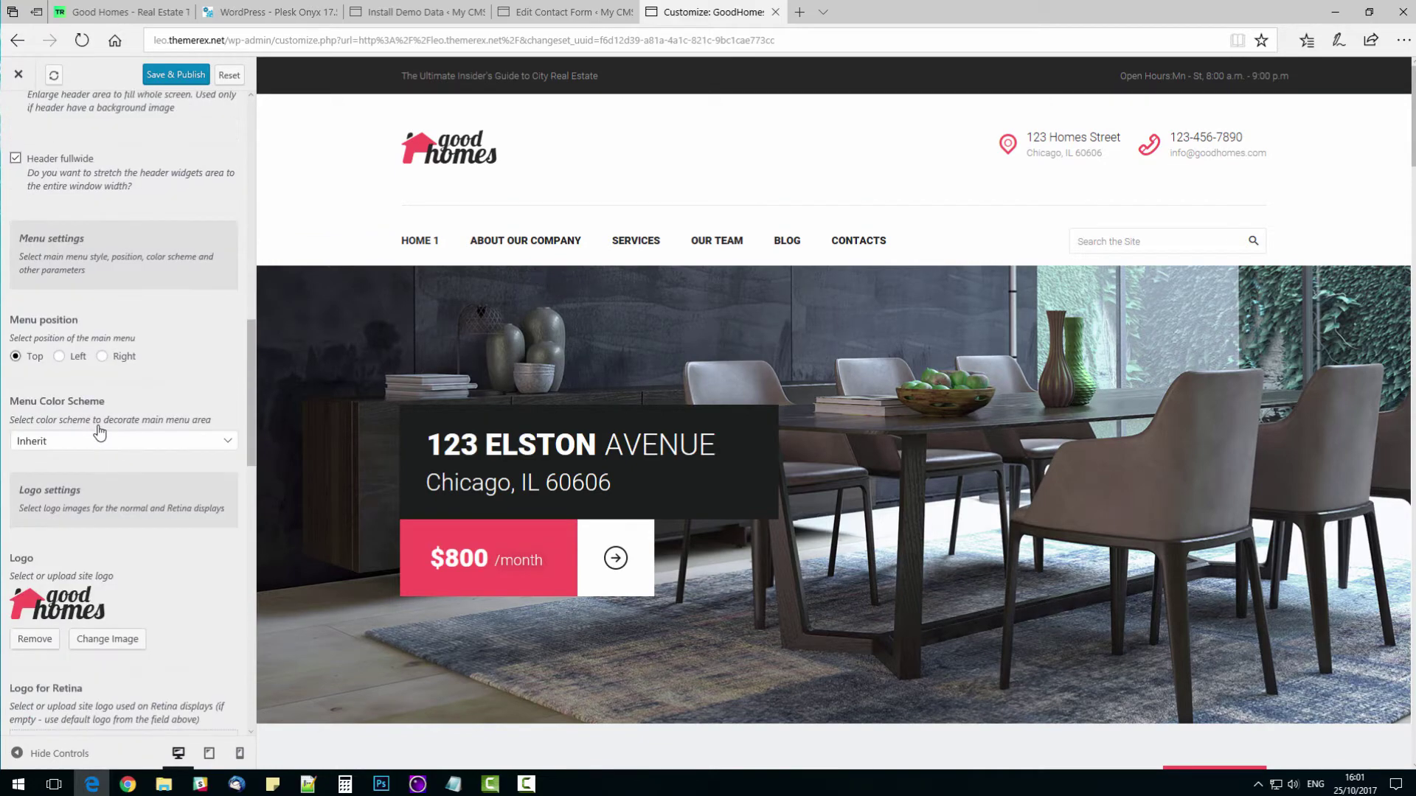
pyautogui.scroll(-2, 99, 432)
pyautogui.scroll(-2, 100, 431)
pyautogui.scroll(-3, 100, 431)
pyautogui.scroll(-4, 99, 432)
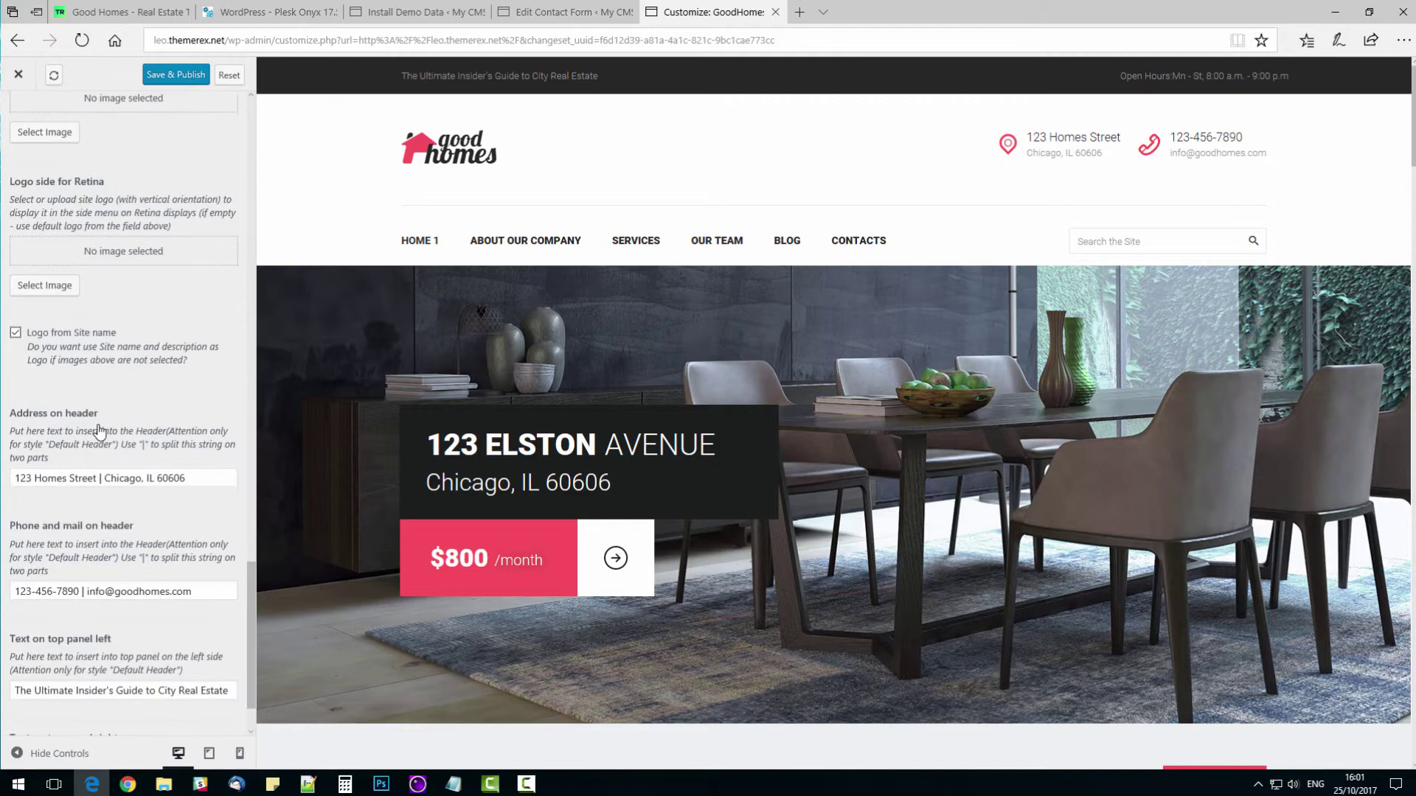
pyautogui.scroll(-1, 97, 428)
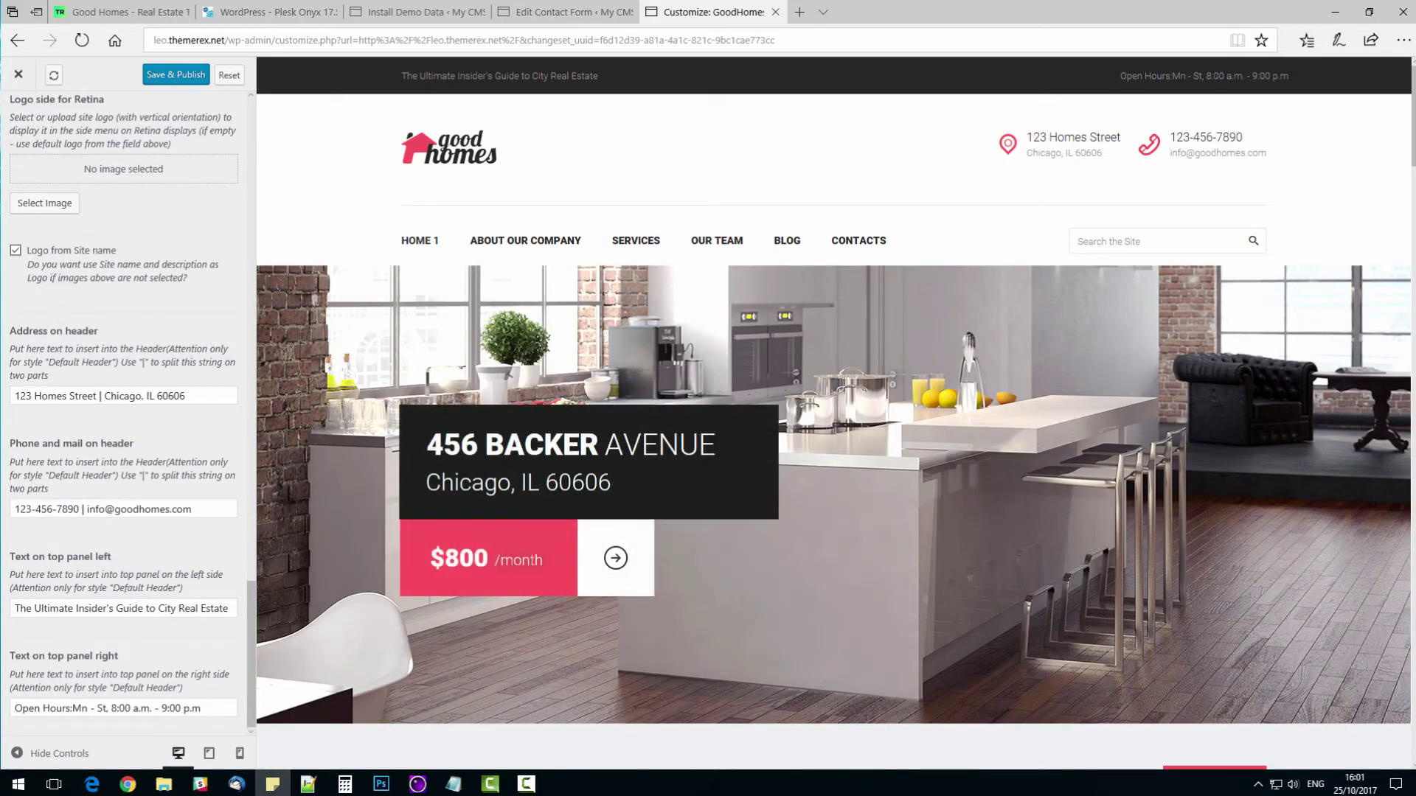
pyautogui.moveTo(98, 396); pyautogui.dragTo(15, 396)
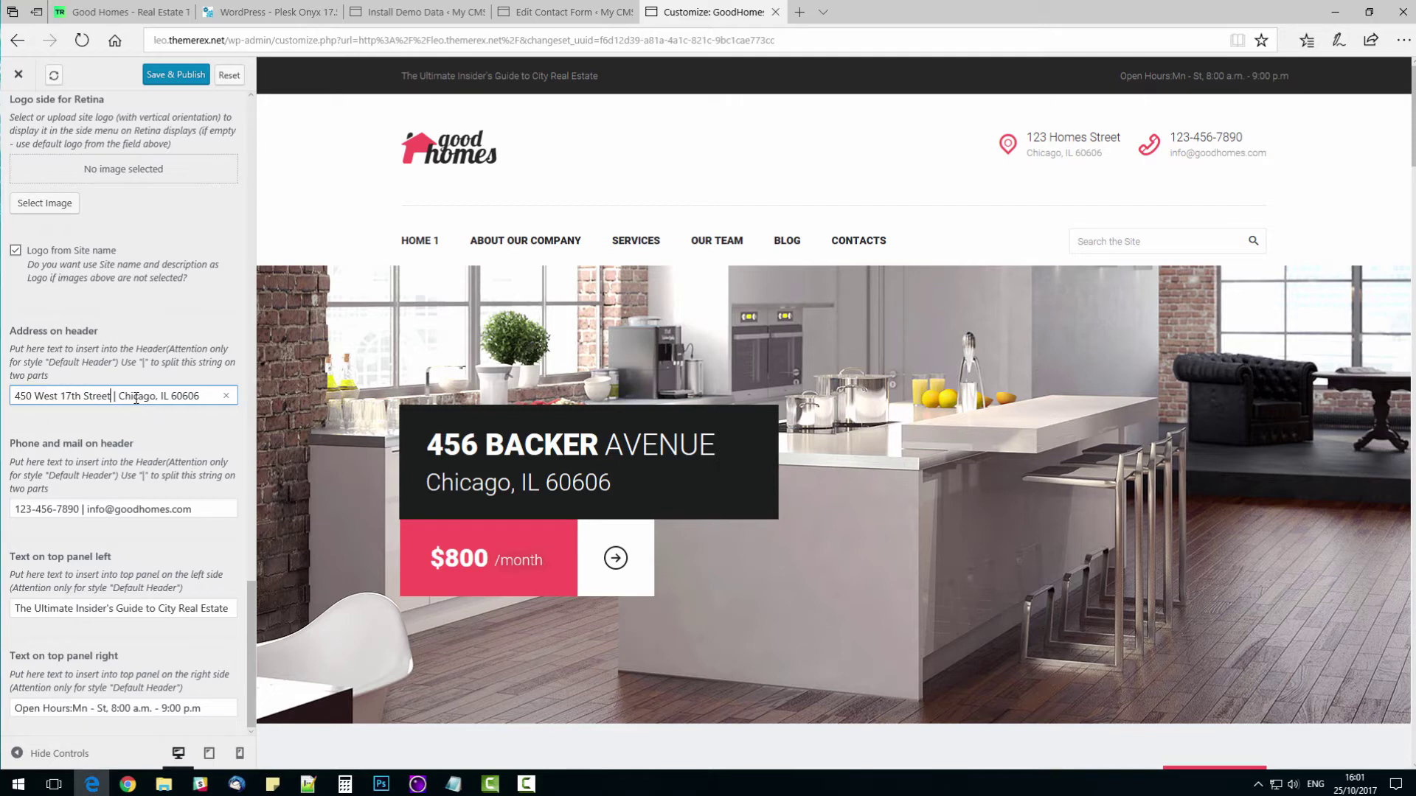
pyautogui.doubleClick(152, 397)
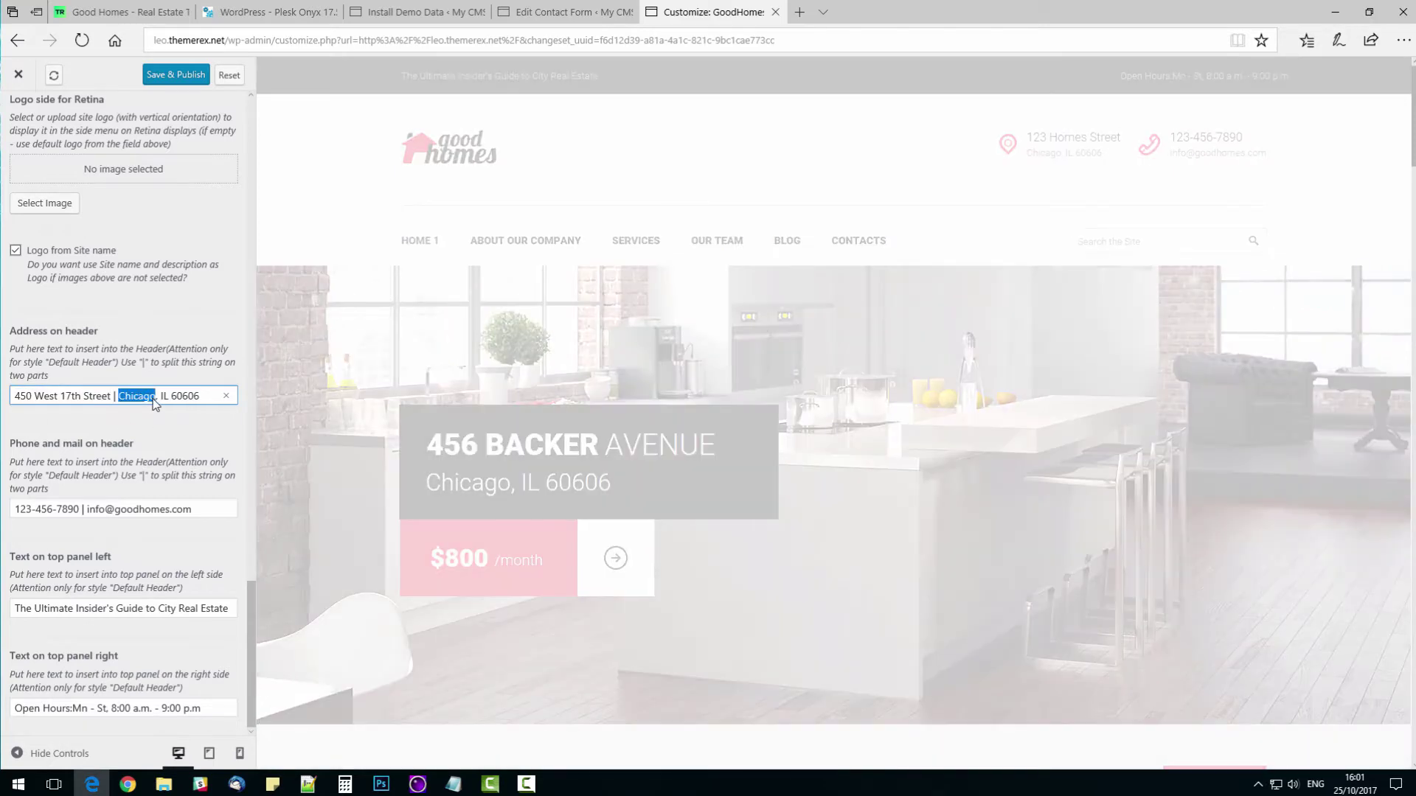
pyautogui.write('New')
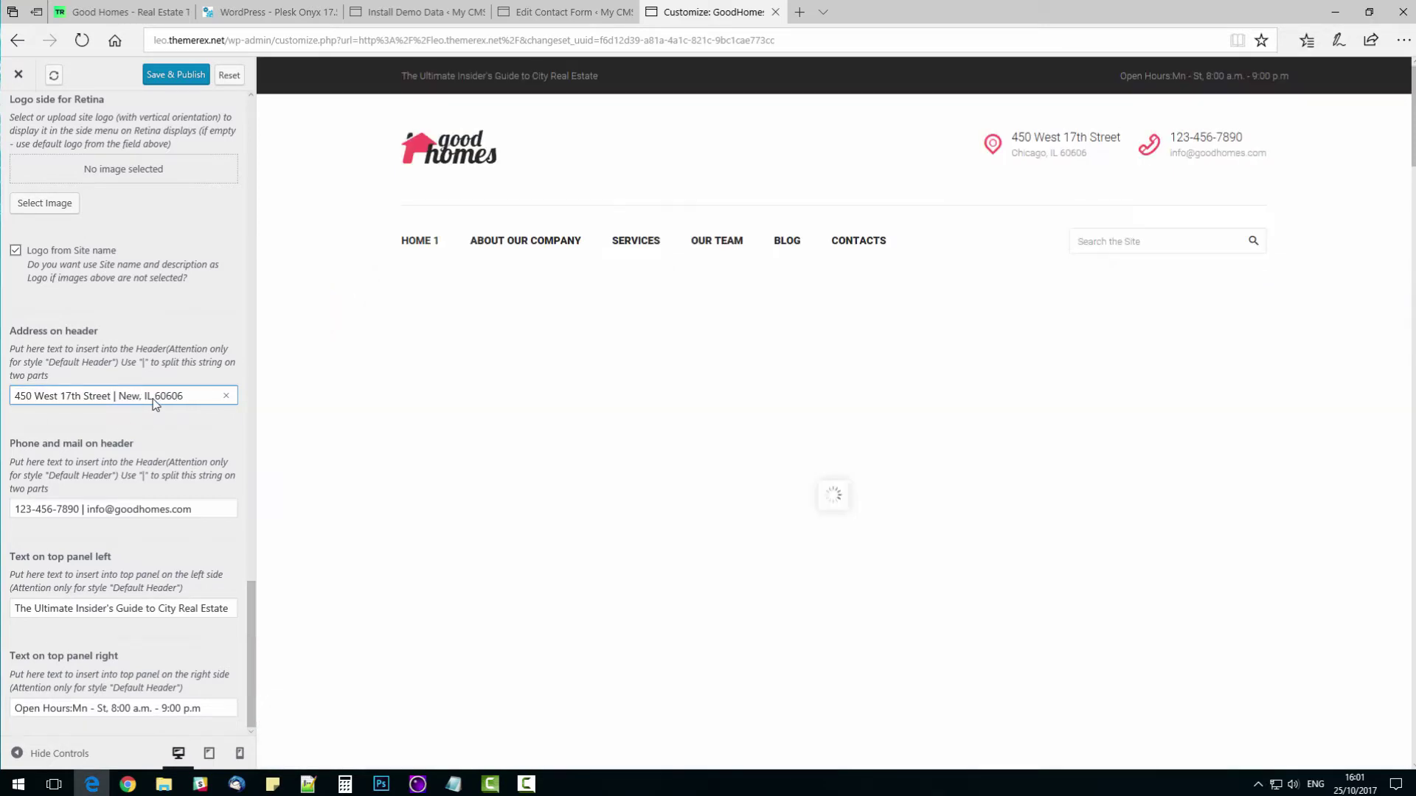
pyautogui.write(' yorT')
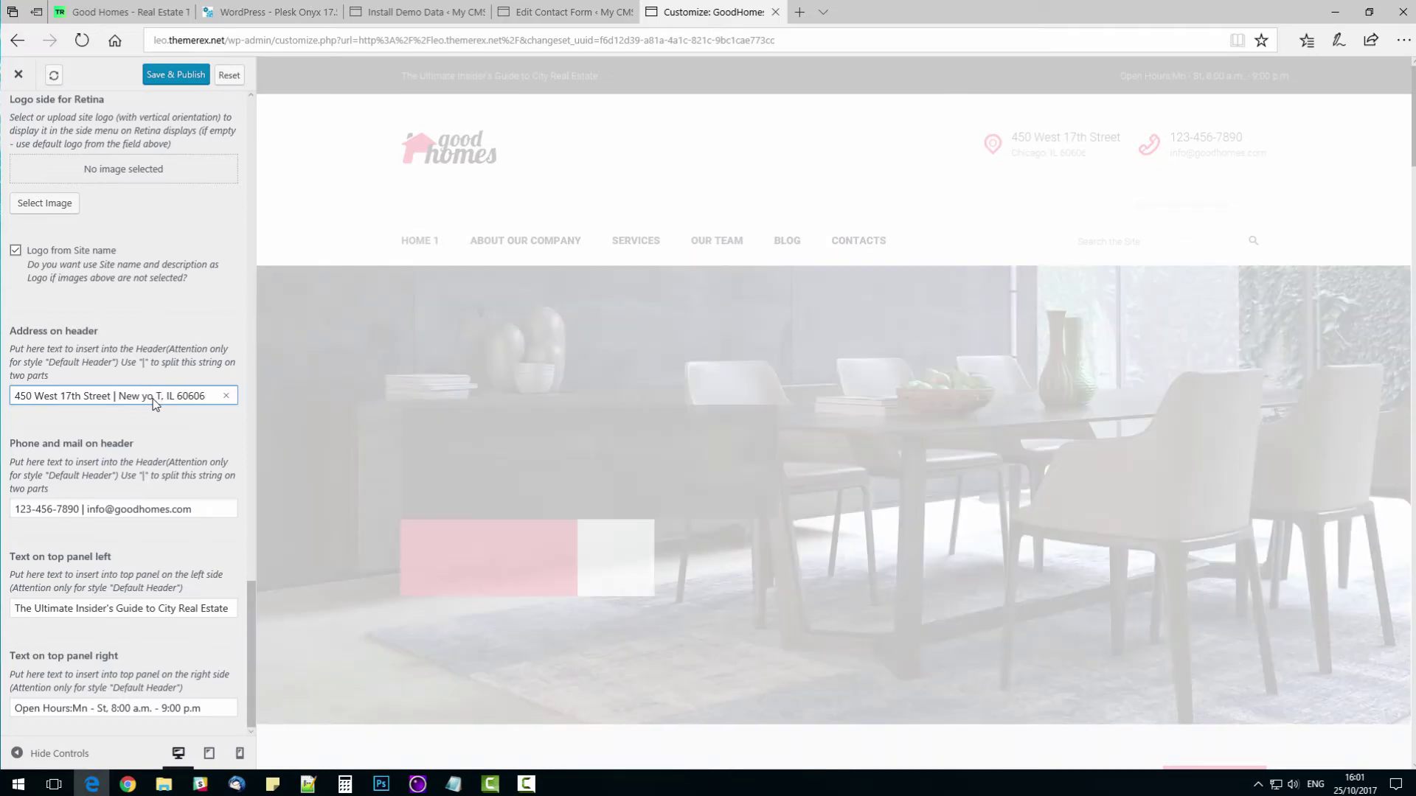
pyautogui.press('BackSpace')
pyautogui.press('BackSpace')
pyautogui.press('BackSpace')
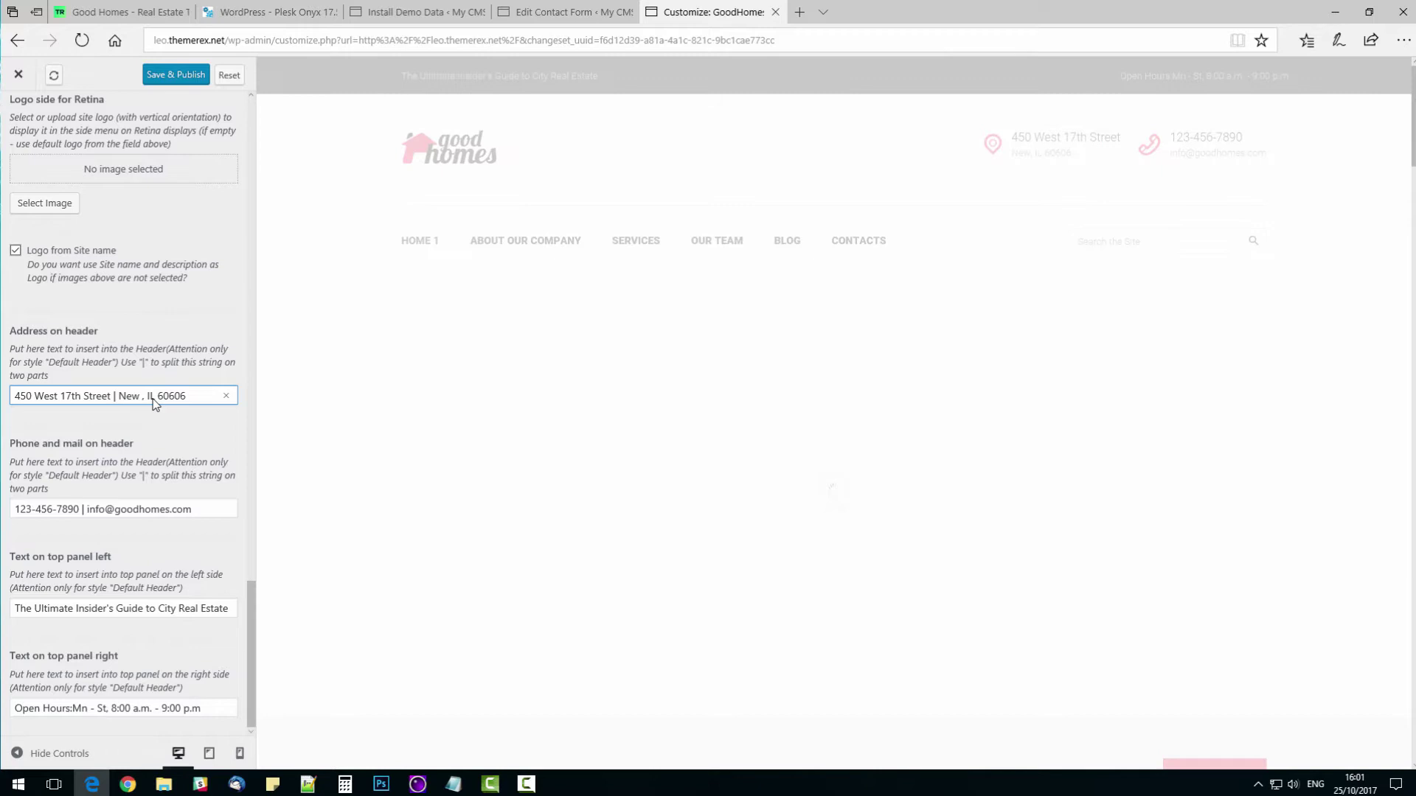
pyautogui.write('York')
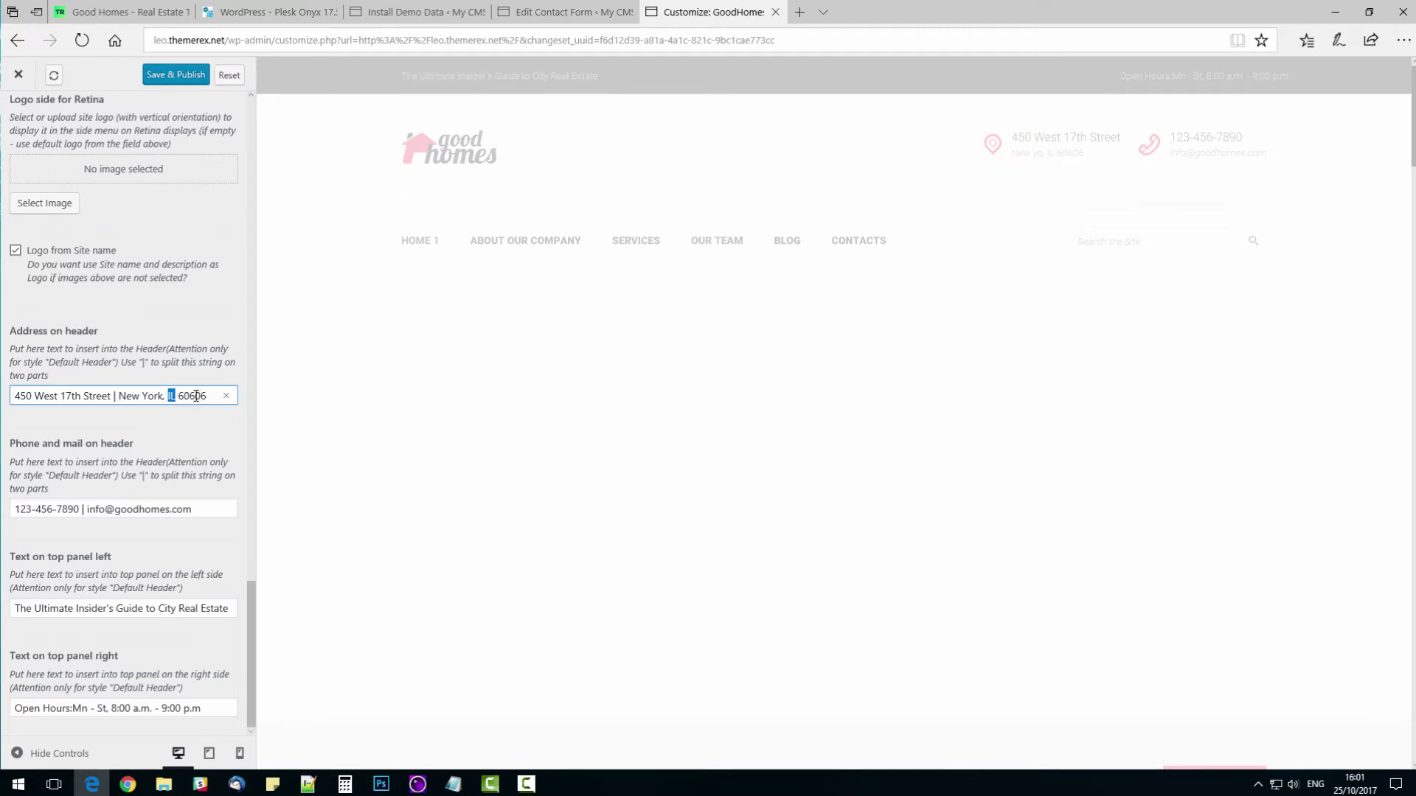
pyautogui.doubleClick(196, 396)
pyautogui.write('1011')
pyautogui.write('10111')
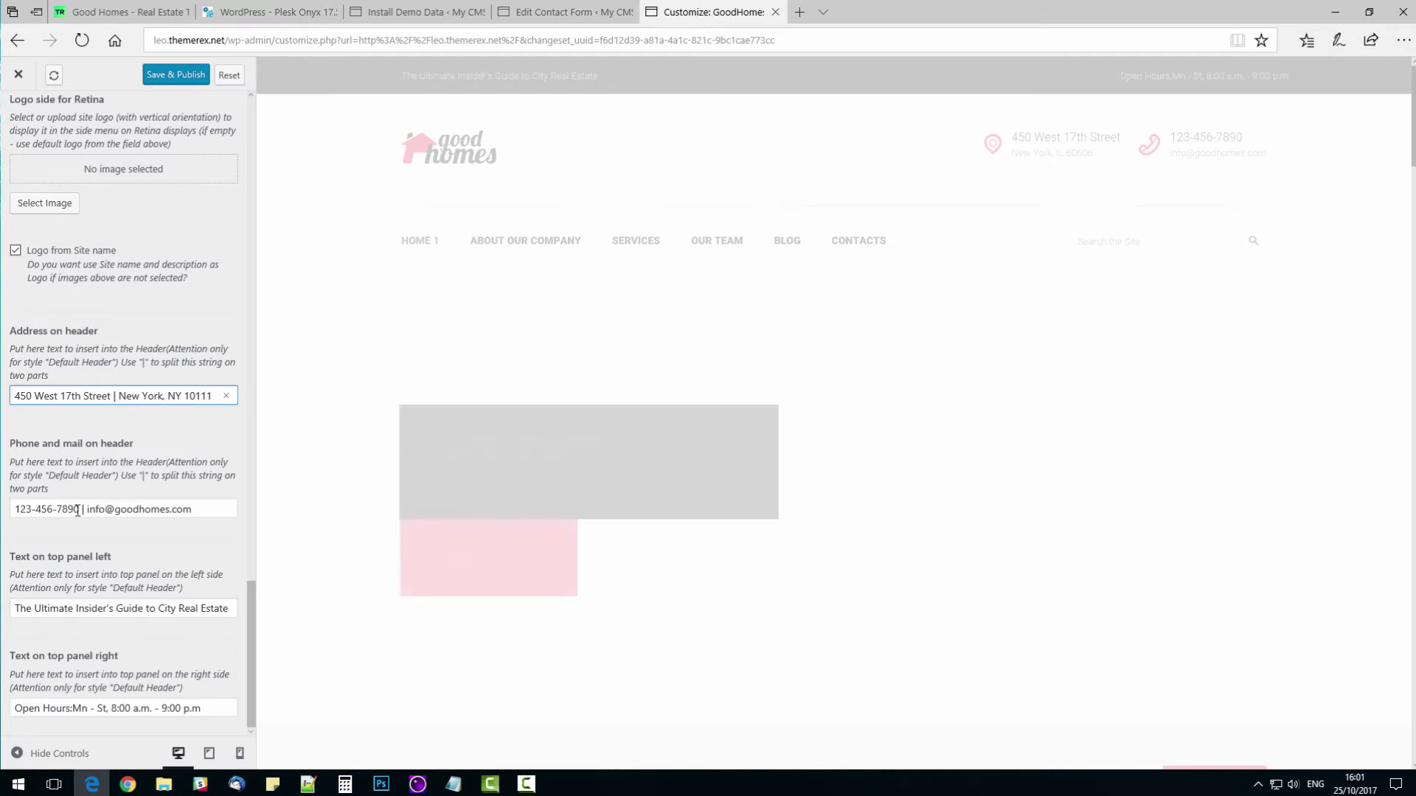
pyautogui.click(77, 510)
pyautogui.doubleClick(70, 511)
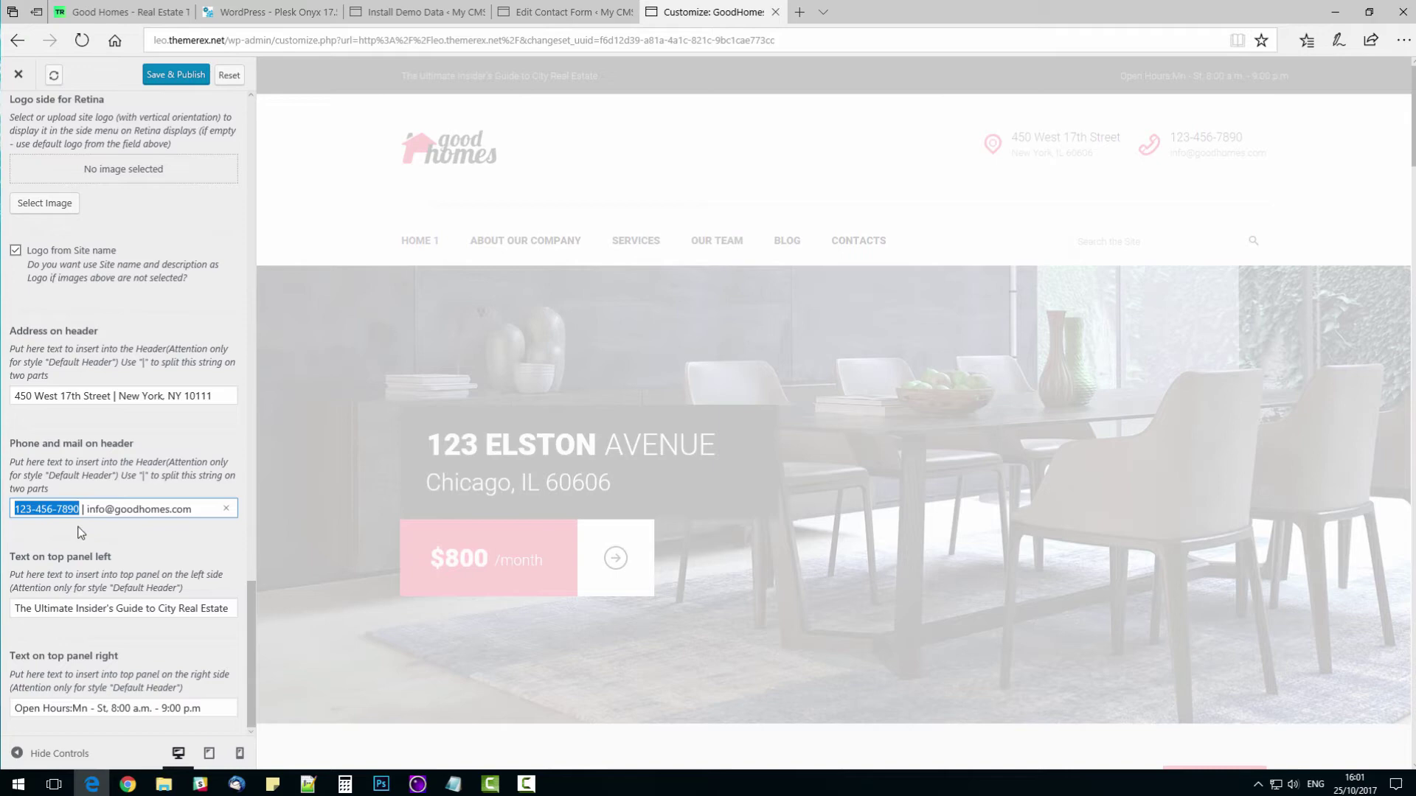
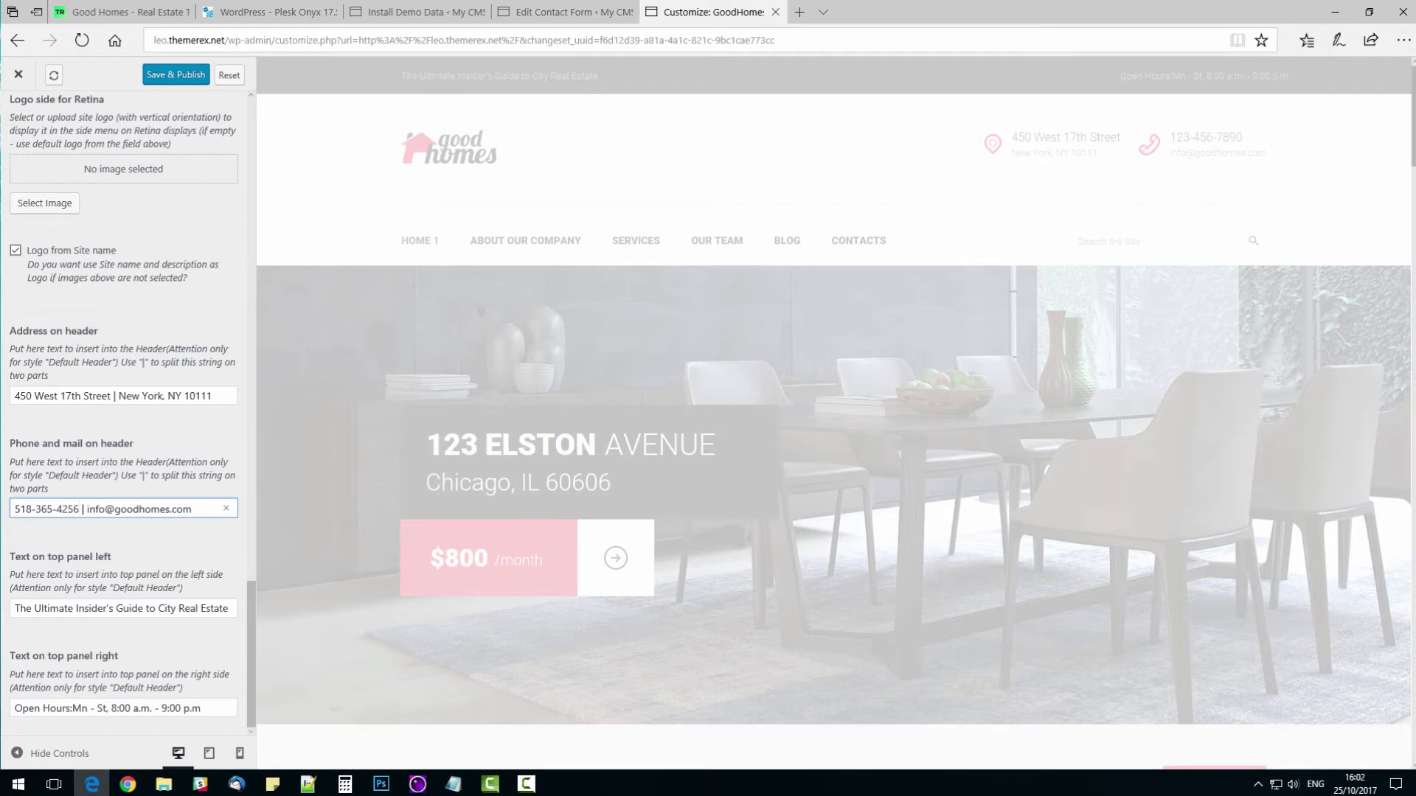
pyautogui.hotkey('alt', 'Tab')
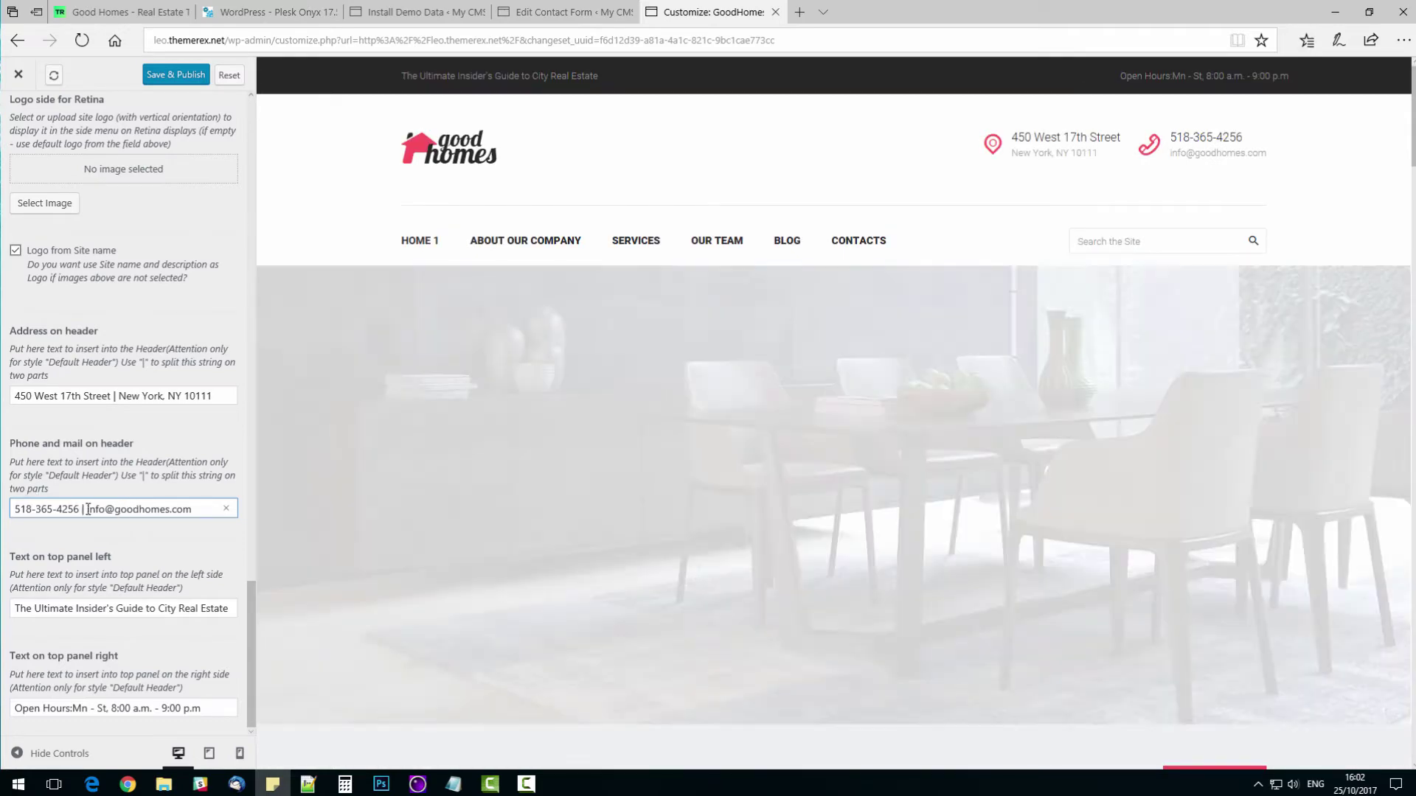
pyautogui.moveTo(88, 509); pyautogui.dragTo(180, 508)
pyautogui.hotkey('ctrl', 'v')
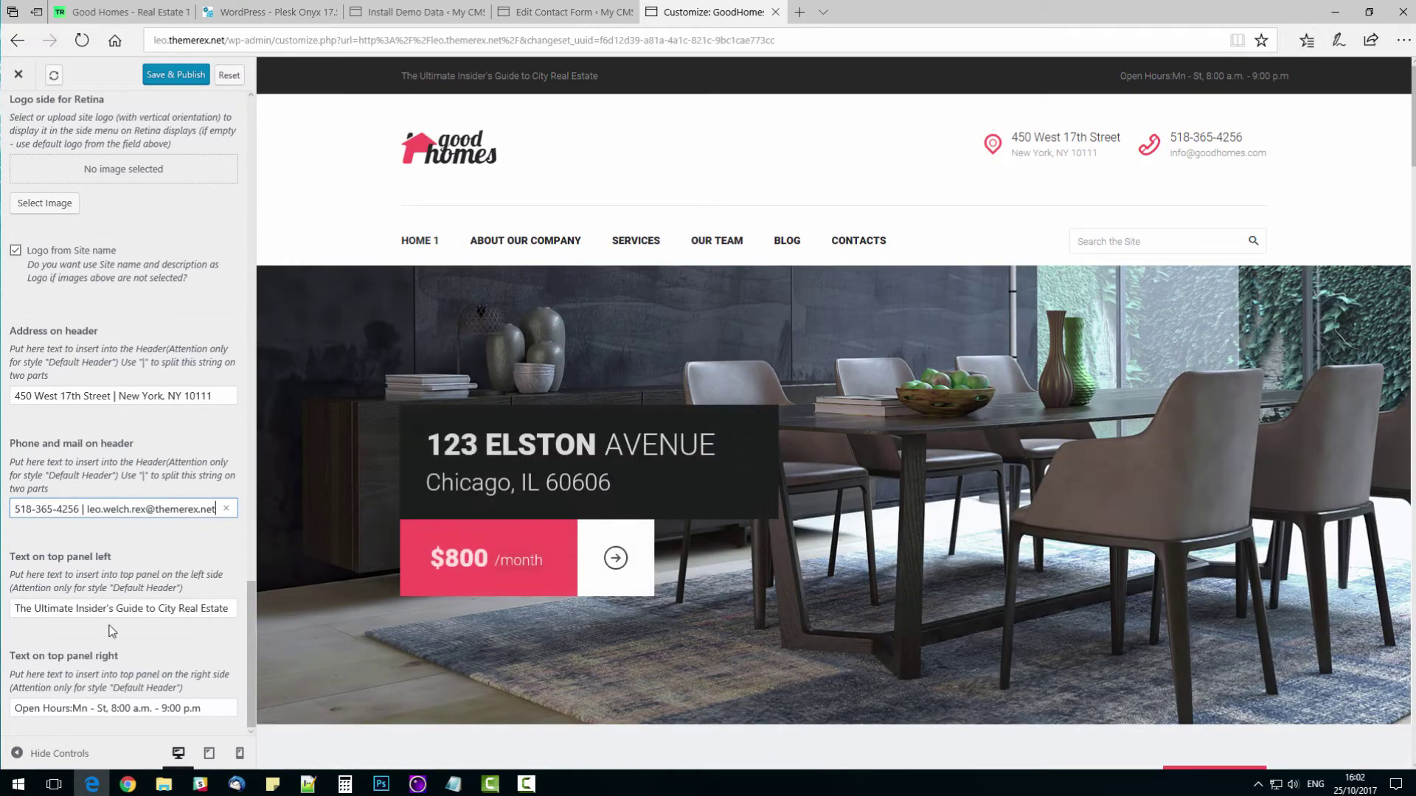
pyautogui.click(117, 605)
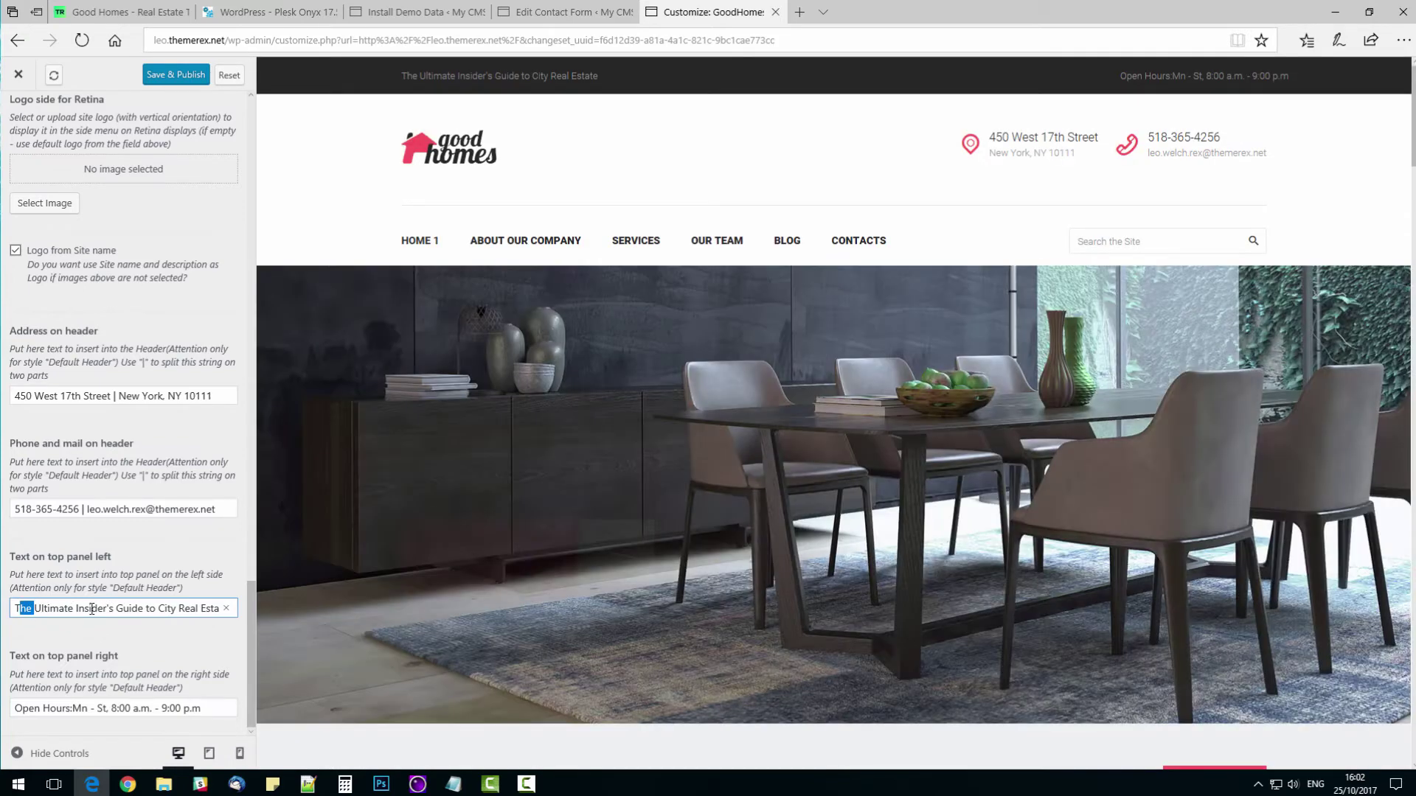
# Trim the top-panel left tagline to 'The Ultimate City Real Estate'
pyautogui.doubleClick(95, 607)
pyautogui.press('Delete')
pyautogui.press('Delete')
pyautogui.press('Delete')
pyautogui.press('Delete')
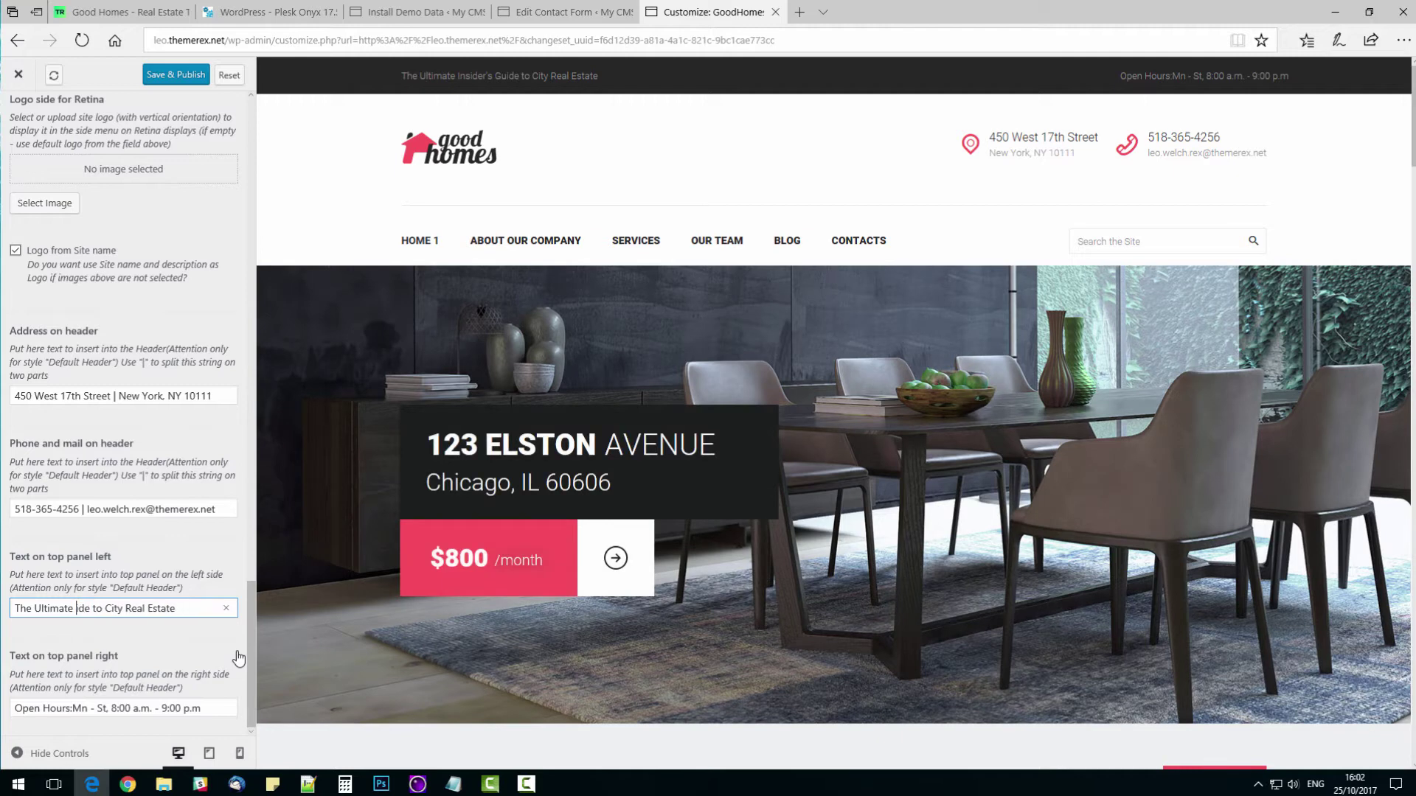
pyautogui.press('Delete')
pyautogui.press('Delete')
pyautogui.press('Delete')
pyautogui.press('Delete')
pyautogui.press('Delete')
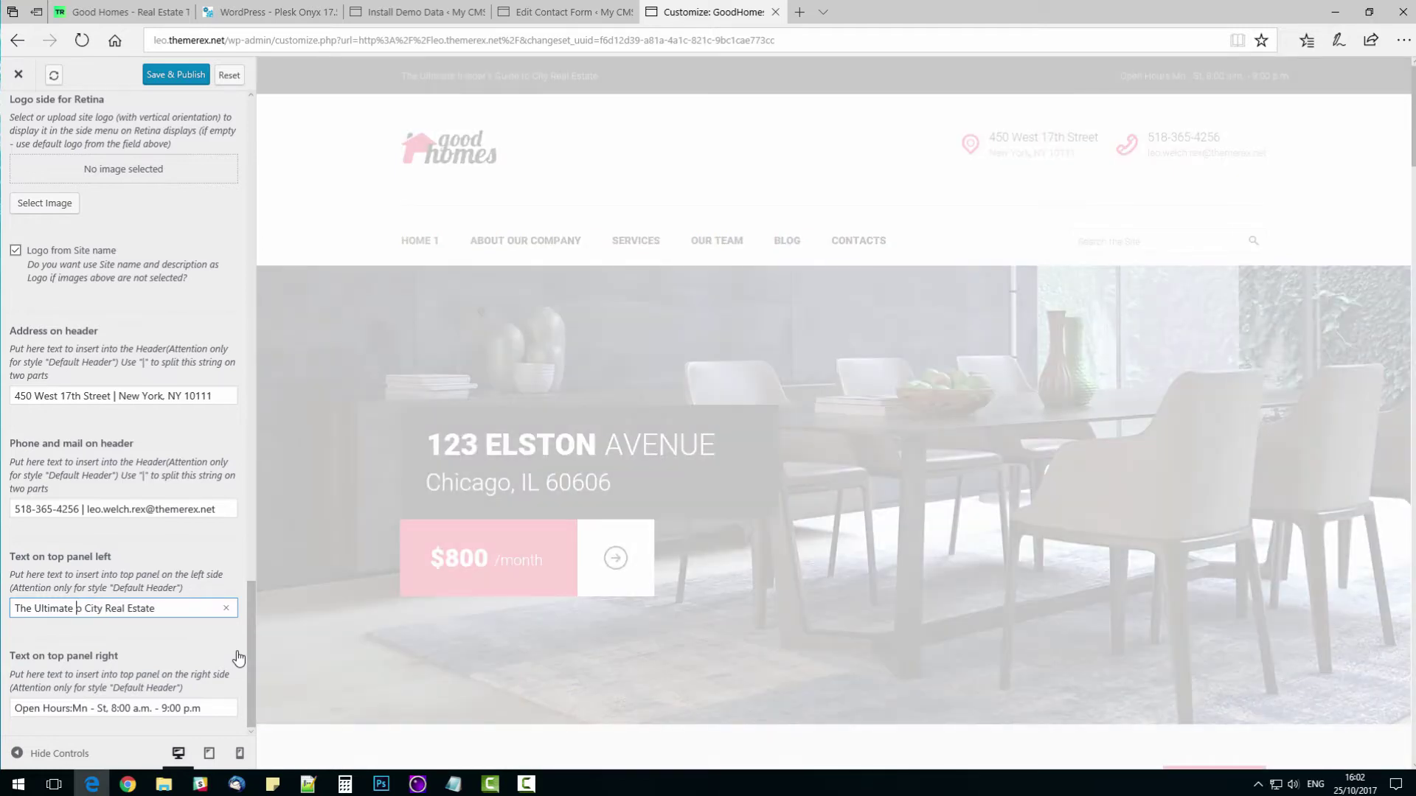
pyautogui.press('Delete')
# Change the top-panel right opening hours to Mn - St, 9:00 a.m. - 8:00 p.m
pyautogui.click(115, 708)
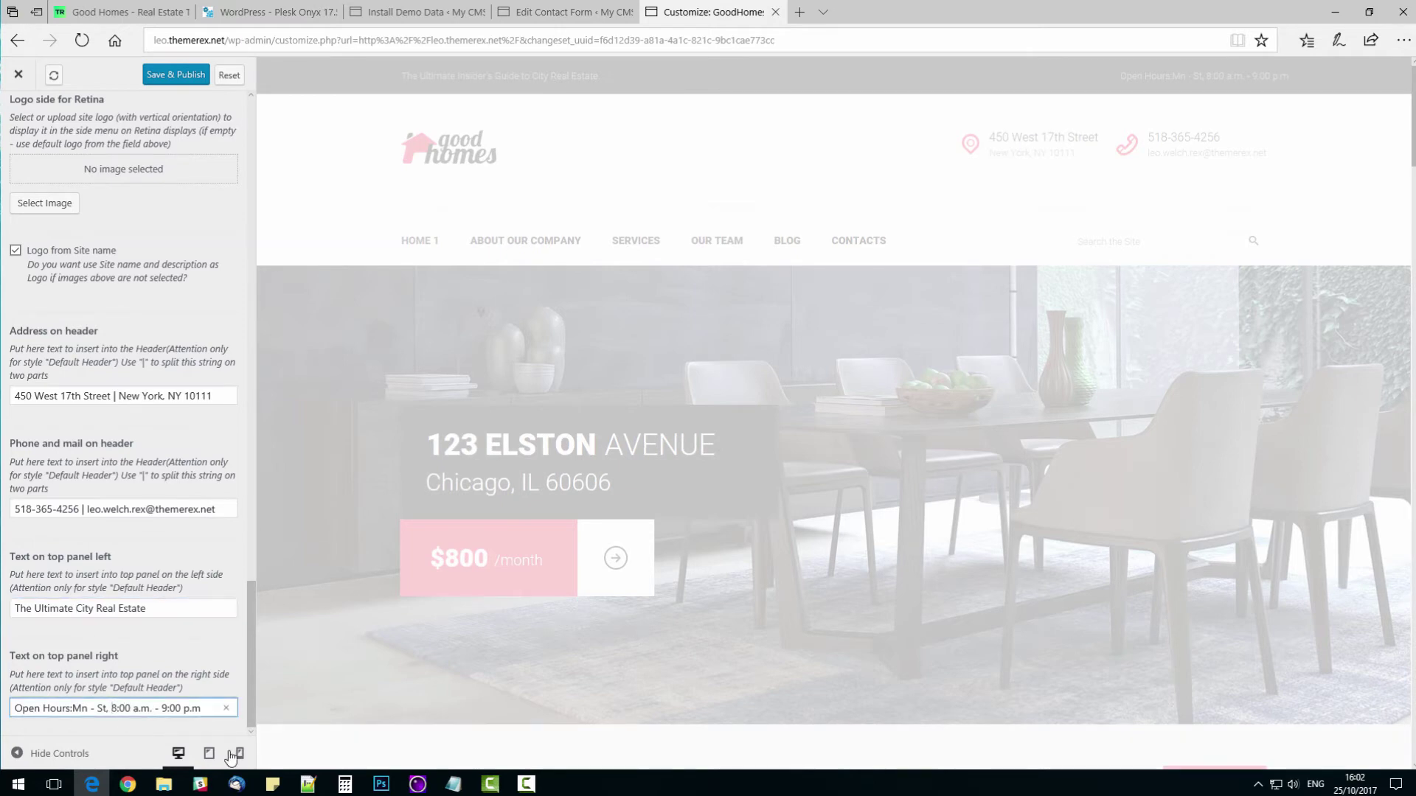
pyautogui.press('Delete')
pyautogui.write('9')
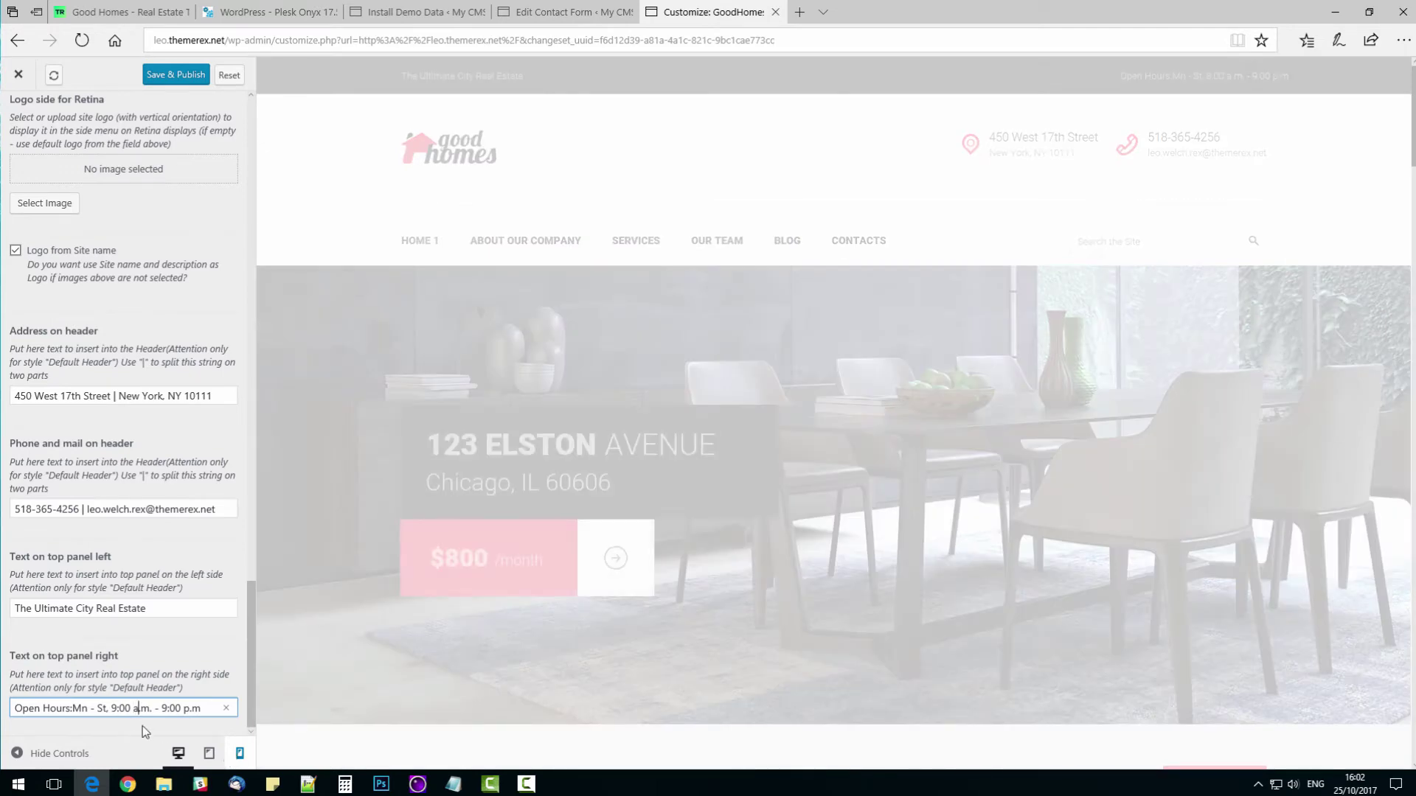
pyautogui.press('BackSpace')
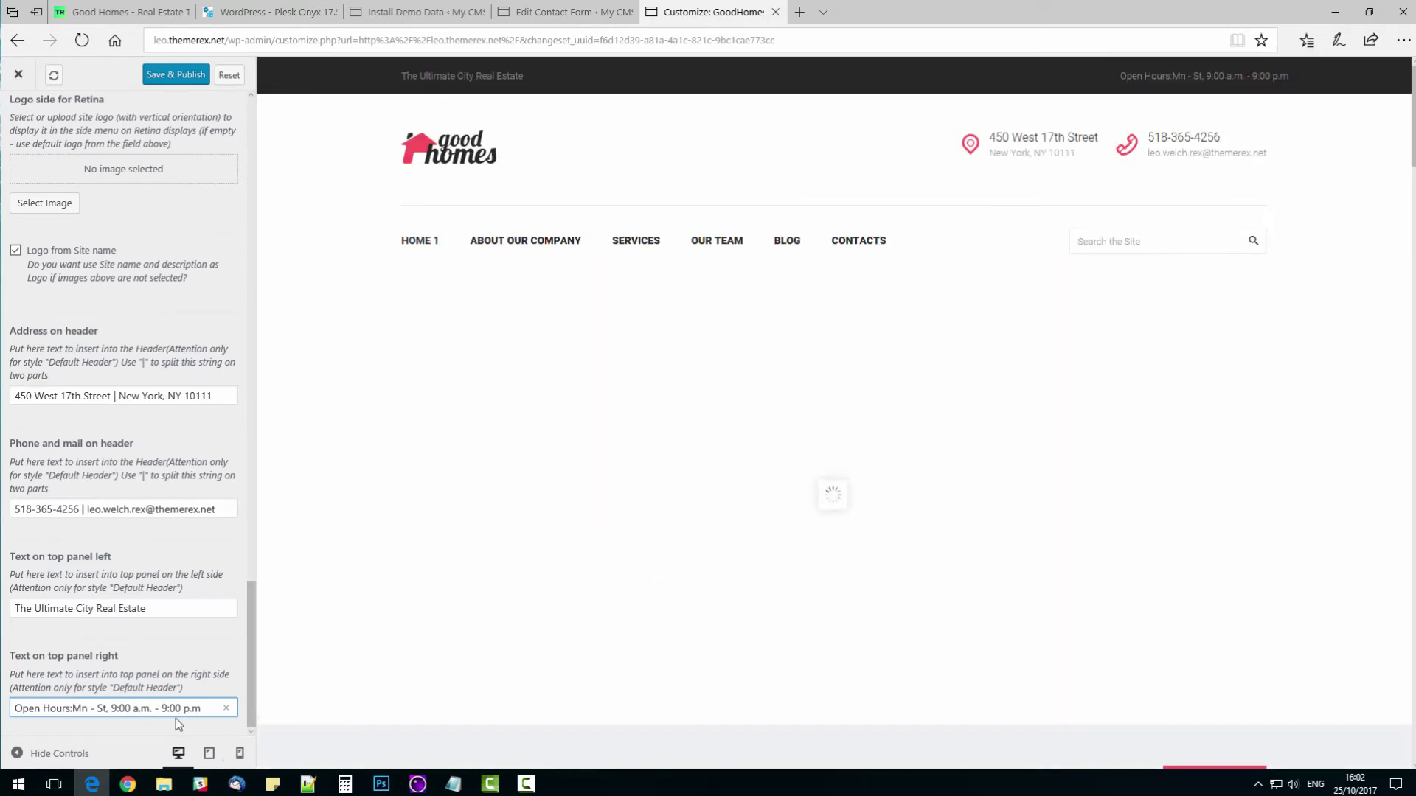
pyautogui.write('8')
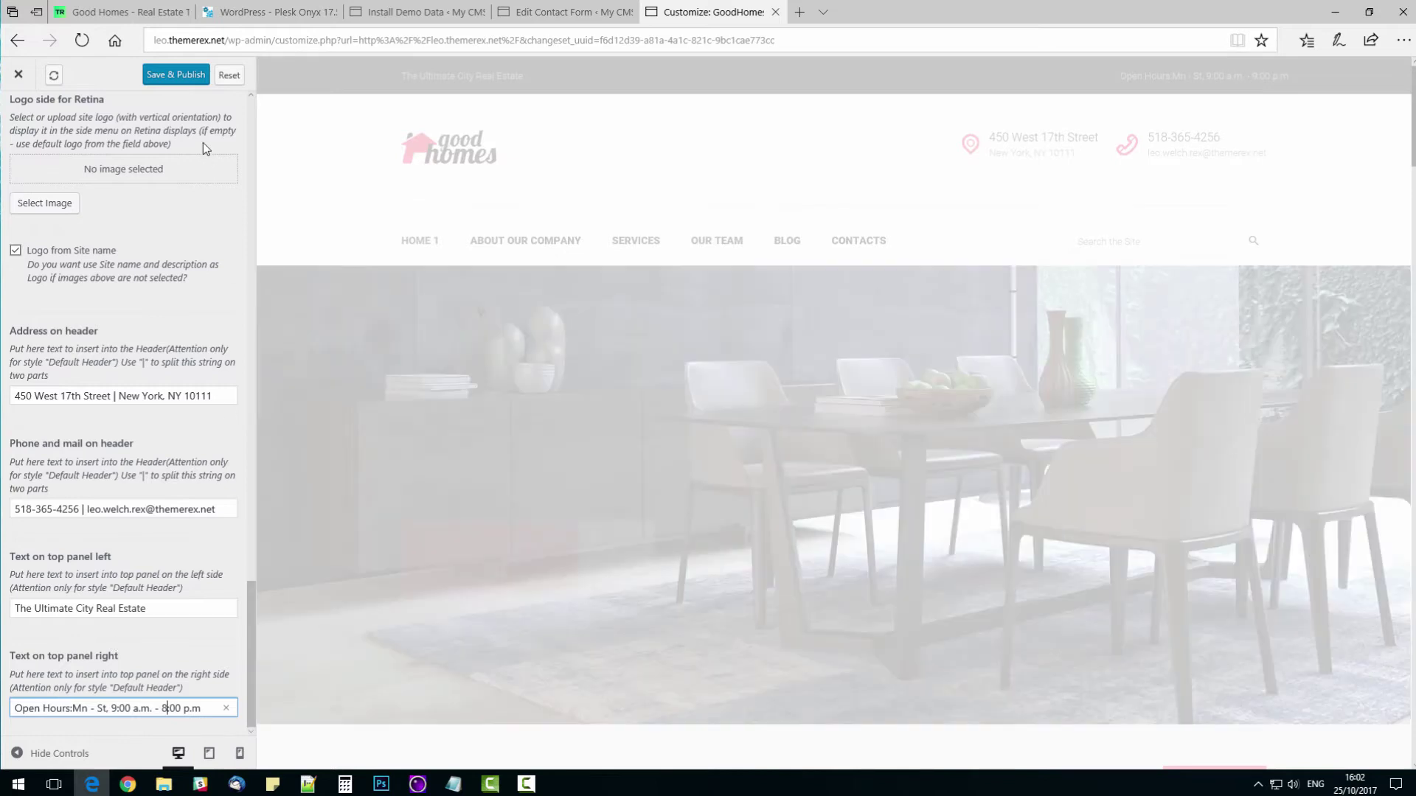
pyautogui.click(174, 76)
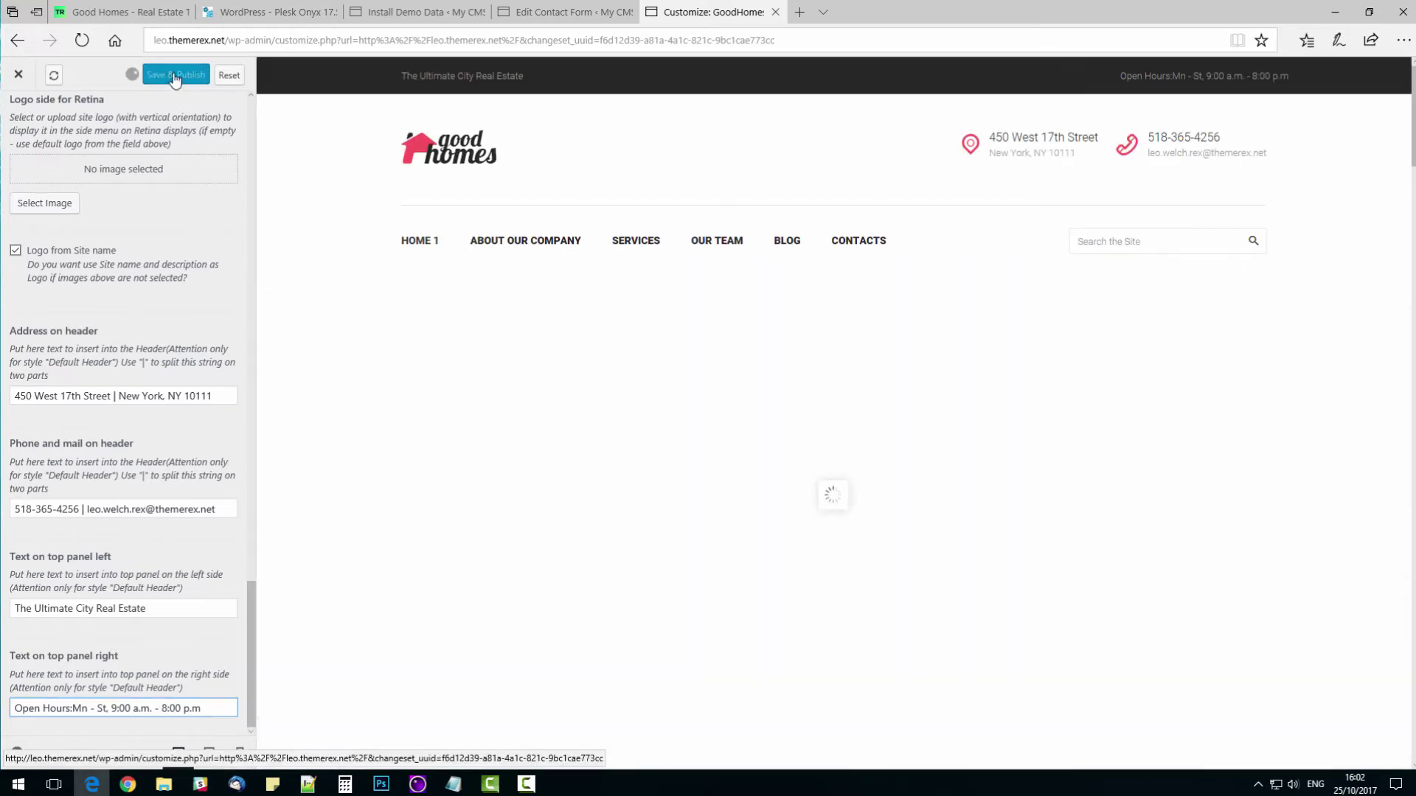
pyautogui.click(26, 86)
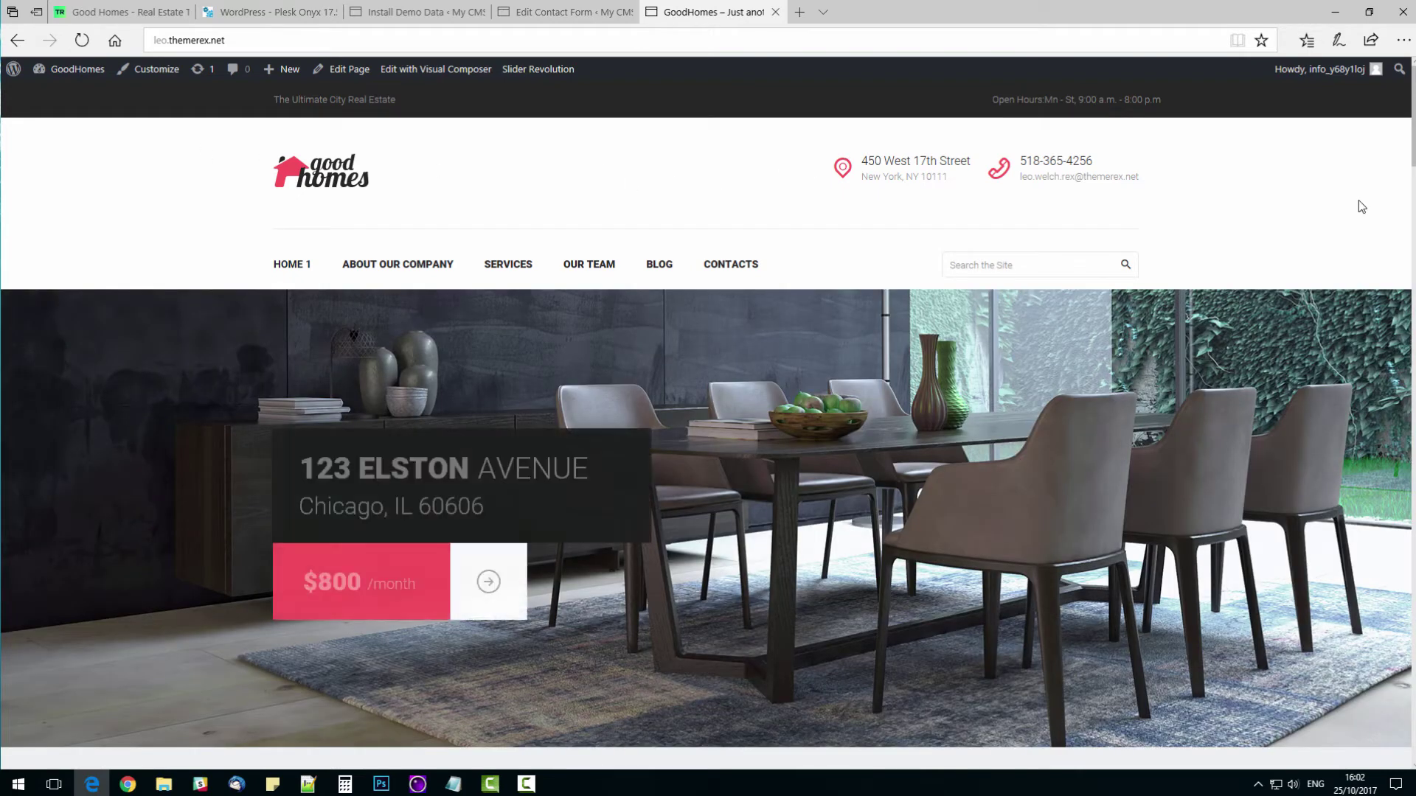
pyautogui.scroll(-6, 1361, 206)
pyautogui.scroll(-3, 1306, 317)
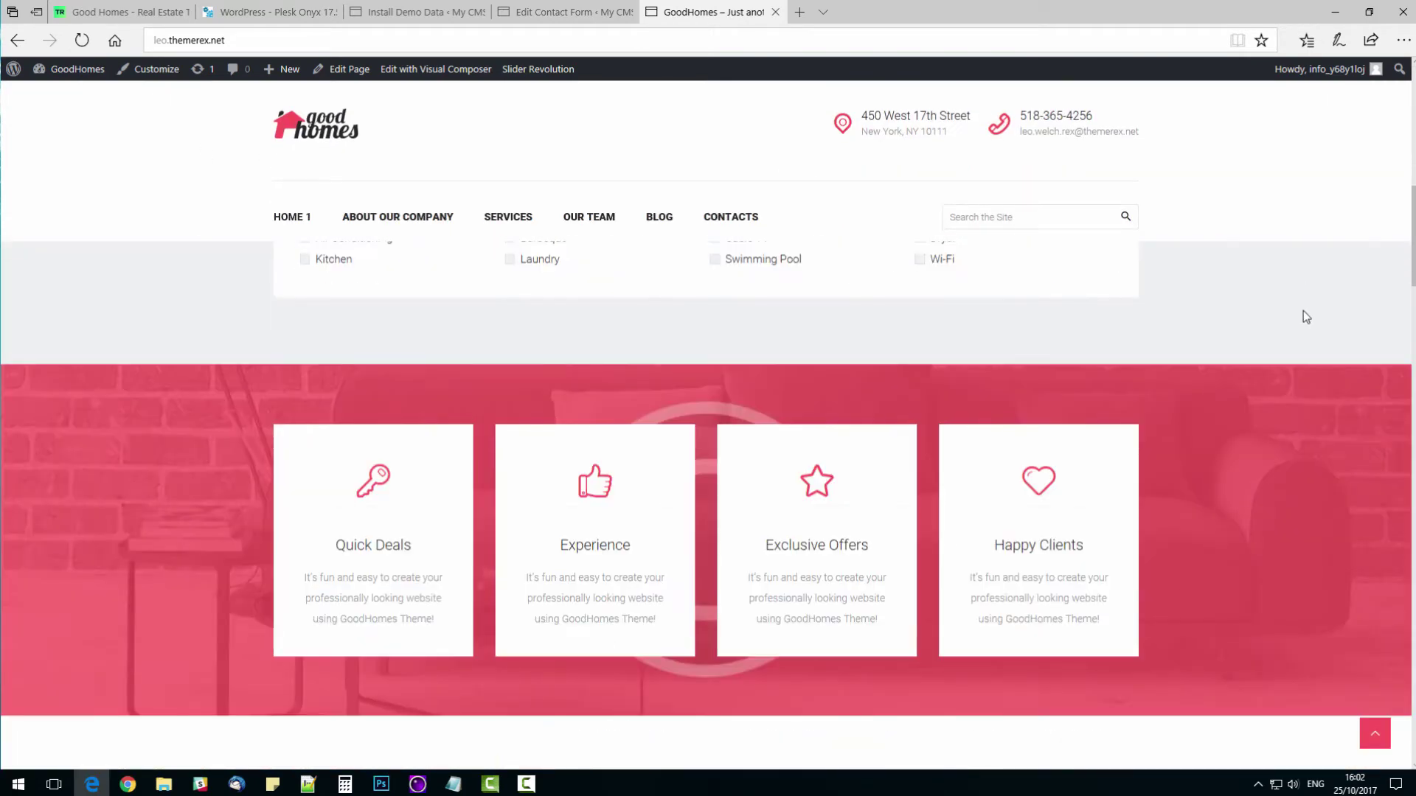
pyautogui.scroll(-3, 1305, 317)
pyautogui.scroll(-5, 1305, 315)
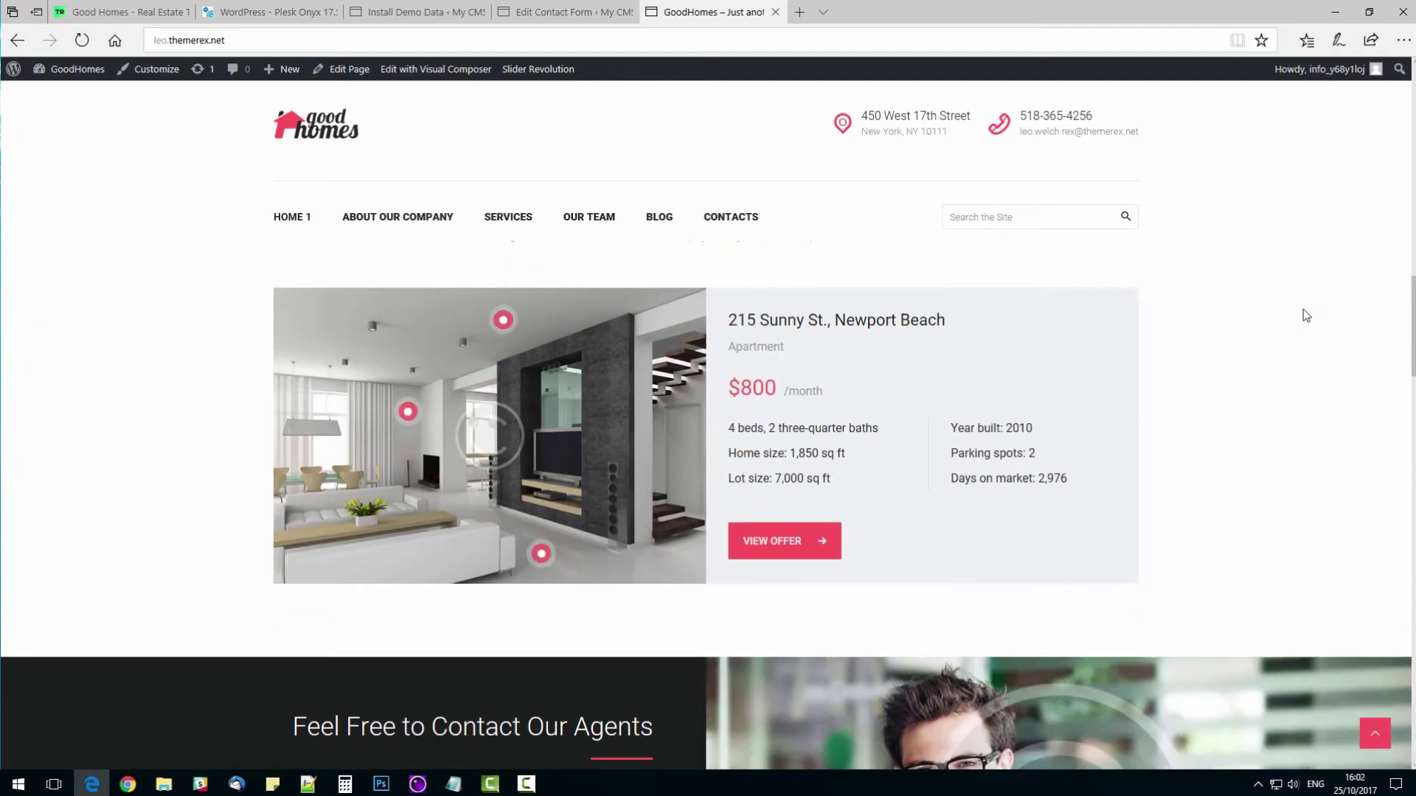
pyautogui.scroll(-5, 1306, 316)
pyautogui.scroll(-2, 1306, 316)
pyautogui.scroll(-6, 1306, 315)
pyautogui.scroll(-1, 1306, 316)
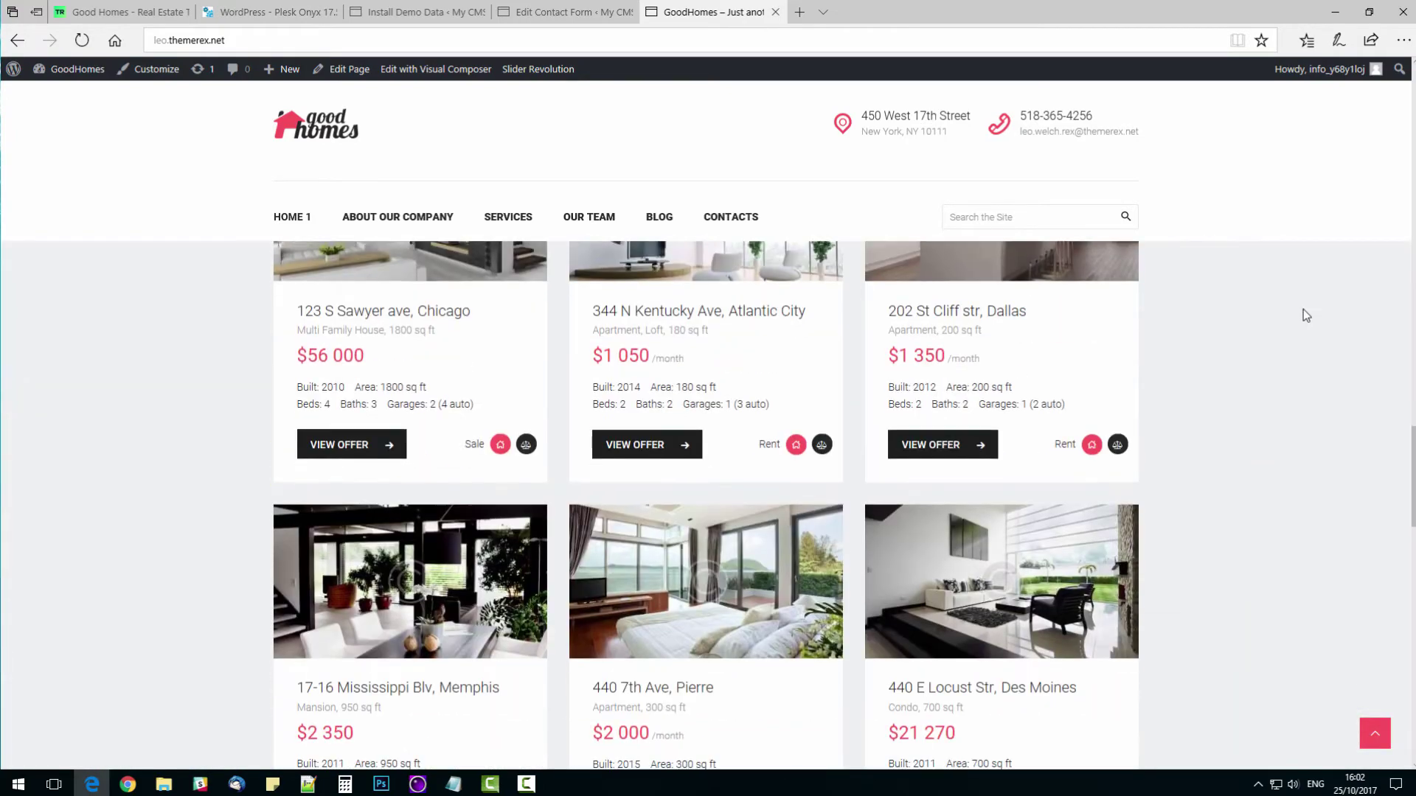
pyautogui.scroll(-4, 1303, 308)
pyautogui.scroll(8, 1303, 309)
pyautogui.scroll(15, 1303, 308)
pyautogui.scroll(8, 1300, 306)
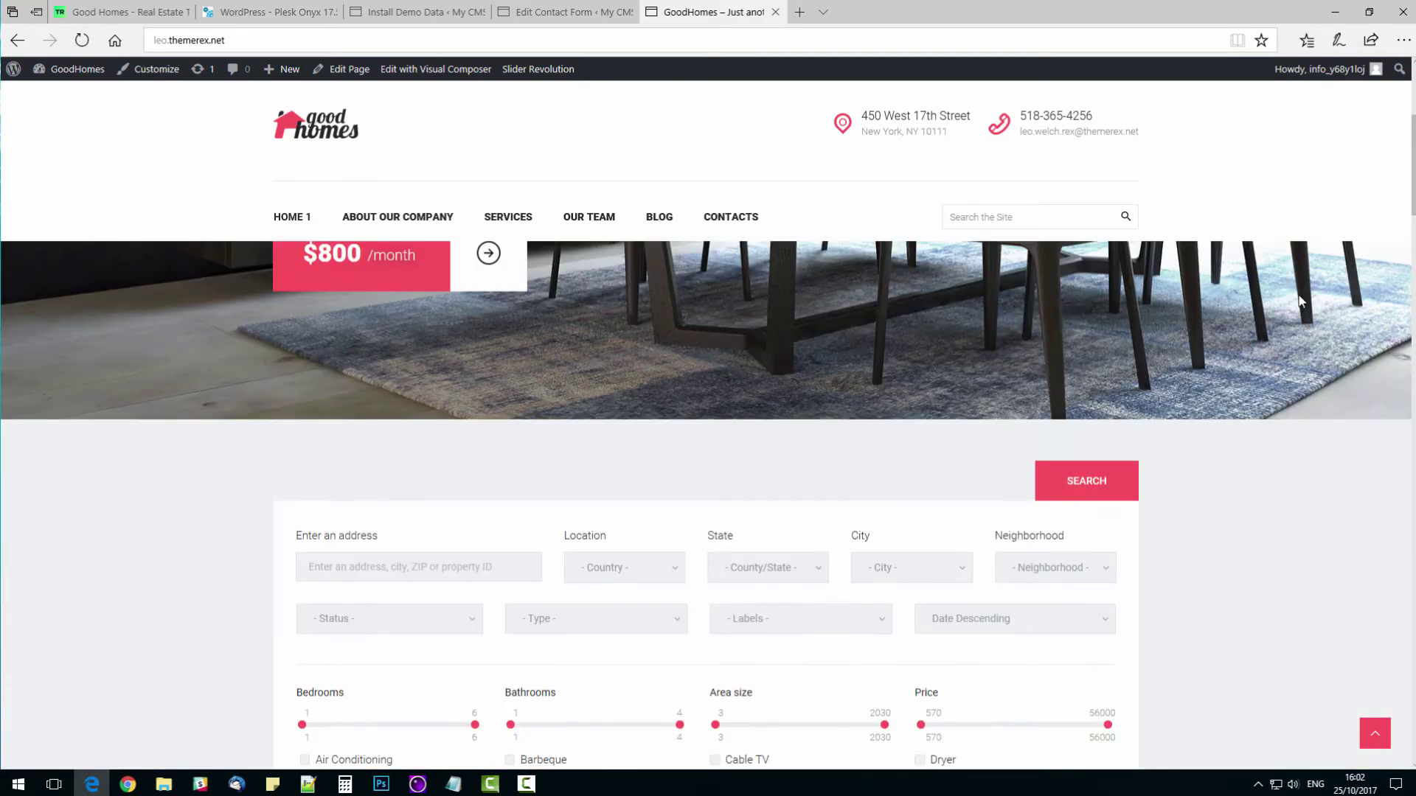
pyautogui.scroll(4, 1299, 307)
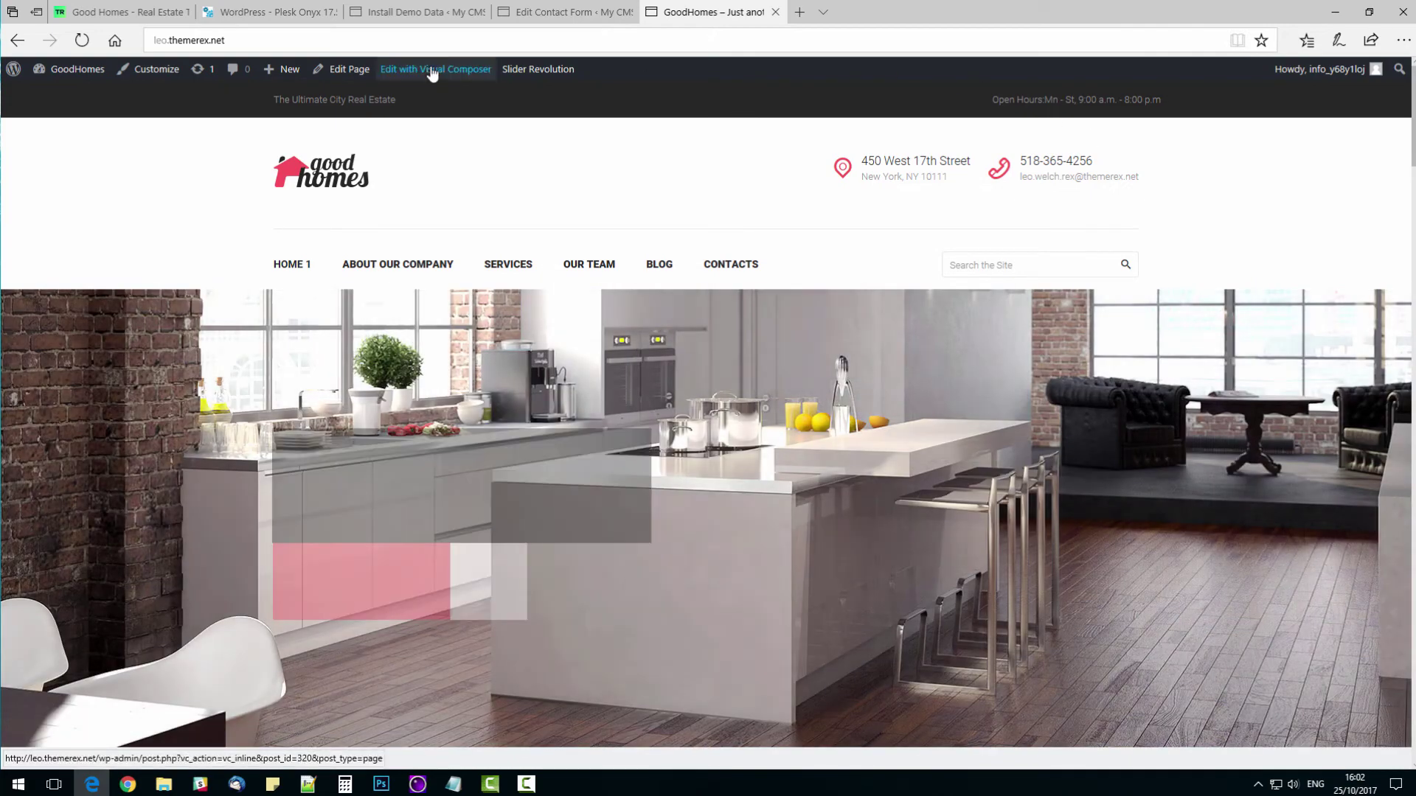
# Open Home 1 in Visual Composer's front-end editor and scroll through its sections to the map
pyautogui.click(437, 74)
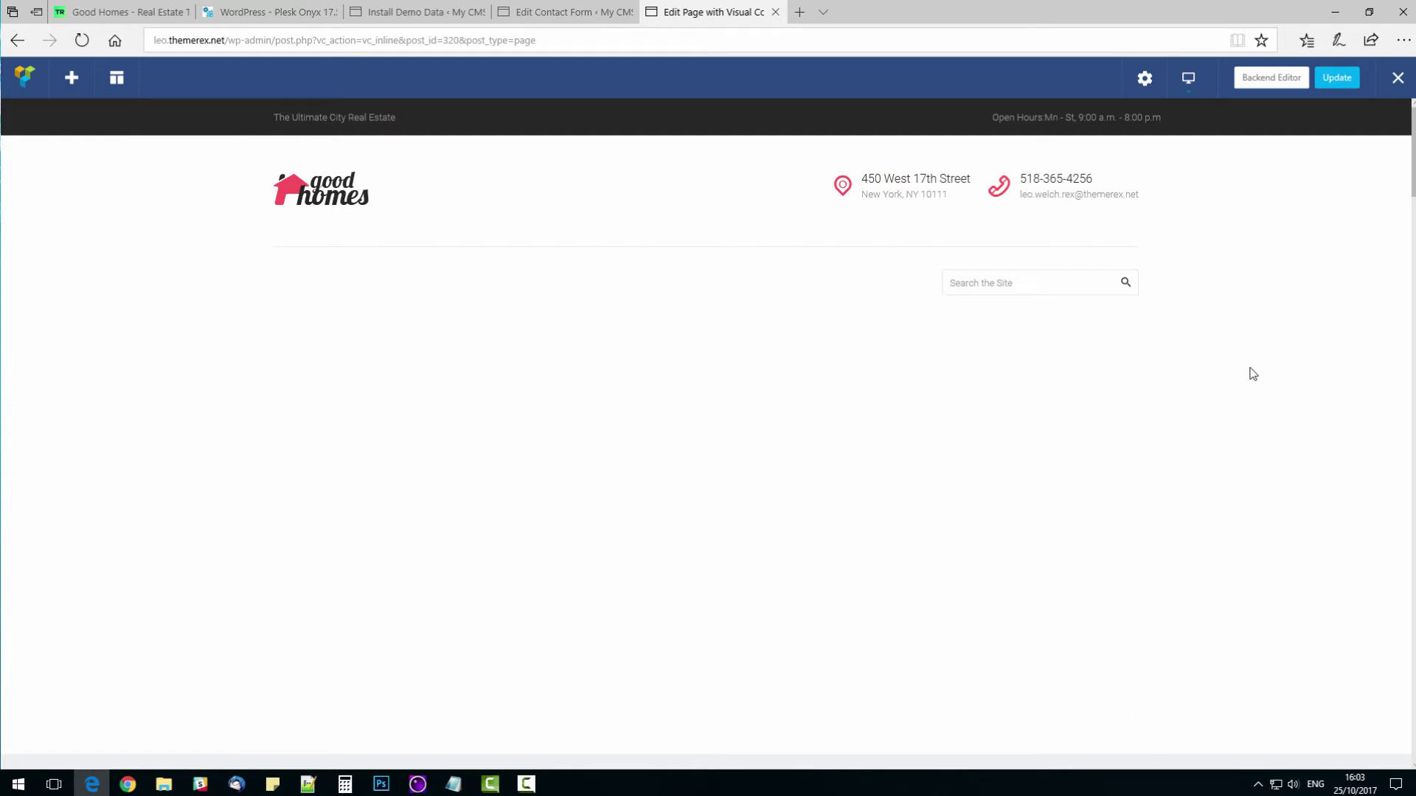
pyautogui.scroll(-2, 1243, 382)
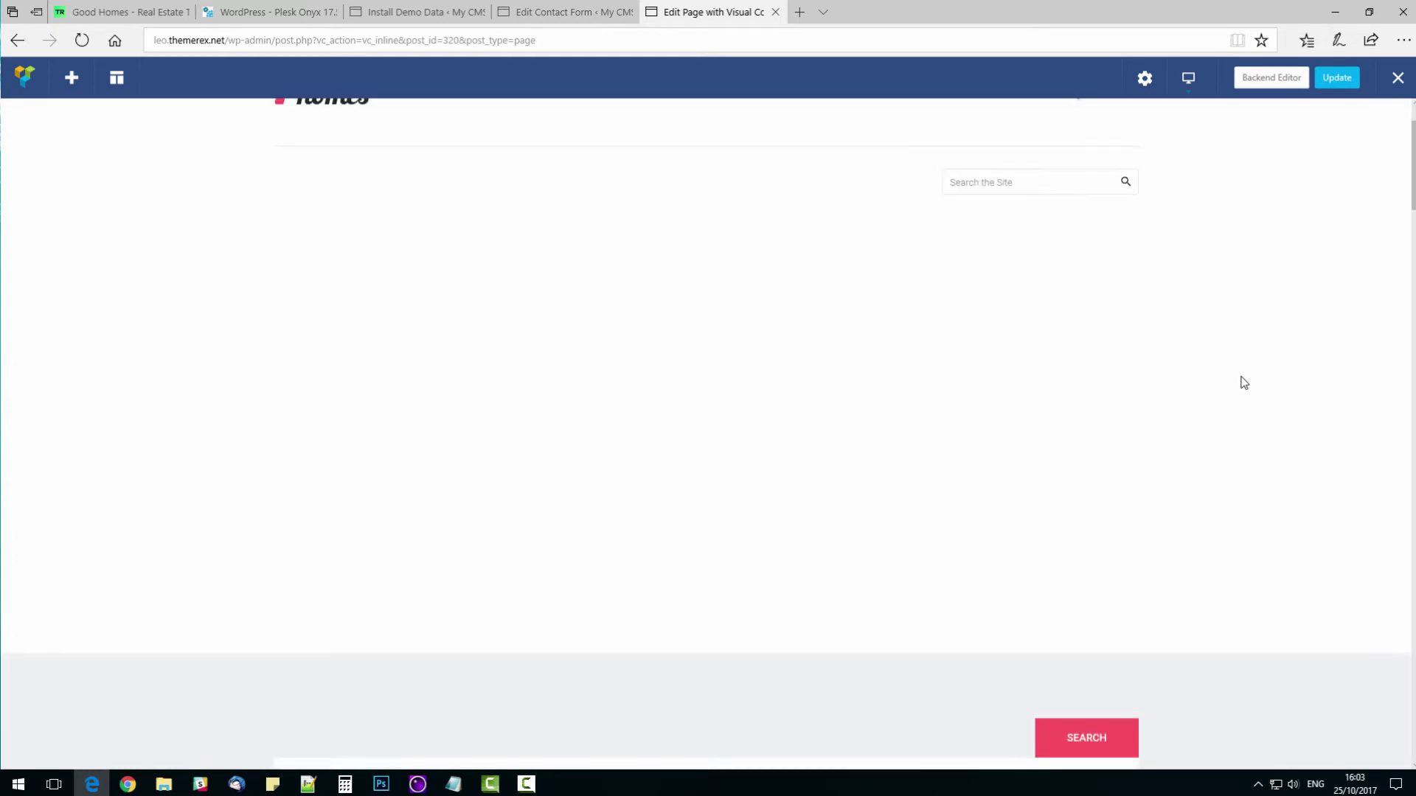
pyautogui.scroll(2, 1244, 382)
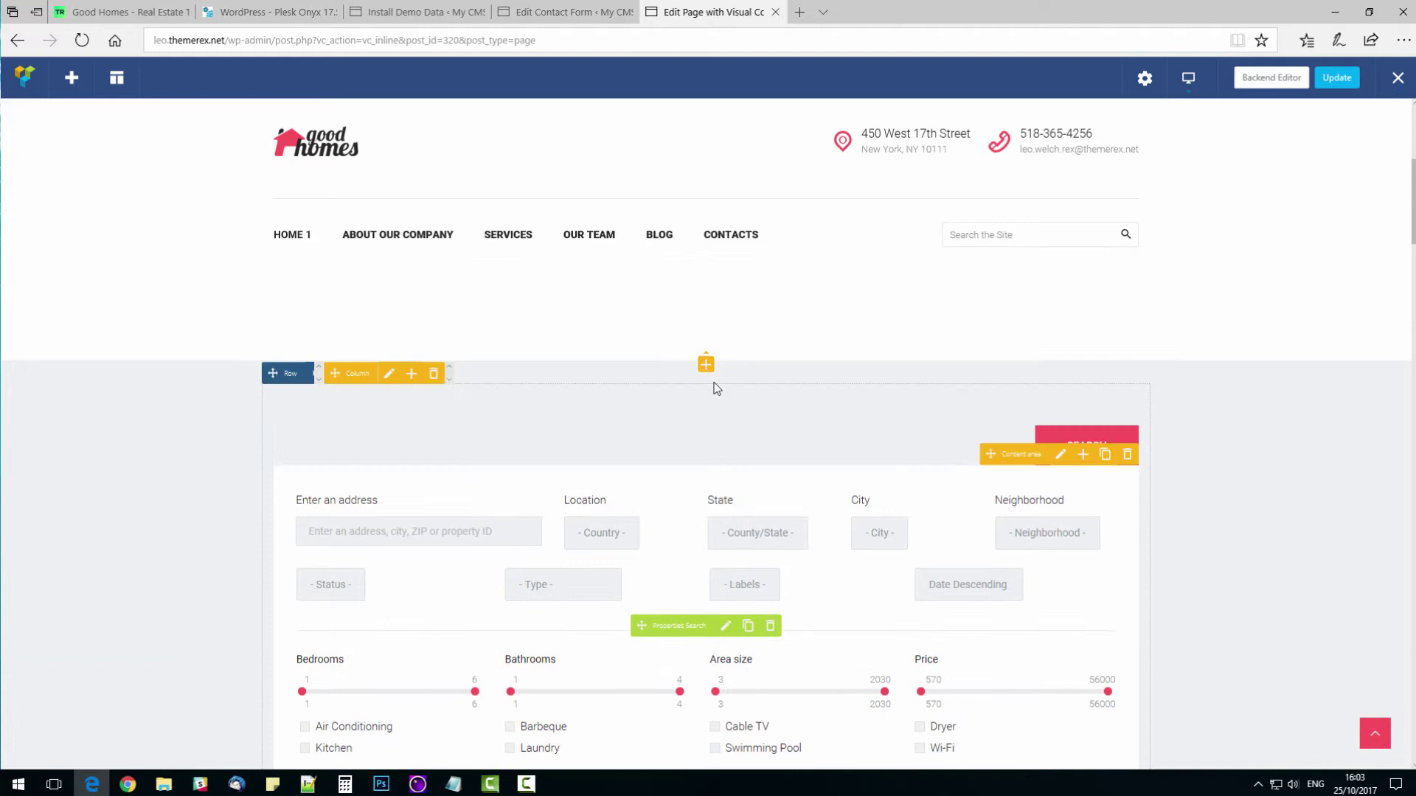
pyautogui.moveTo(679, 521)
pyautogui.scroll(-5, 728, 627)
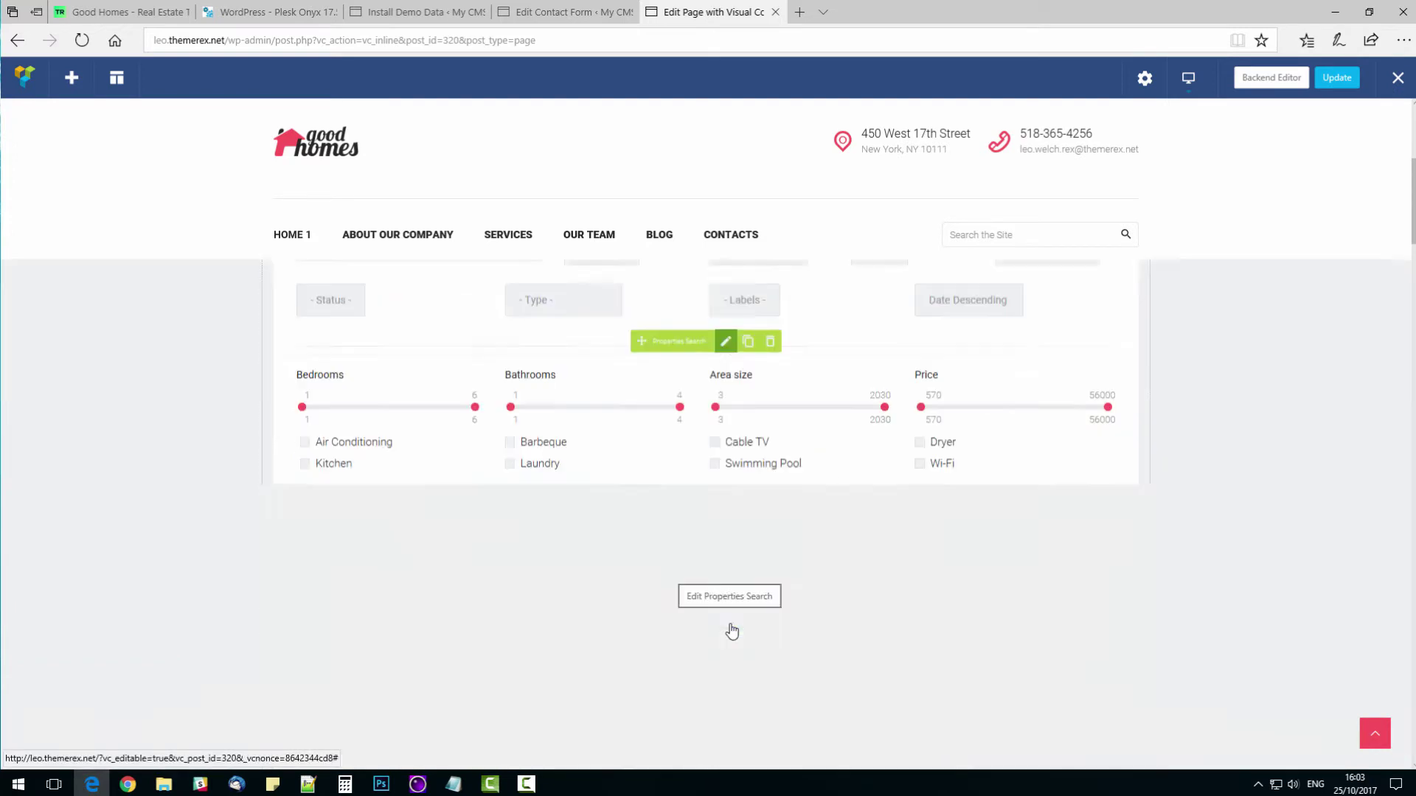
pyautogui.scroll(-3, 732, 629)
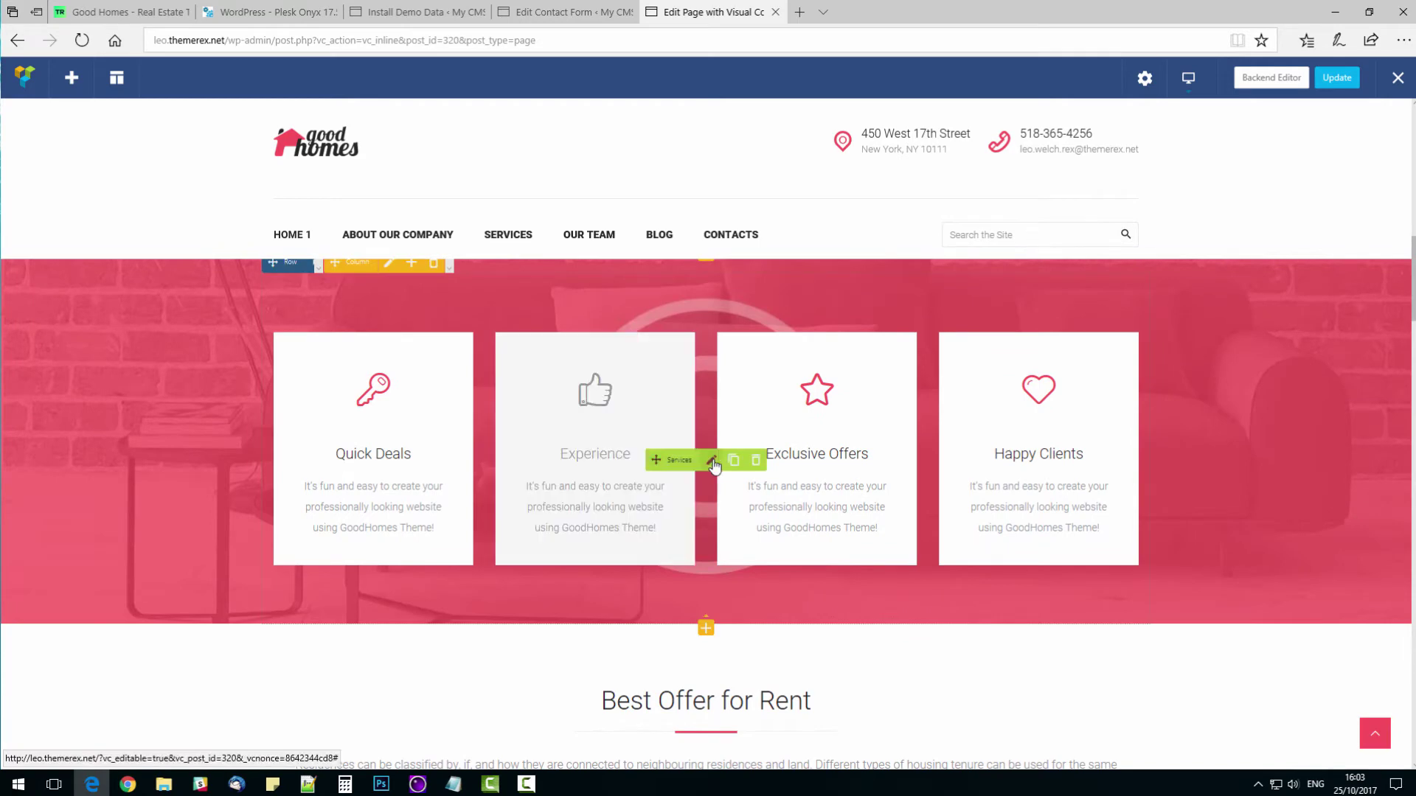
pyautogui.scroll(-3, 736, 537)
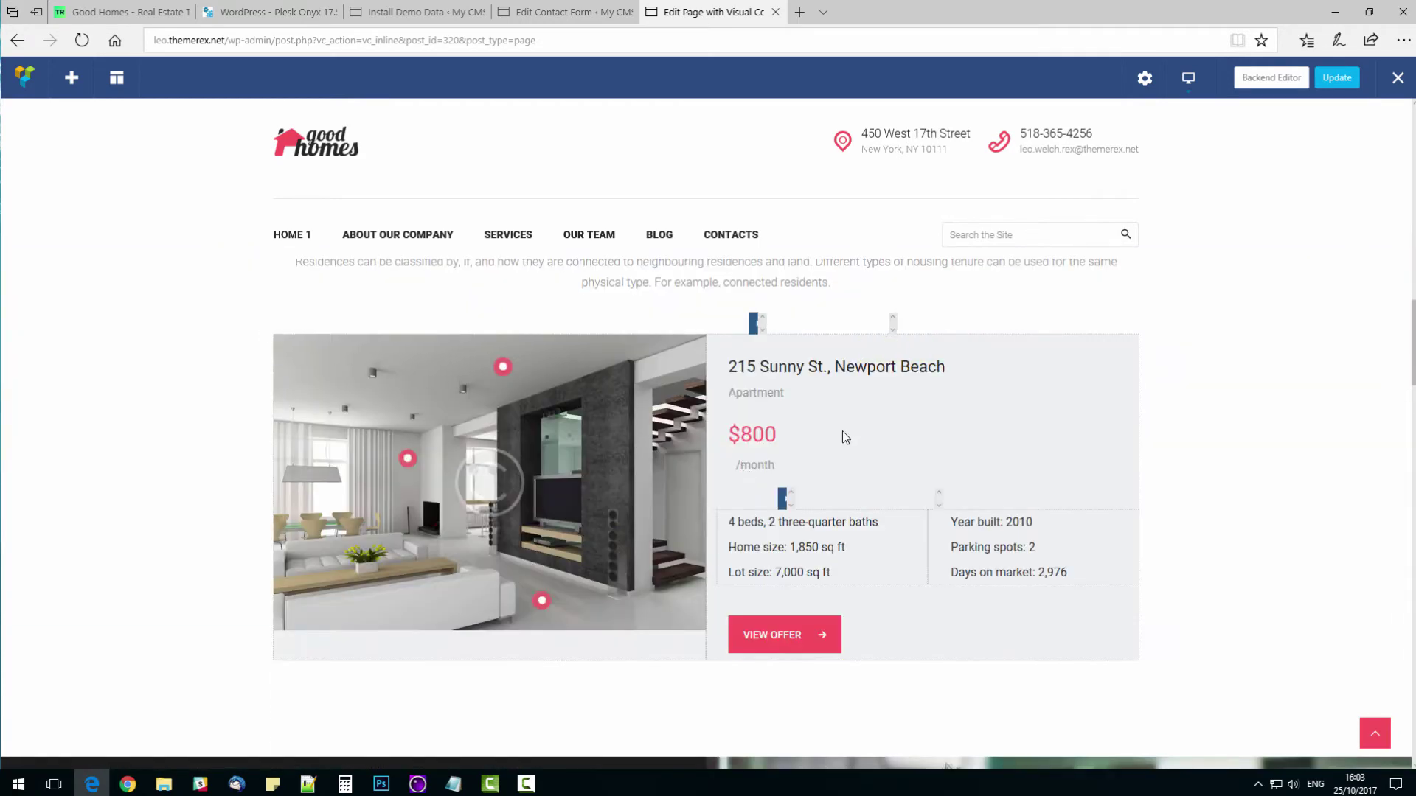
pyautogui.moveTo(771, 321)
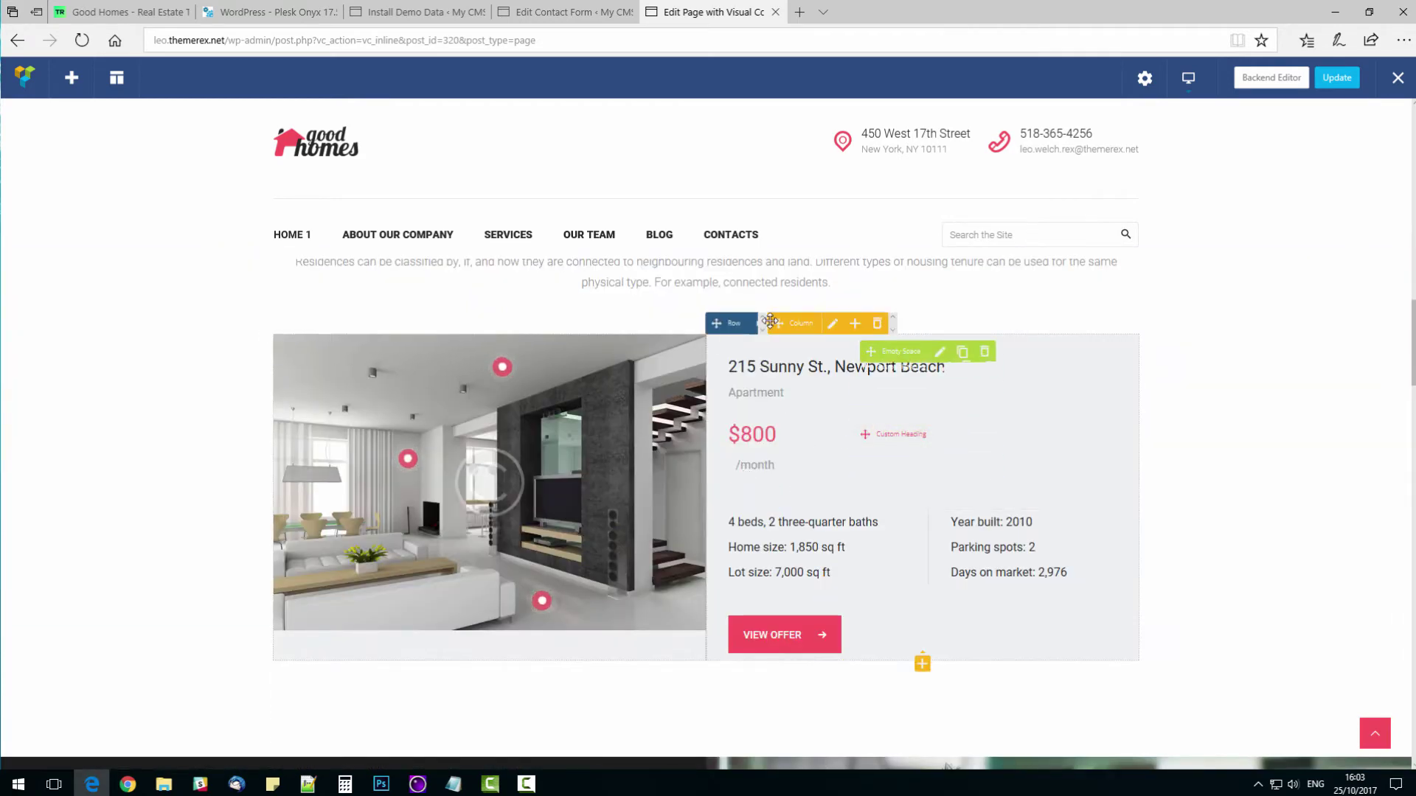
pyautogui.scroll(-2, 664, 442)
pyautogui.scroll(-4, 633, 472)
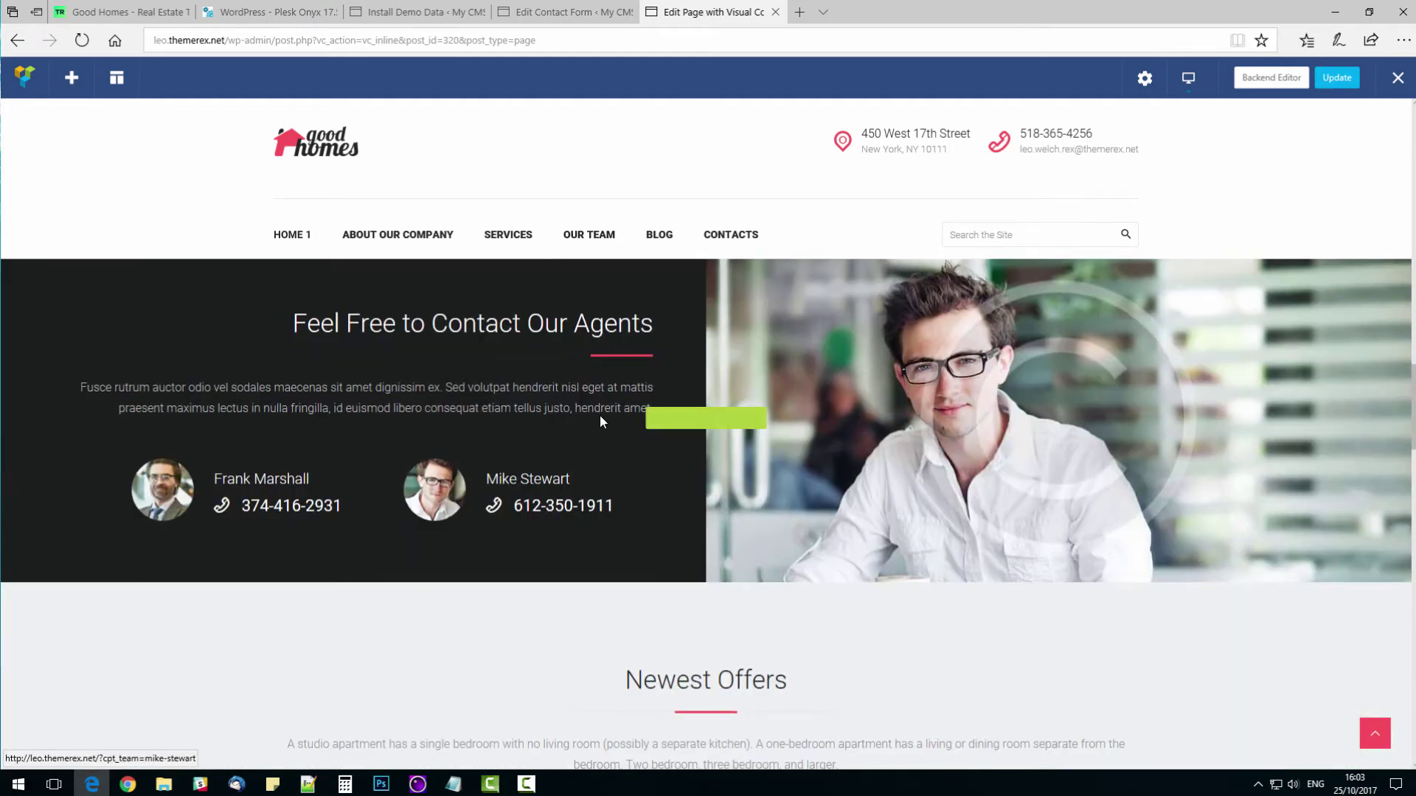
pyautogui.scroll(-2, 704, 424)
pyautogui.scroll(-3, 688, 516)
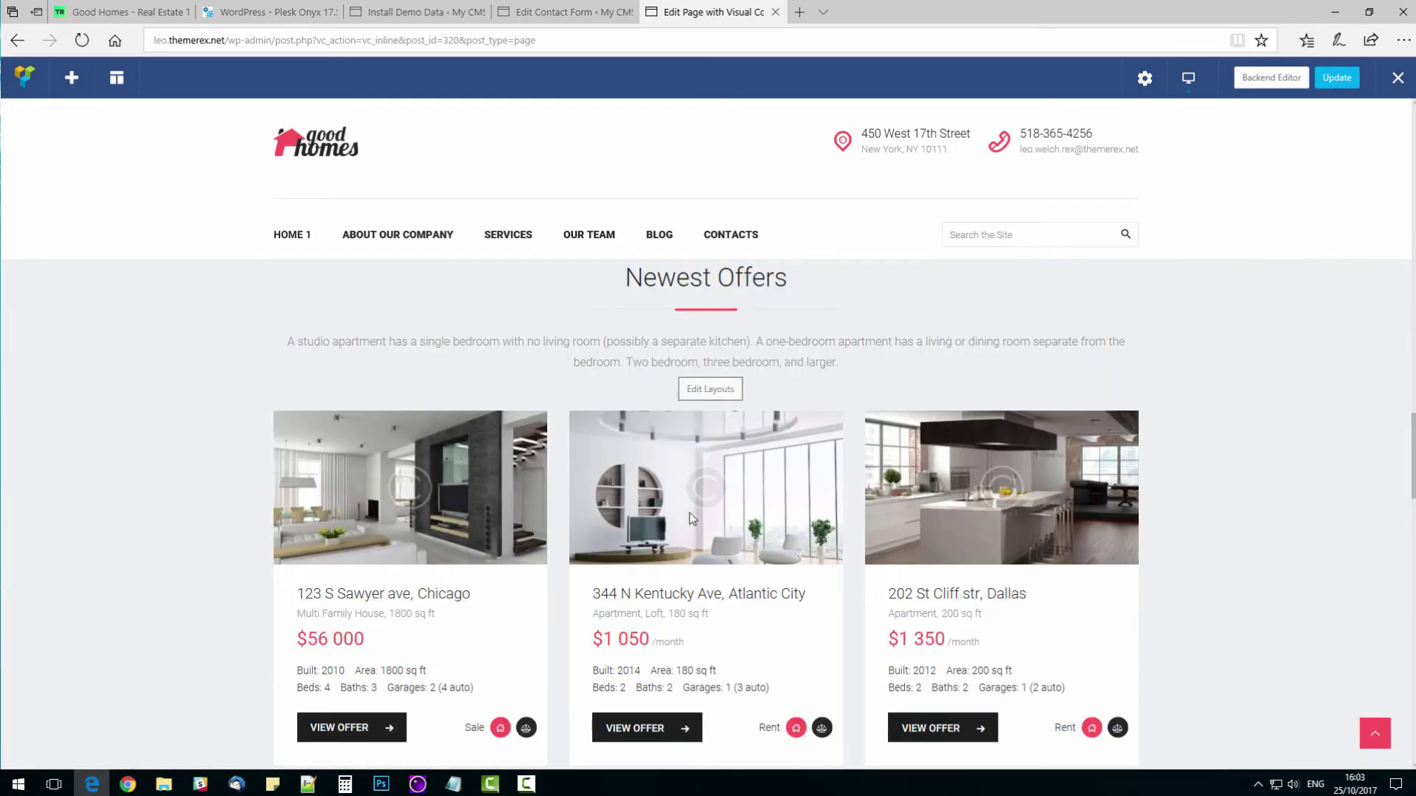
pyautogui.scroll(-5, 708, 516)
pyautogui.scroll(-3, 711, 574)
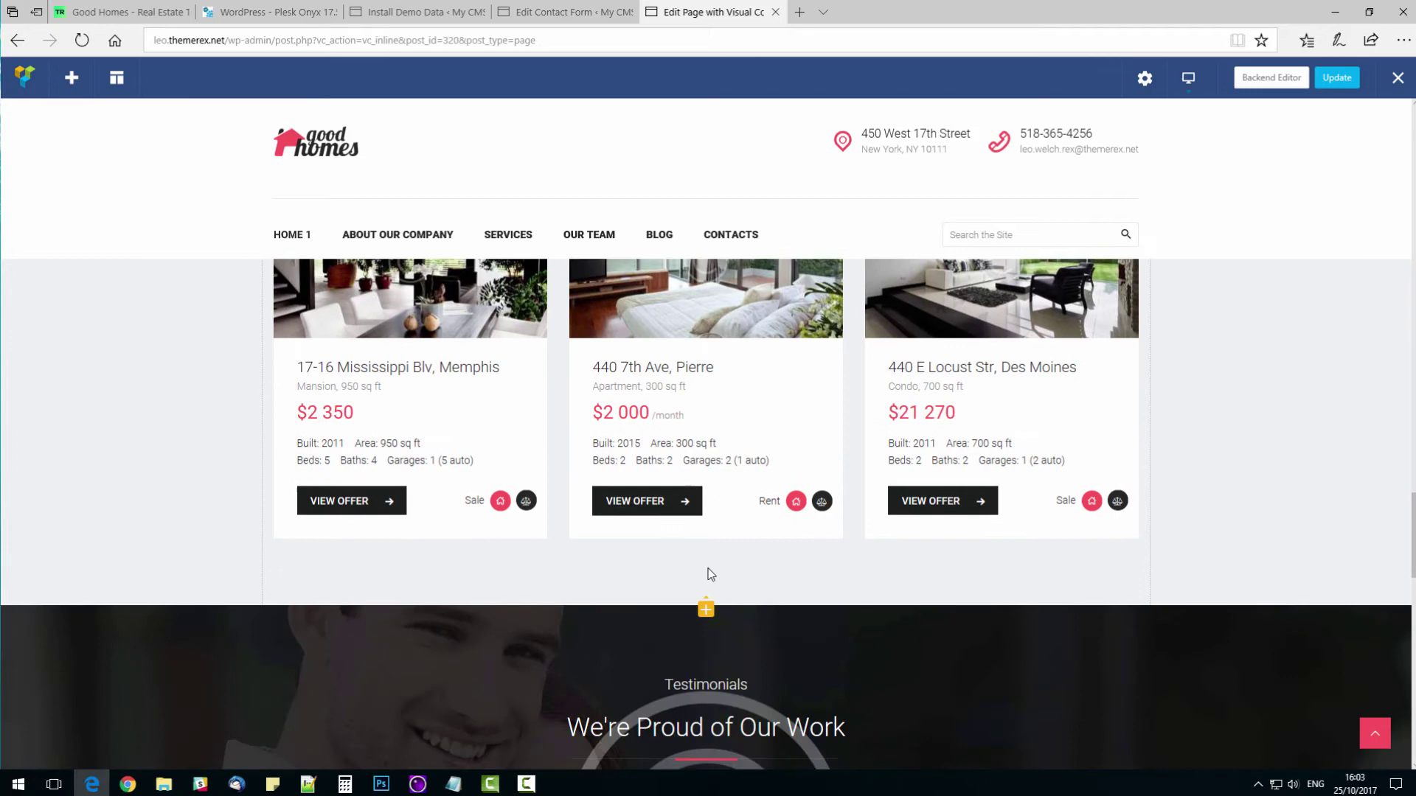
pyautogui.scroll(-3, 710, 574)
pyautogui.scroll(-2, 708, 480)
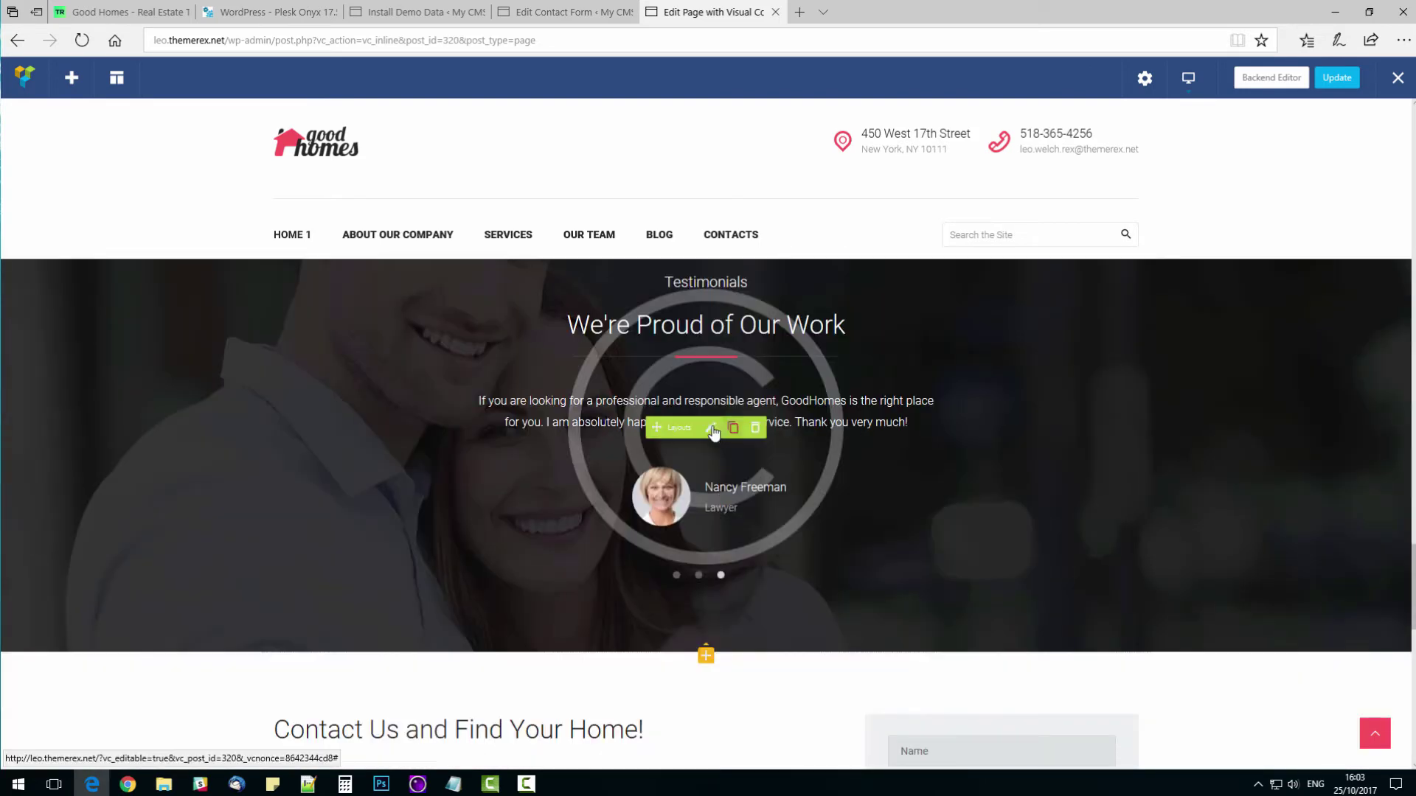
pyautogui.scroll(-5, 721, 490)
pyautogui.scroll(-5, 722, 491)
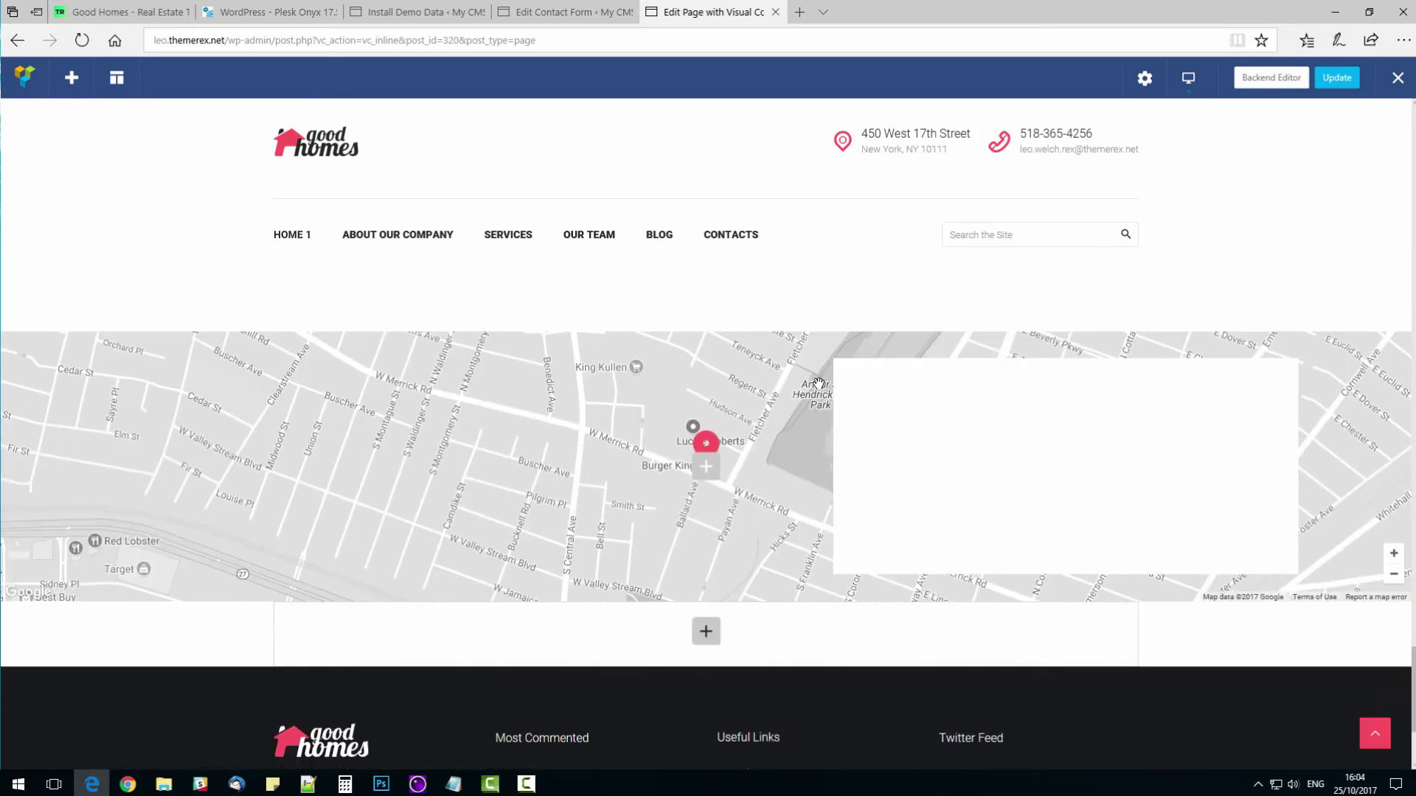
pyautogui.scroll(-3, 818, 384)
pyautogui.scroll(6, 783, 422)
pyautogui.scroll(7, 774, 422)
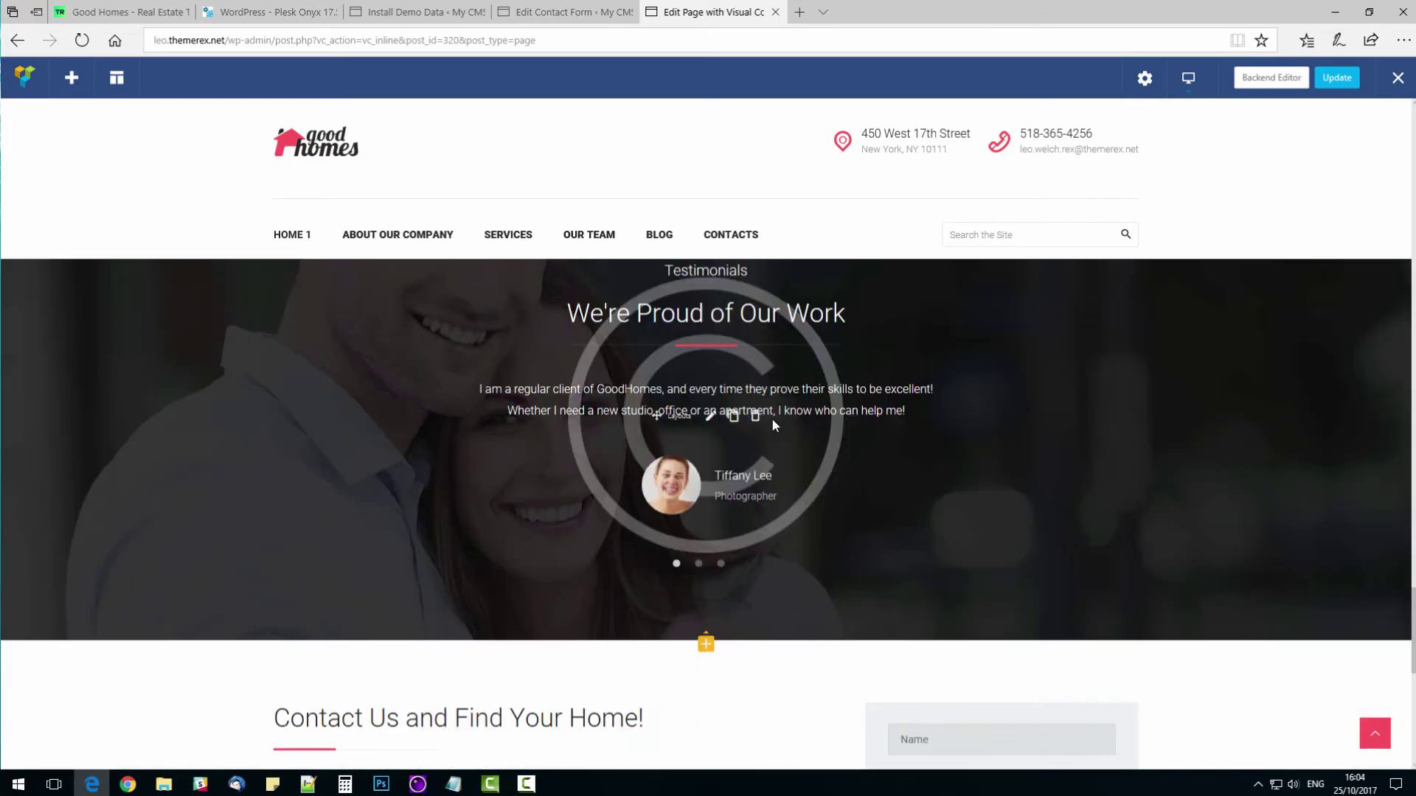
pyautogui.scroll(5, 754, 415)
pyautogui.scroll(5, 758, 392)
pyautogui.scroll(5, 758, 391)
pyautogui.scroll(2, 621, 211)
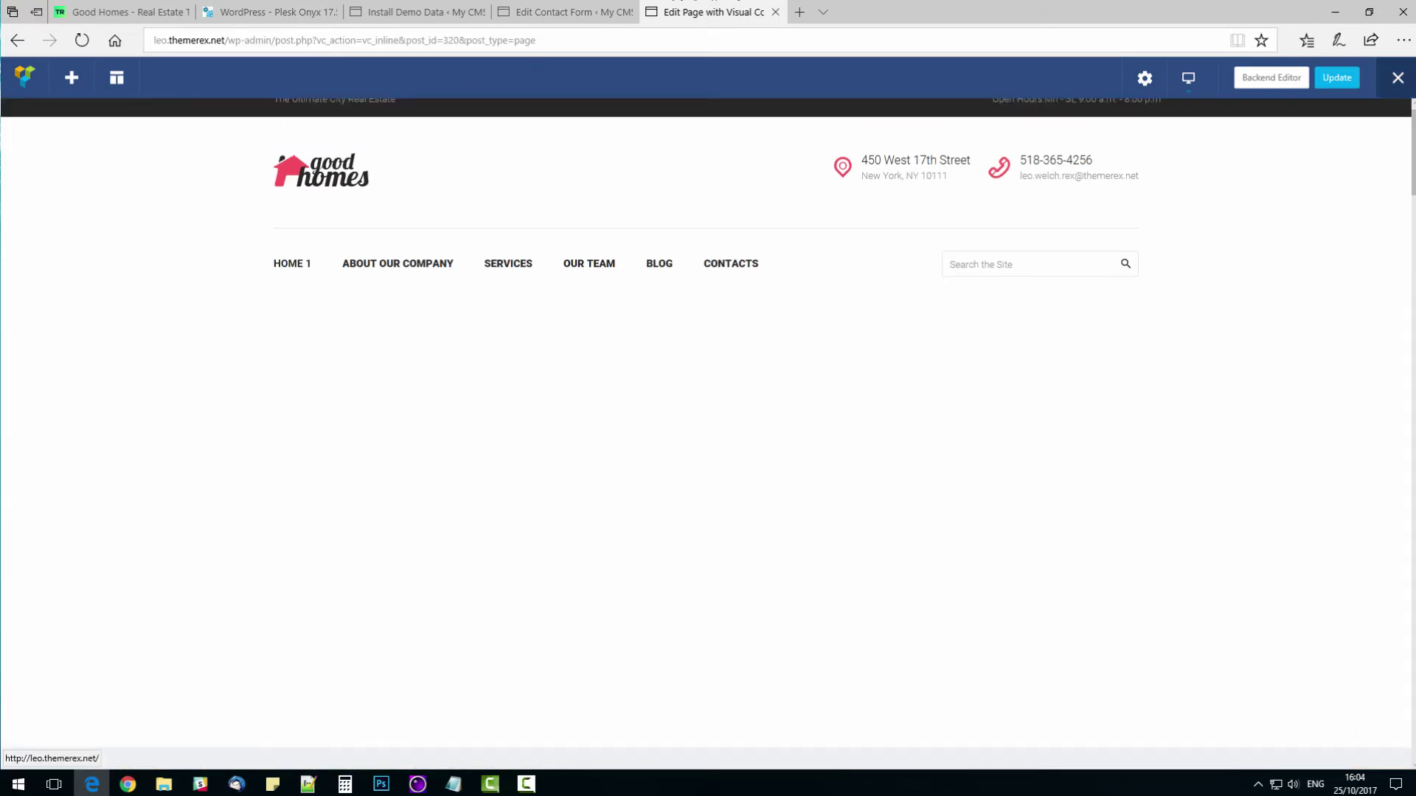
# Close Visual Composer and scroll down the live homepage's property listings
pyautogui.click(1397, 78)
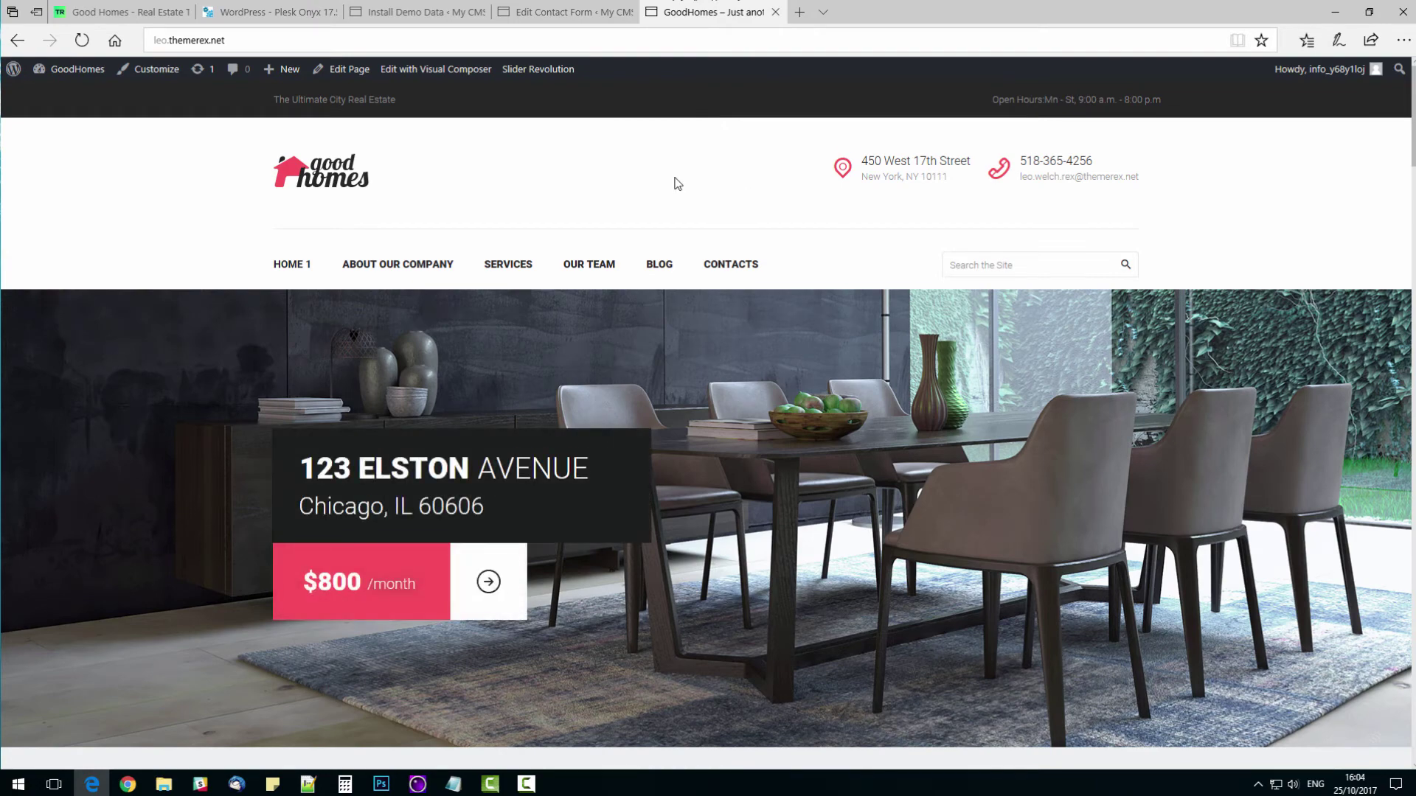
pyautogui.scroll(-5, 677, 183)
pyautogui.scroll(-5, 673, 190)
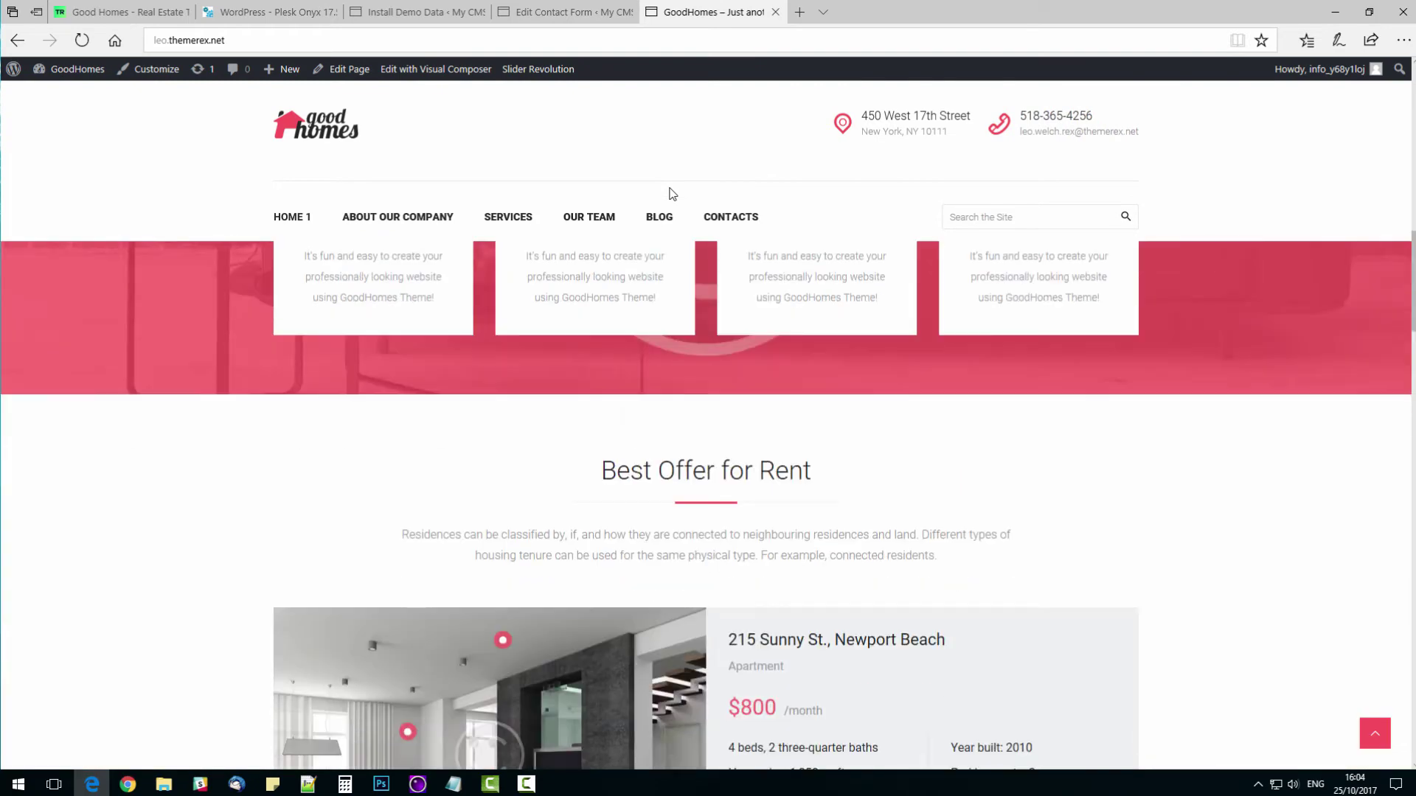
pyautogui.scroll(-5, 673, 194)
pyautogui.scroll(-3, 667, 193)
pyautogui.scroll(-5, 641, 214)
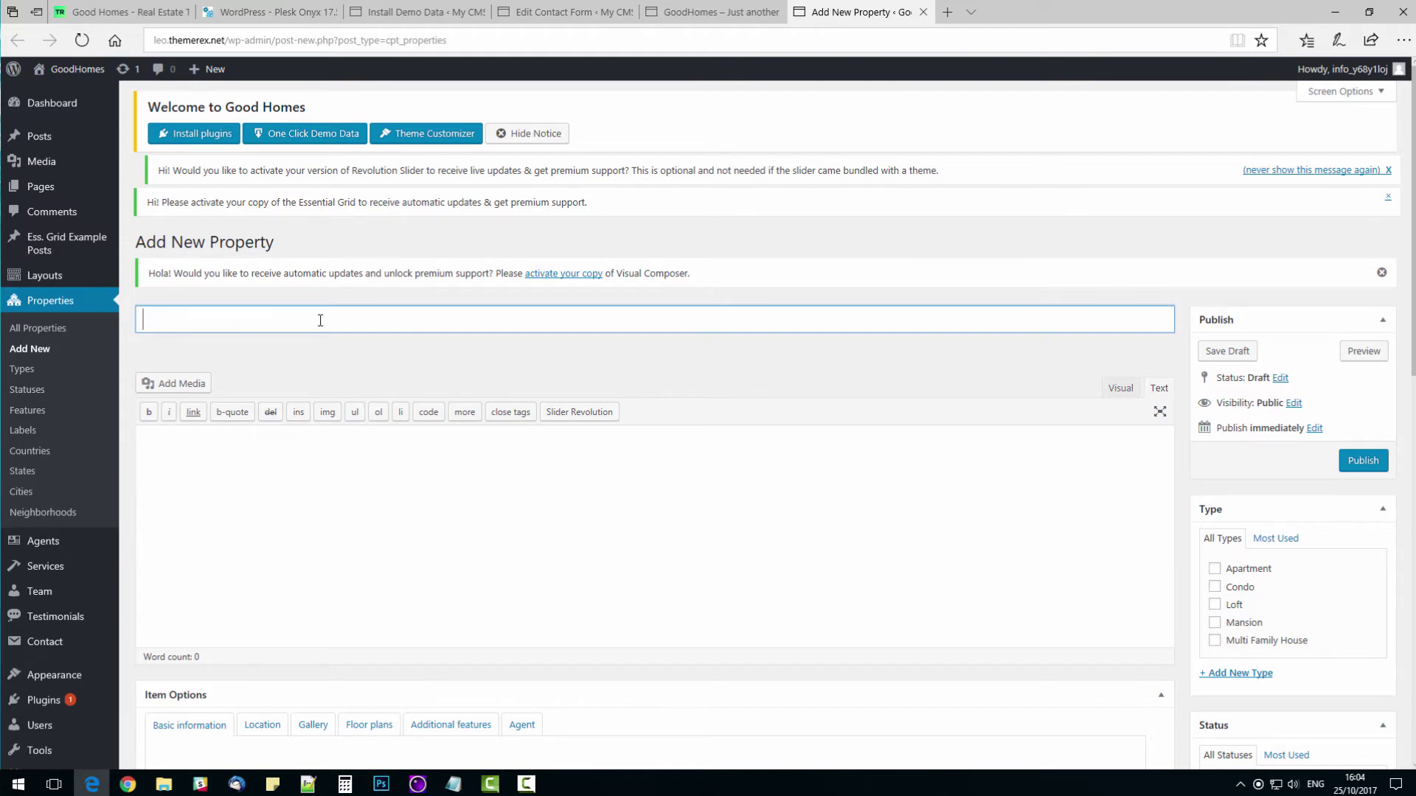
# Title the new property 'Ultimate Appartment' and paste the Caledonia description
pyautogui.write('Ultim')
pyautogui.write('ate A')
pyautogui.write('ppartmenr')
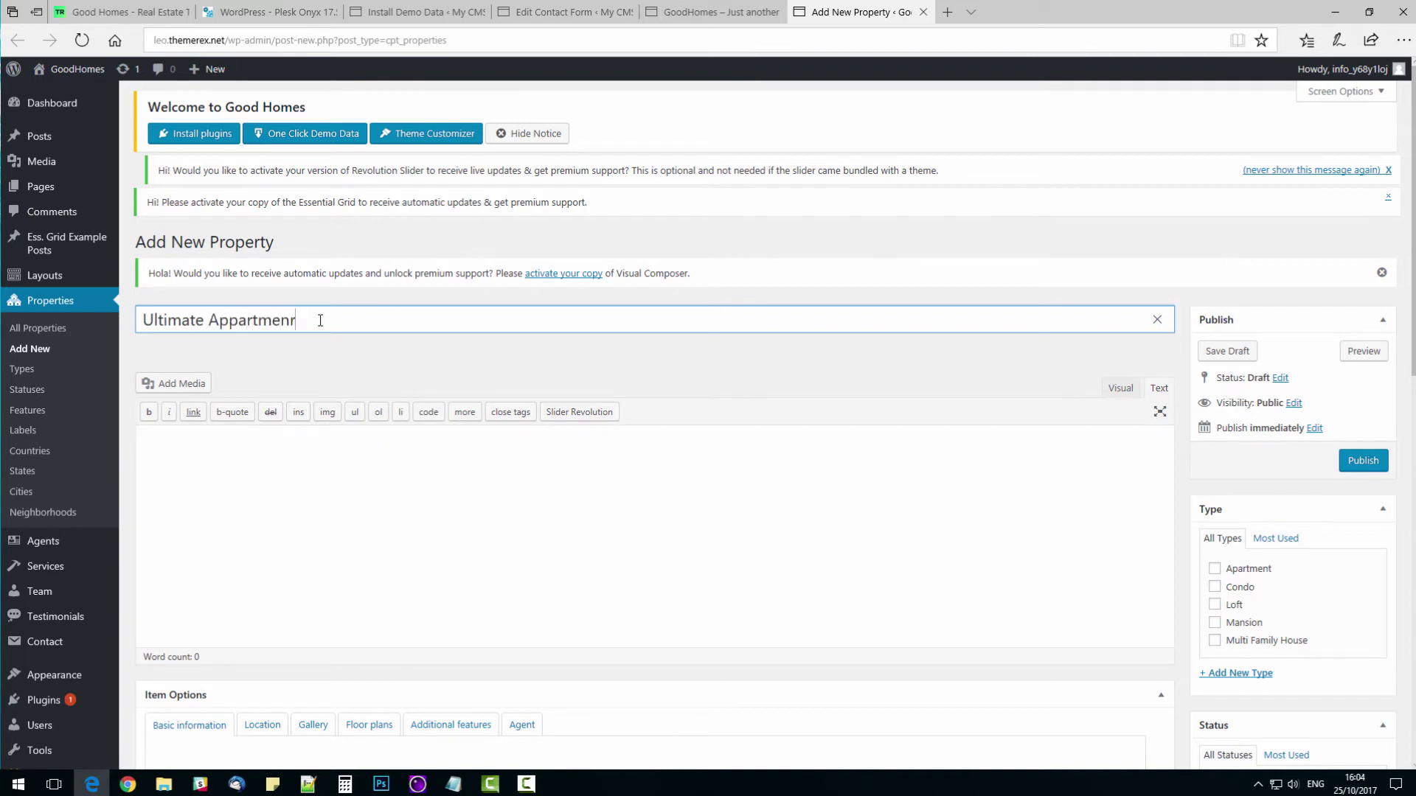
pyautogui.write('t')
pyautogui.click(221, 508)
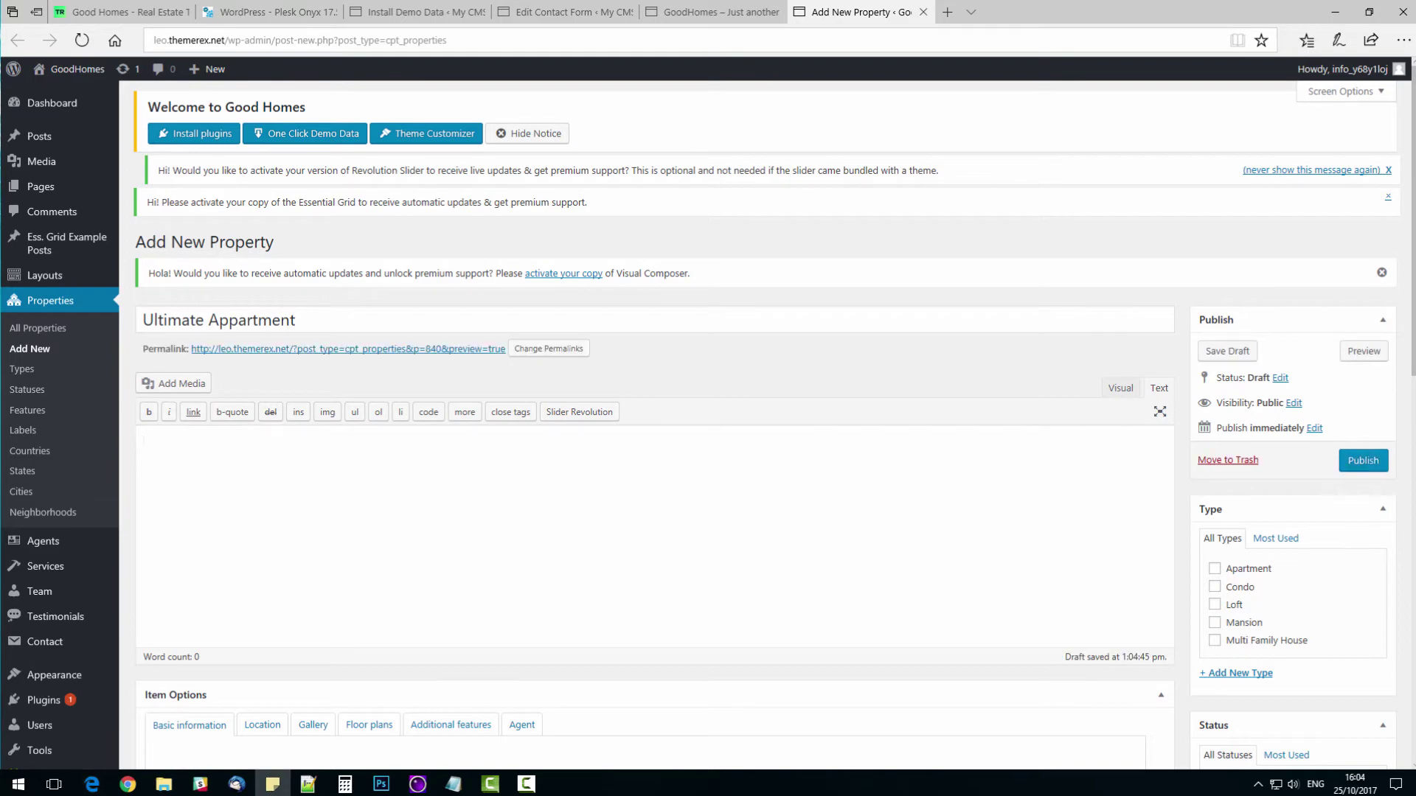
pyautogui.click(480, 530)
pyautogui.write('As the very first luxury condominium built along the High Line, The Caledonia not only boasts luxurious homes with premium amenities, but it remains one of the only residential buildings offering residents direct access to the High Line. Constructed in 2006, The Caledonia, developed by Related and designed by Handel Architects, is the premier West Chelsea residence. The Caledonia is a hybrid building consisting of both luxury condominiums and rentals which operate as separate entities, but common charges are kept to a minimum because of this intelligent design. Investor and pet friendly, pied-à-terre owners are also allowed. The two towers are home to 190 condominiums and 288 rental units, with a variety of unique and well-conceived floor plans, offering something for everyone. At the crossroads of Chelsea, The West Village, The Meat Packing District, and minutes to Chelsea Market, Hudson River Park and Chelsea Piers, The Caledonia is positioned at the nexus of culture, entertainment and convenience.')
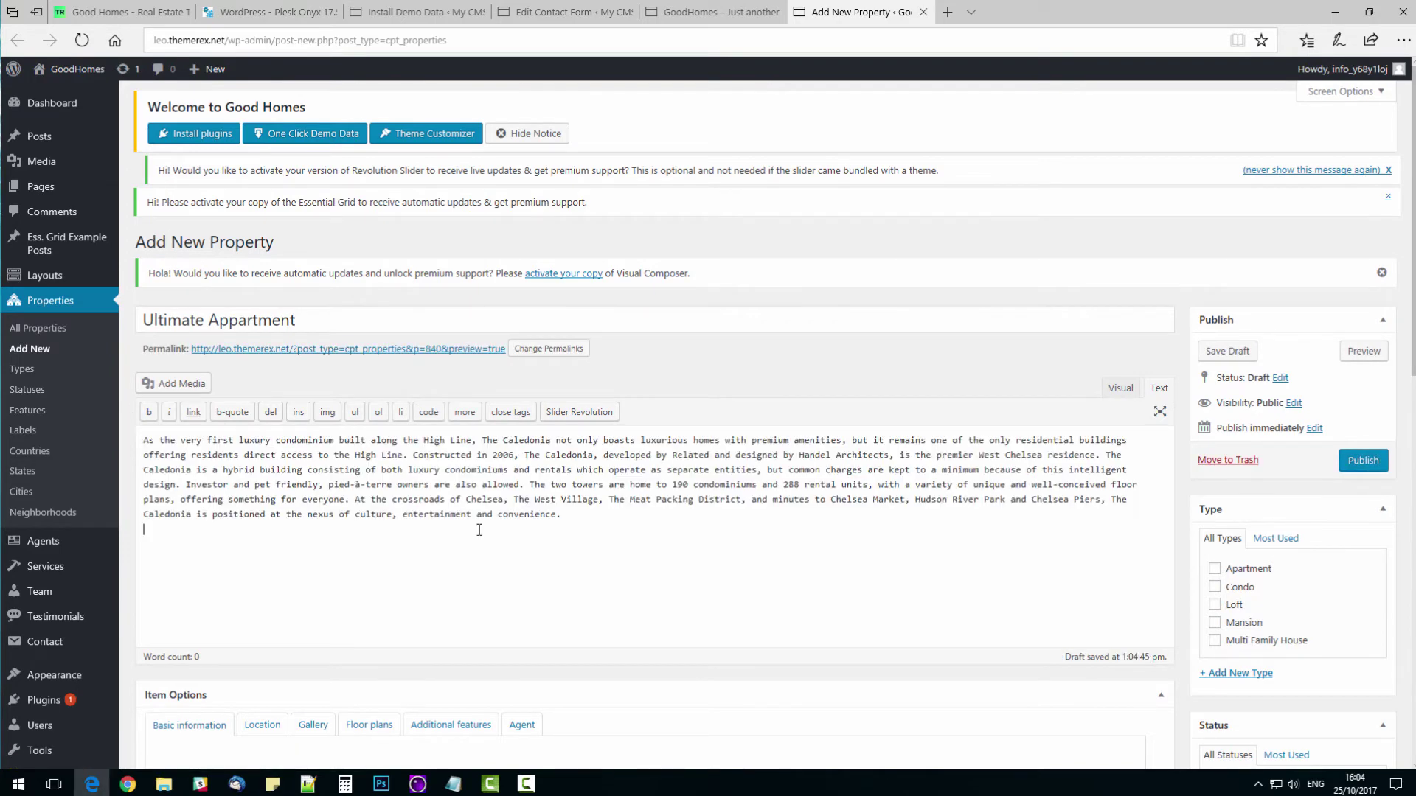
pyautogui.scroll(-3, 759, 527)
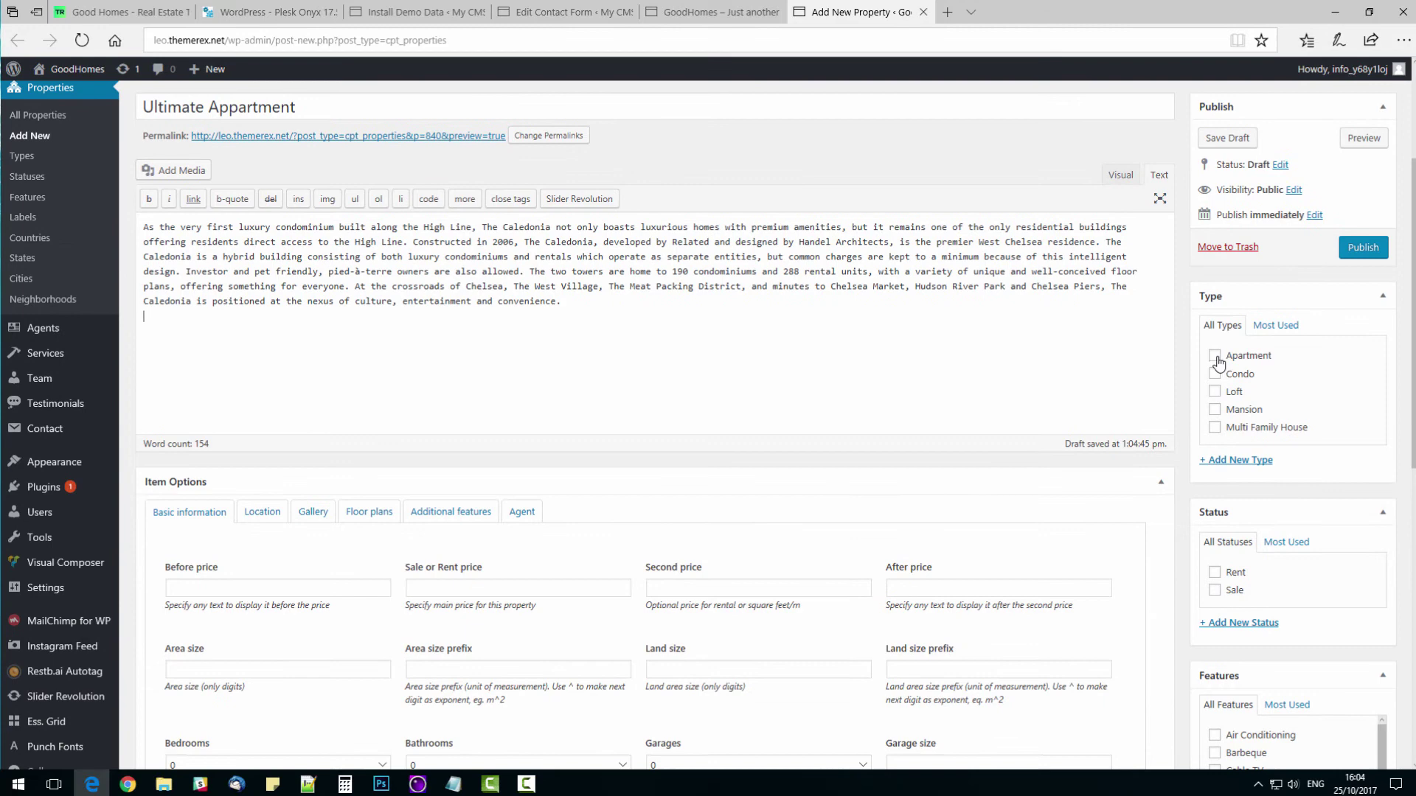
# Set type Apartment, status Rent, and features Air Conditioning, Cable TV, Dryer, Kitchen, Laundry, Wi-Fi
pyautogui.click(1214, 356)
pyautogui.click(1214, 573)
pyautogui.scroll(-3, 992, 420)
pyautogui.click(1215, 522)
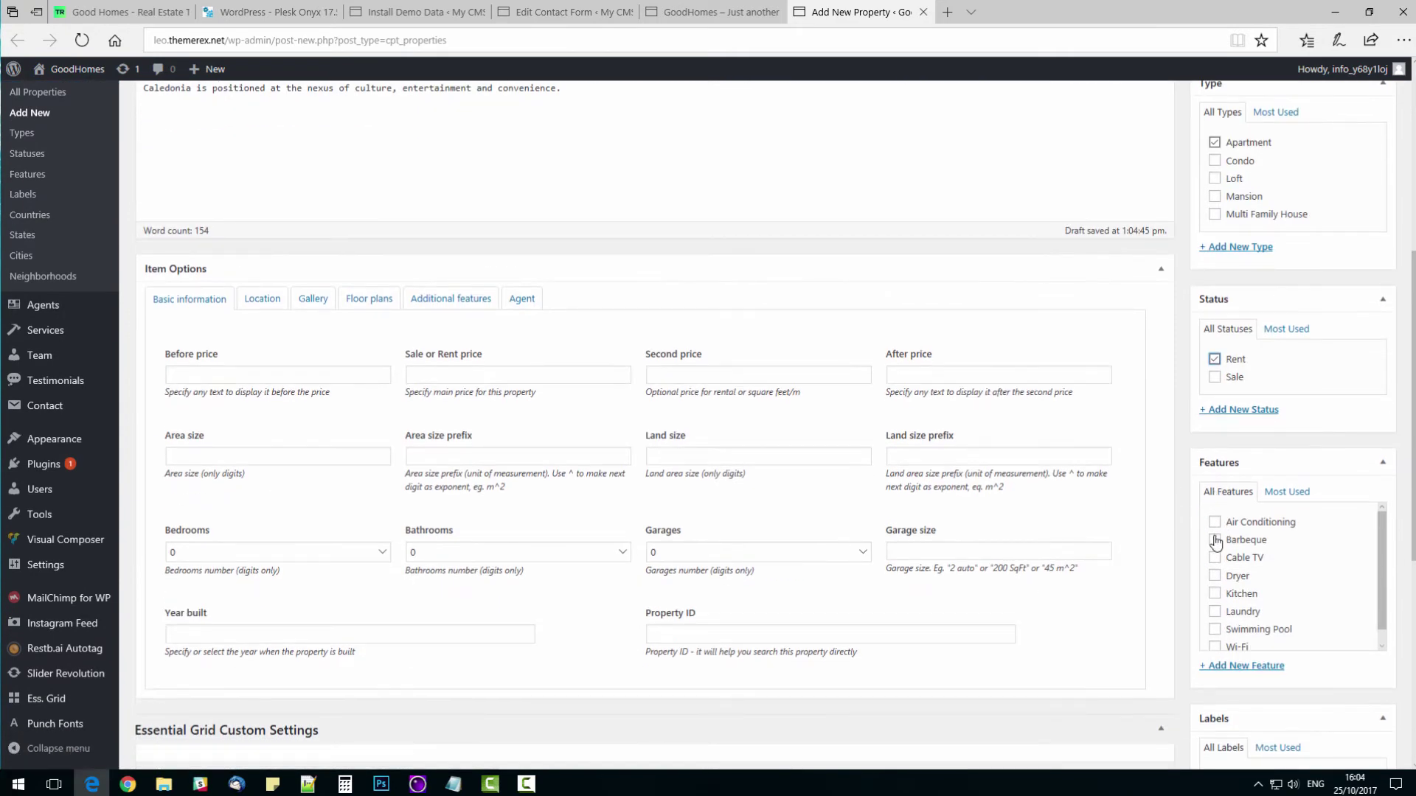
pyautogui.click(1216, 561)
pyautogui.click(1215, 578)
pyautogui.click(1214, 611)
pyautogui.click(1214, 645)
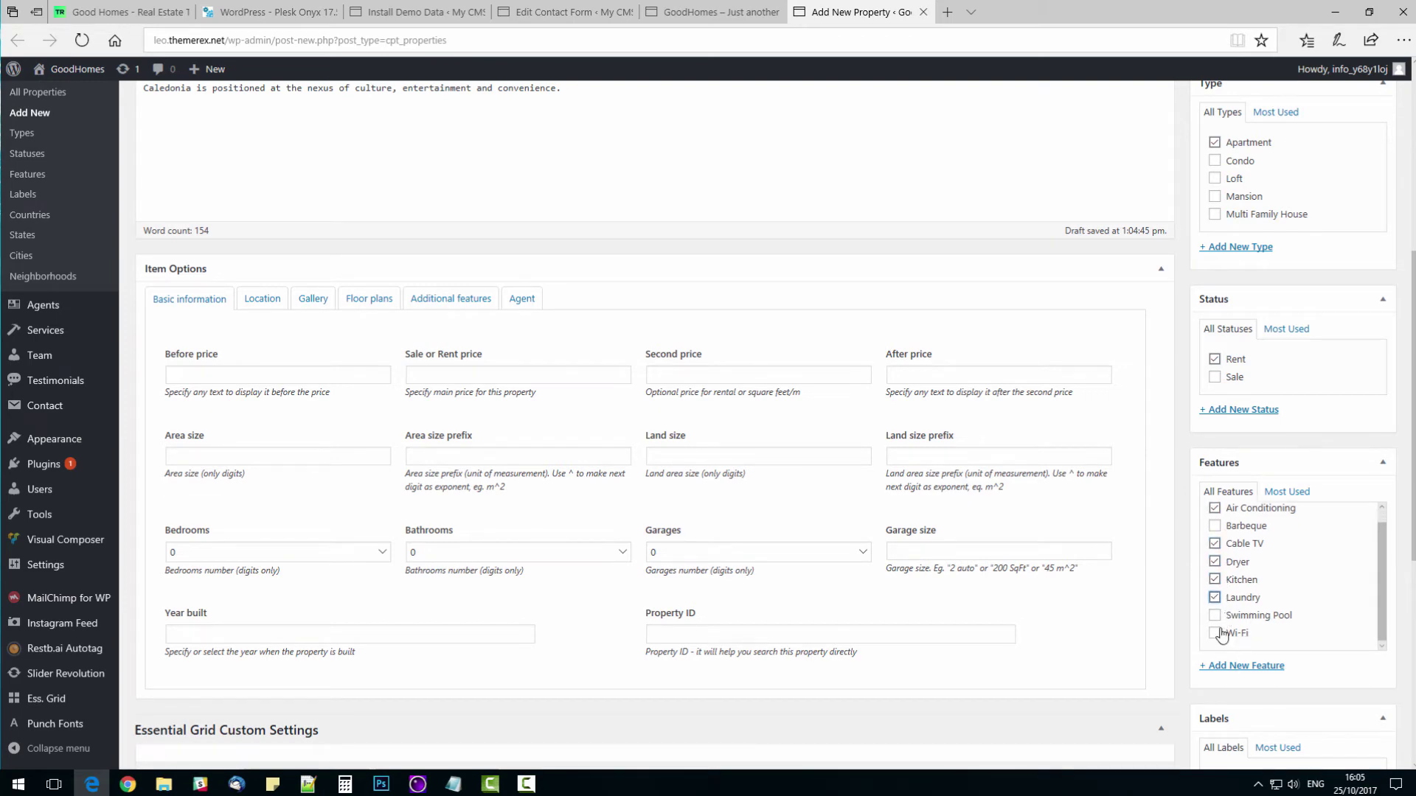
pyautogui.scroll(7, 831, 359)
pyautogui.scroll(-6, 831, 358)
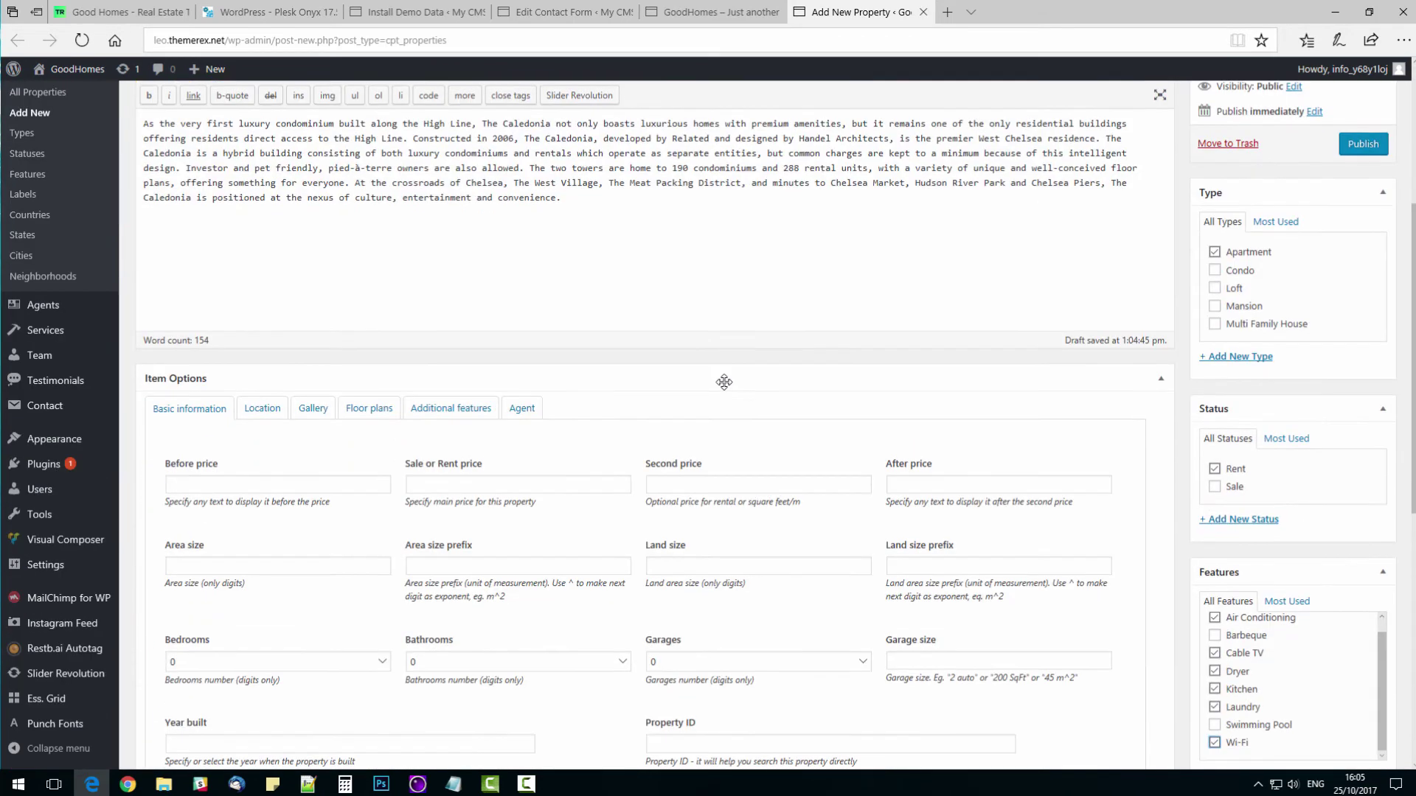
pyautogui.scroll(-1, 721, 385)
# Fill the price and size fields: '$' before the price, 1300 rent, 130 sq ft area
pyautogui.click(267, 377)
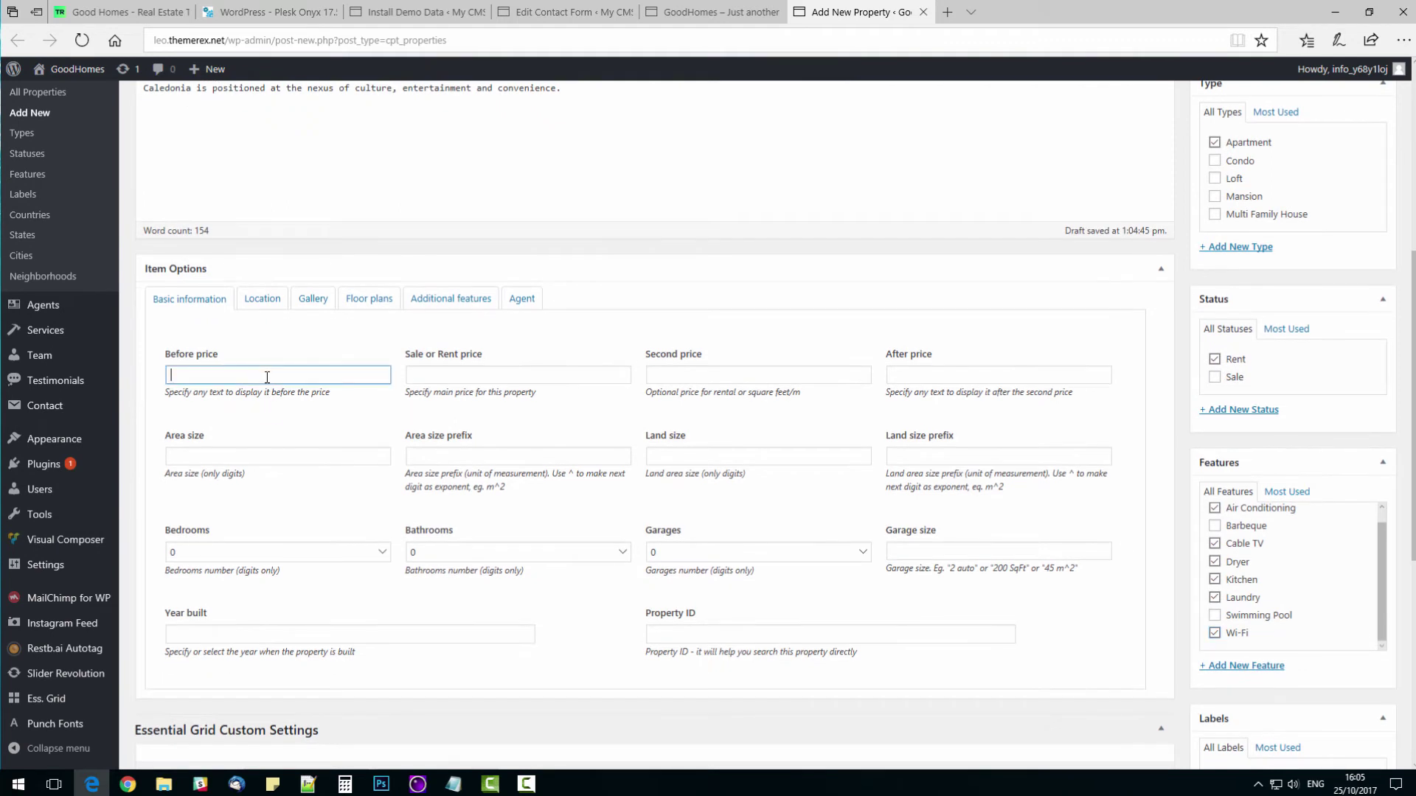
pyautogui.write('$')
pyautogui.click(469, 376)
pyautogui.write('1300')
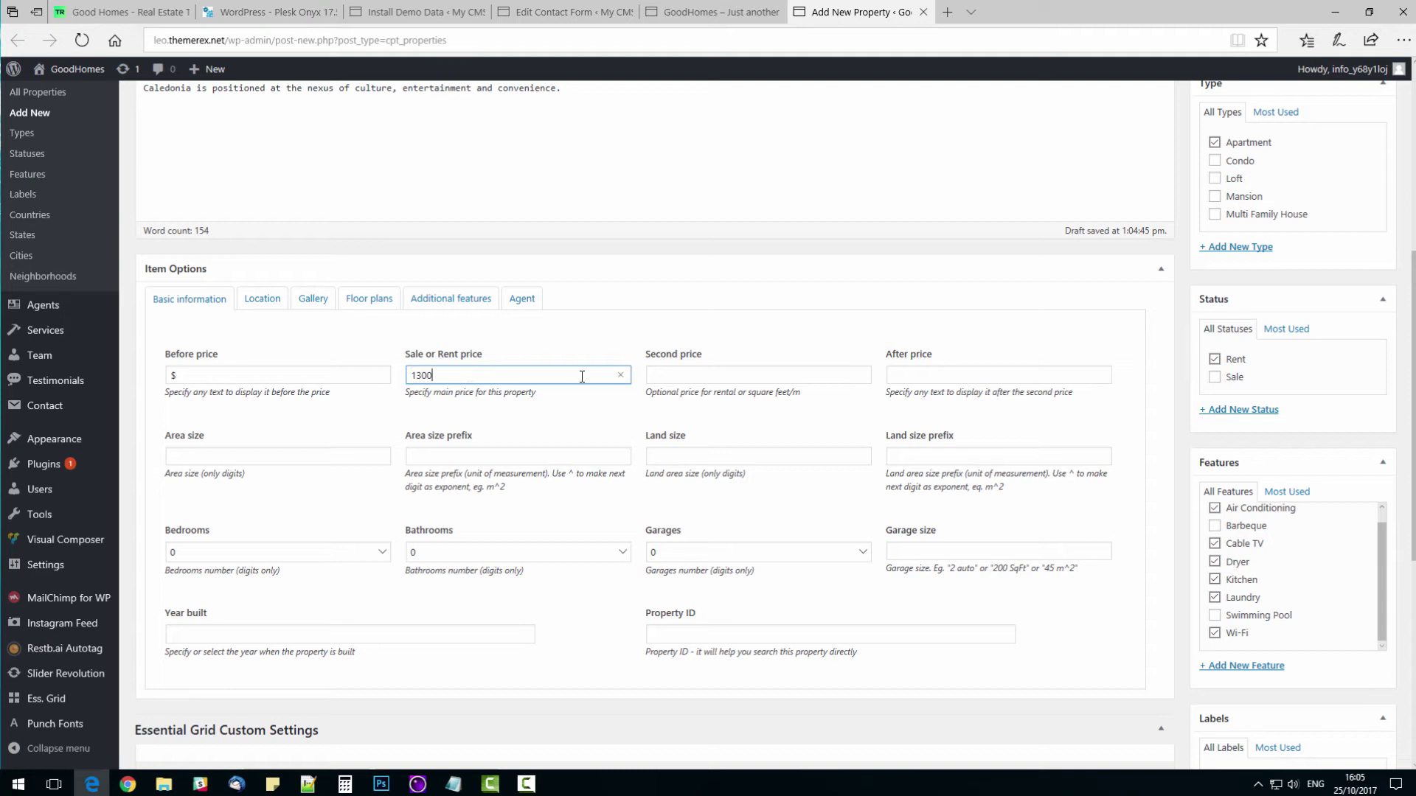
pyautogui.click(214, 457)
pyautogui.write('130')
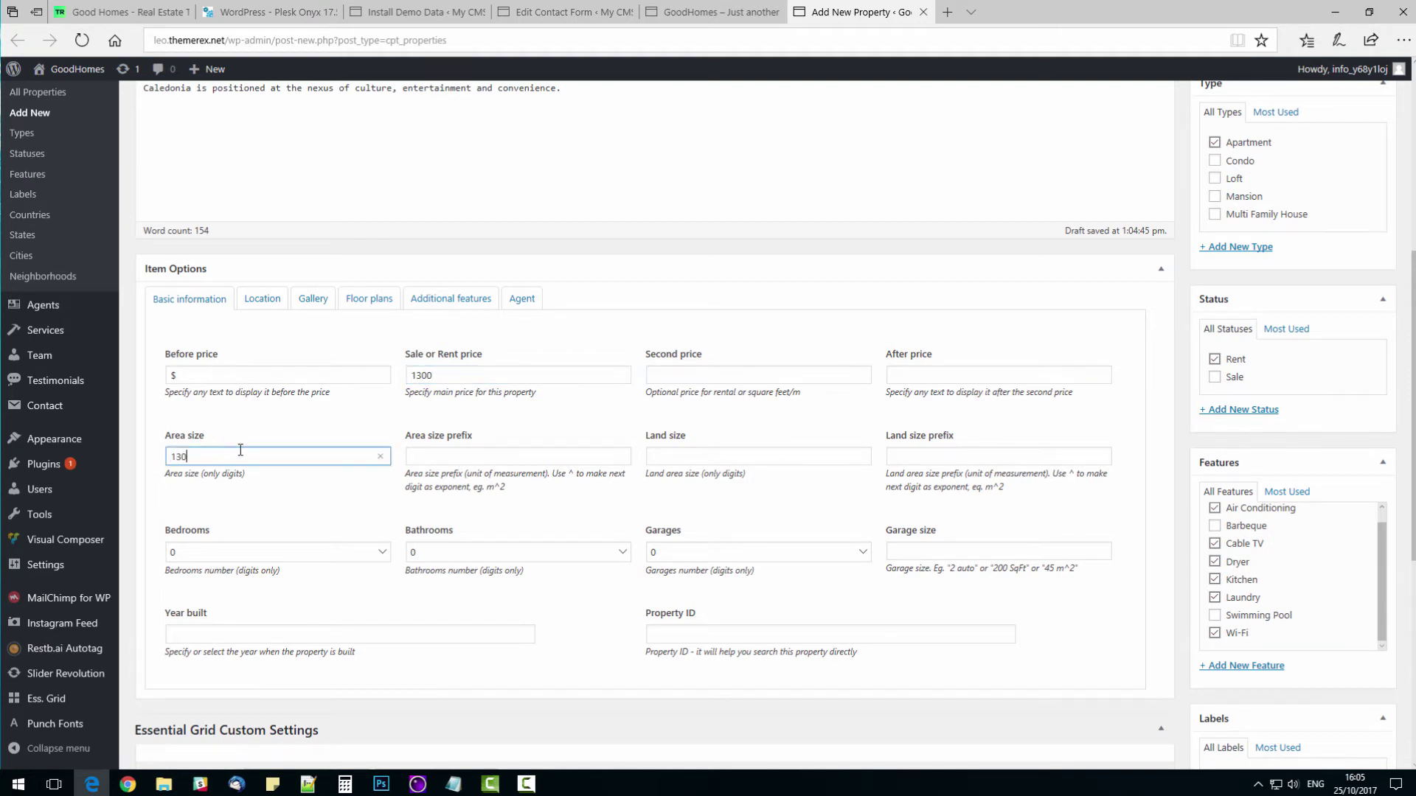
pyautogui.click(443, 458)
pyautogui.write('sq ft')
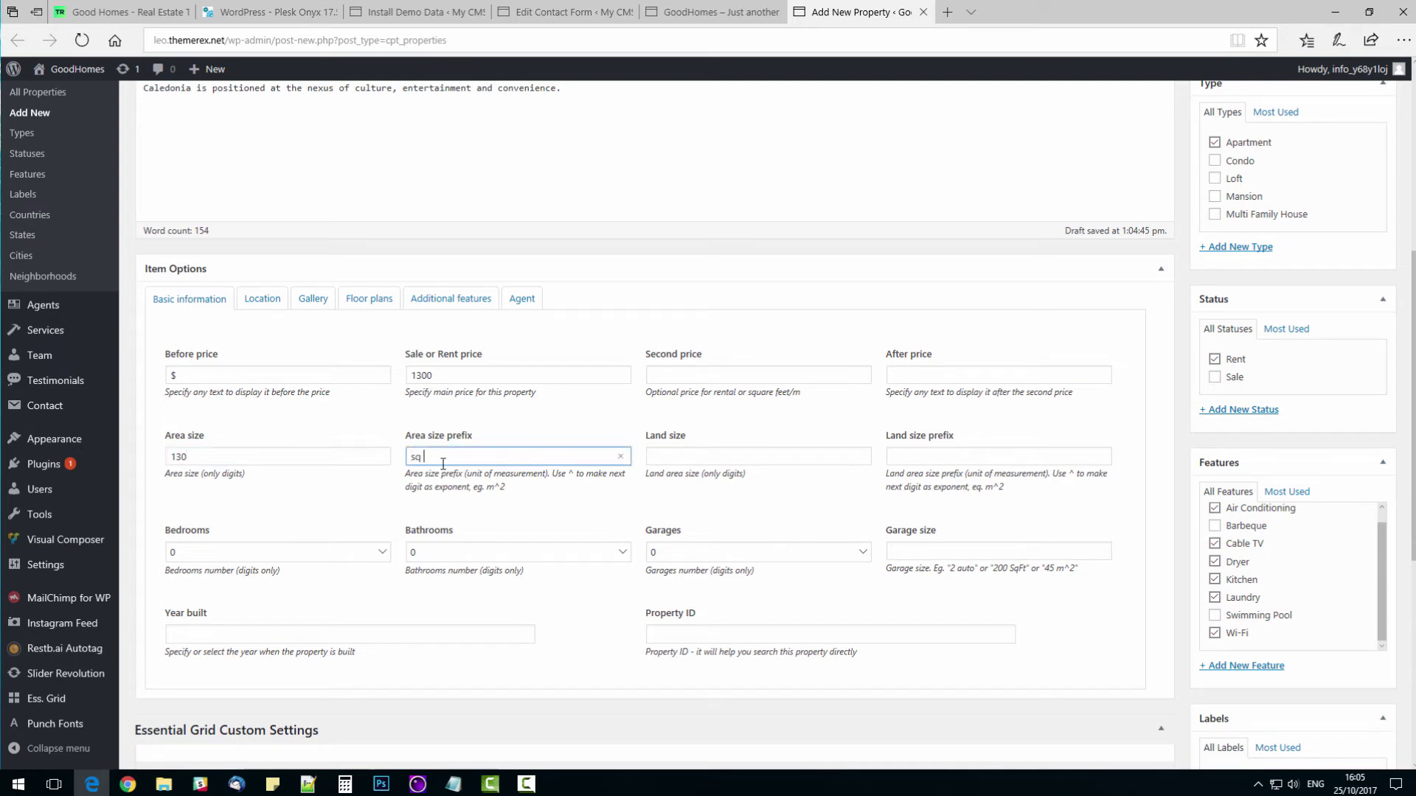
pyautogui.click(694, 453)
pyautogui.write('150')
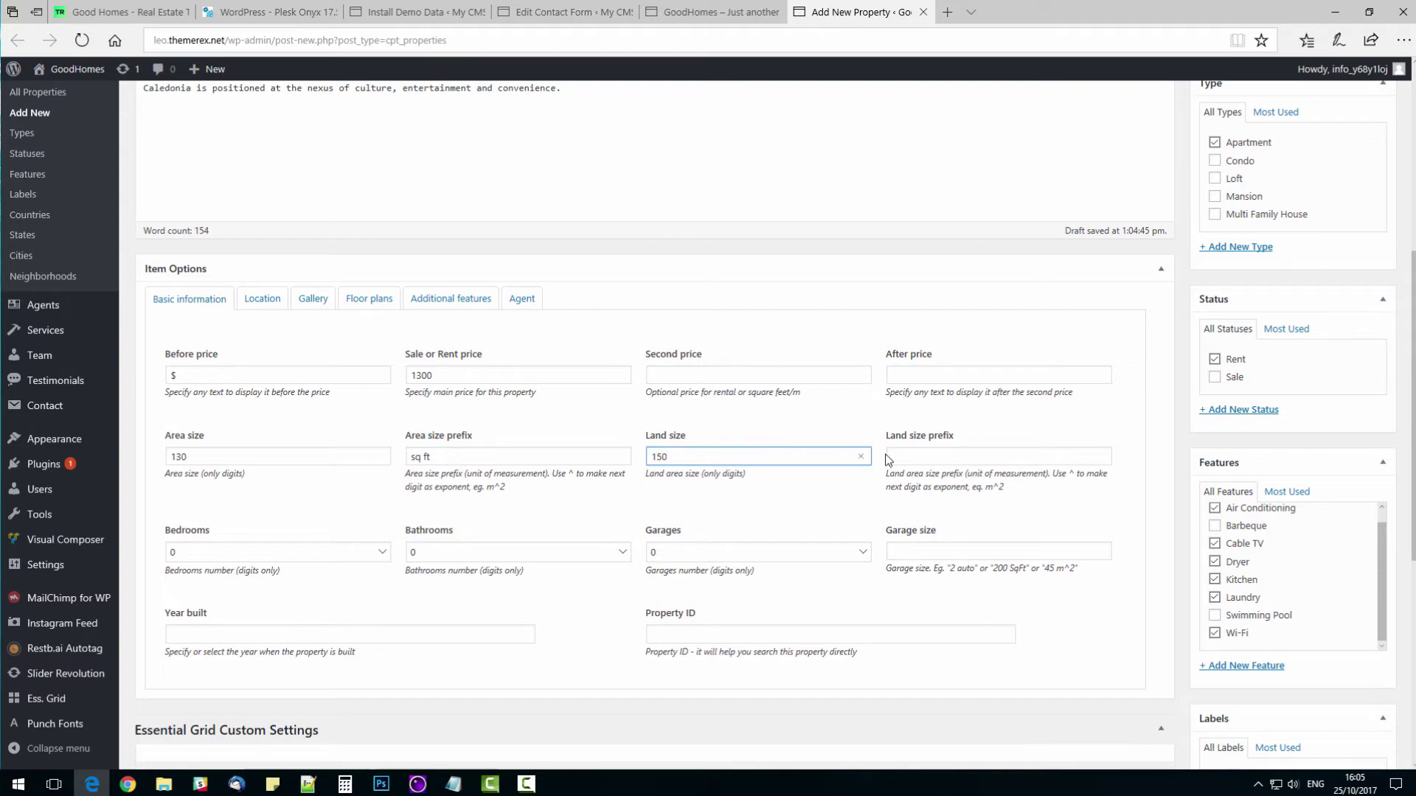
pyautogui.click(910, 455)
pyautogui.write('sq ft')
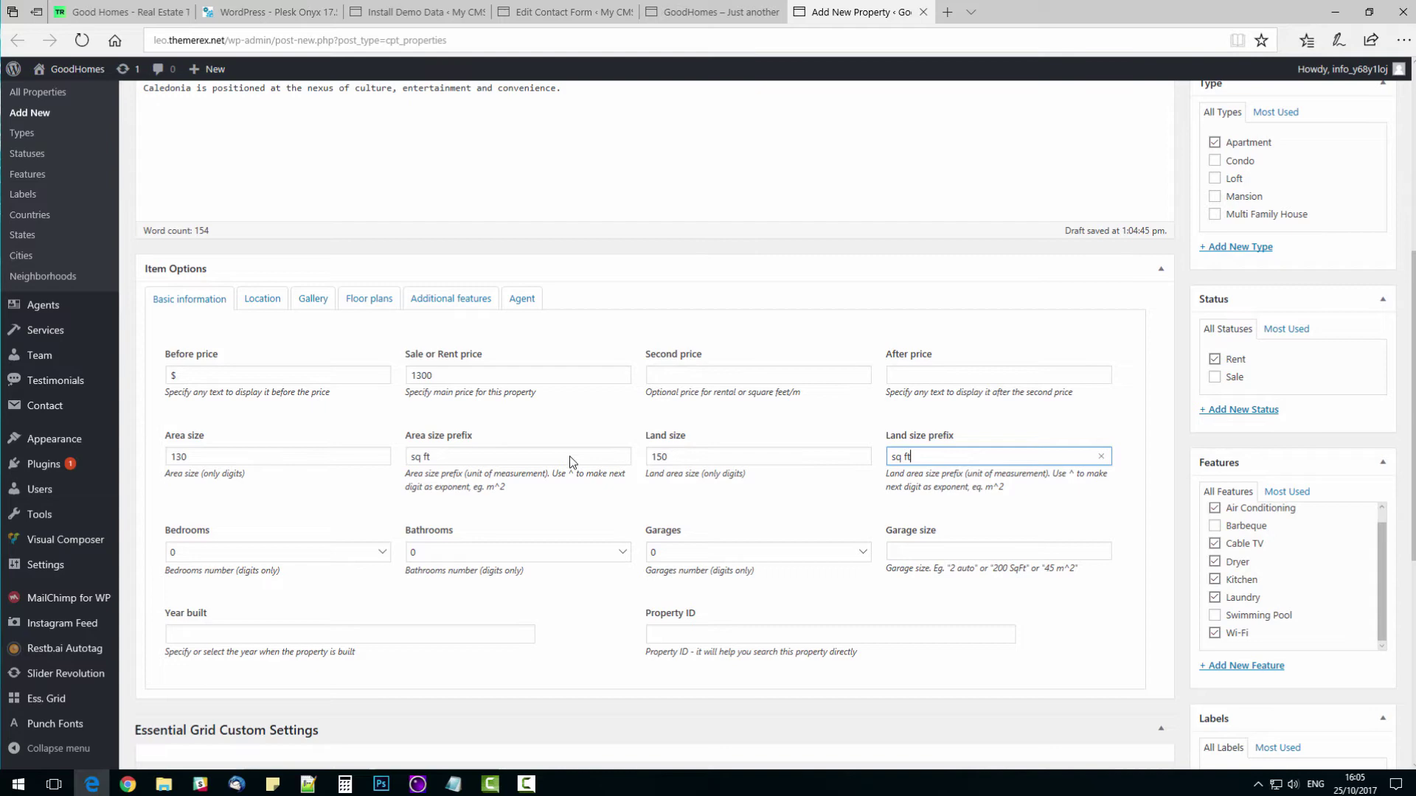
# Set 1 bedroom, 1 bathroom, 1 garage, garage size '1 auto', and year built 2012
pyautogui.scroll(-2, 568, 461)
pyautogui.click(292, 448)
pyautogui.click(291, 460)
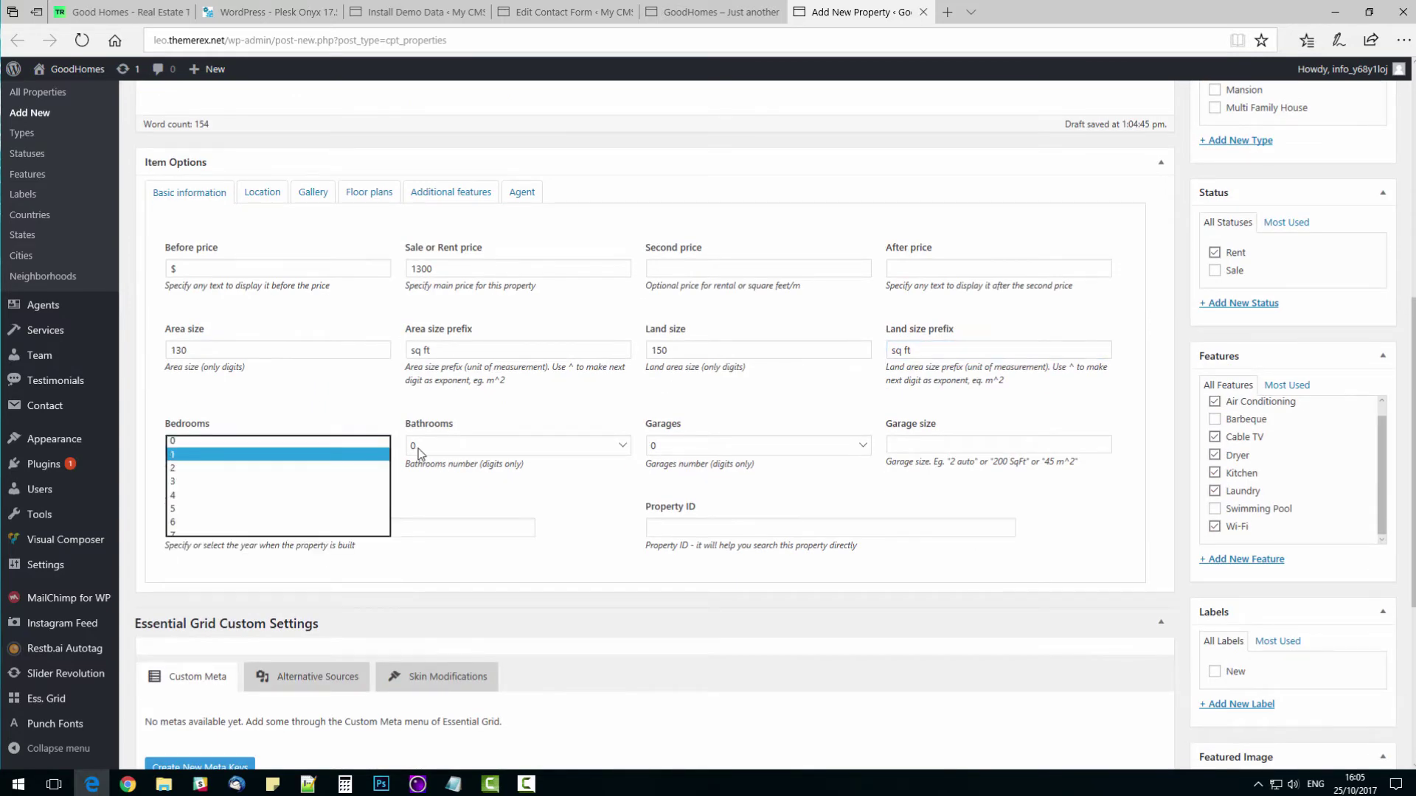
pyautogui.click(419, 447)
pyautogui.click(421, 460)
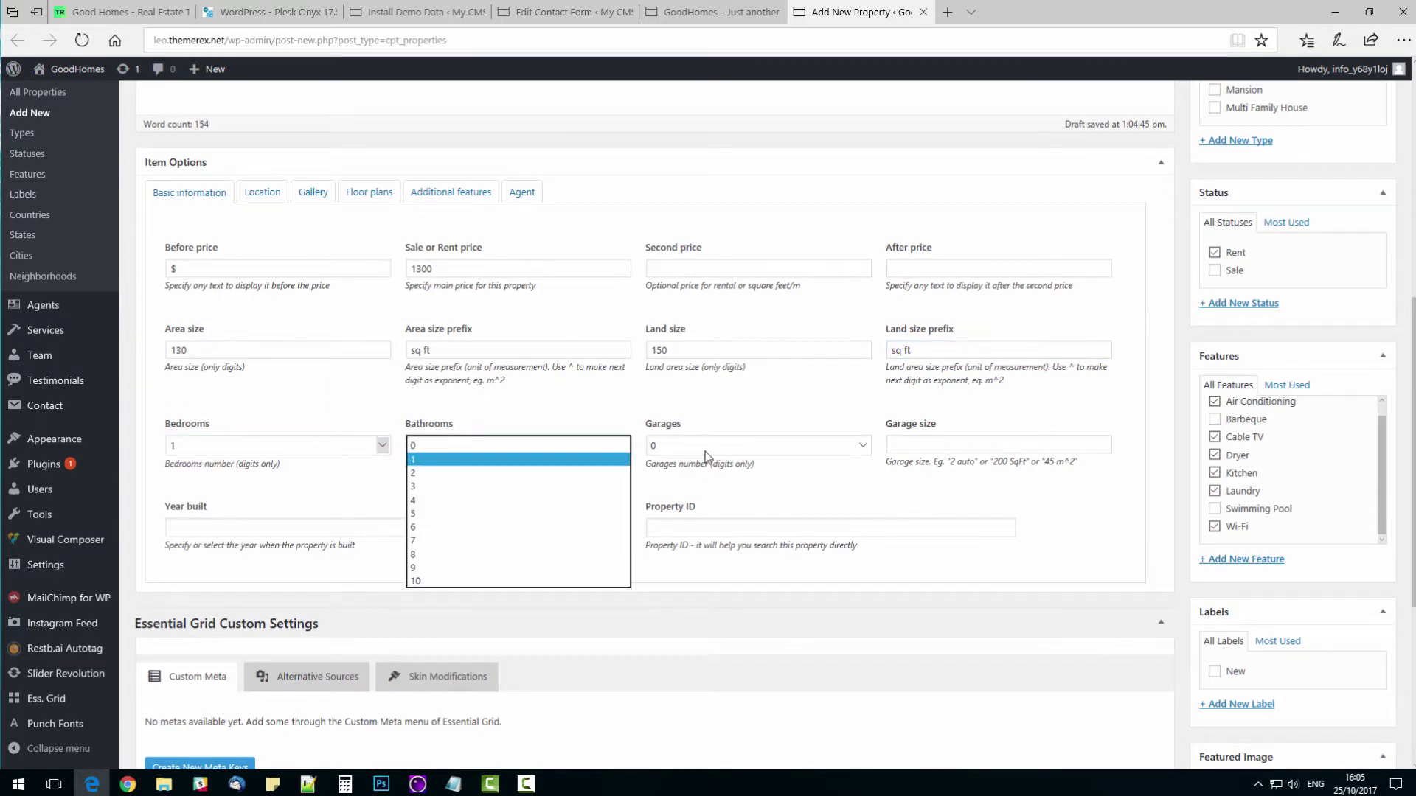
pyautogui.click(704, 449)
pyautogui.click(940, 442)
pyautogui.write('1 auto')
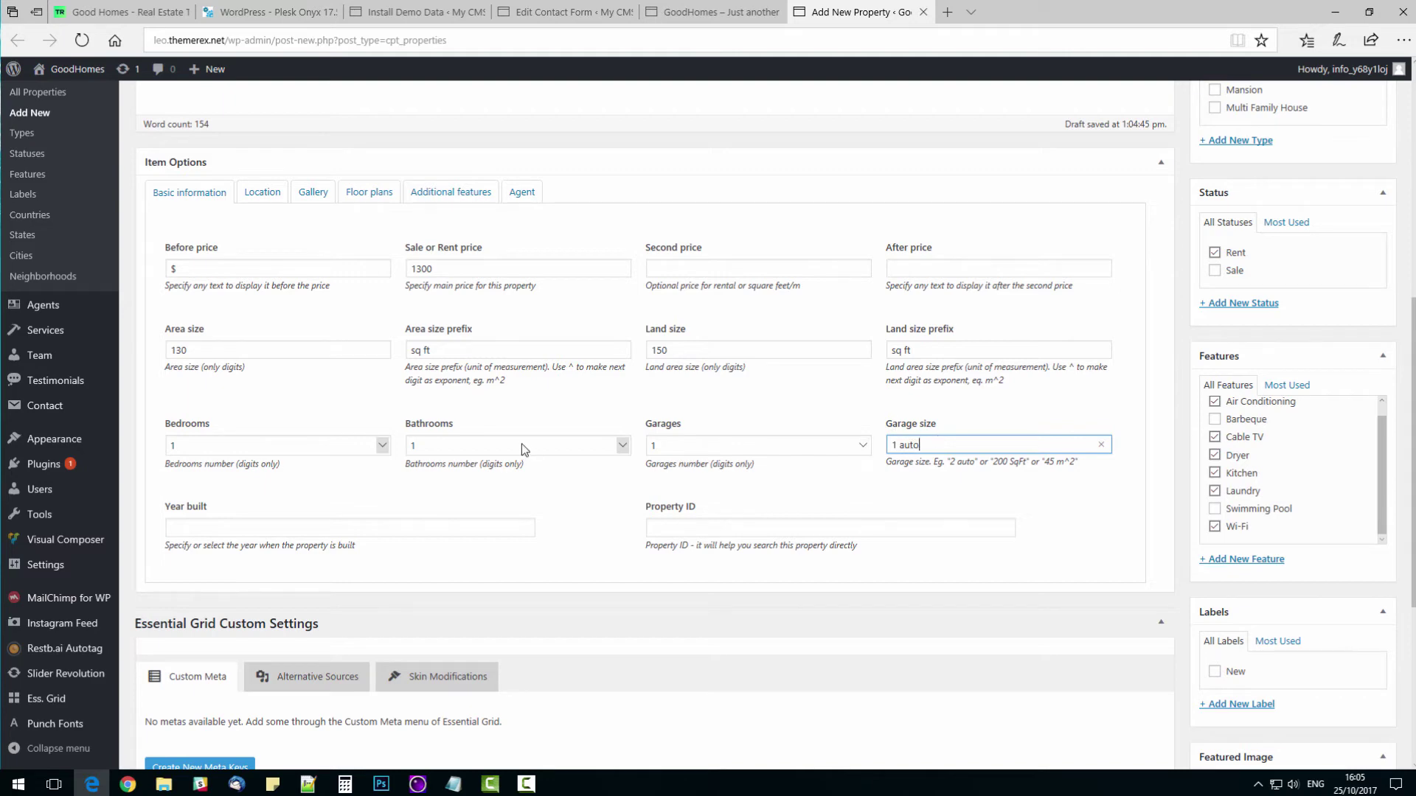
pyautogui.click(363, 524)
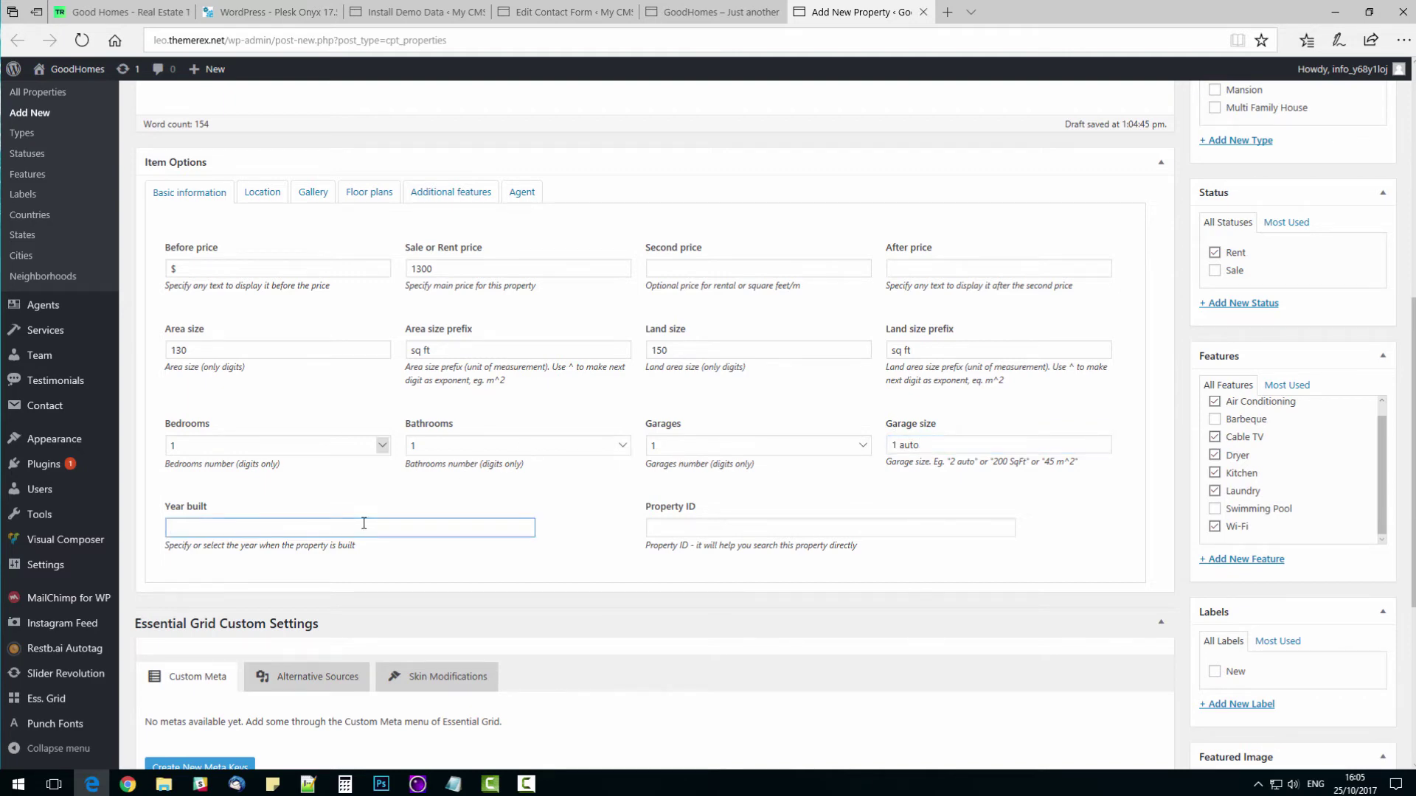
pyautogui.write('2012')
pyautogui.scroll(-3, 549, 509)
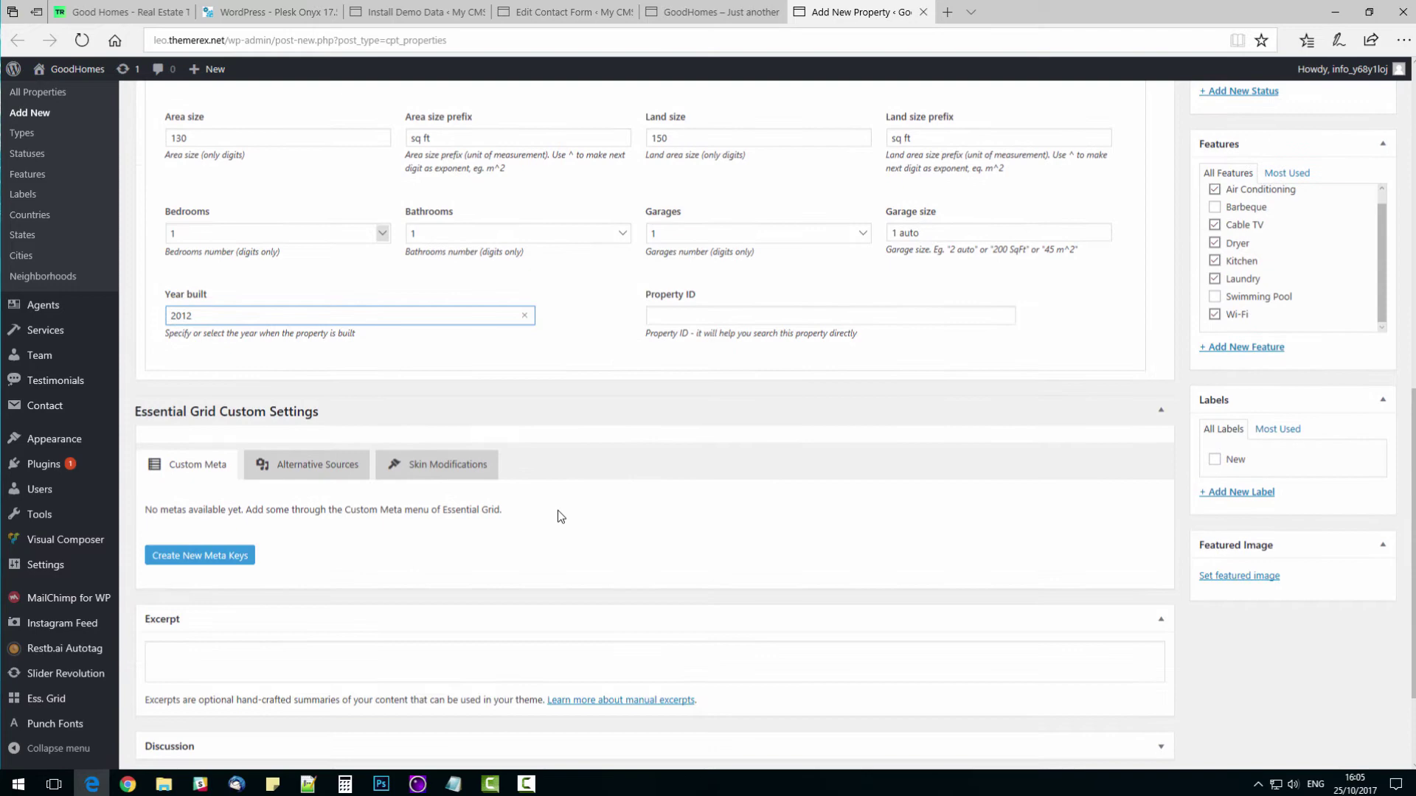
pyautogui.scroll(-1, 1038, 480)
pyautogui.scroll(1, 1037, 478)
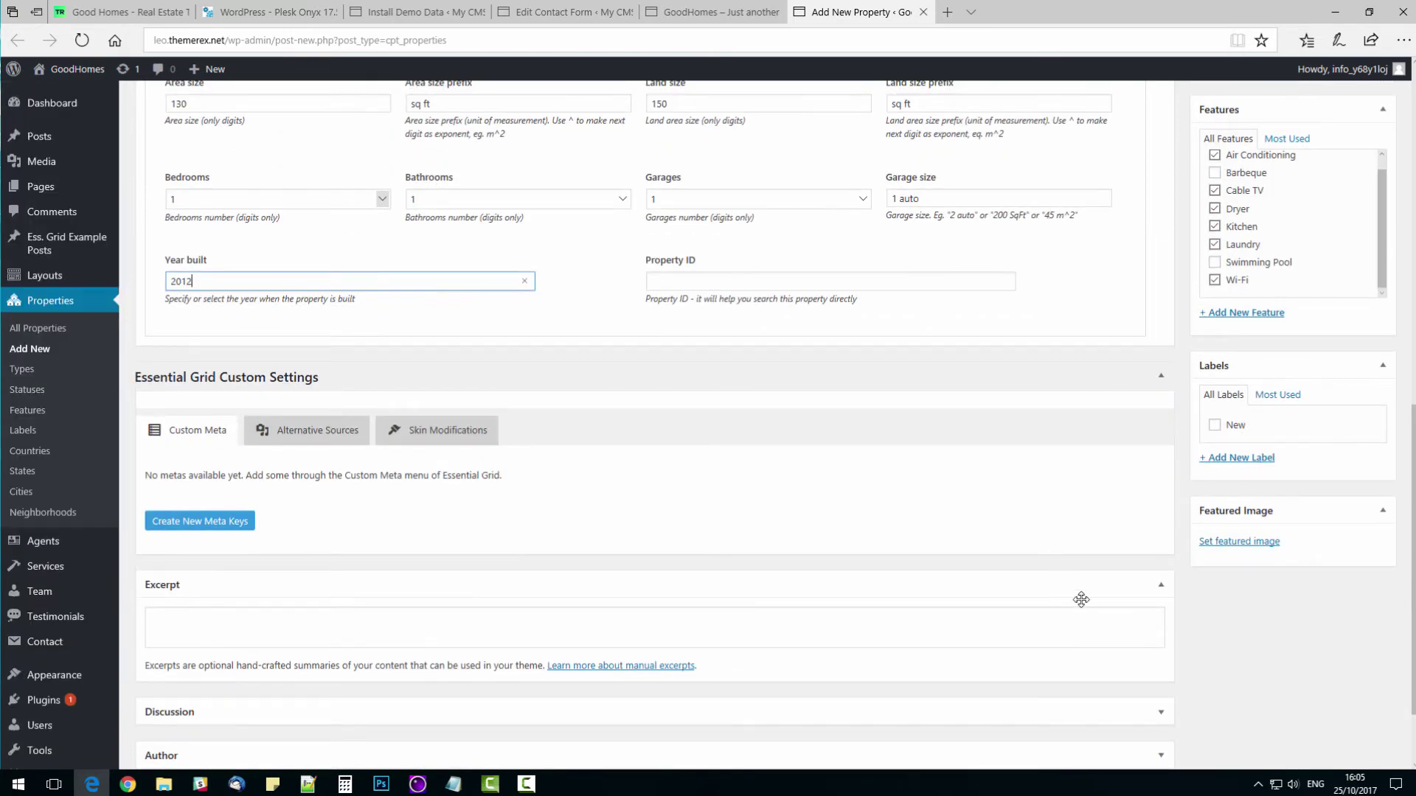
# Upload post-1test.jpg from the real-estate folder and make it the property's featured image
pyautogui.click(1257, 546)
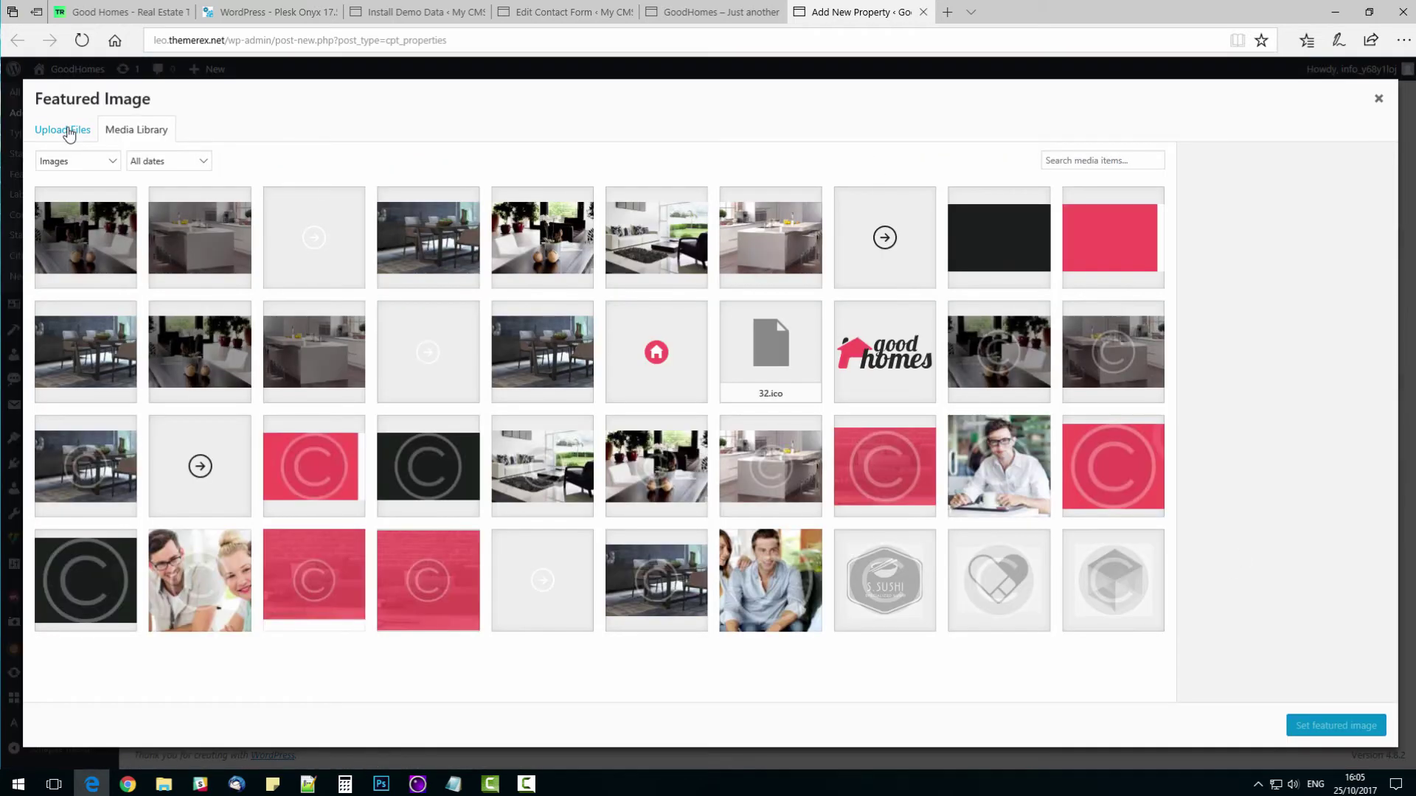
pyautogui.click(65, 132)
pyautogui.click(743, 399)
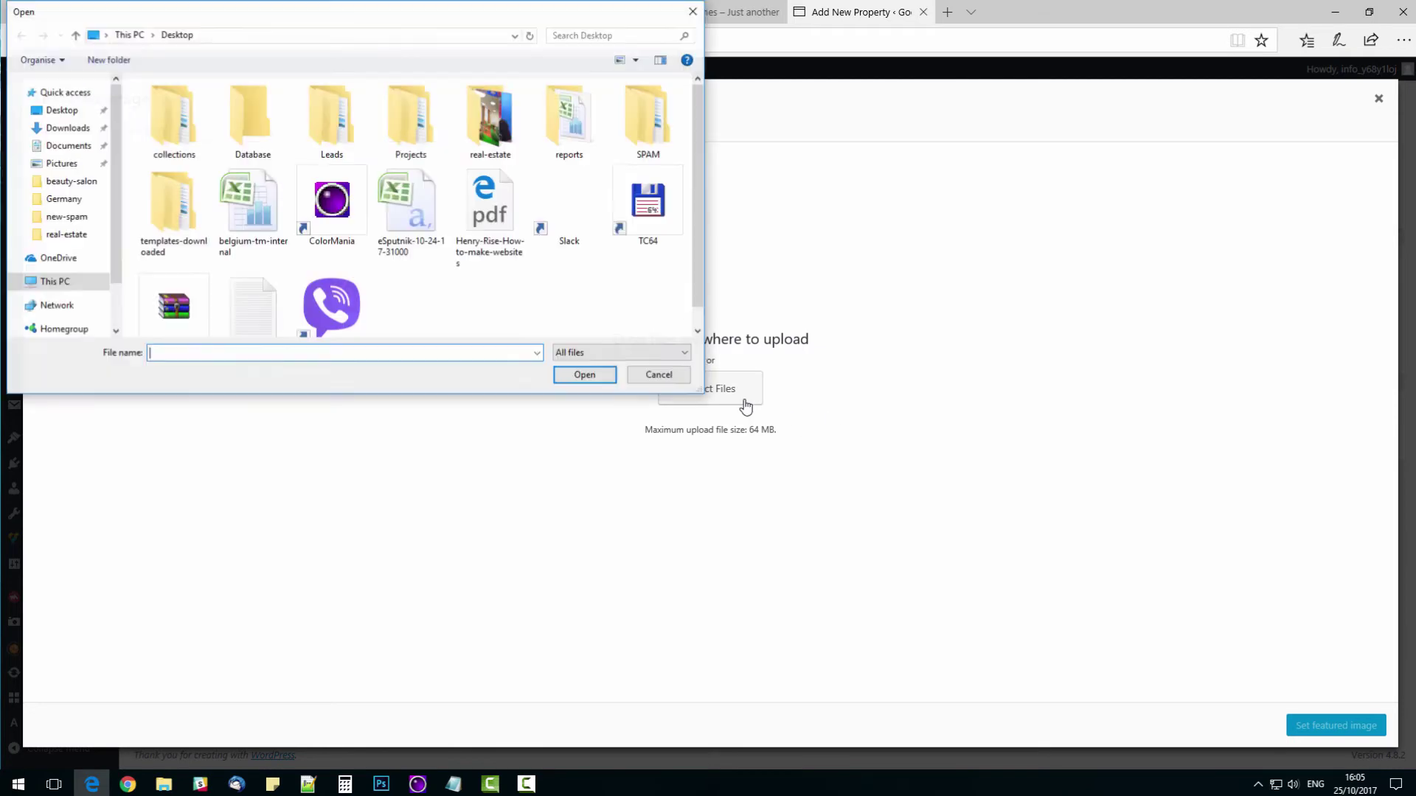
pyautogui.doubleClick(496, 125)
pyautogui.doubleClick(189, 214)
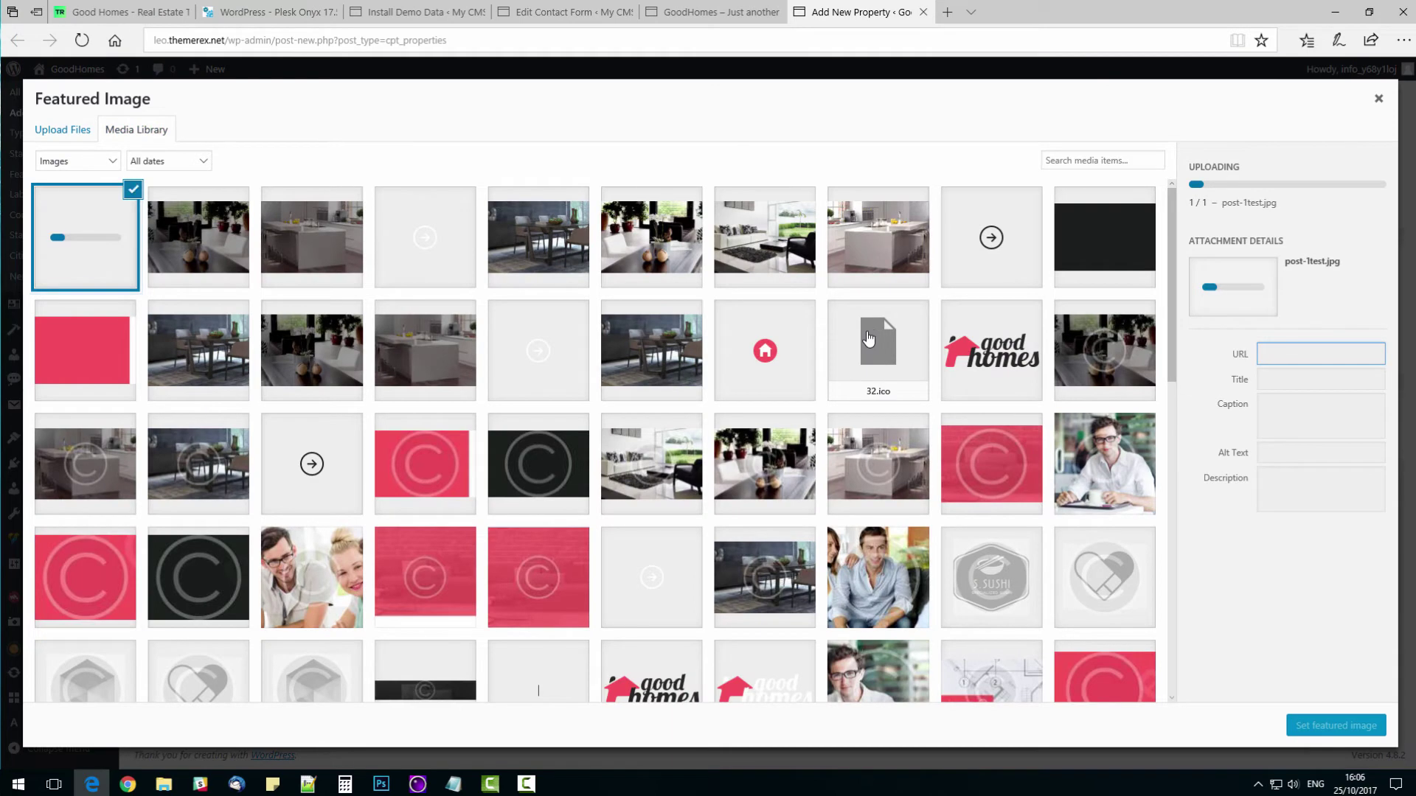
pyautogui.click(1317, 431)
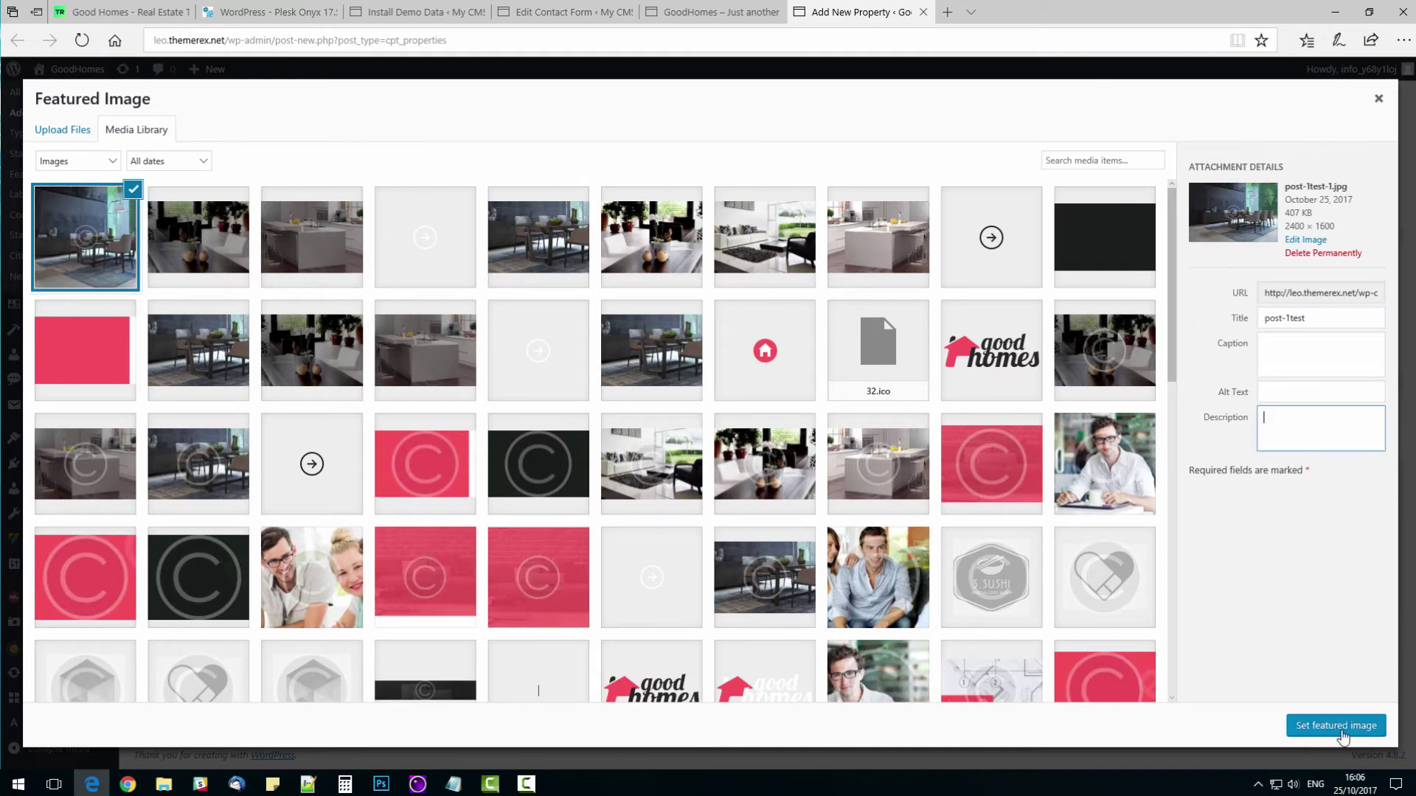
pyautogui.click(1342, 728)
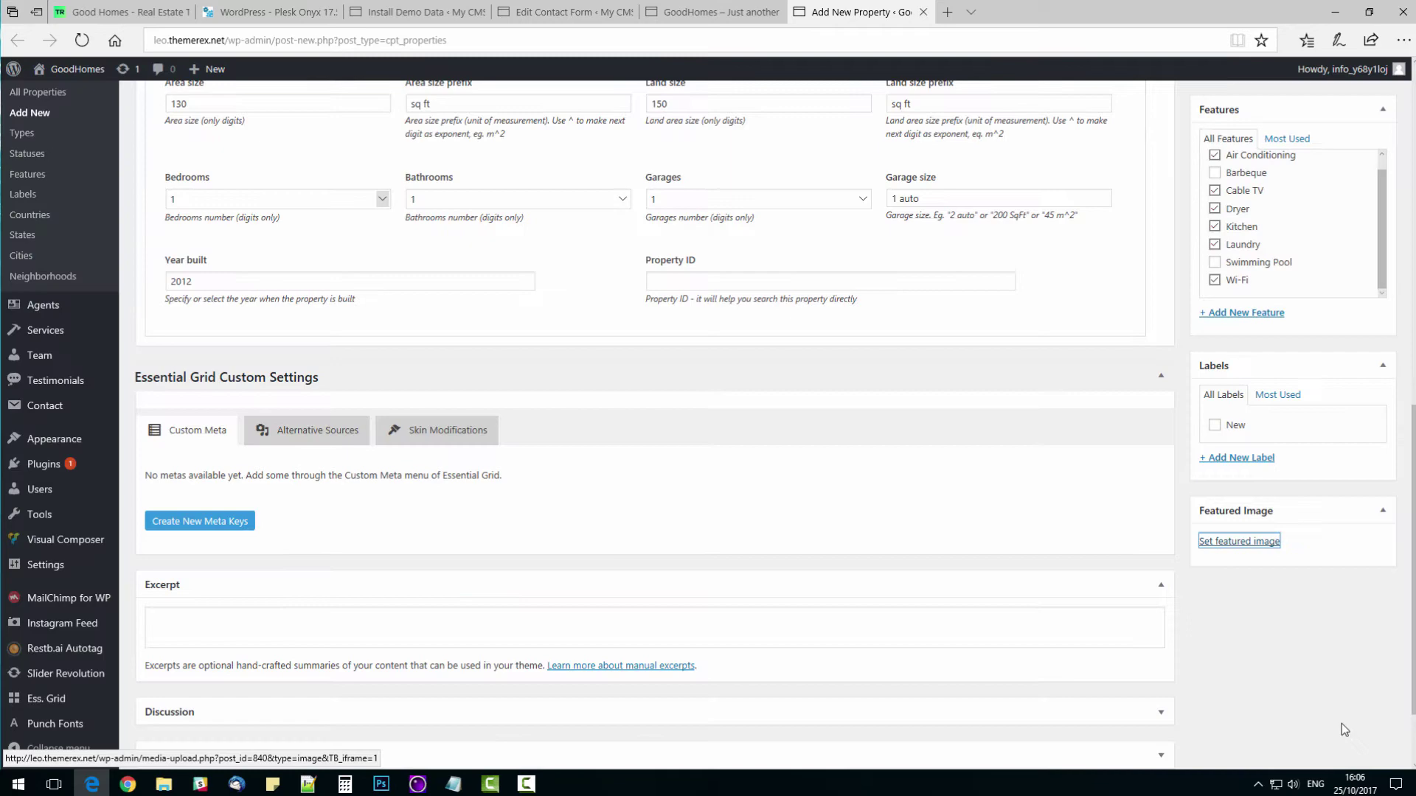
pyautogui.scroll(2, 330, 518)
pyautogui.scroll(8, 342, 560)
pyautogui.scroll(-3, 342, 560)
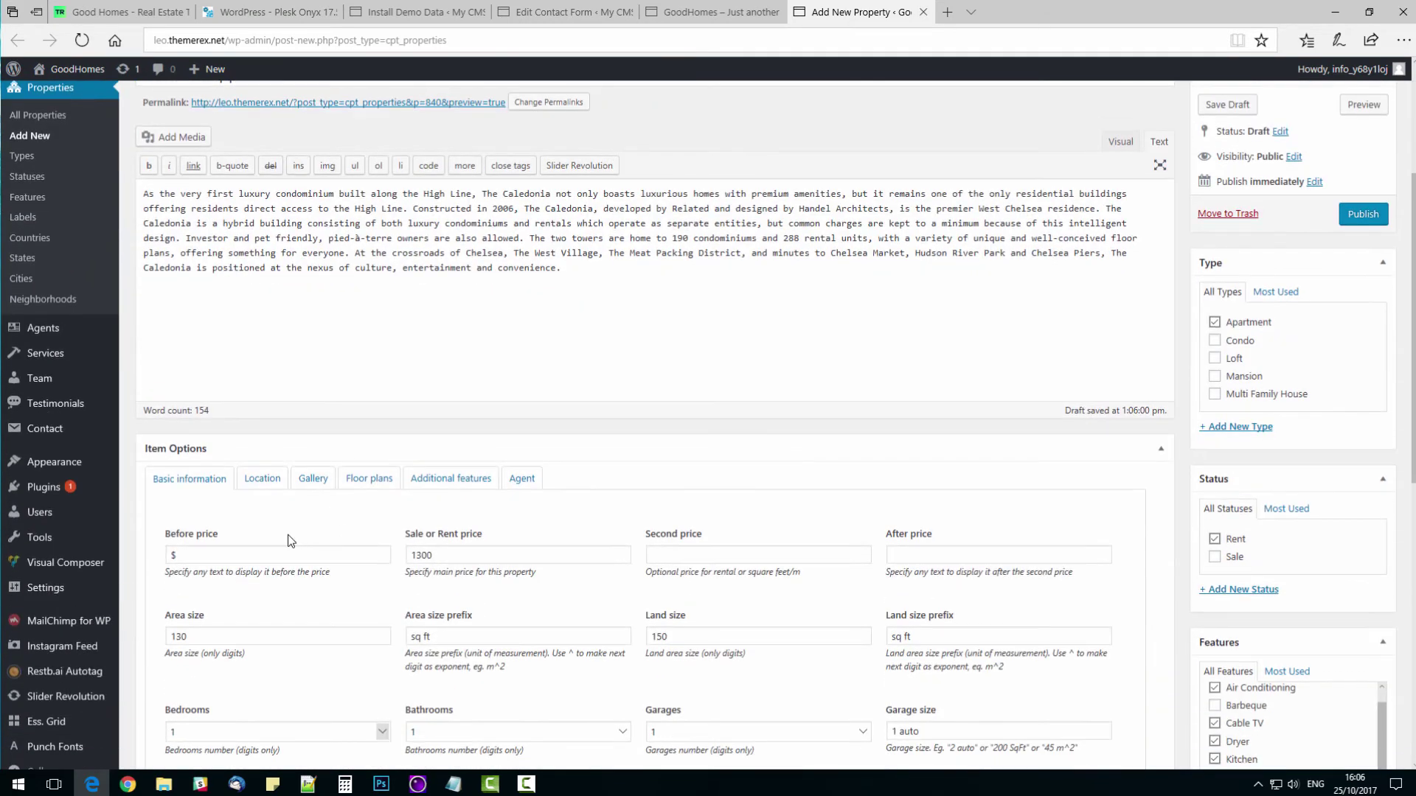
pyautogui.click(262, 479)
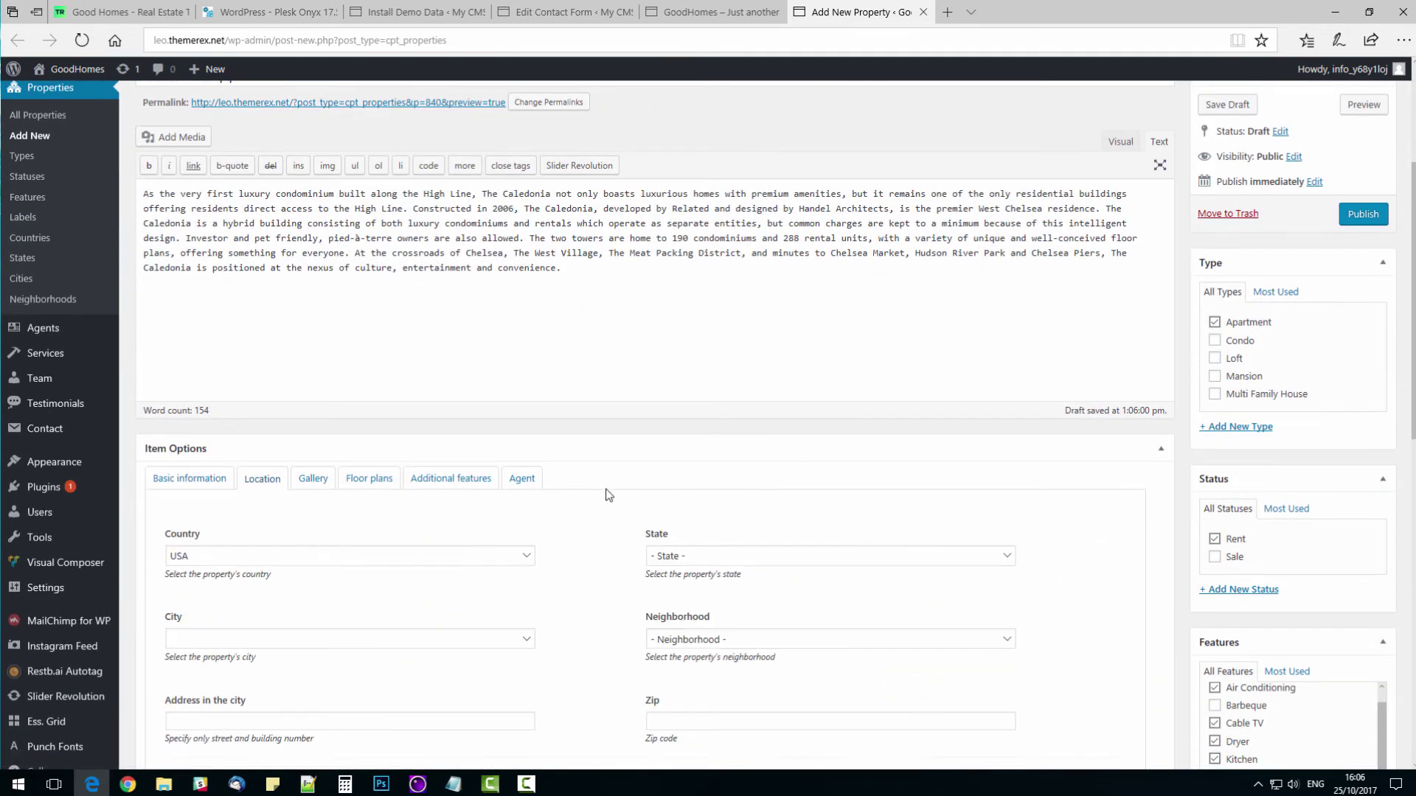
pyautogui.scroll(-2, 612, 490)
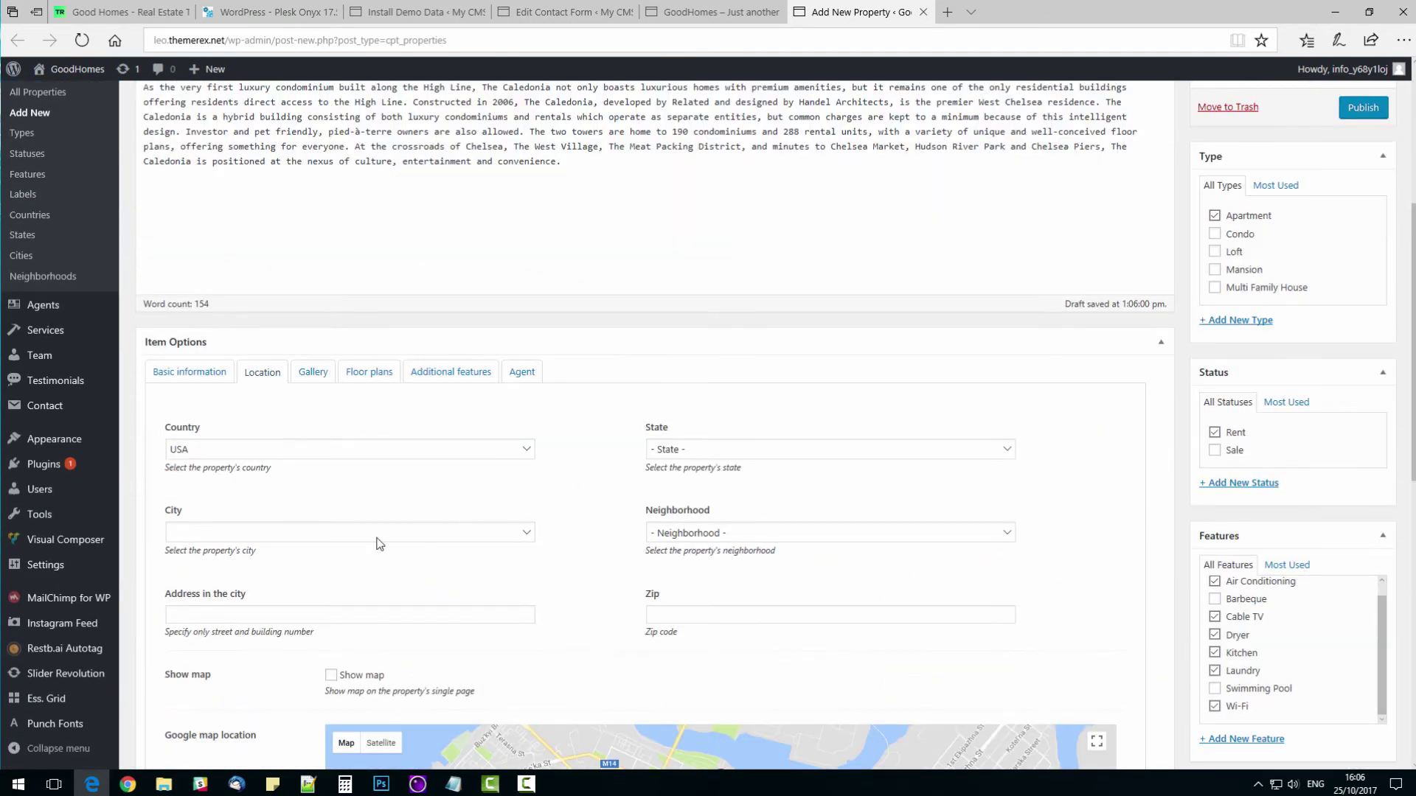
pyautogui.click(274, 617)
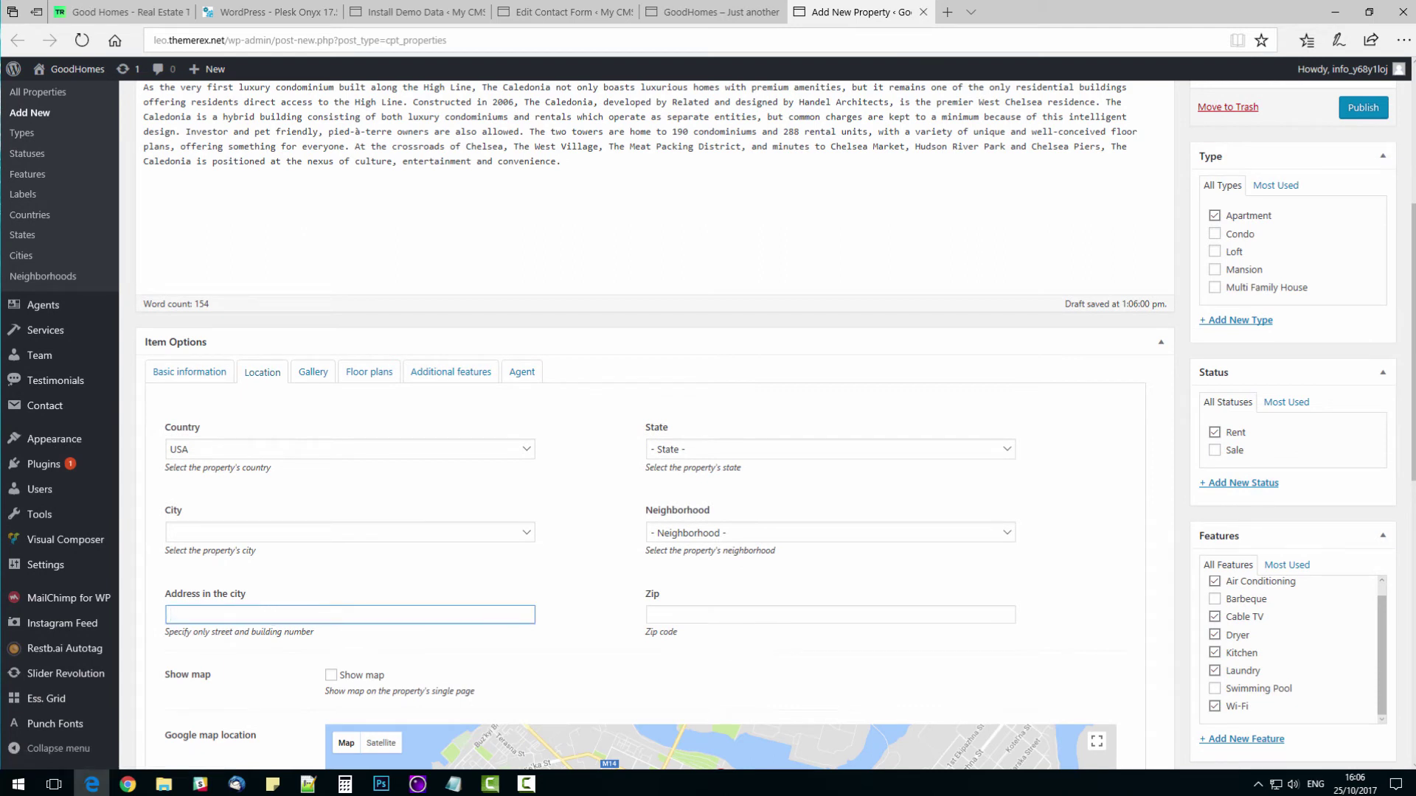
pyautogui.click(702, 616)
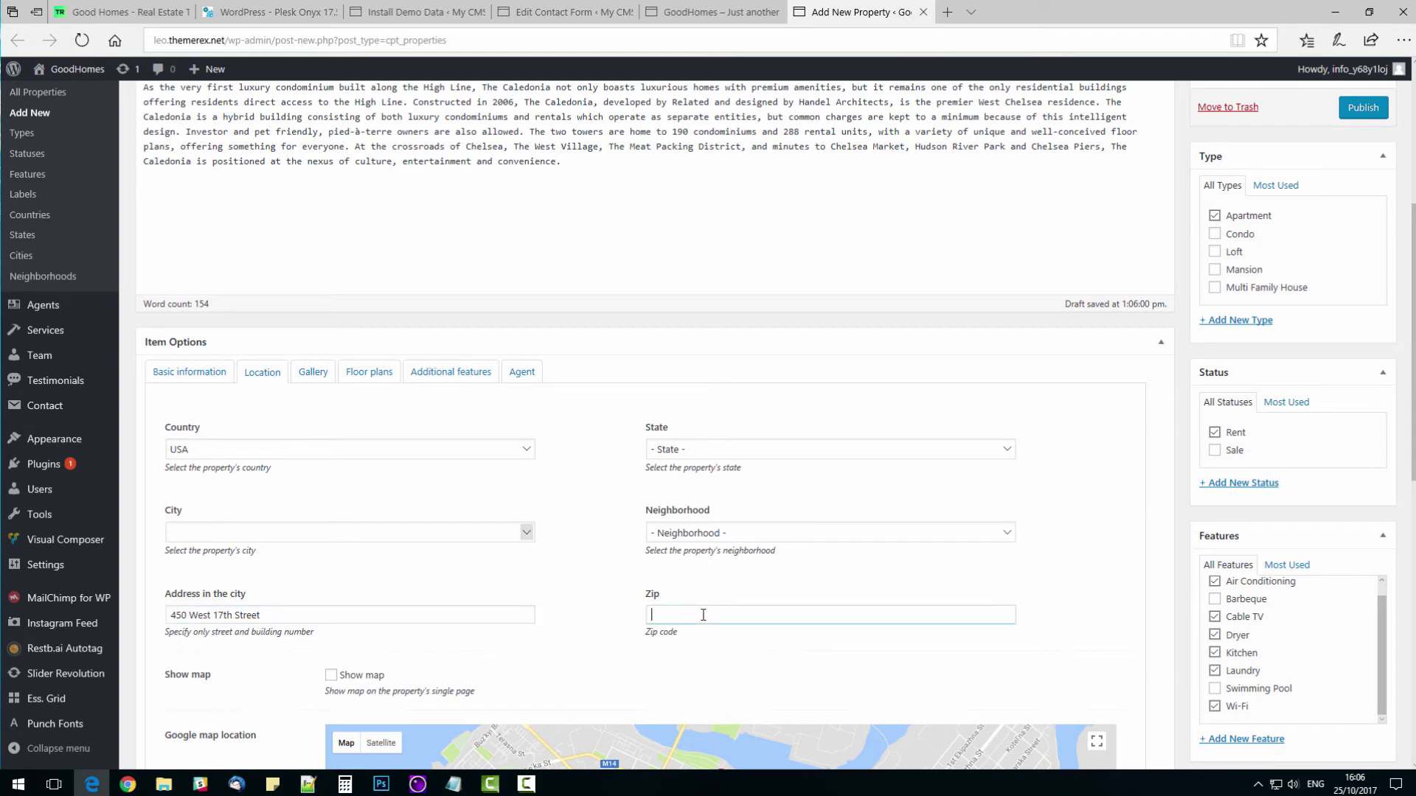
pyautogui.click(703, 615)
pyautogui.write('10011')
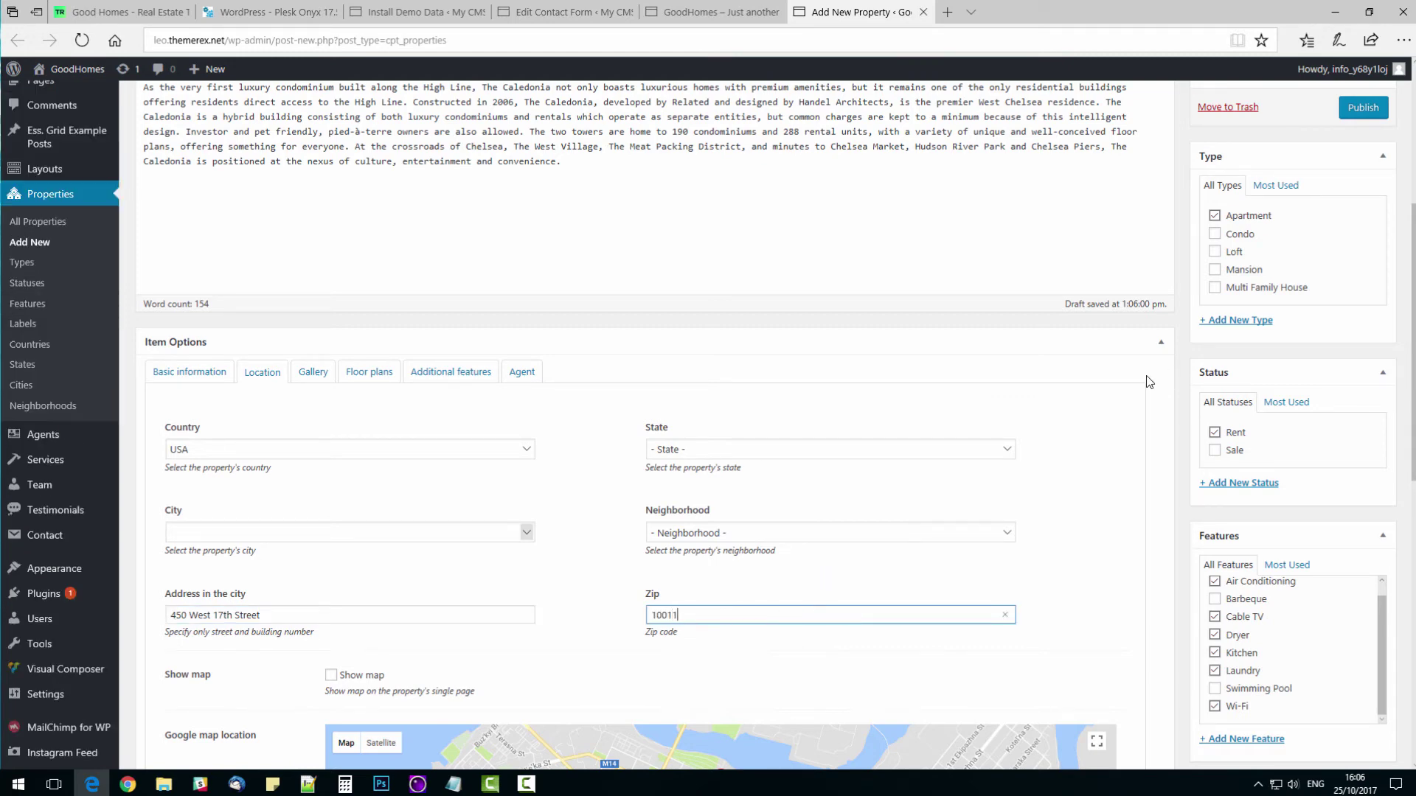
pyautogui.scroll(3, 1249, 364)
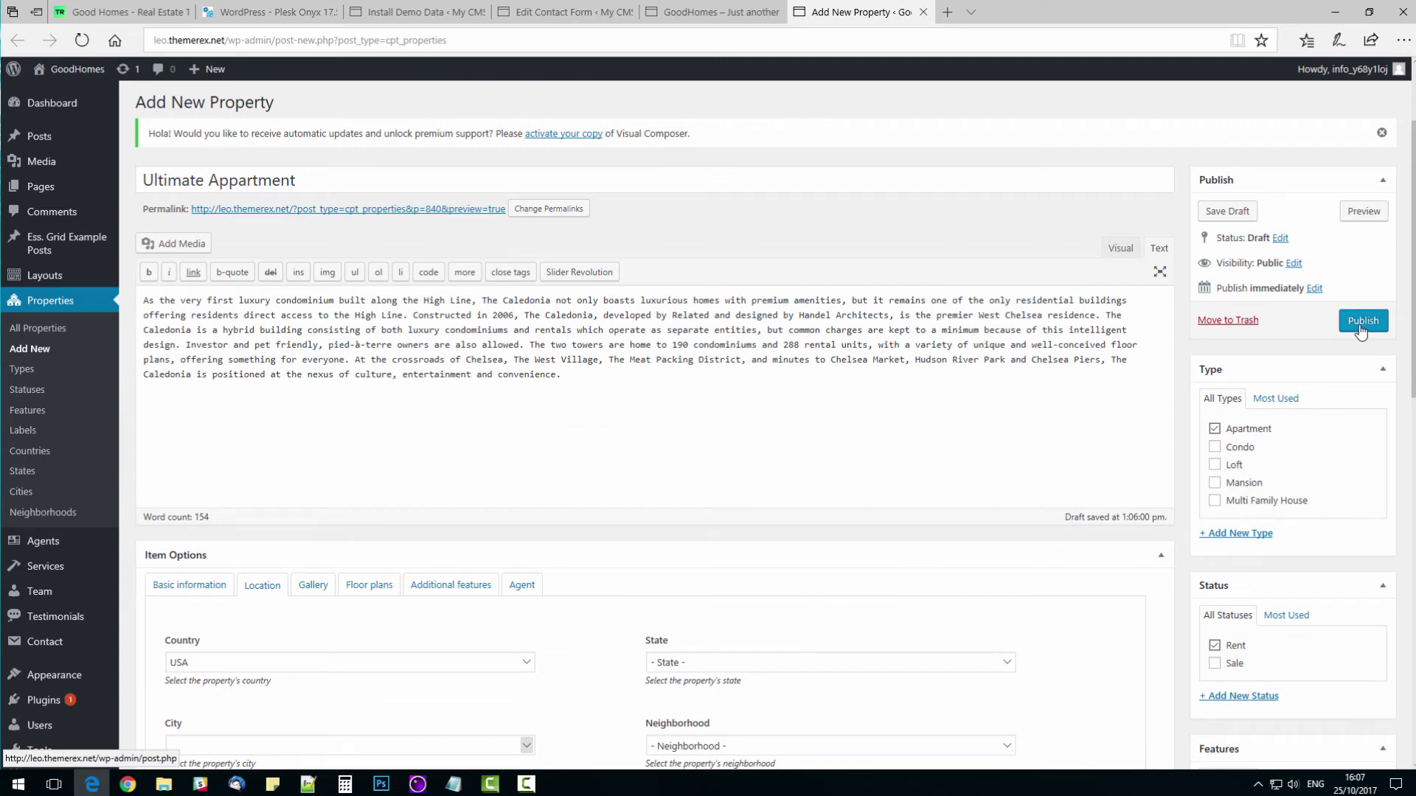
# Publish the Ultimate Appartment listing, review its live page, and return to the home page
pyautogui.click(1361, 330)
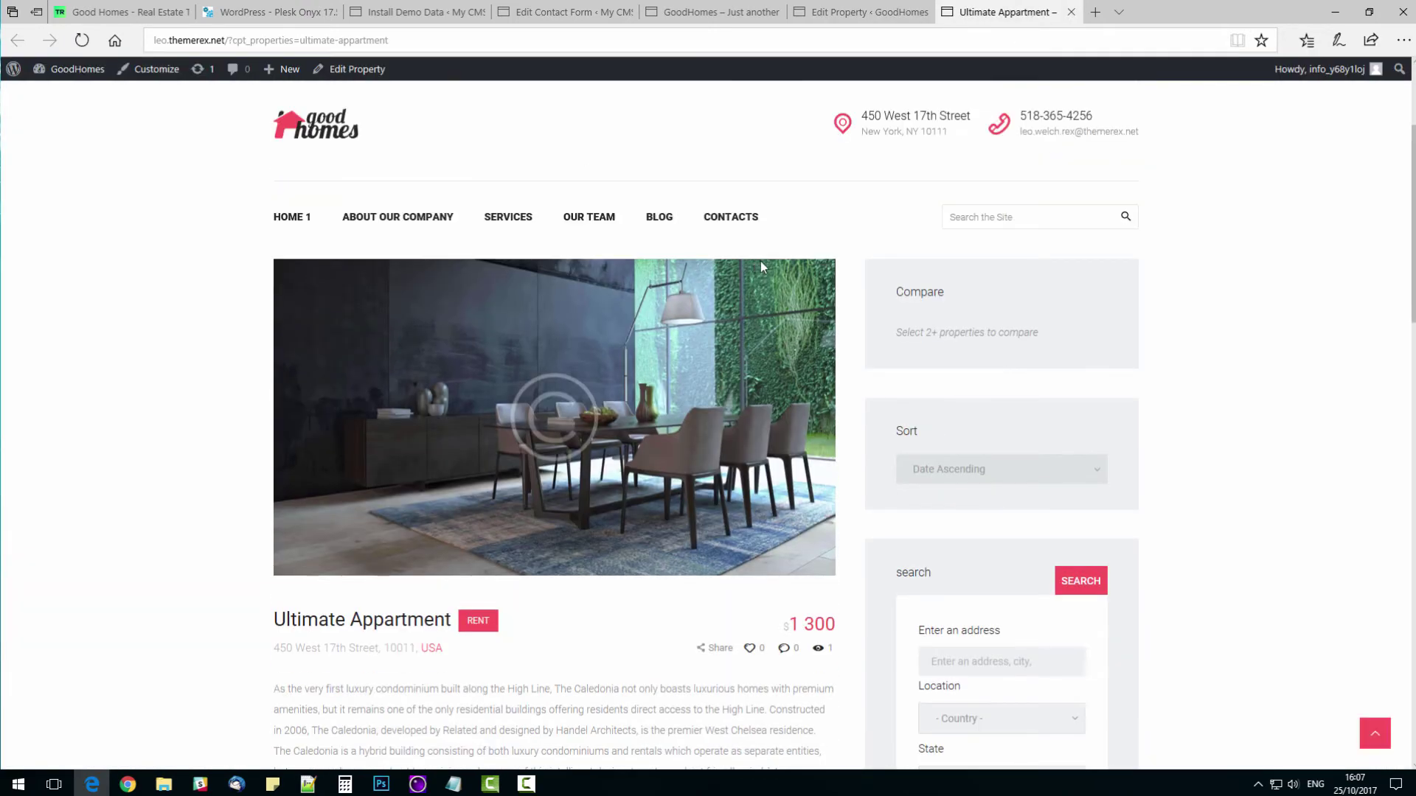
pyautogui.scroll(-3, 761, 265)
pyautogui.scroll(-3, 761, 483)
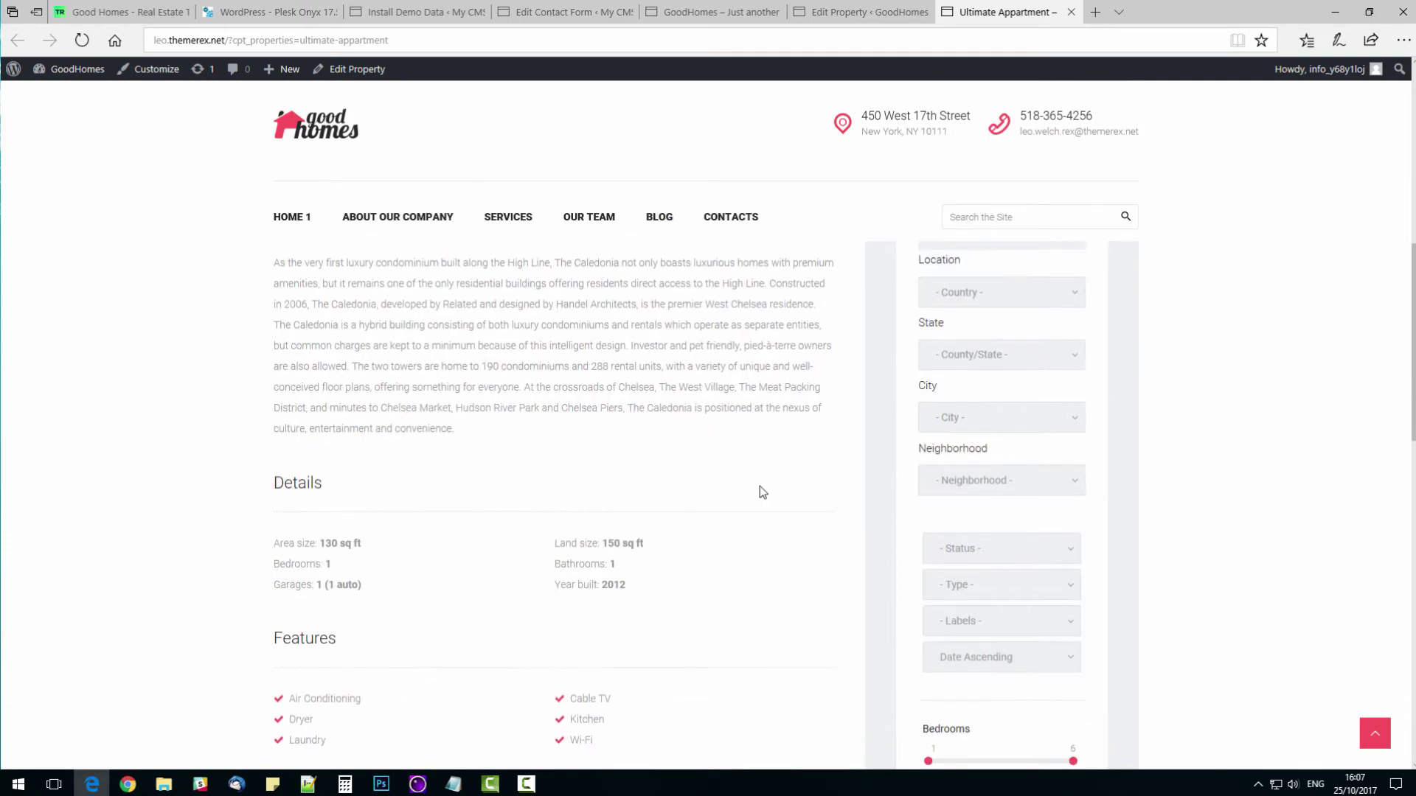
pyautogui.scroll(-4, 760, 487)
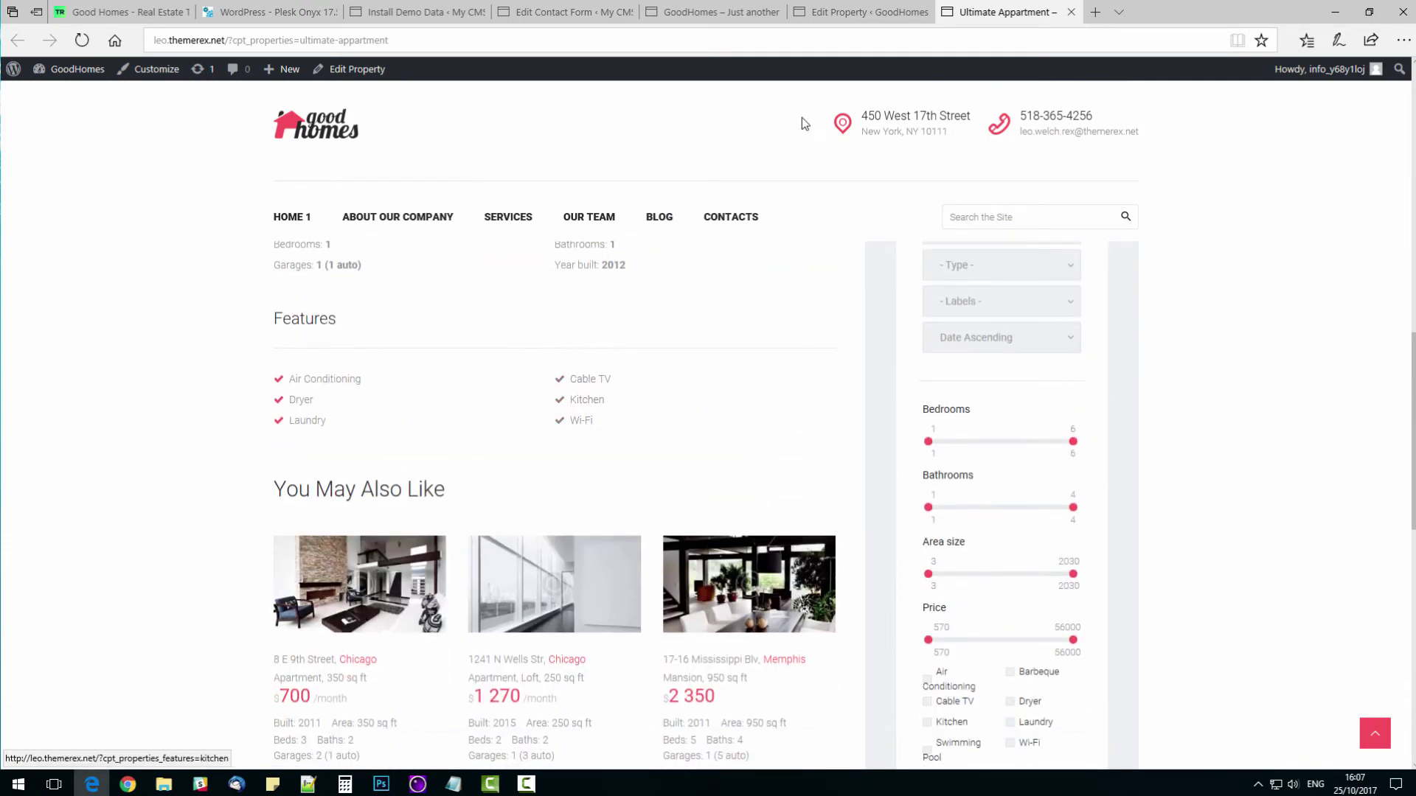
pyautogui.click(671, 13)
pyautogui.scroll(4, 147, 601)
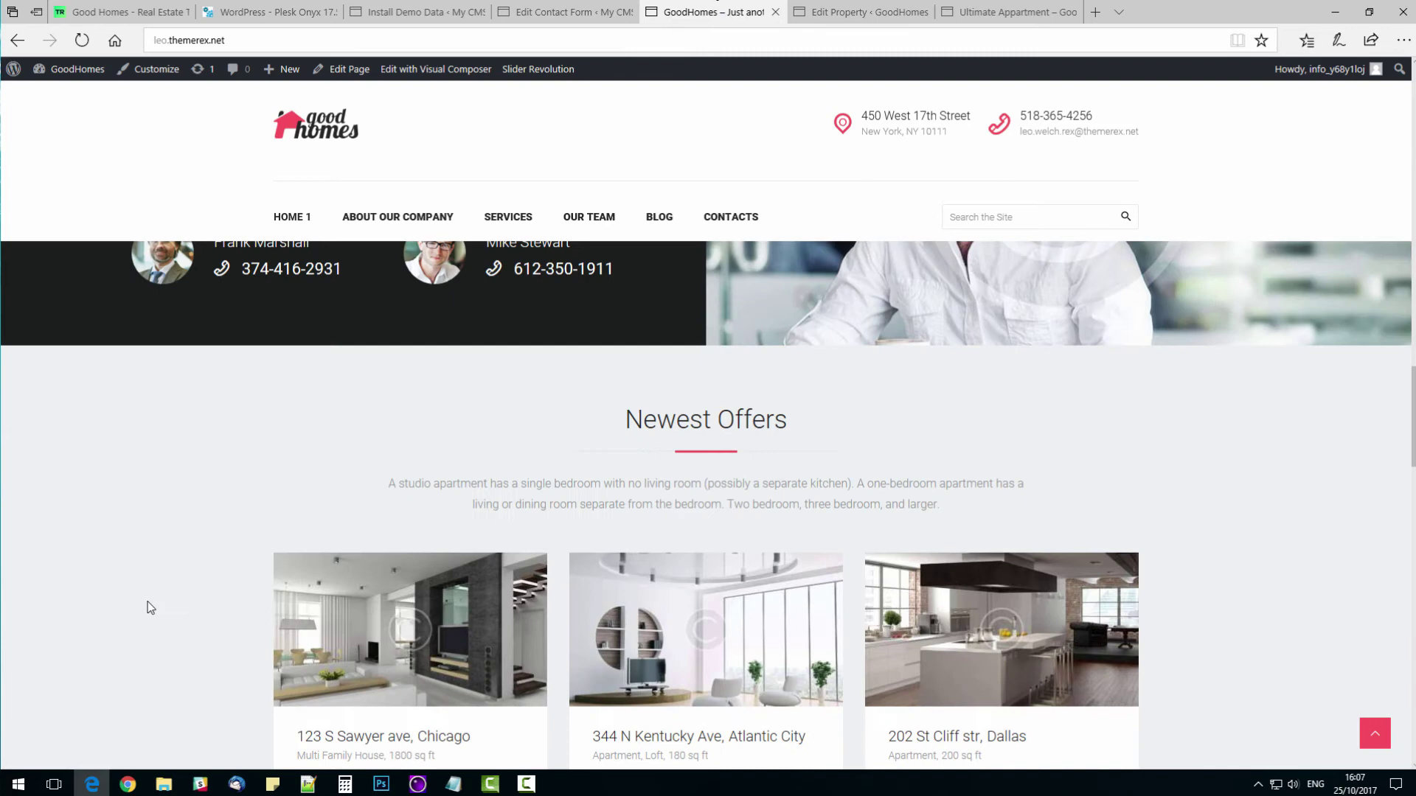
pyautogui.press('F5')
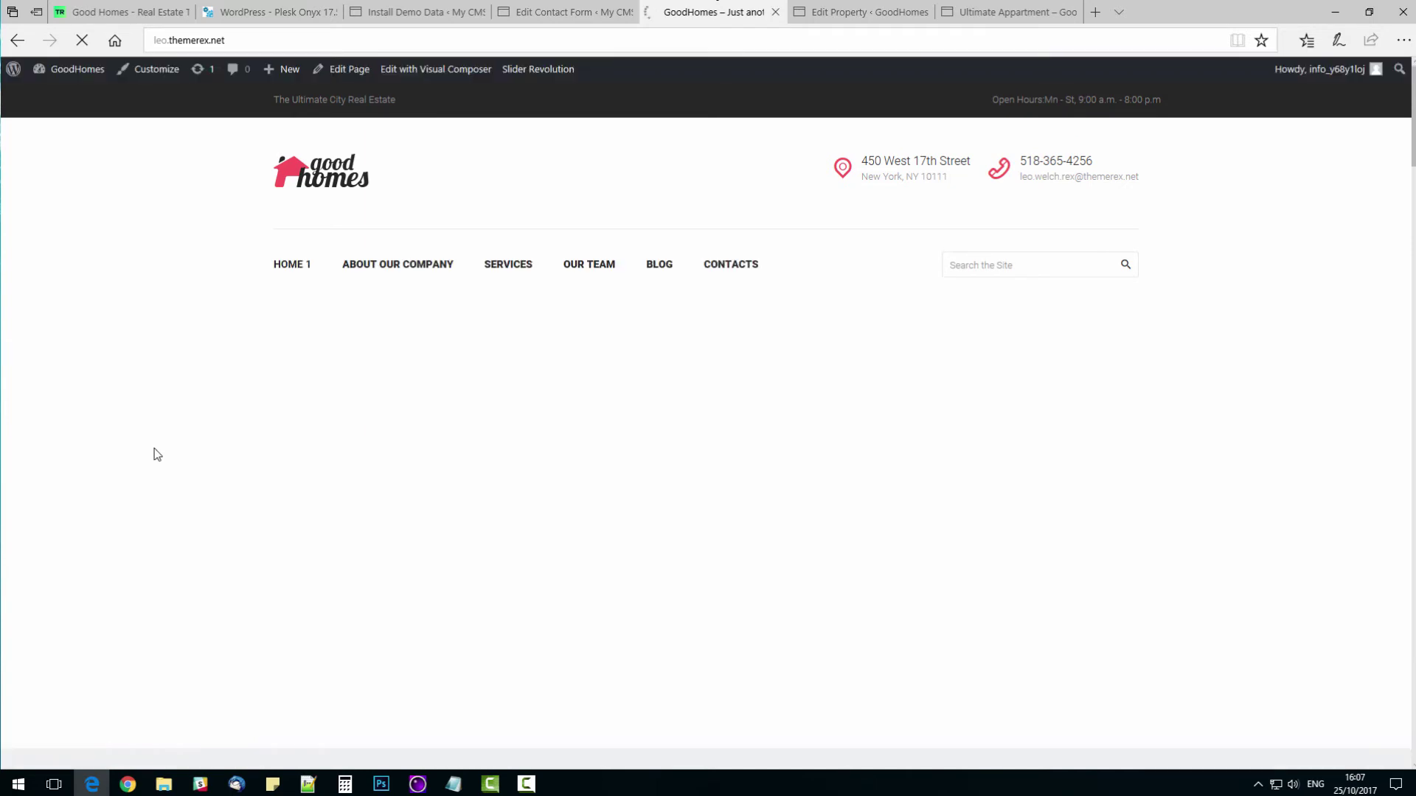
pyautogui.scroll(-2, 153, 452)
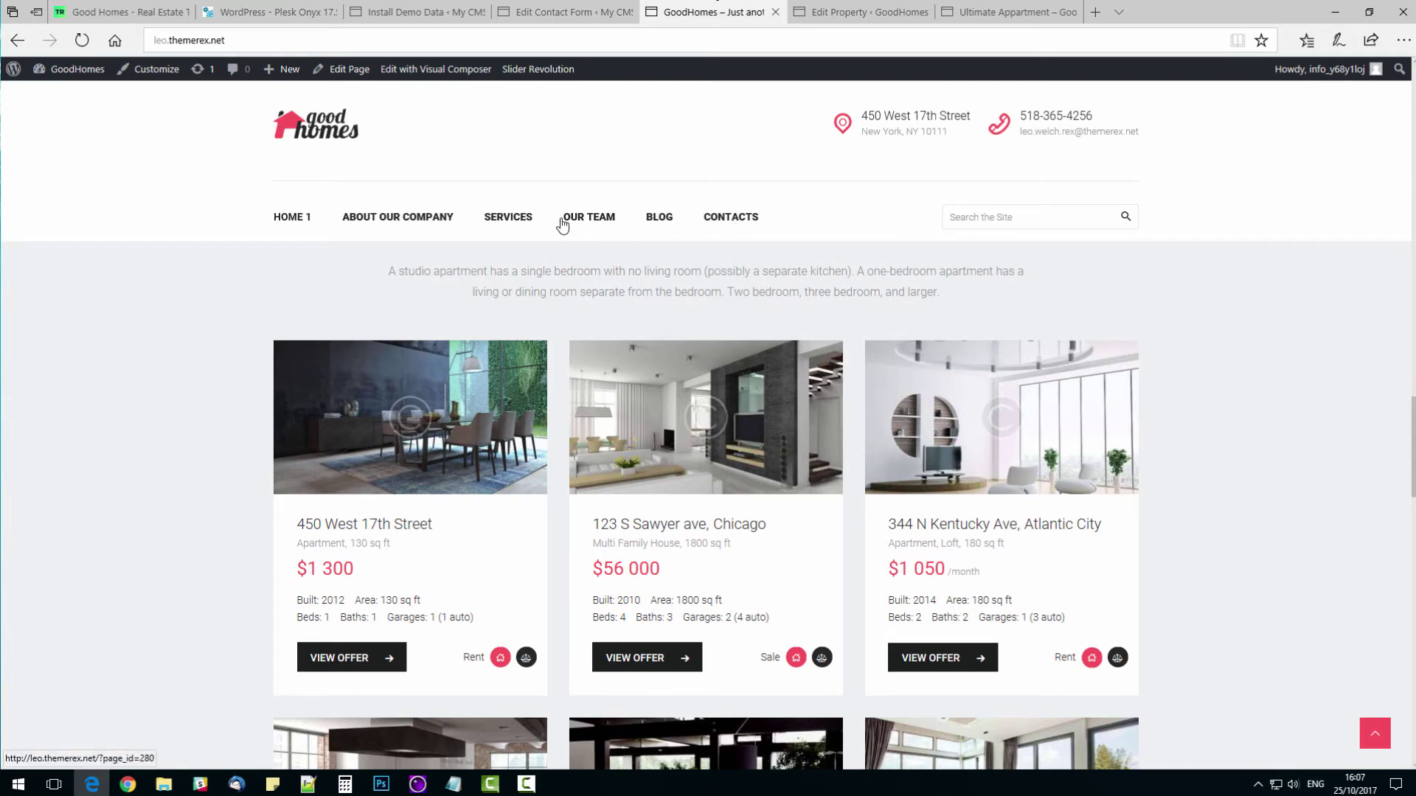
pyautogui.click(590, 222)
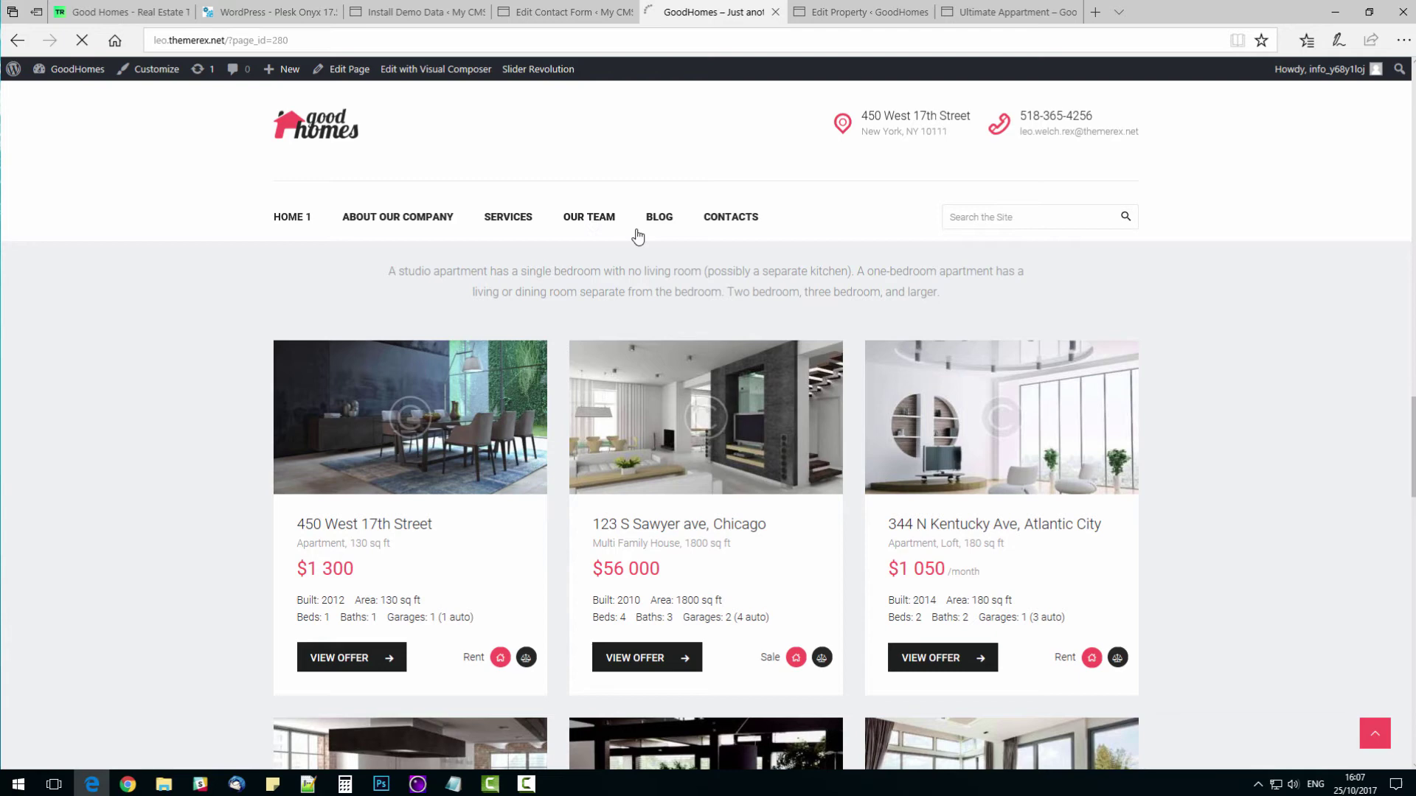
pyautogui.scroll(-3, 140, 457)
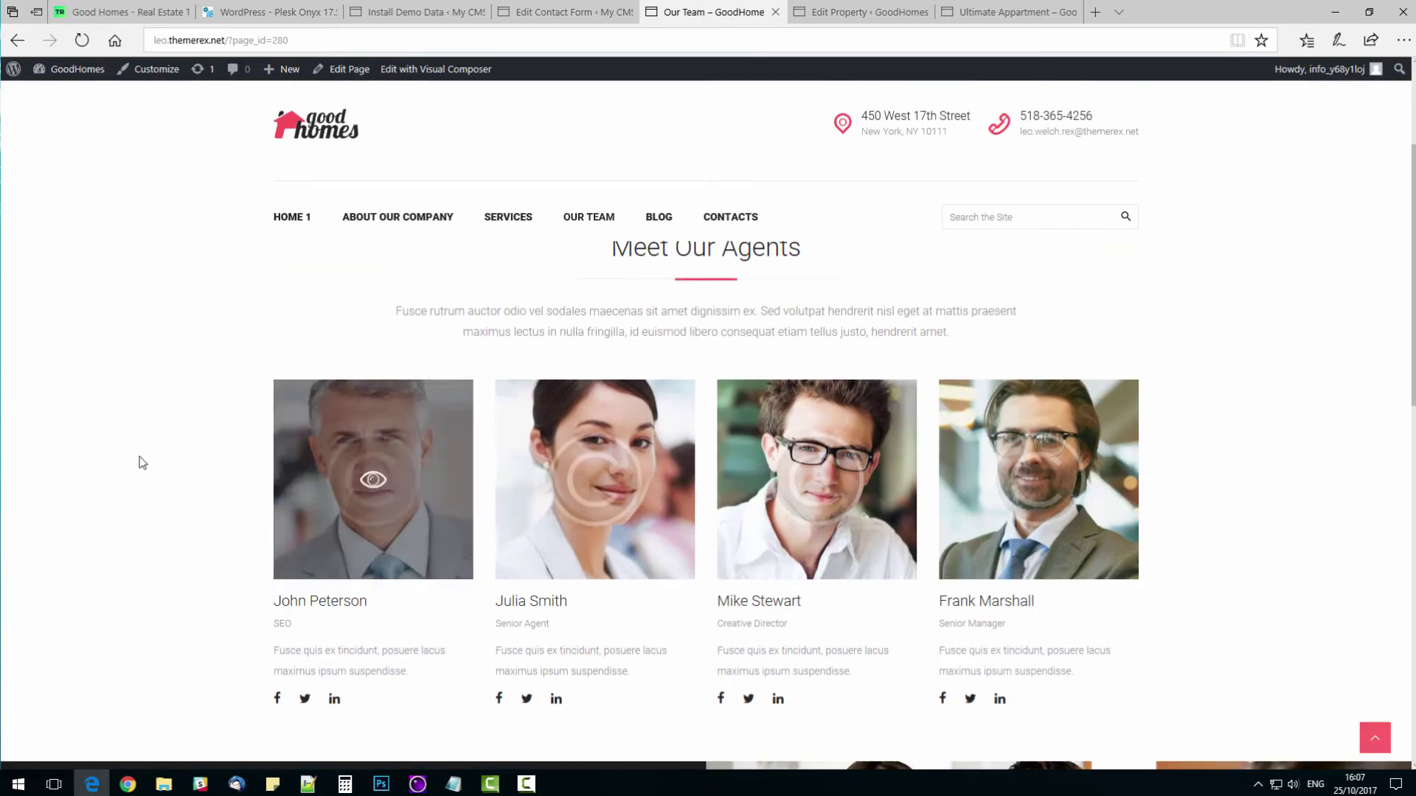
pyautogui.scroll(2, 162, 421)
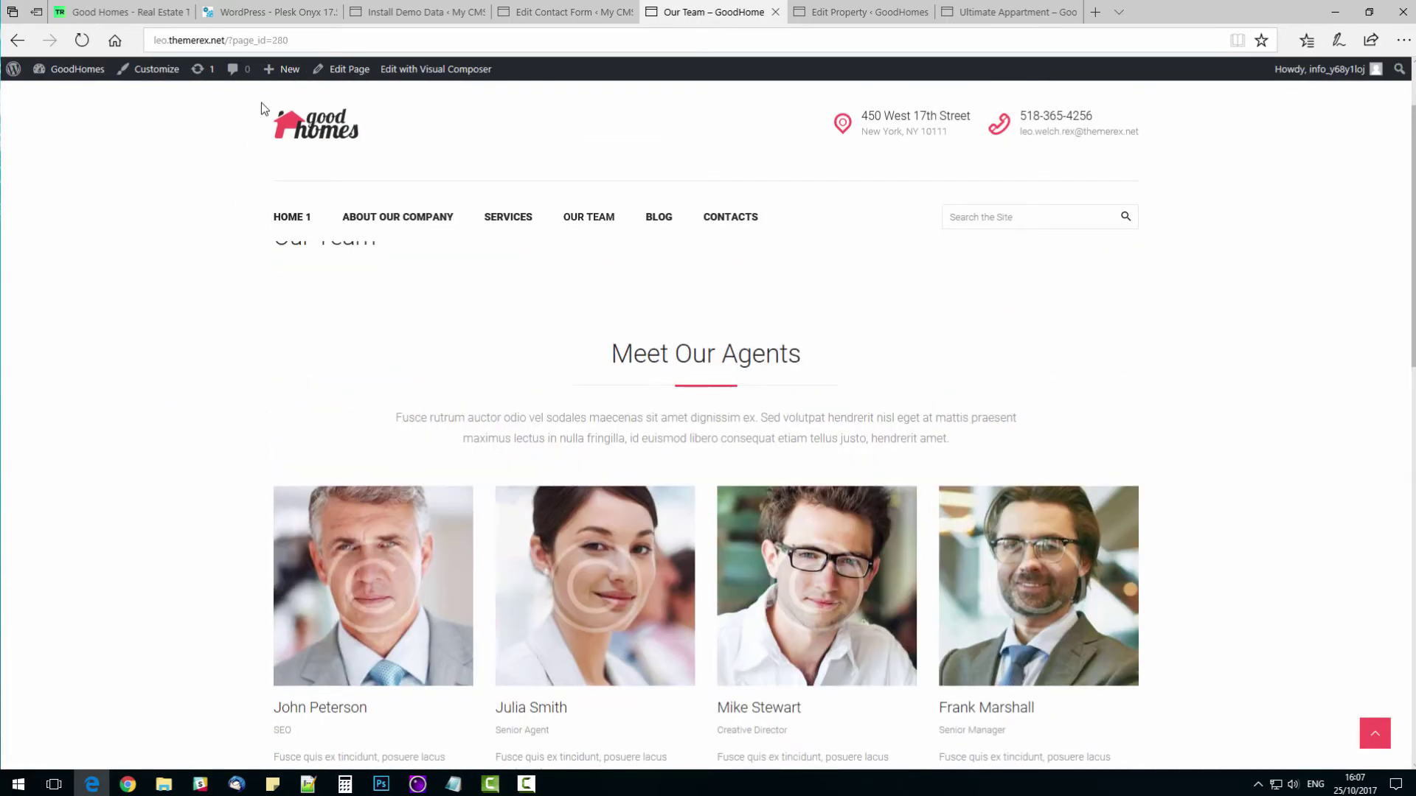
pyautogui.moveTo(283, 68)
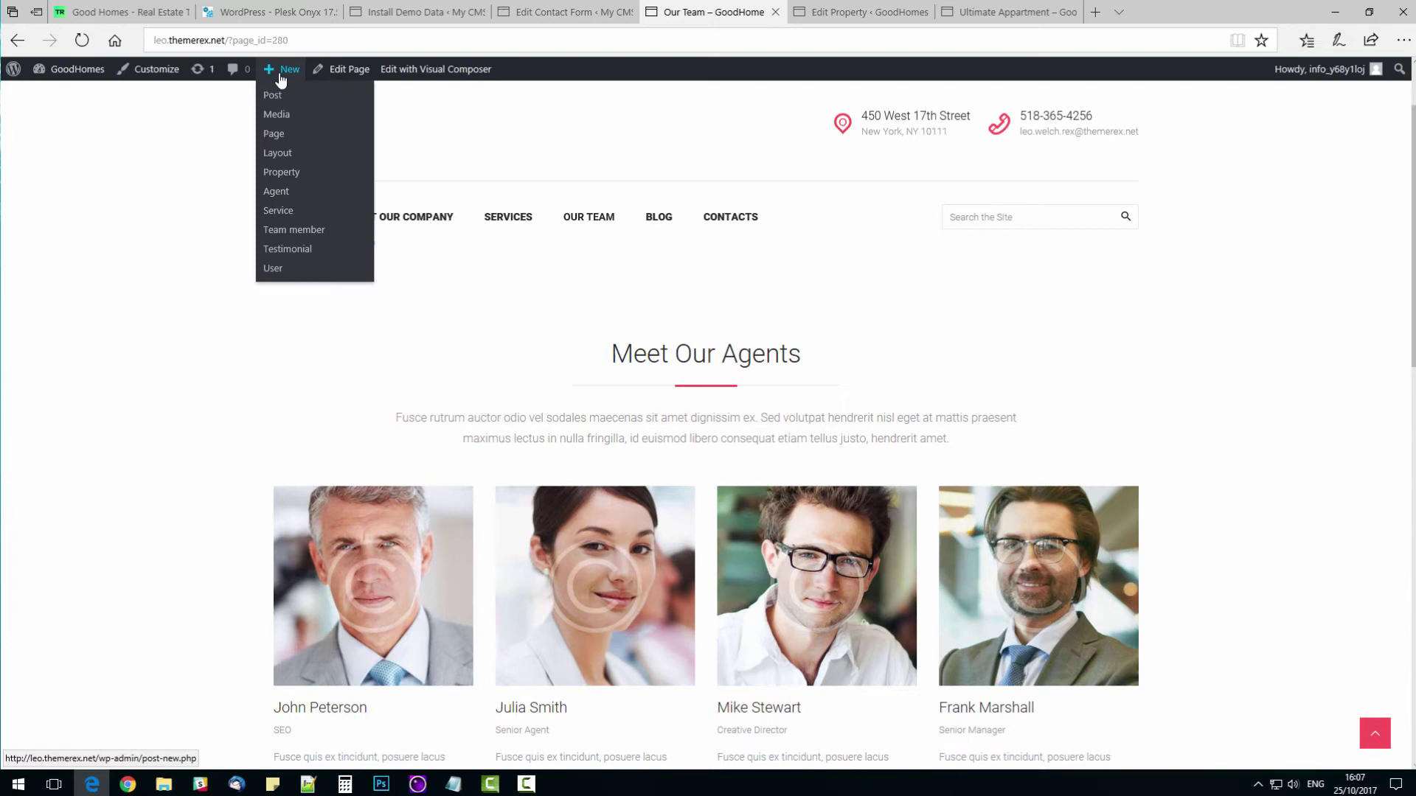
pyautogui.middleClick(302, 230)
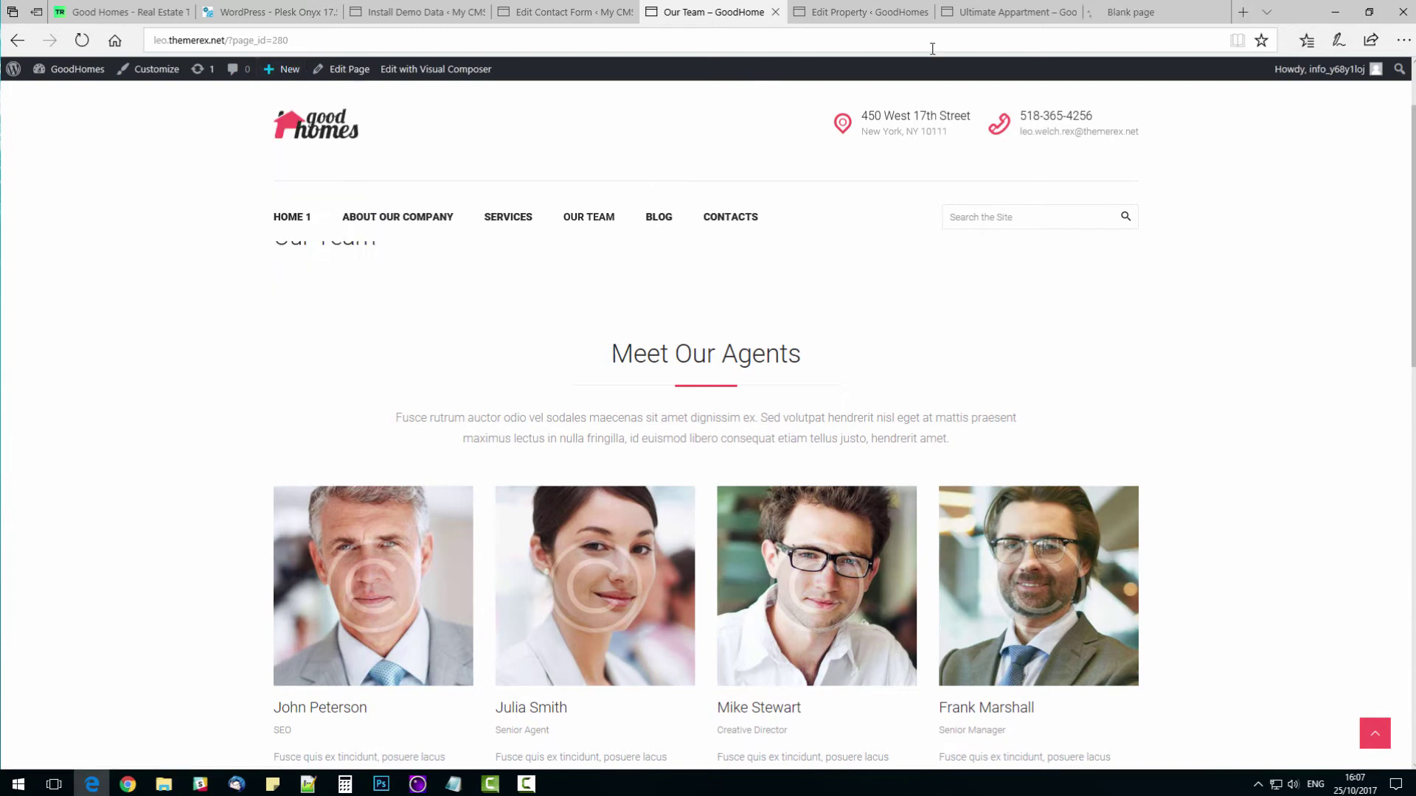
pyautogui.click(1128, 11)
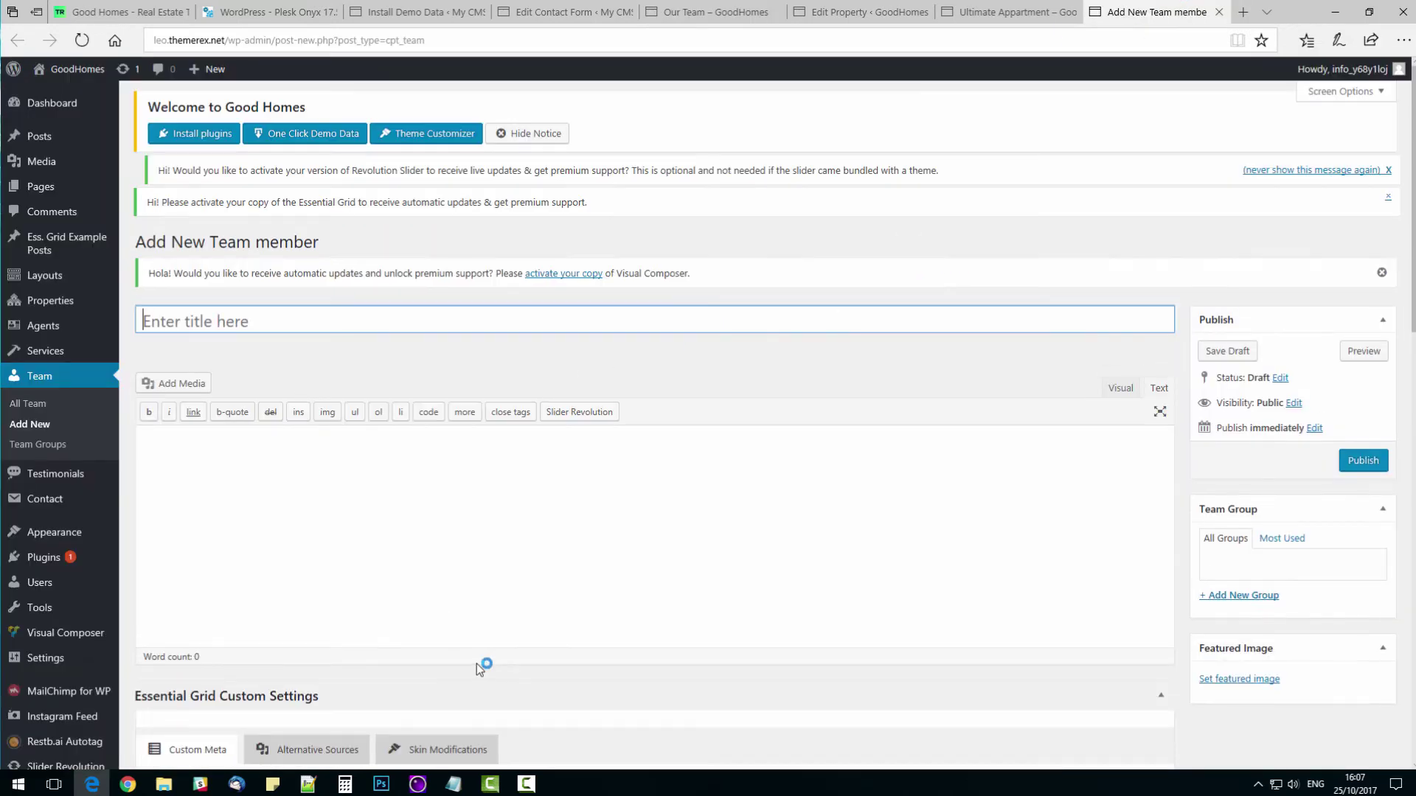
pyautogui.press('shift')
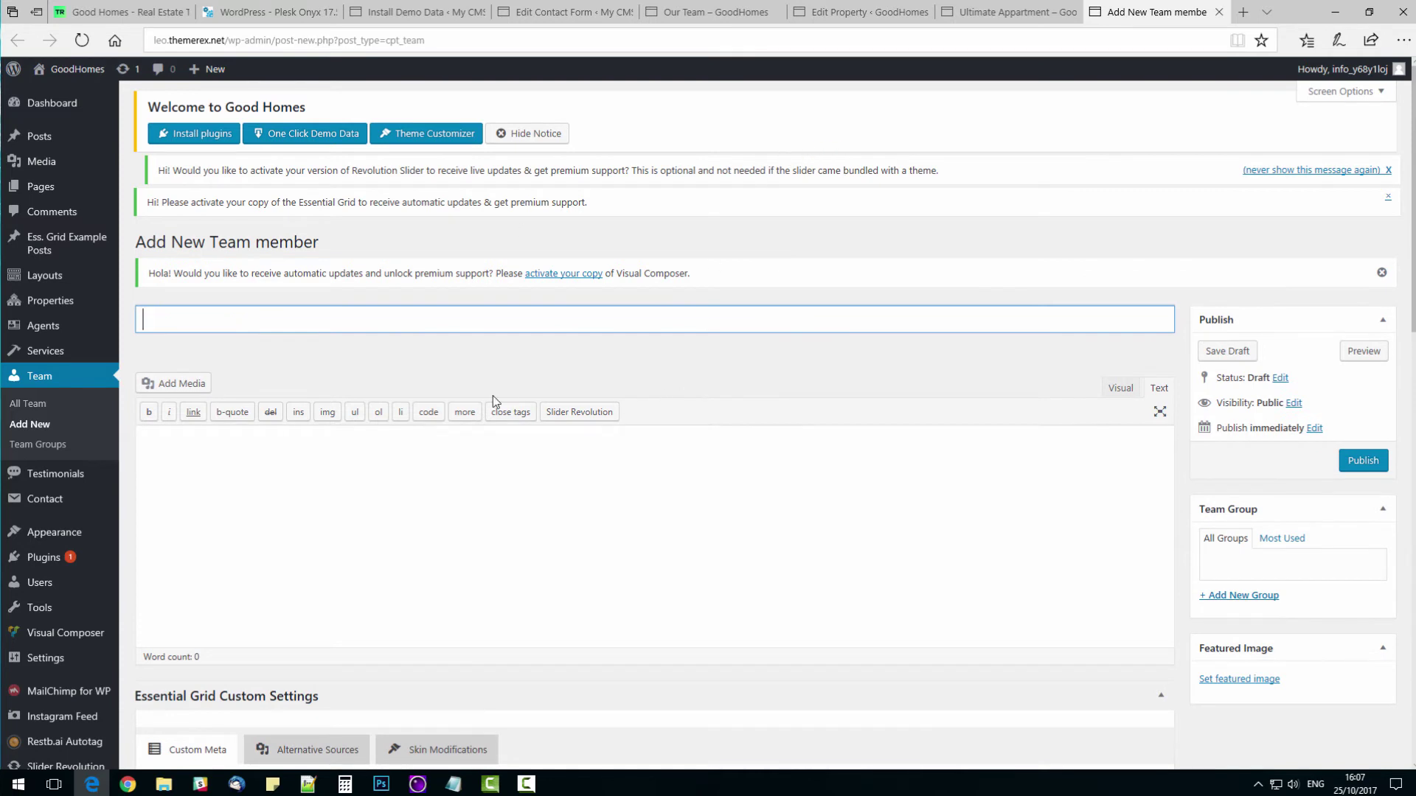
pyautogui.press('Tab')
pyautogui.write('CEO of Themerex')
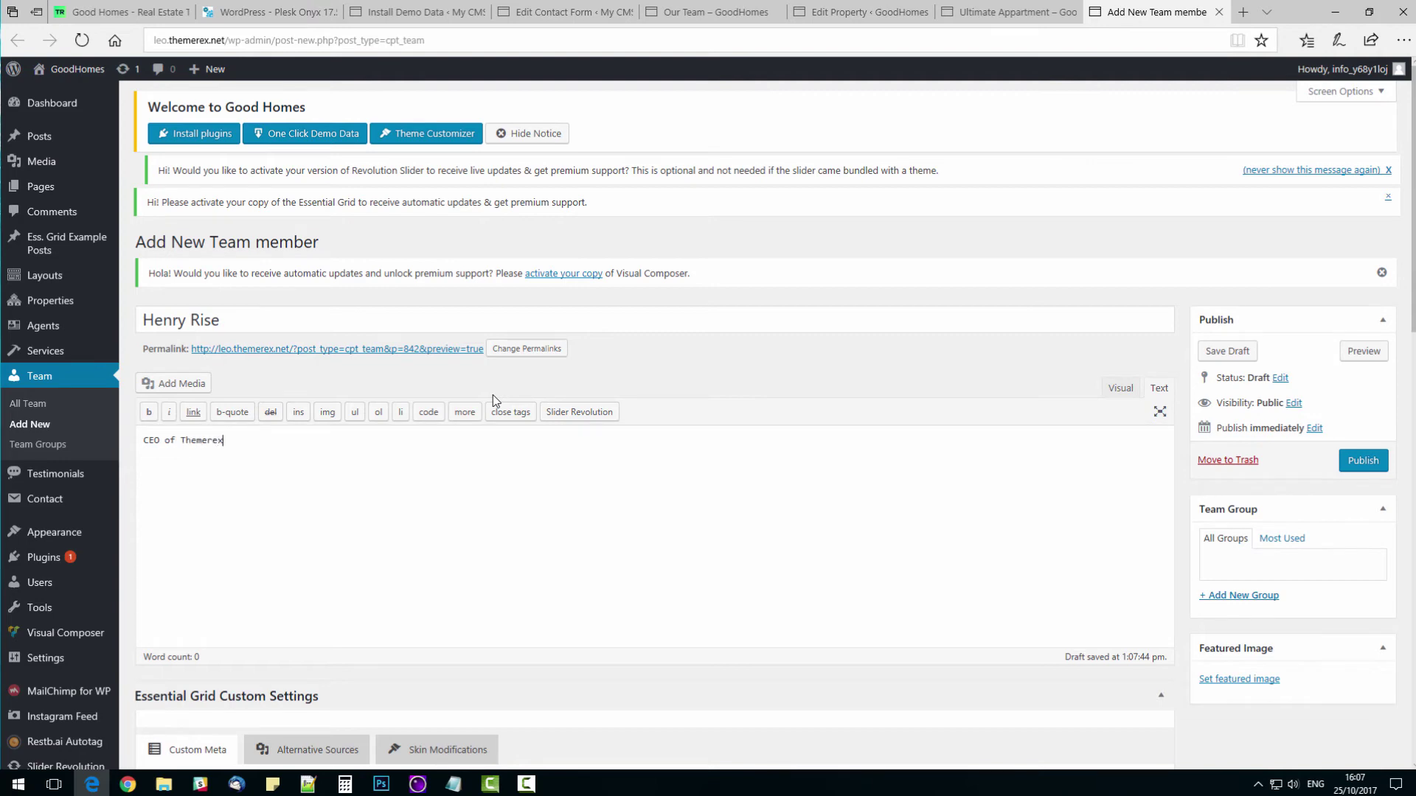
pyautogui.write('.Net')
pyautogui.scroll(-5, 505, 528)
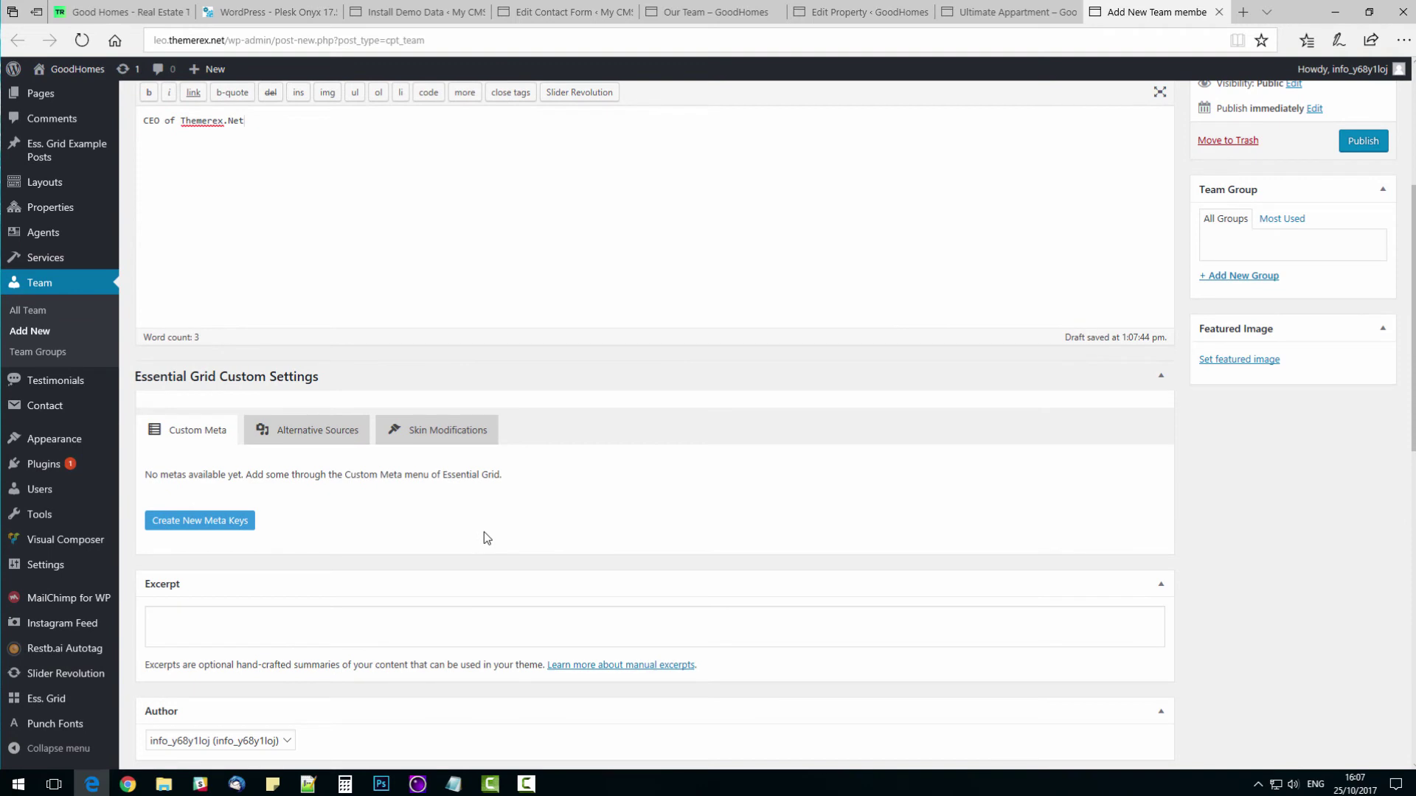
pyautogui.scroll(-3, 483, 538)
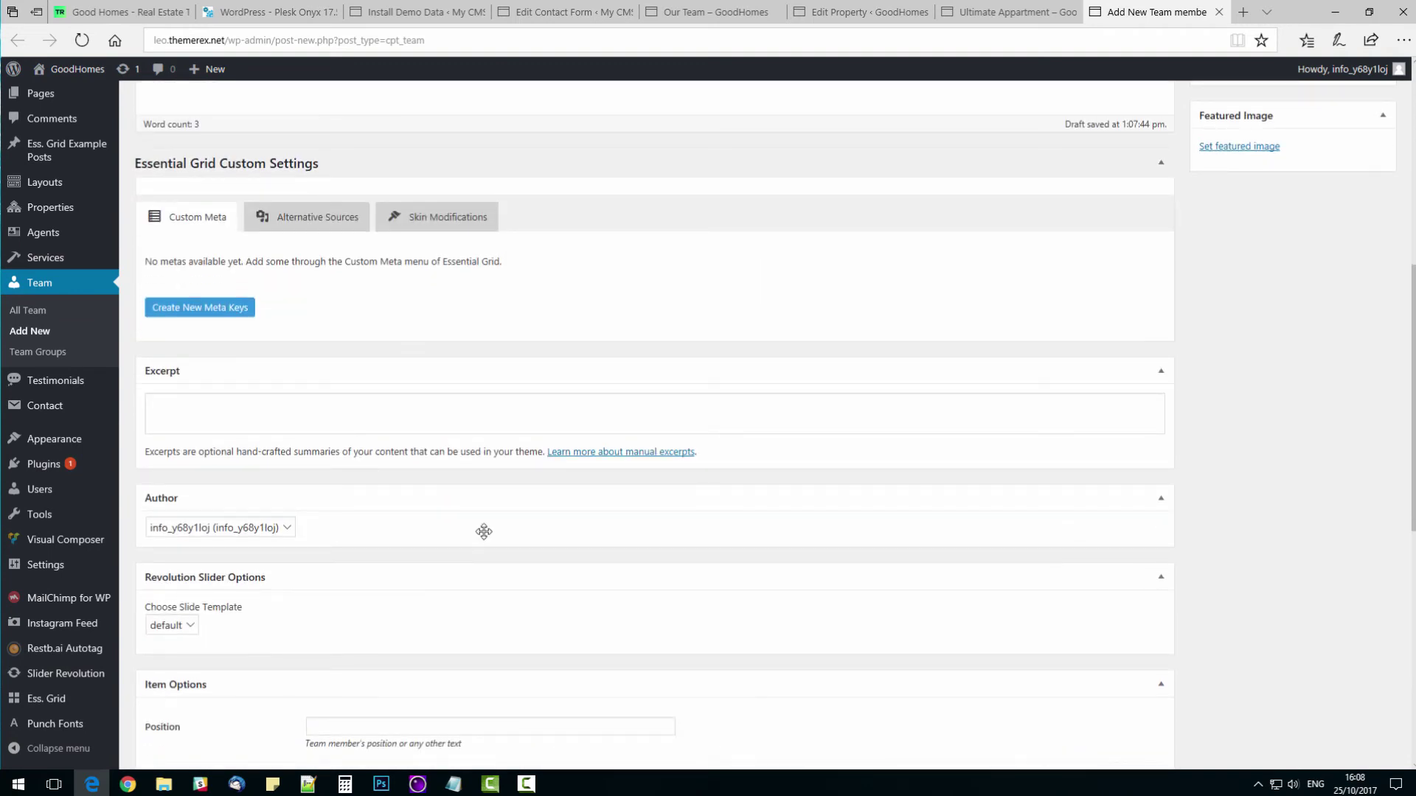
pyautogui.scroll(-3, 483, 531)
pyautogui.click(420, 516)
pyautogui.write('CEO')
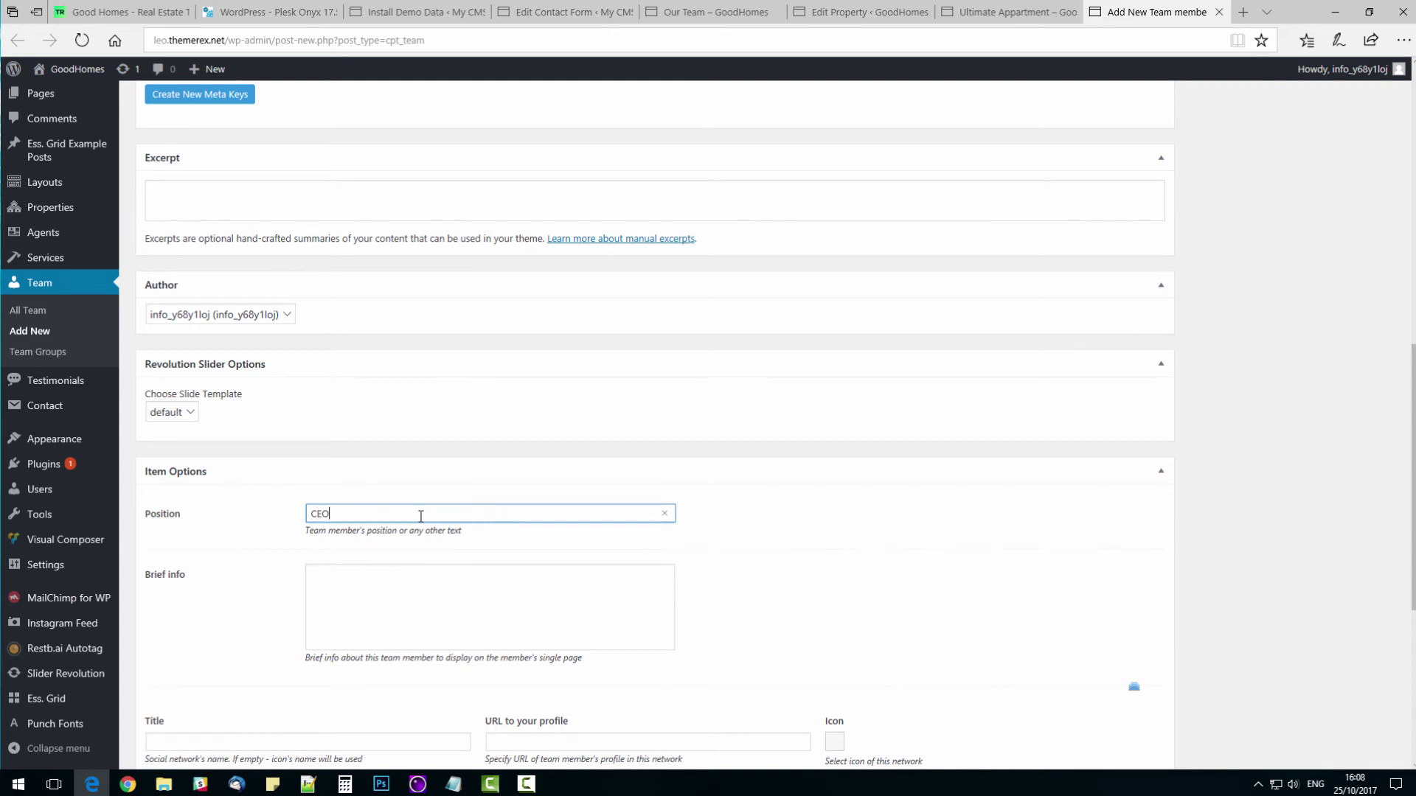
pyautogui.scroll(-2, 421, 516)
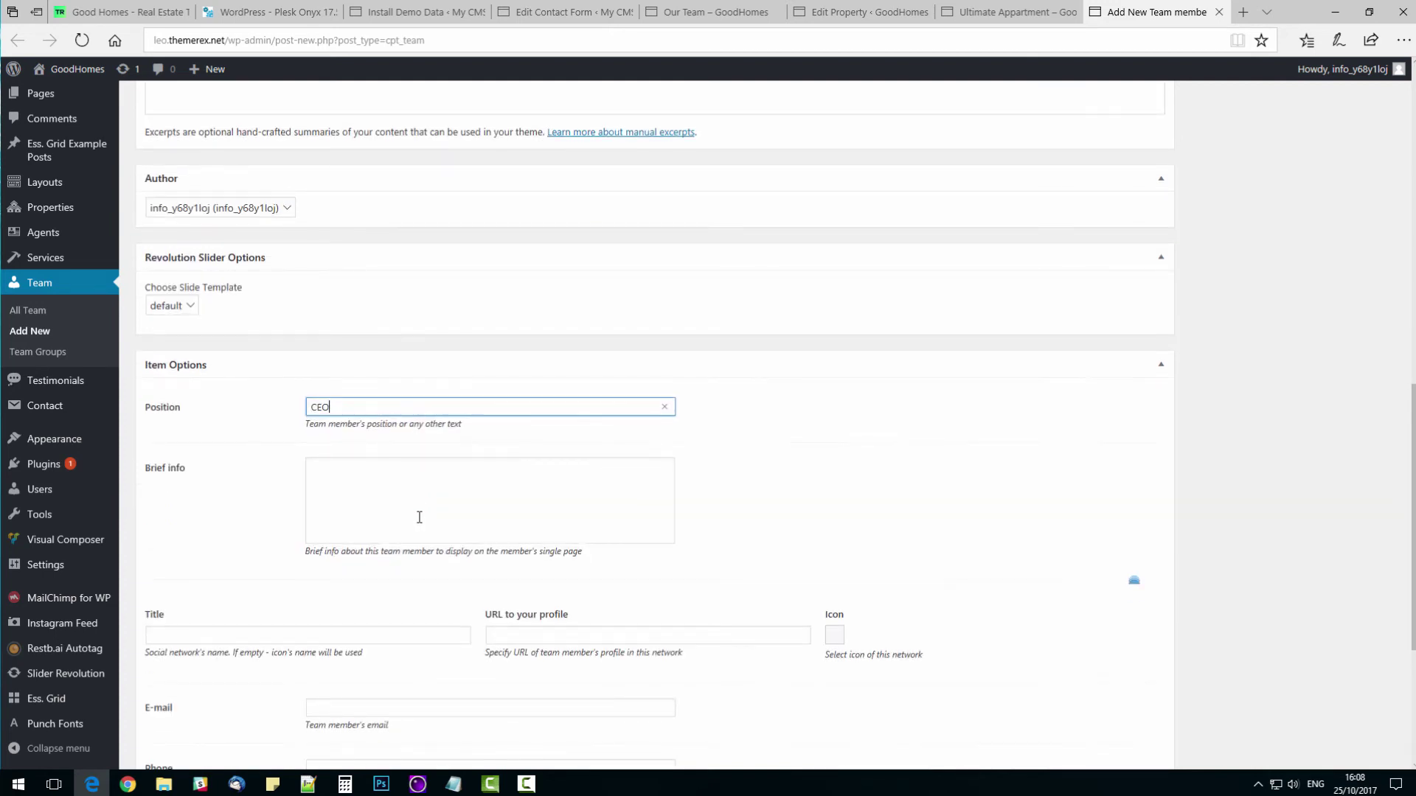
pyautogui.scroll(7, 1263, 413)
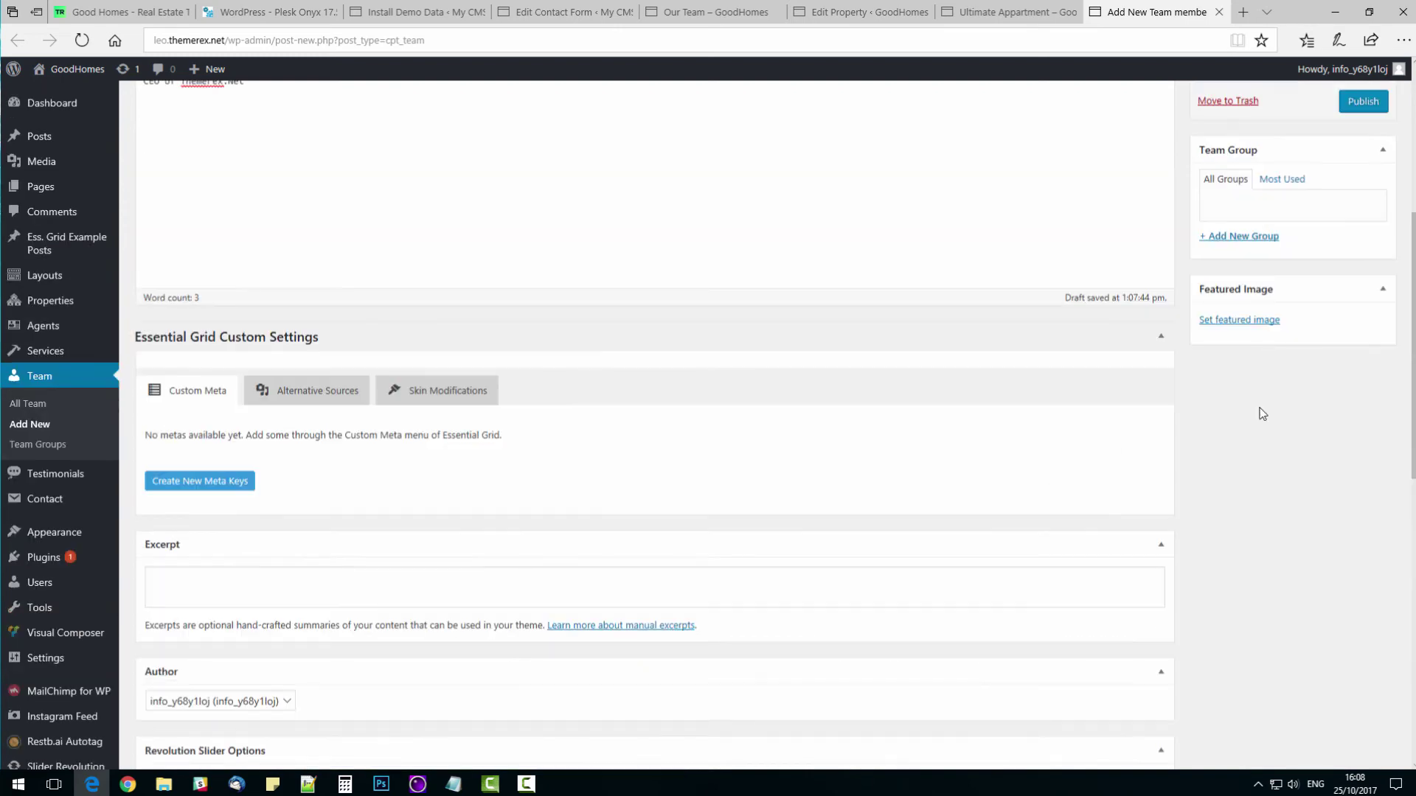
# Upload the member photo as the featured image and publish the team member
pyautogui.click(1265, 360)
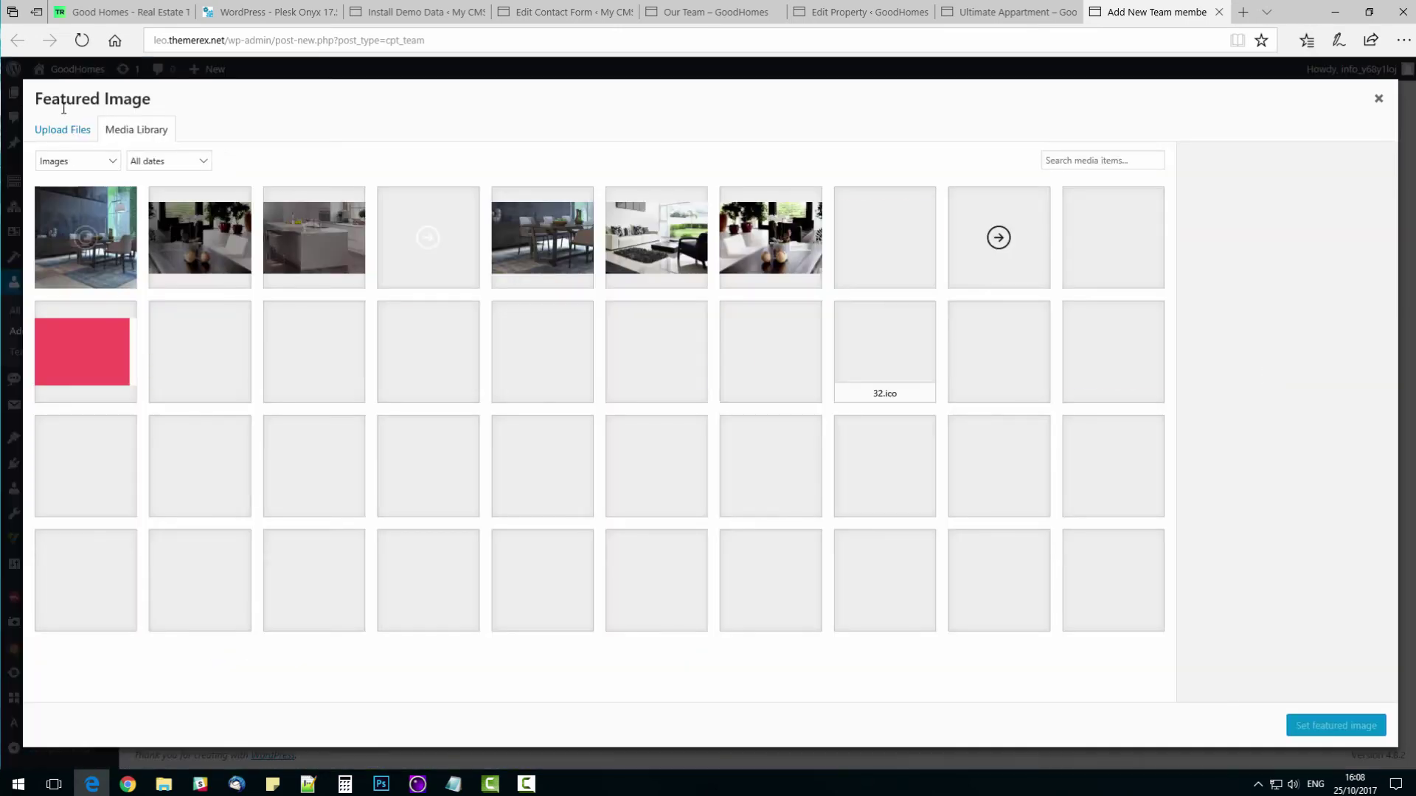
pyautogui.click(59, 130)
pyautogui.click(708, 391)
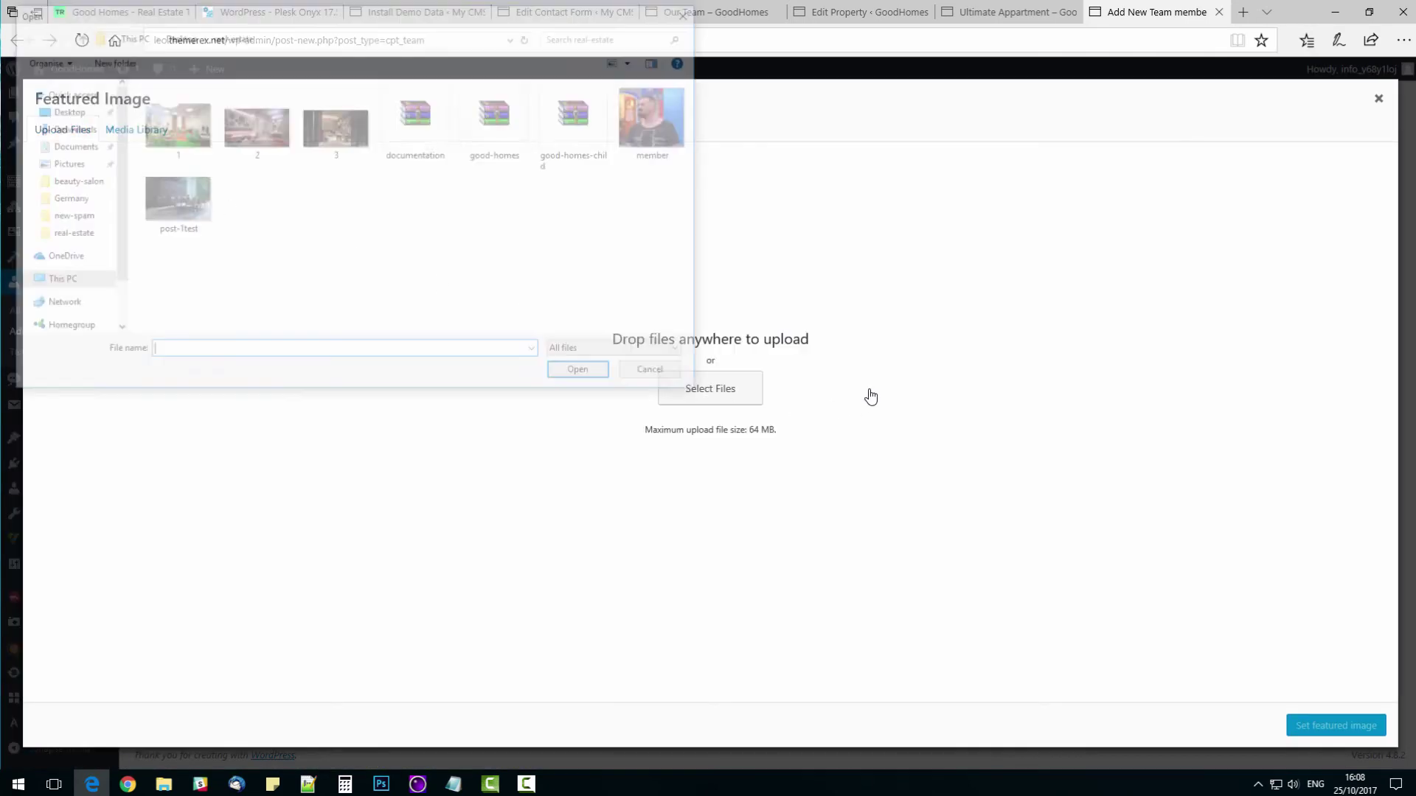
pyautogui.doubleClick(672, 122)
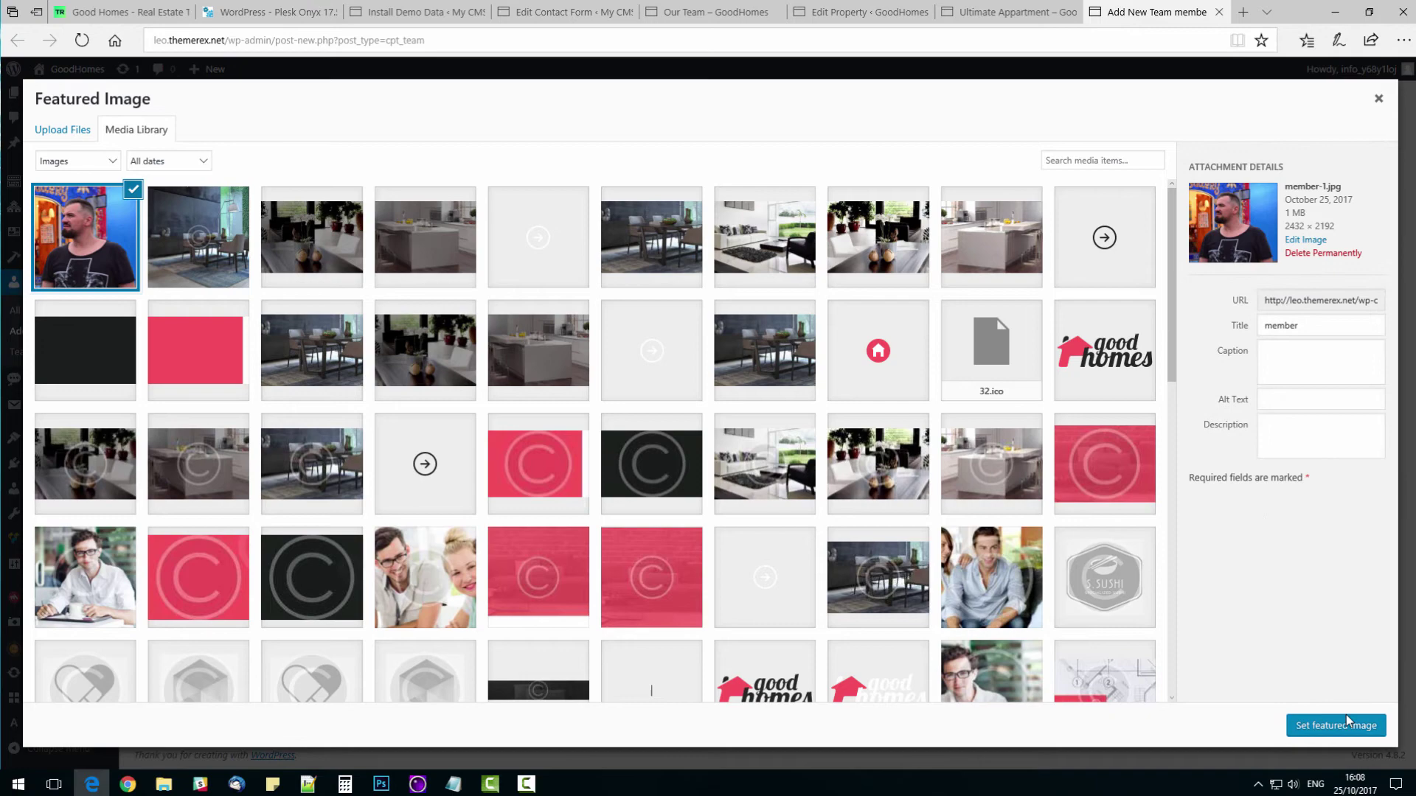
pyautogui.click(1342, 728)
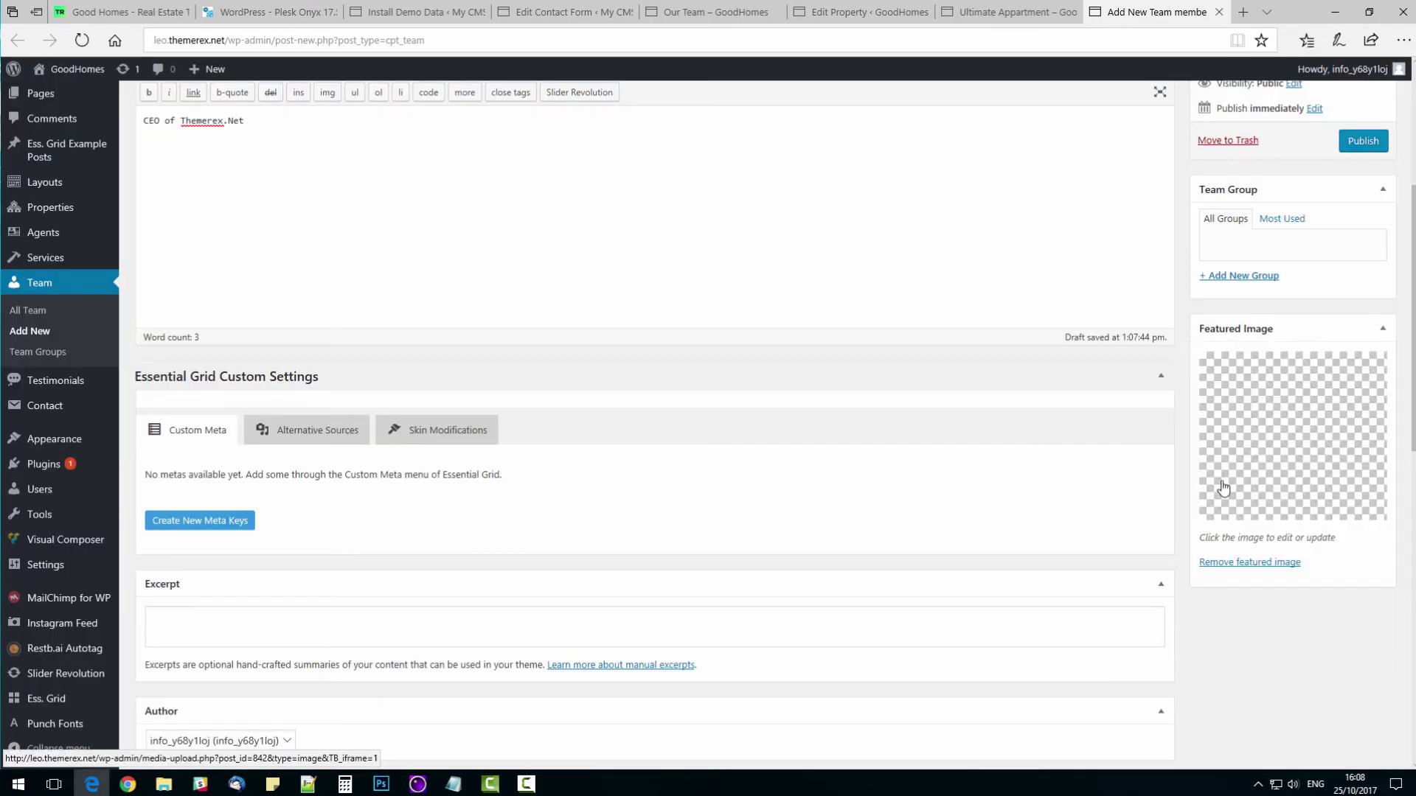
pyautogui.click(1368, 152)
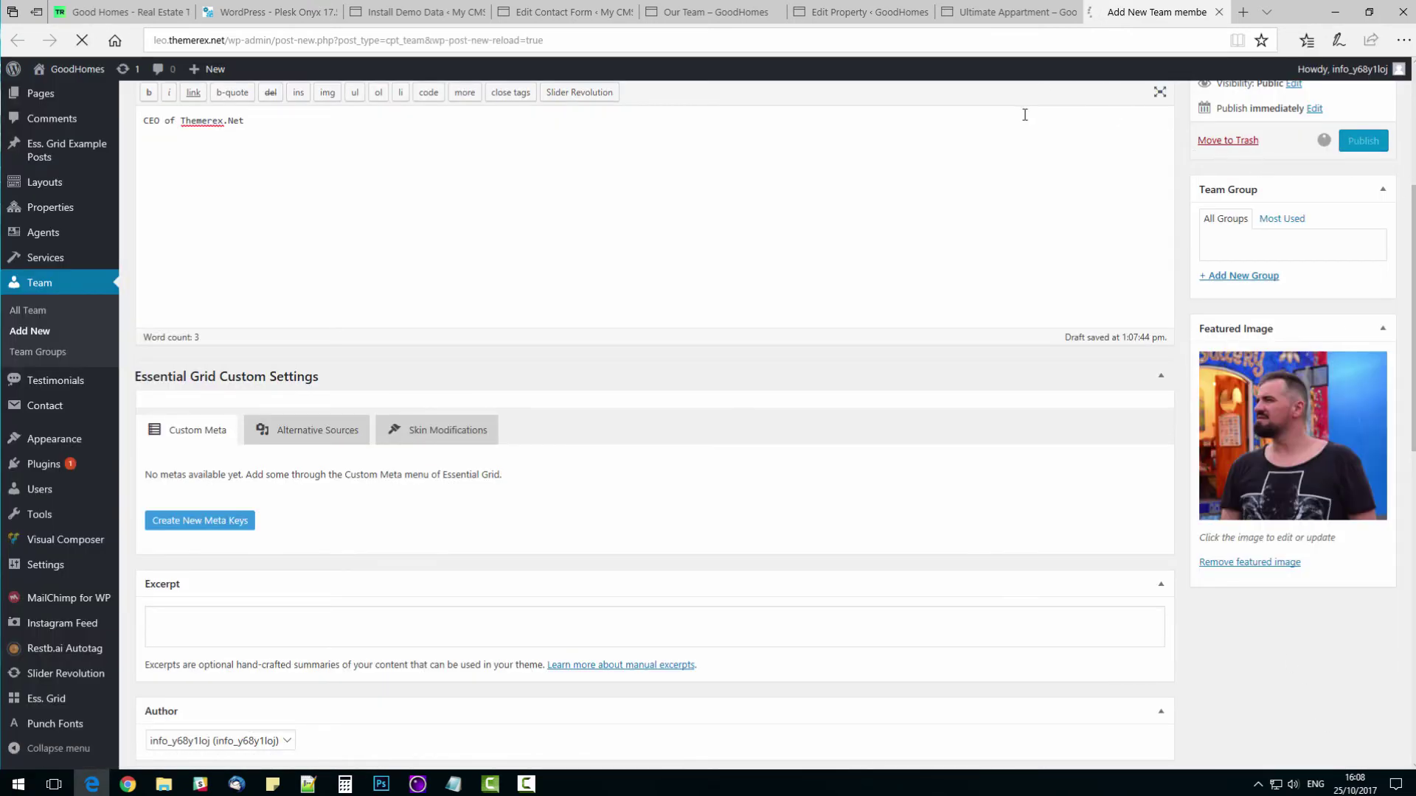
pyautogui.click(1030, 16)
pyautogui.click(861, 12)
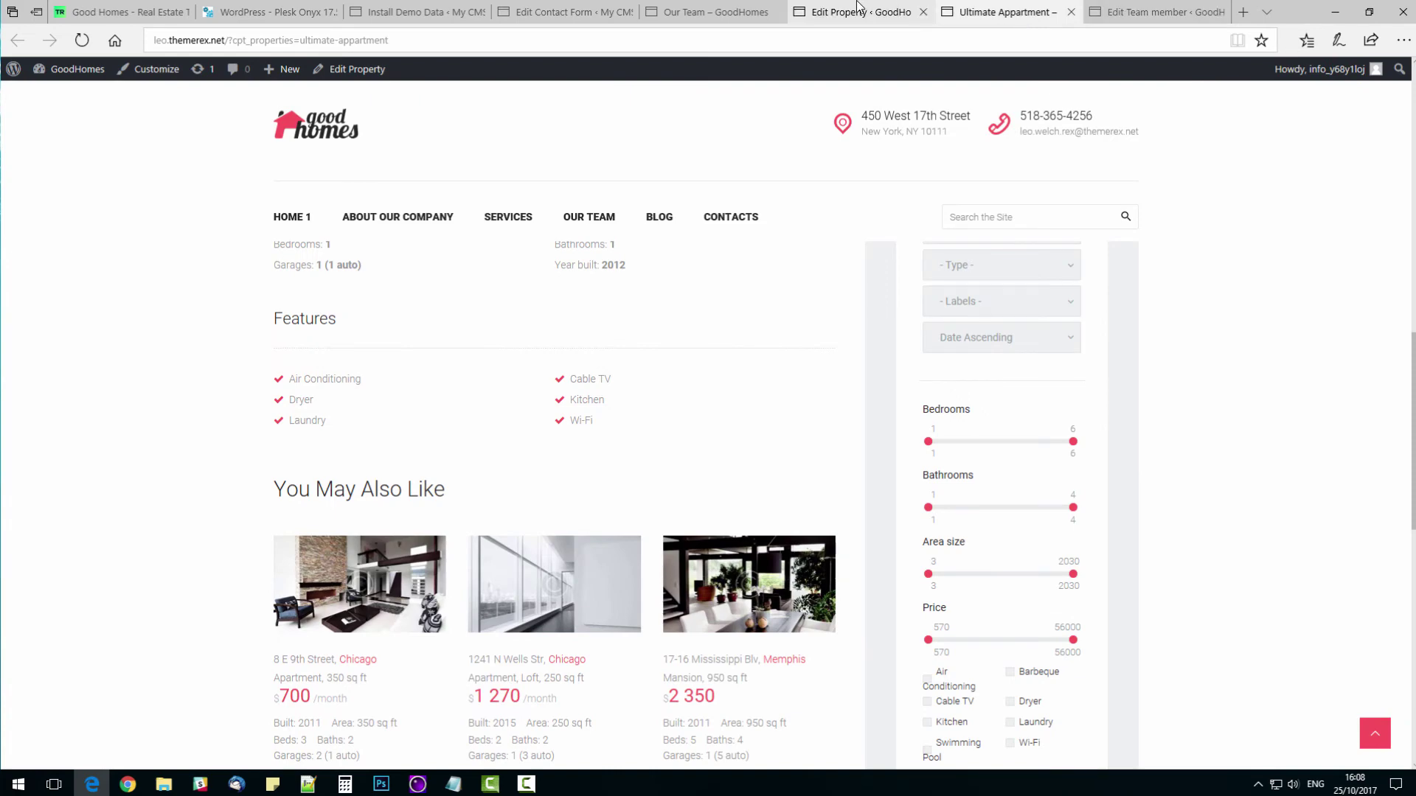
pyautogui.click(713, 13)
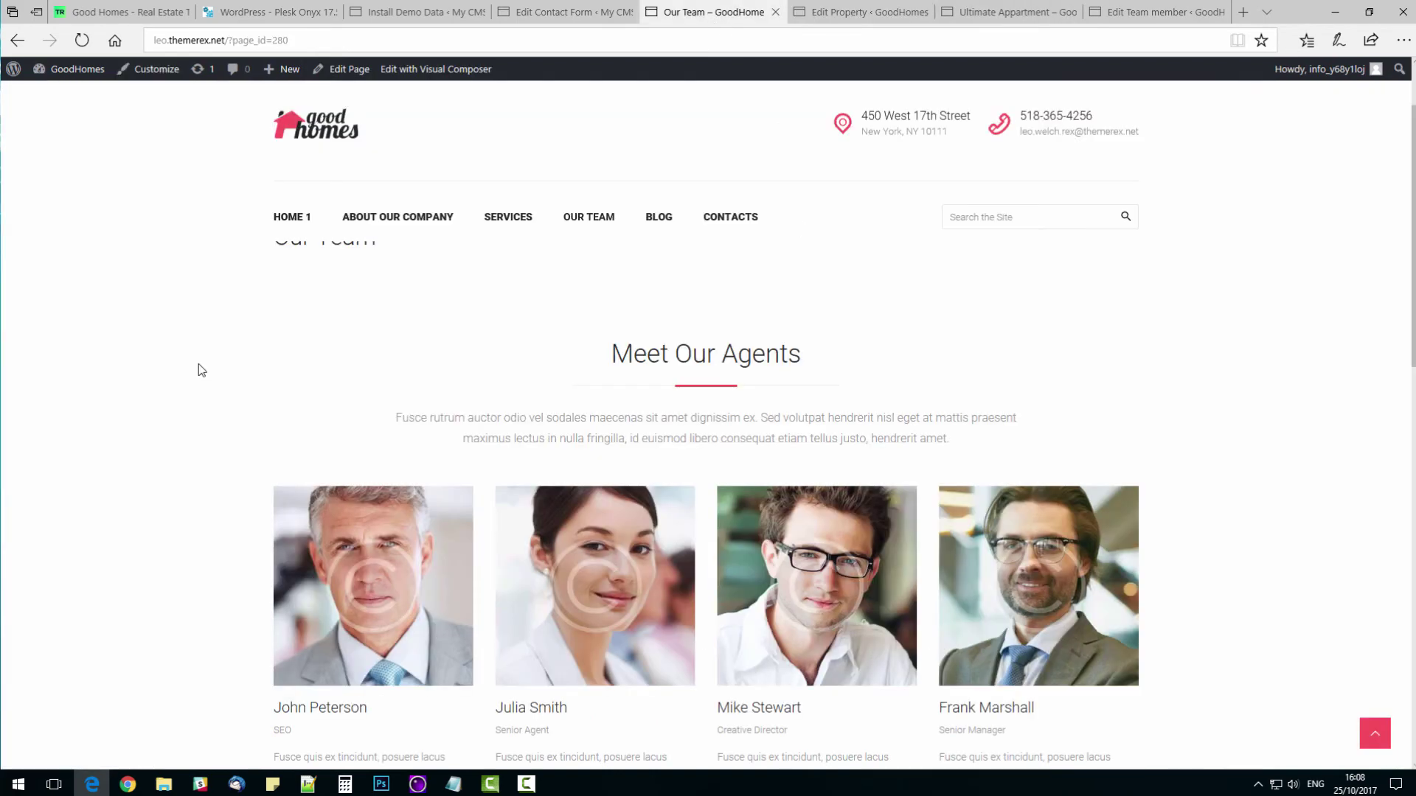
pyautogui.press('F5')
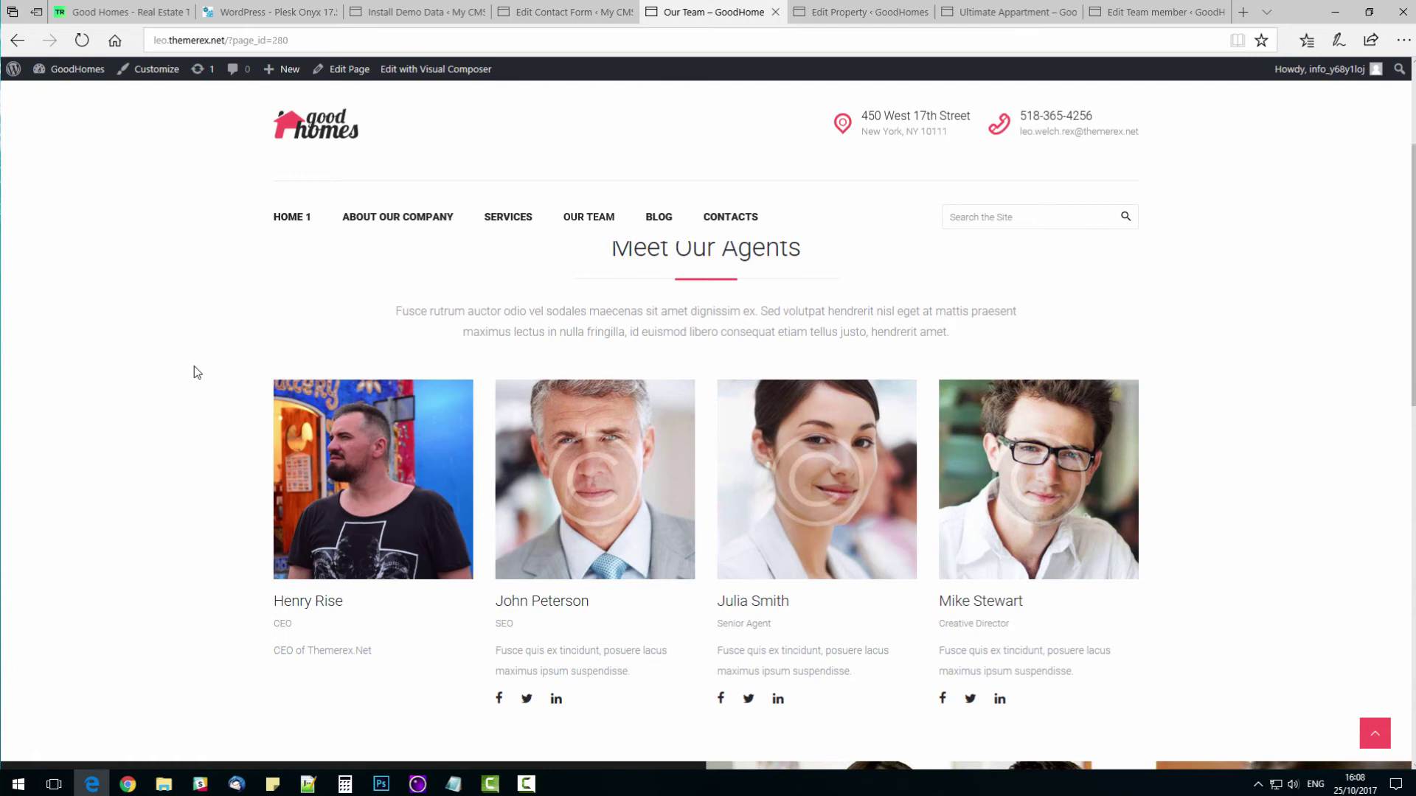
pyautogui.scroll(5, 171, 344)
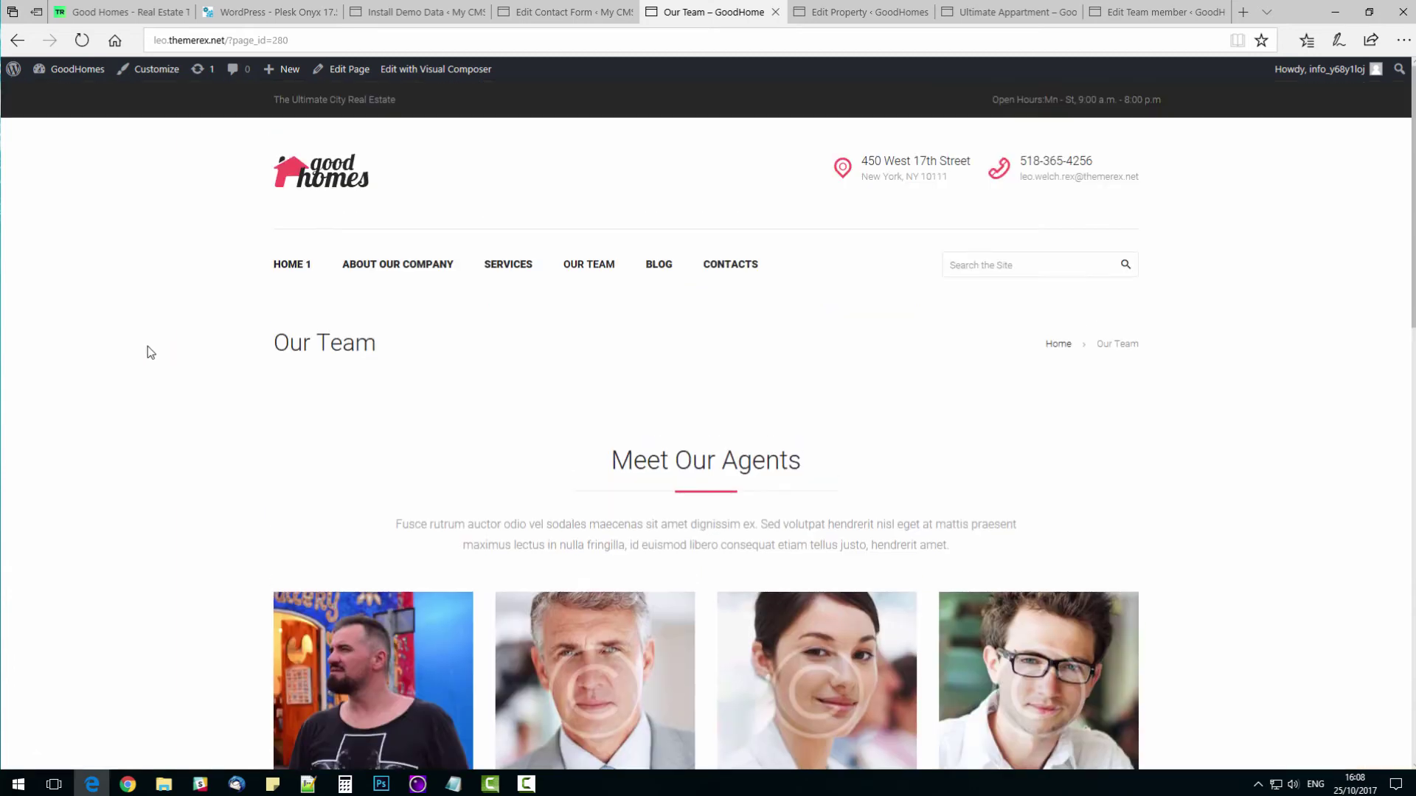
pyautogui.click(730, 264)
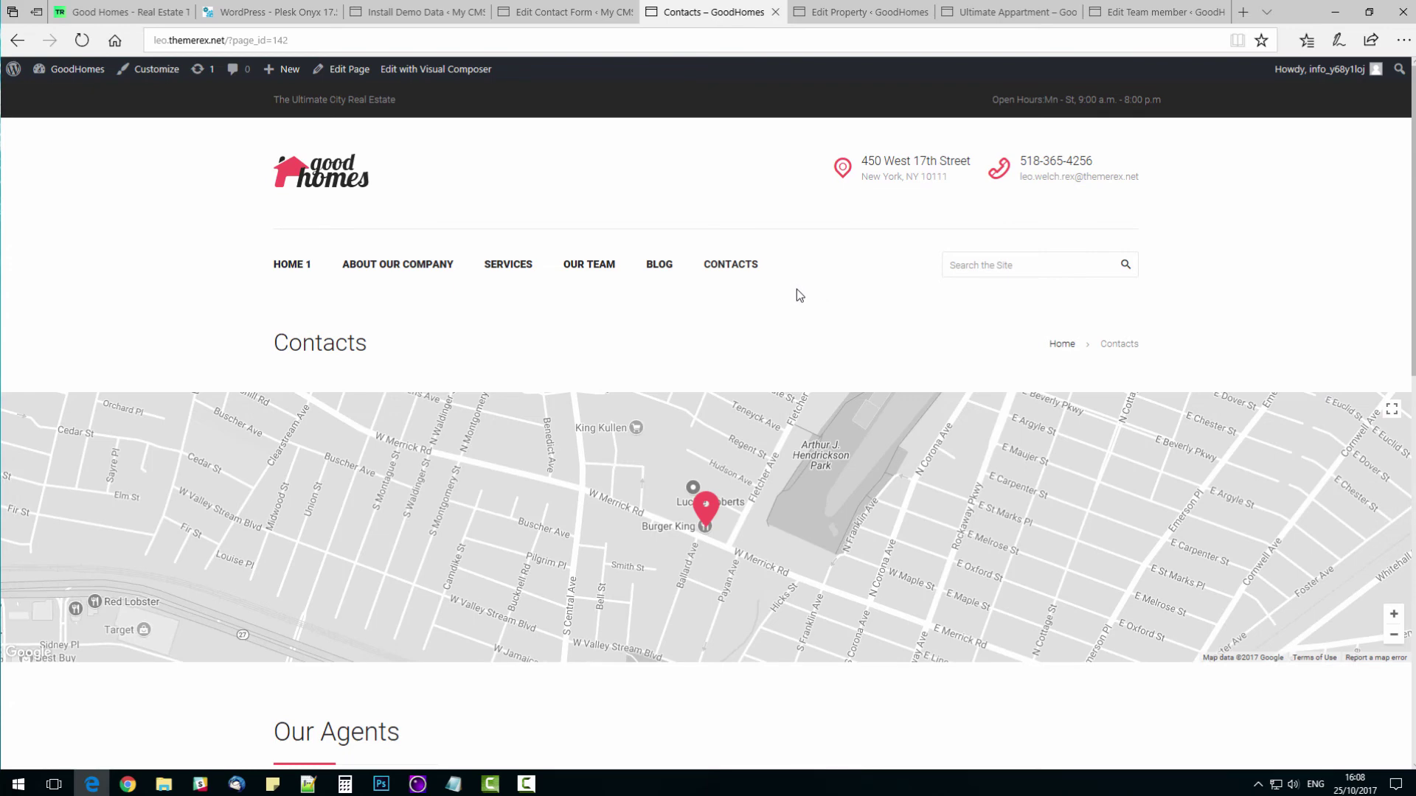
pyautogui.scroll(-5, 766, 300)
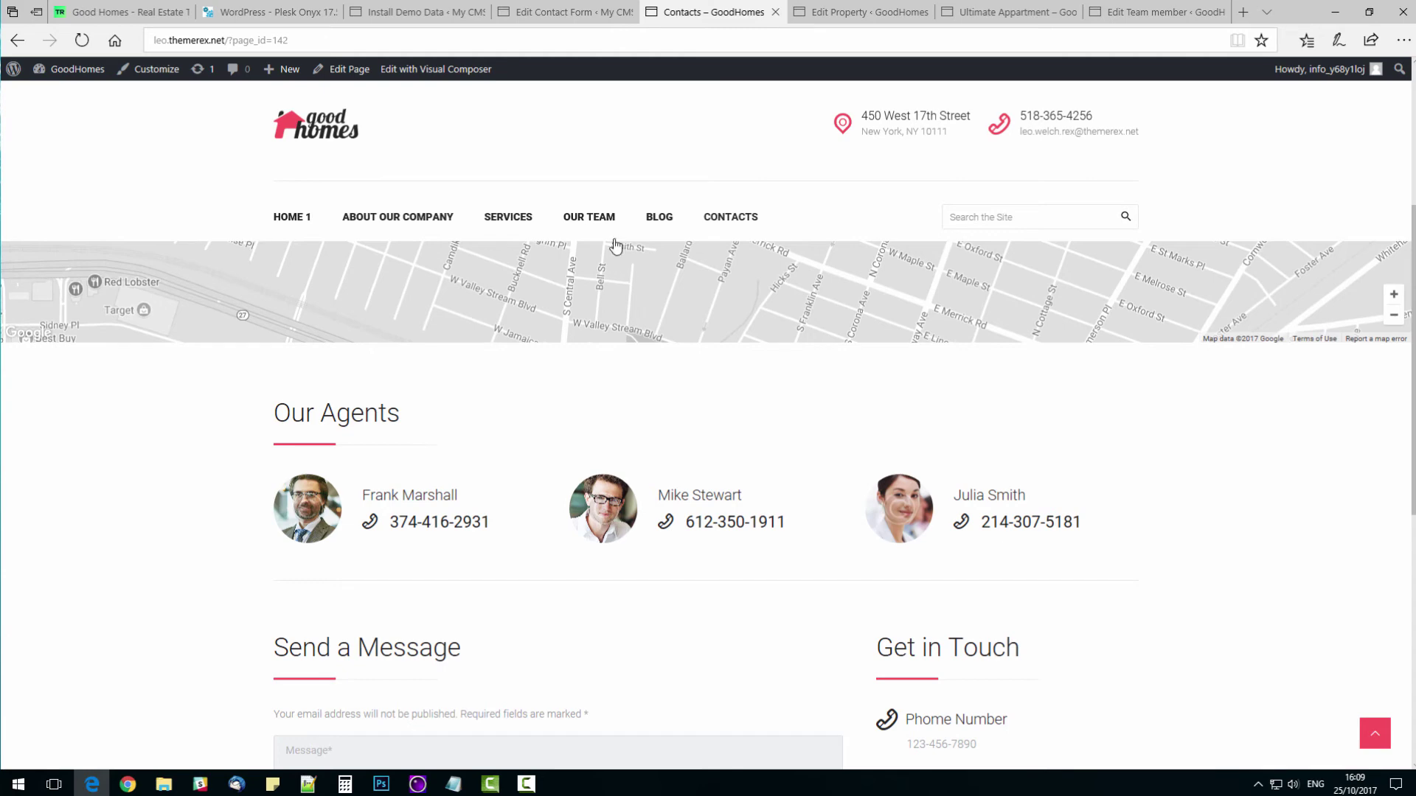
pyautogui.moveTo(283, 68)
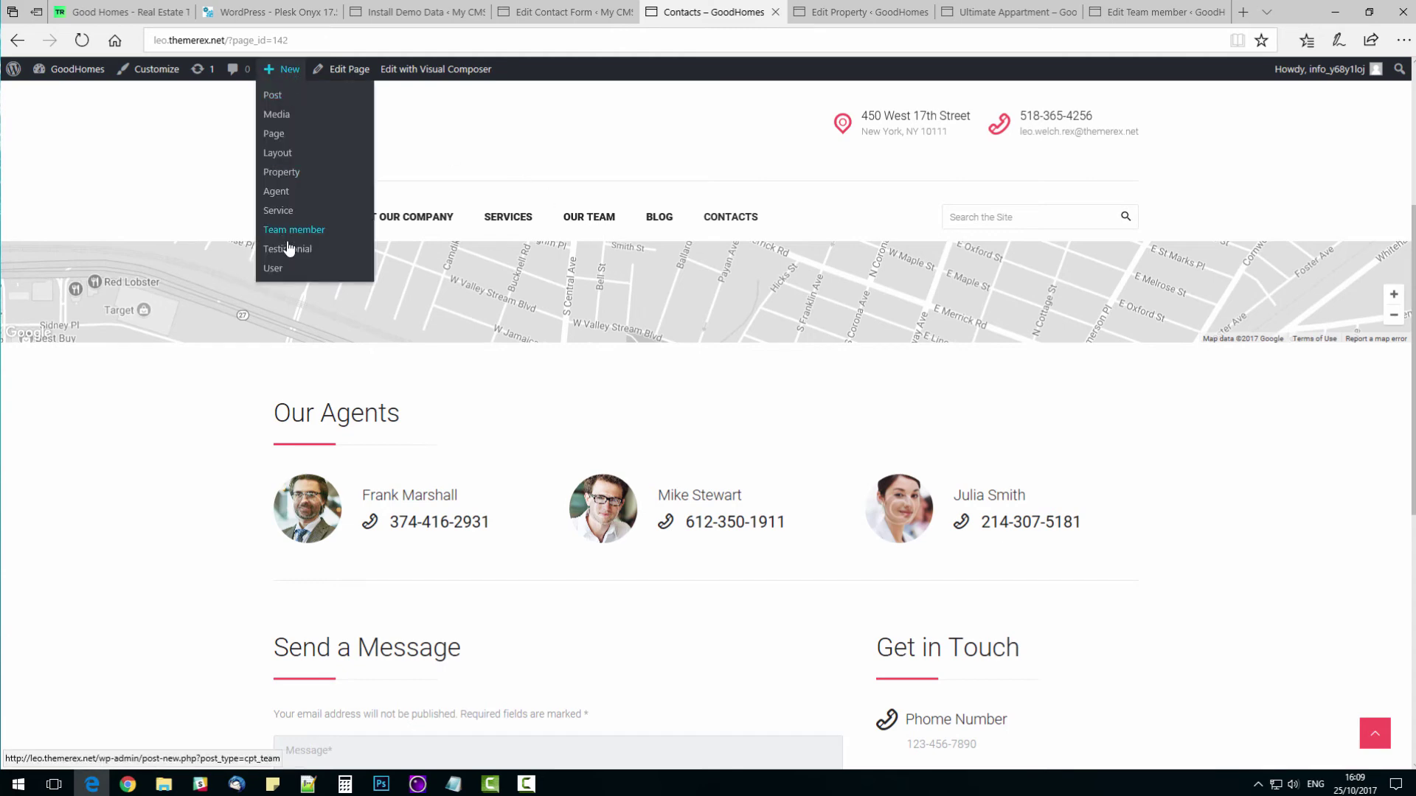
pyautogui.middleClick(280, 194)
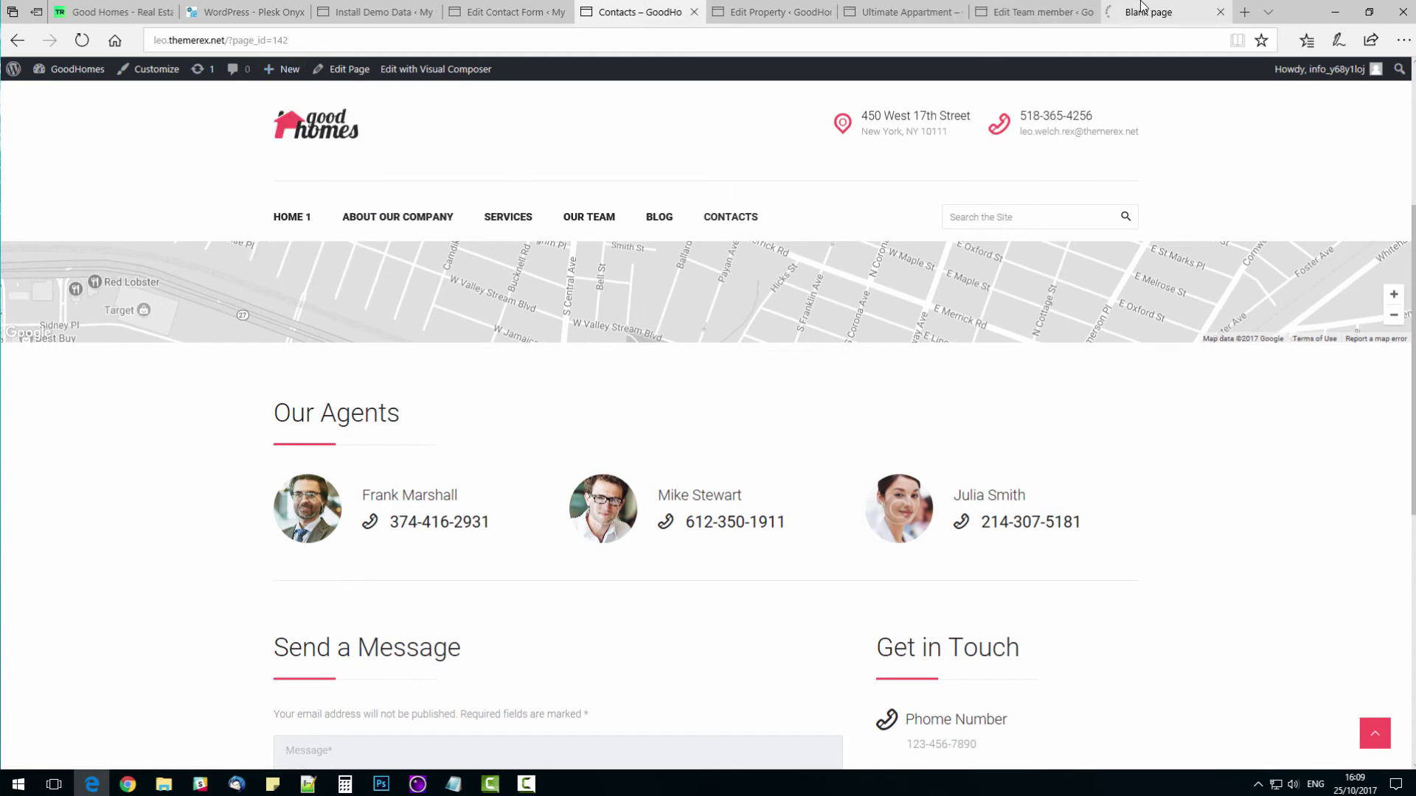
pyautogui.click(838, 6)
pyautogui.click(356, 323)
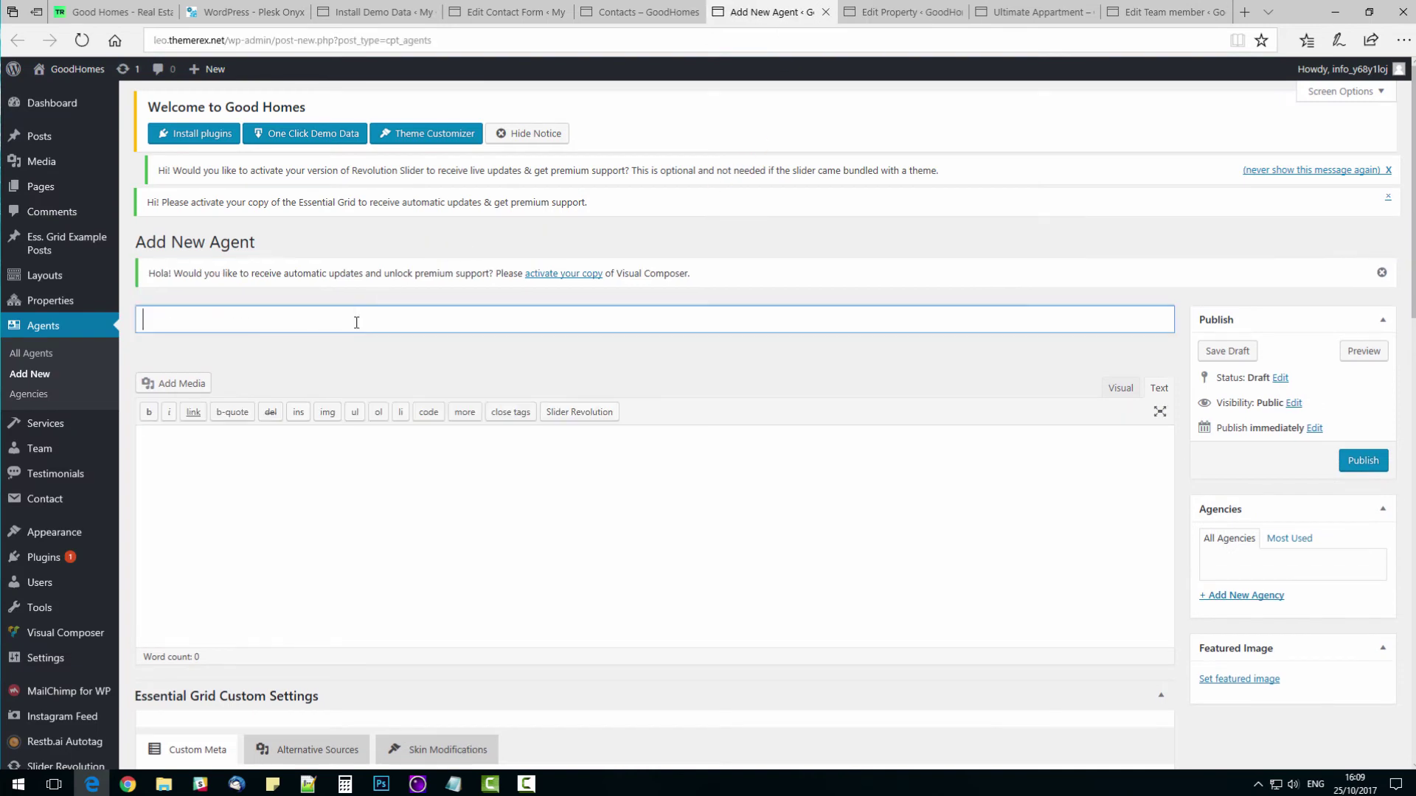
pyautogui.press('Tab')
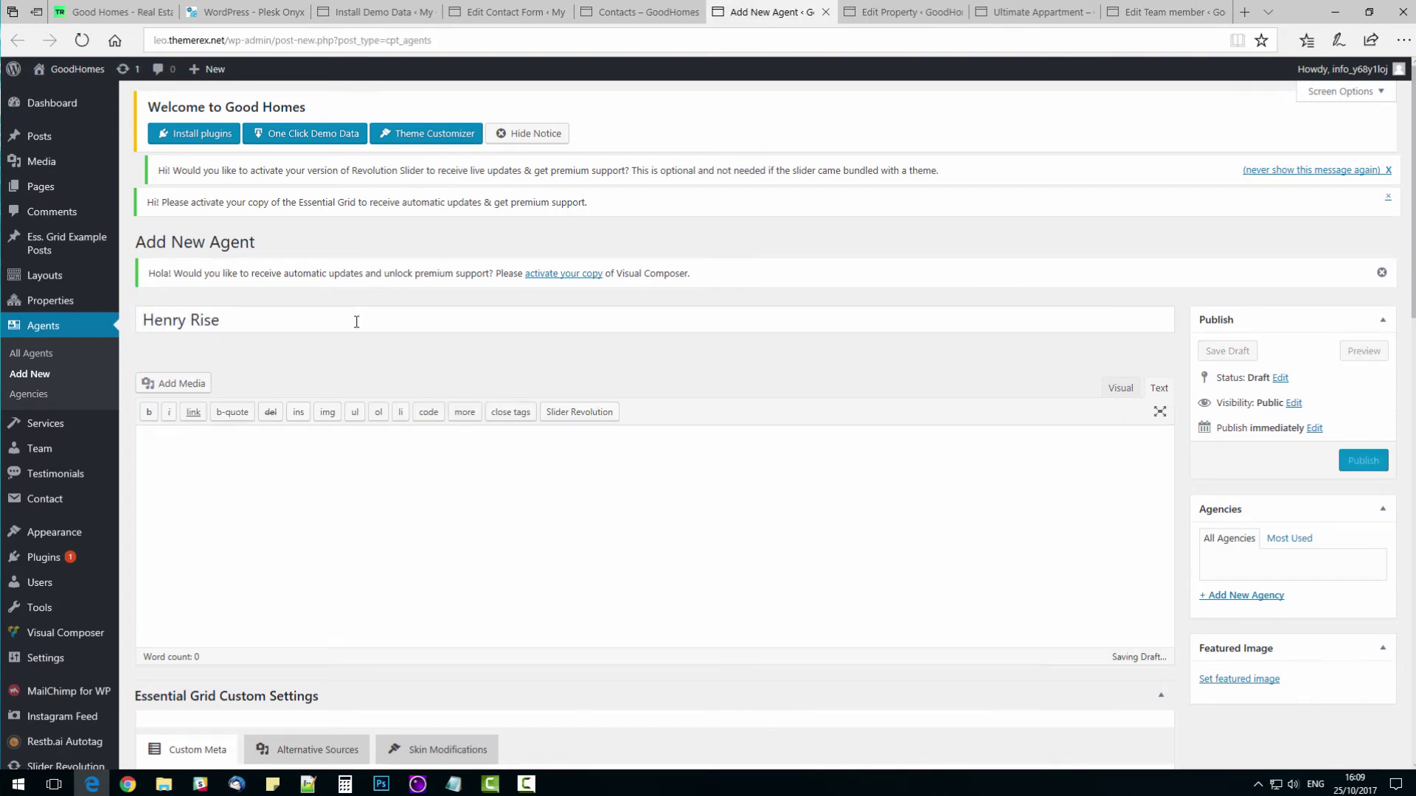
pyautogui.tripleClick(299, 315)
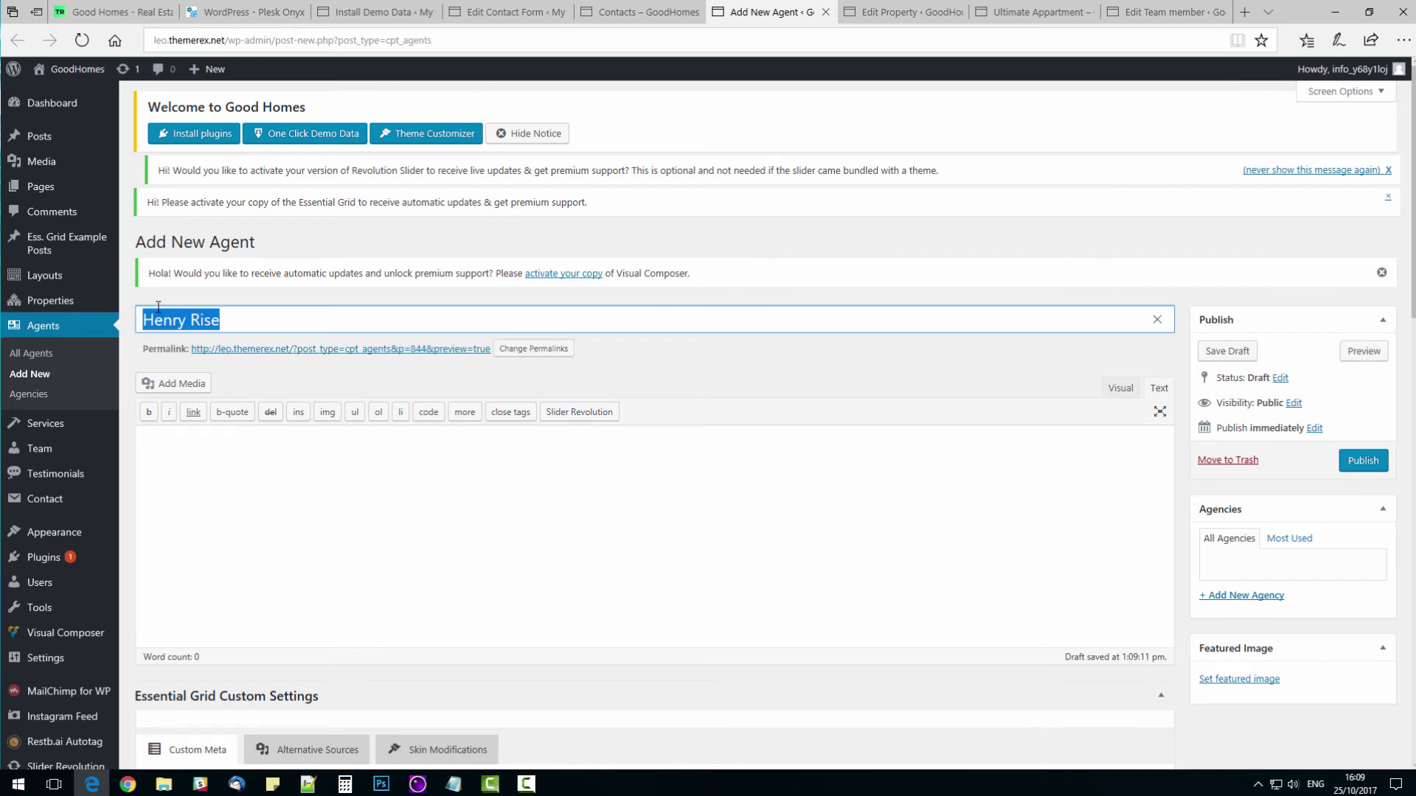
pyautogui.hotkey('ctrl', 'c')
pyautogui.click(301, 433)
pyautogui.hotkey('ctrl', 'v')
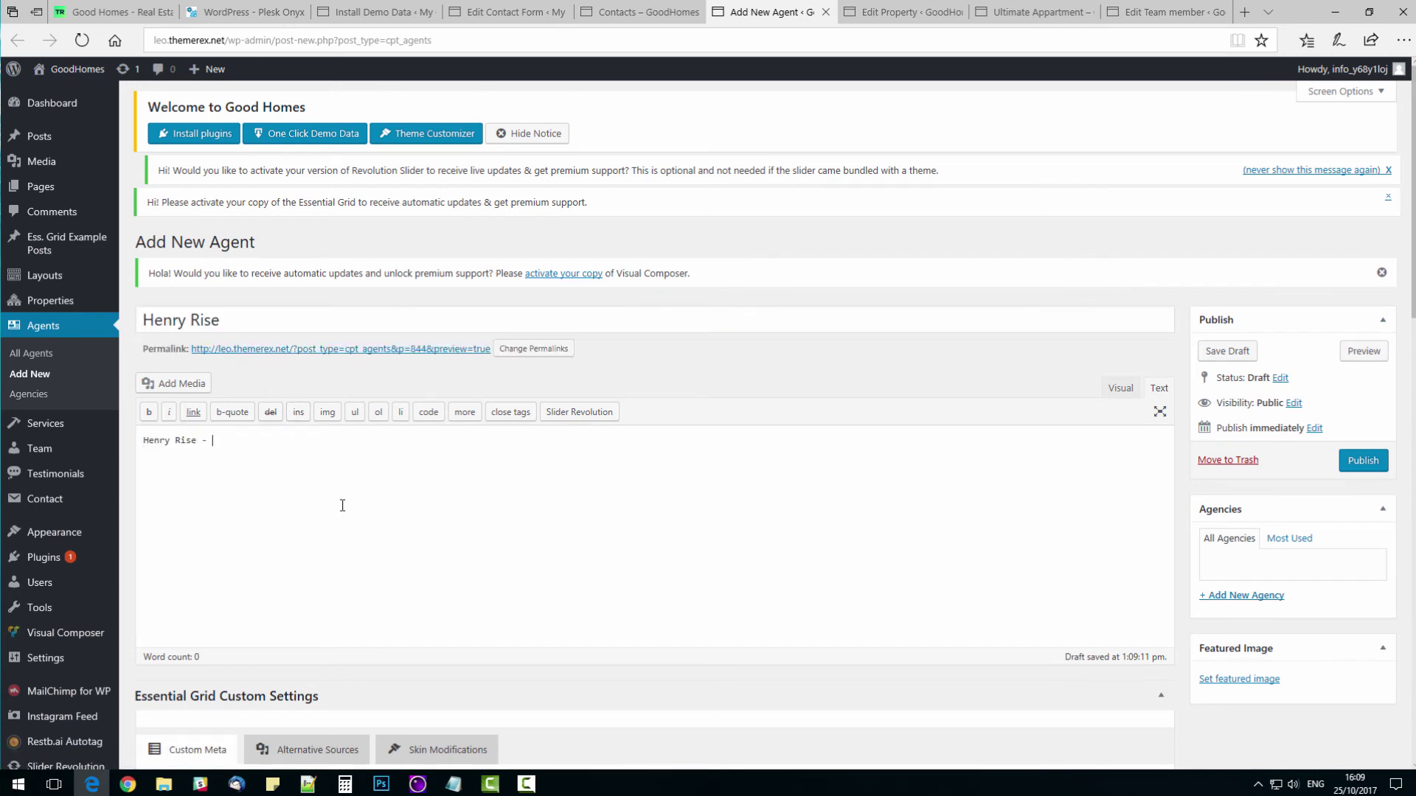
pyautogui.write('ent and CEO of Themerex')
pyautogui.write('.net')
pyautogui.scroll(-2, 362, 507)
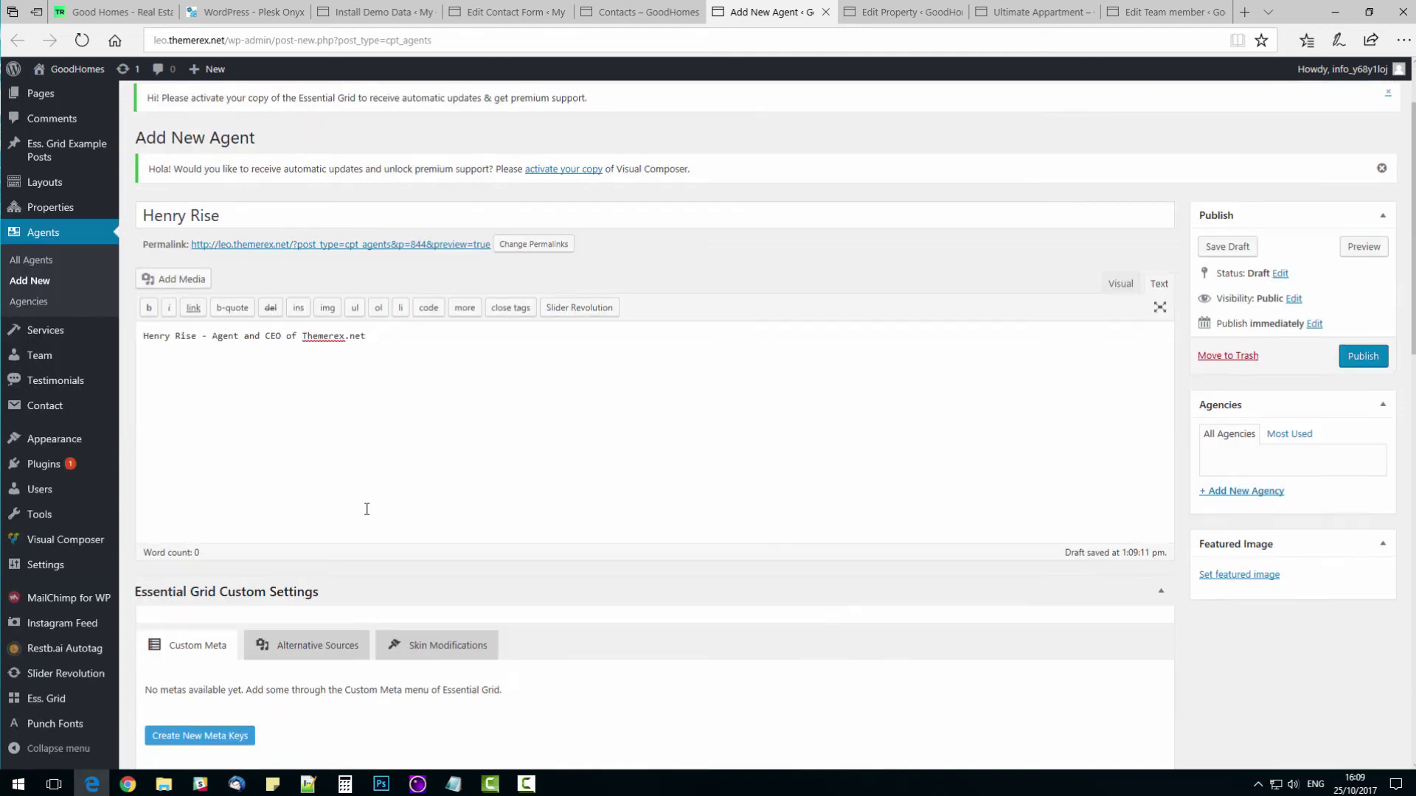
pyautogui.scroll(-1, 370, 509)
pyautogui.scroll(-4, 764, 435)
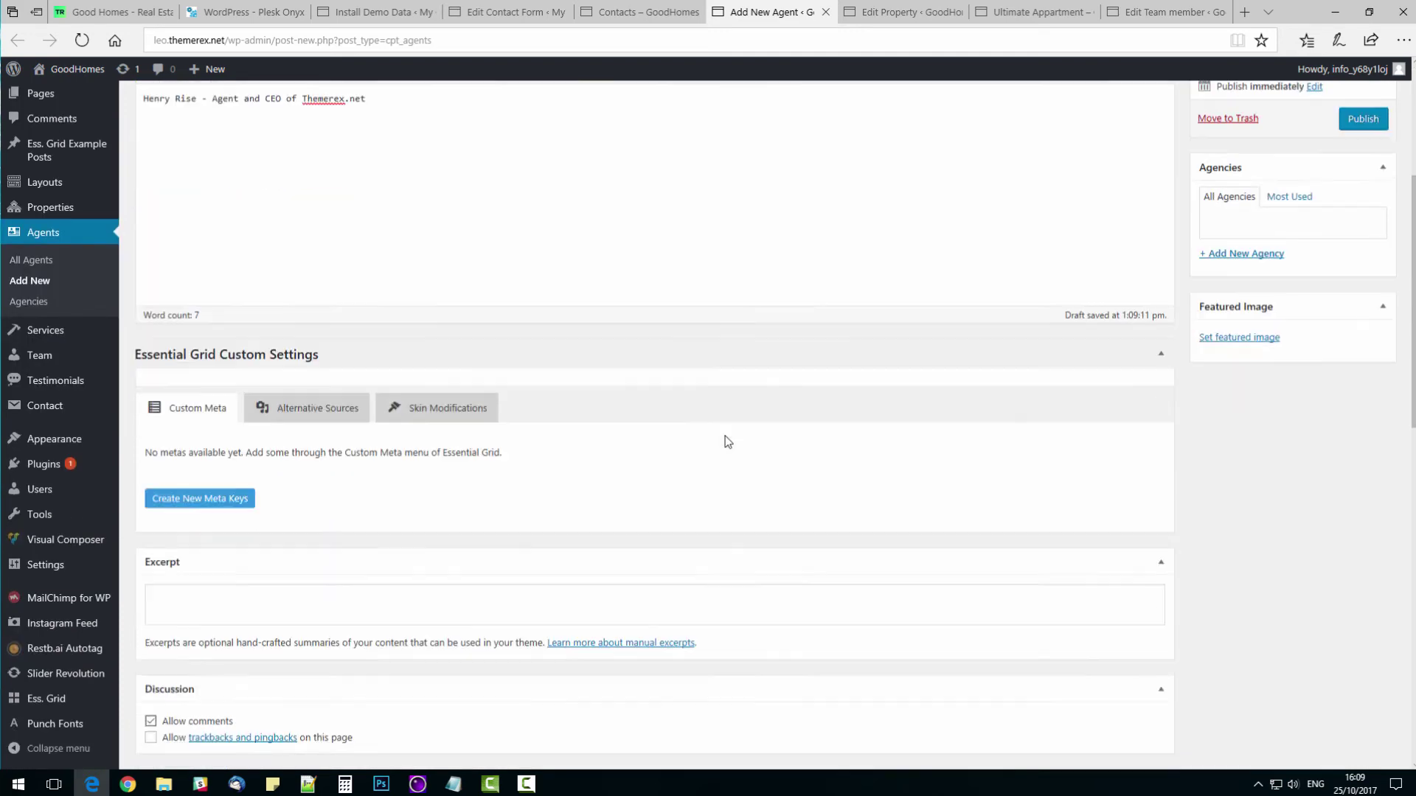
pyautogui.scroll(-3, 725, 436)
pyautogui.scroll(-1, 698, 442)
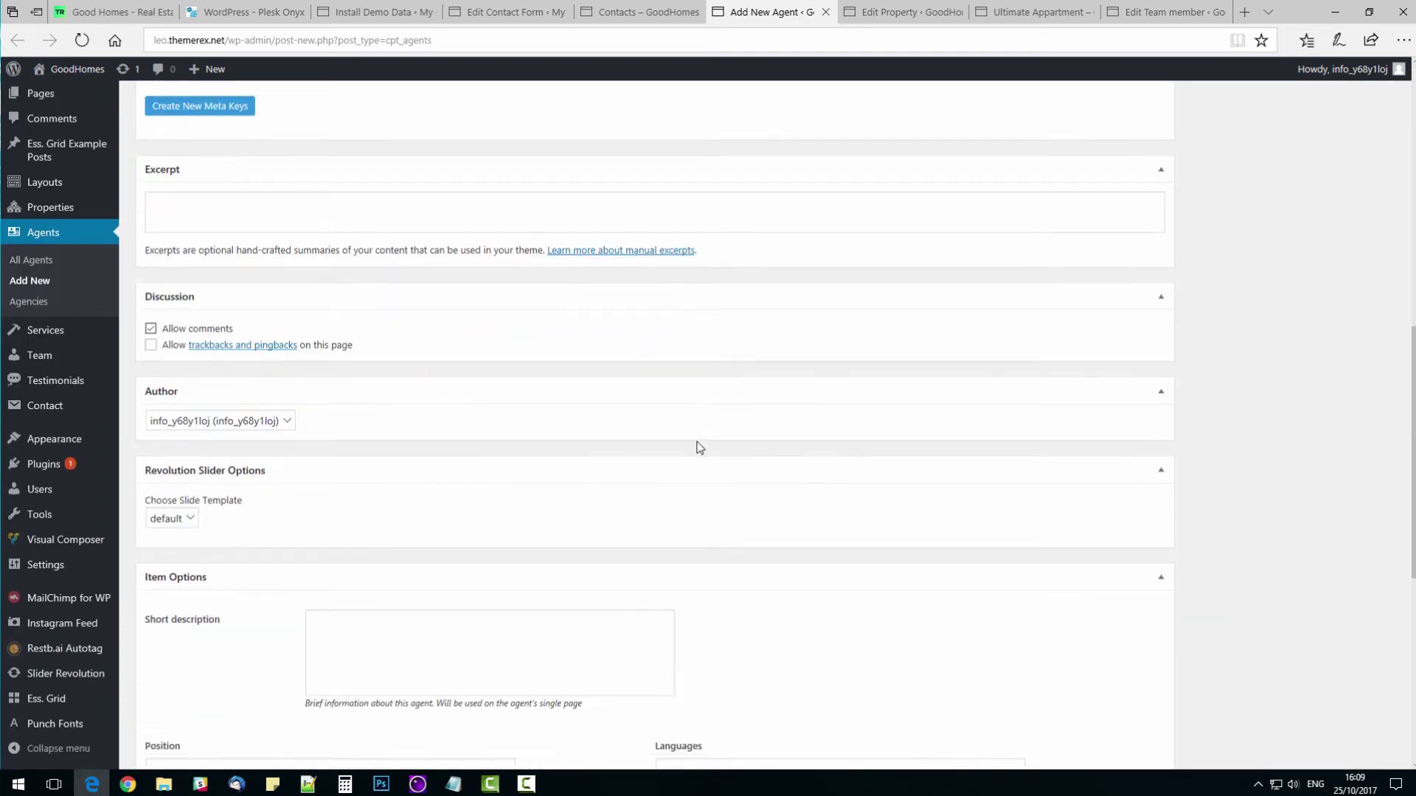
pyautogui.scroll(-2, 695, 445)
pyautogui.scroll(-1, 664, 448)
pyautogui.click(401, 538)
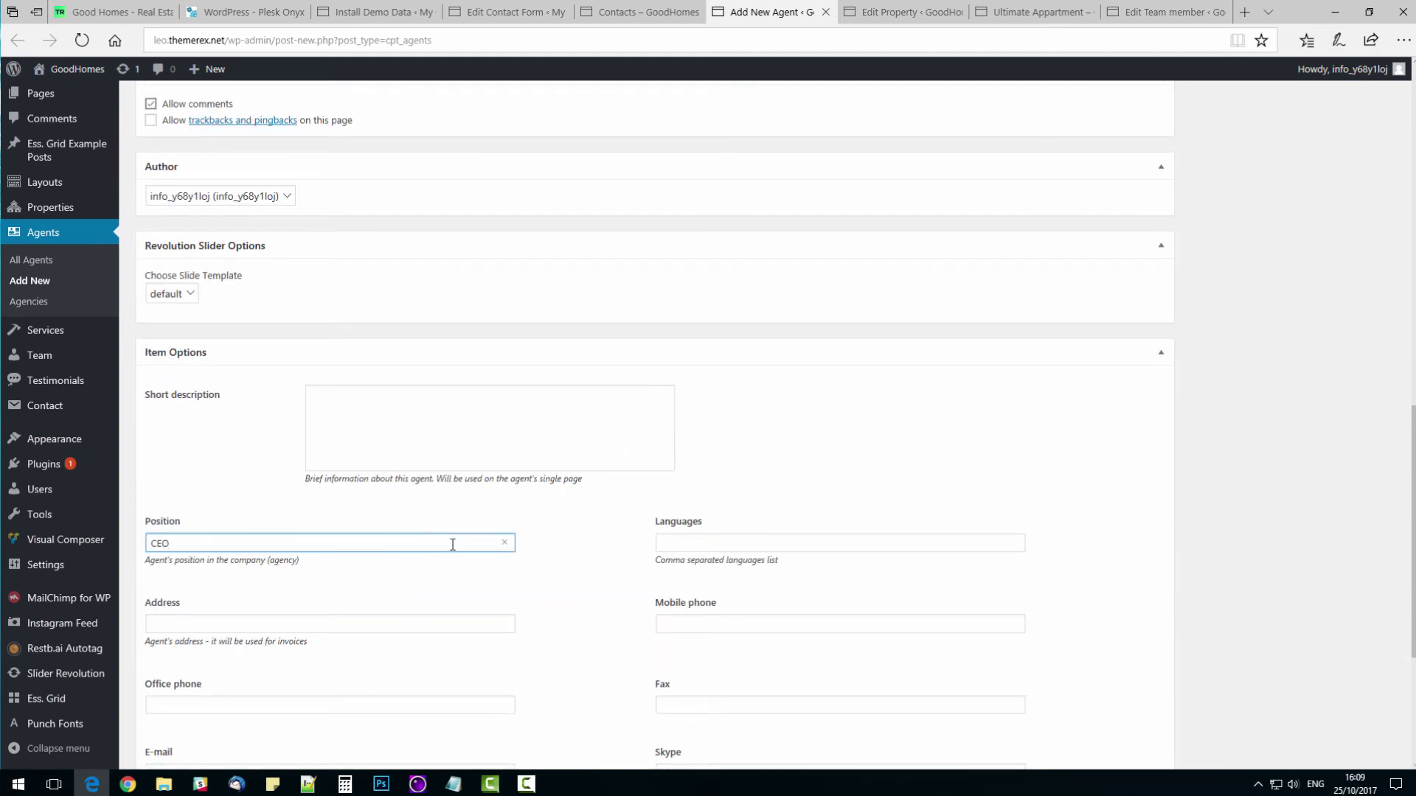
pyautogui.scroll(-1, 448, 547)
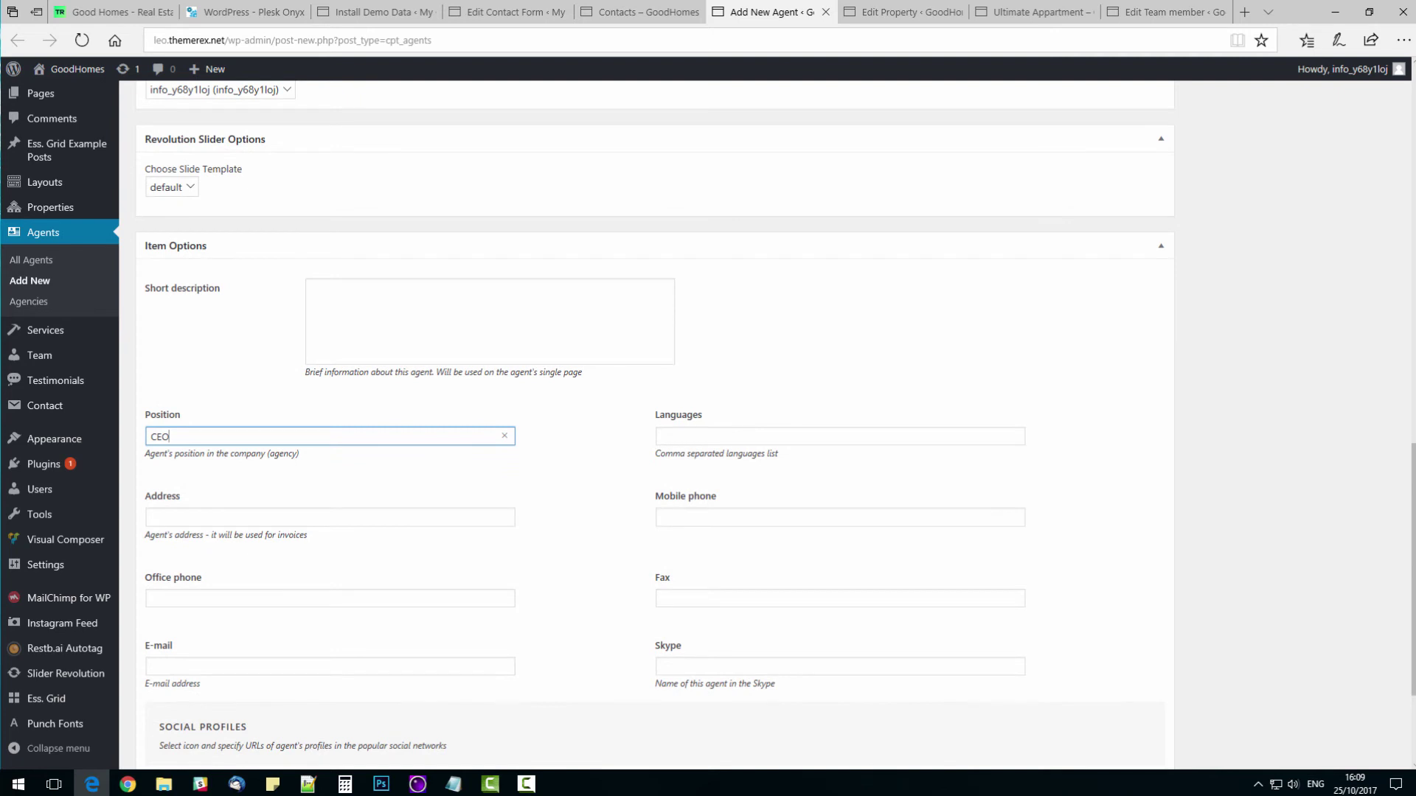
pyautogui.hotkey('alt', 'Tab')
pyautogui.click(325, 516)
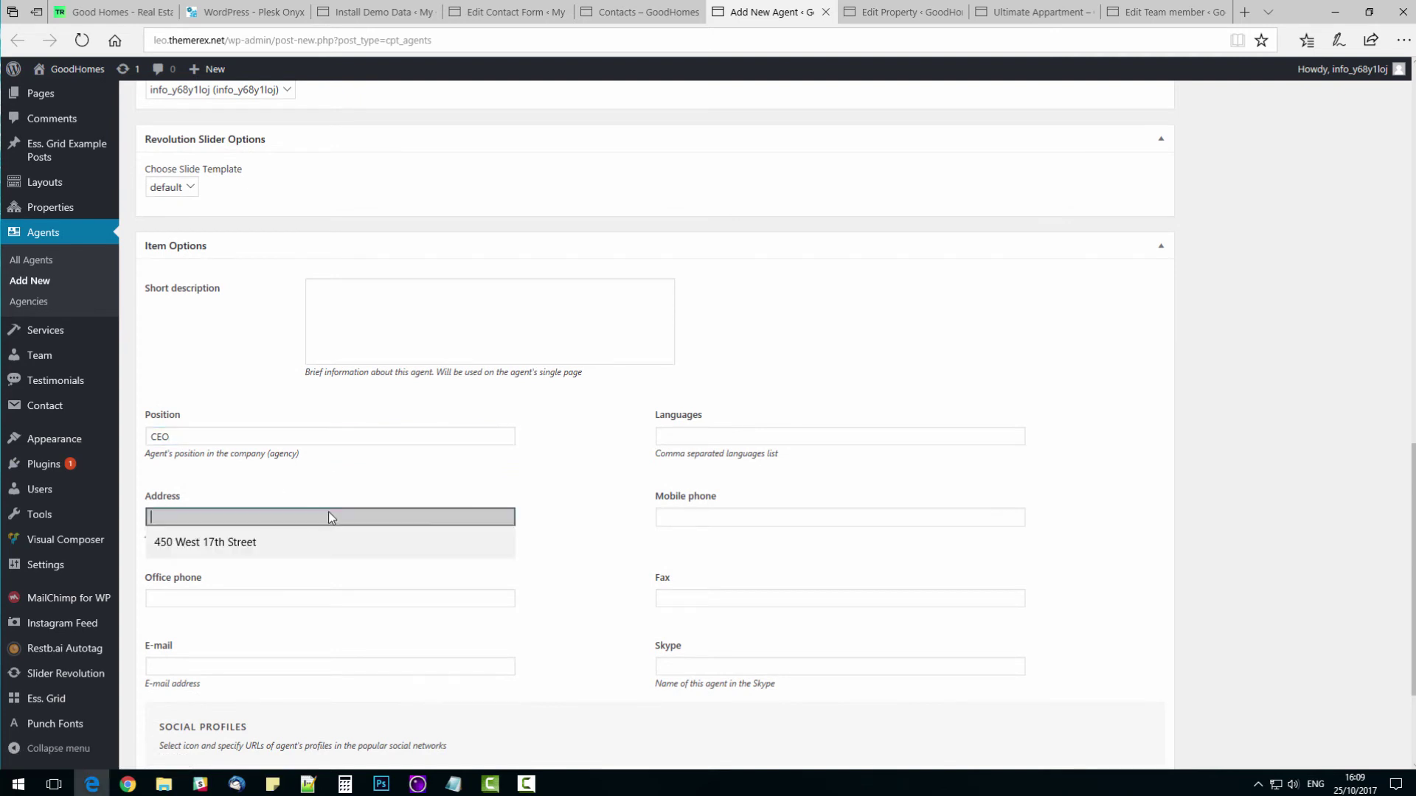
pyautogui.hotkey('ctrl', 'v')
pyautogui.click(204, 605)
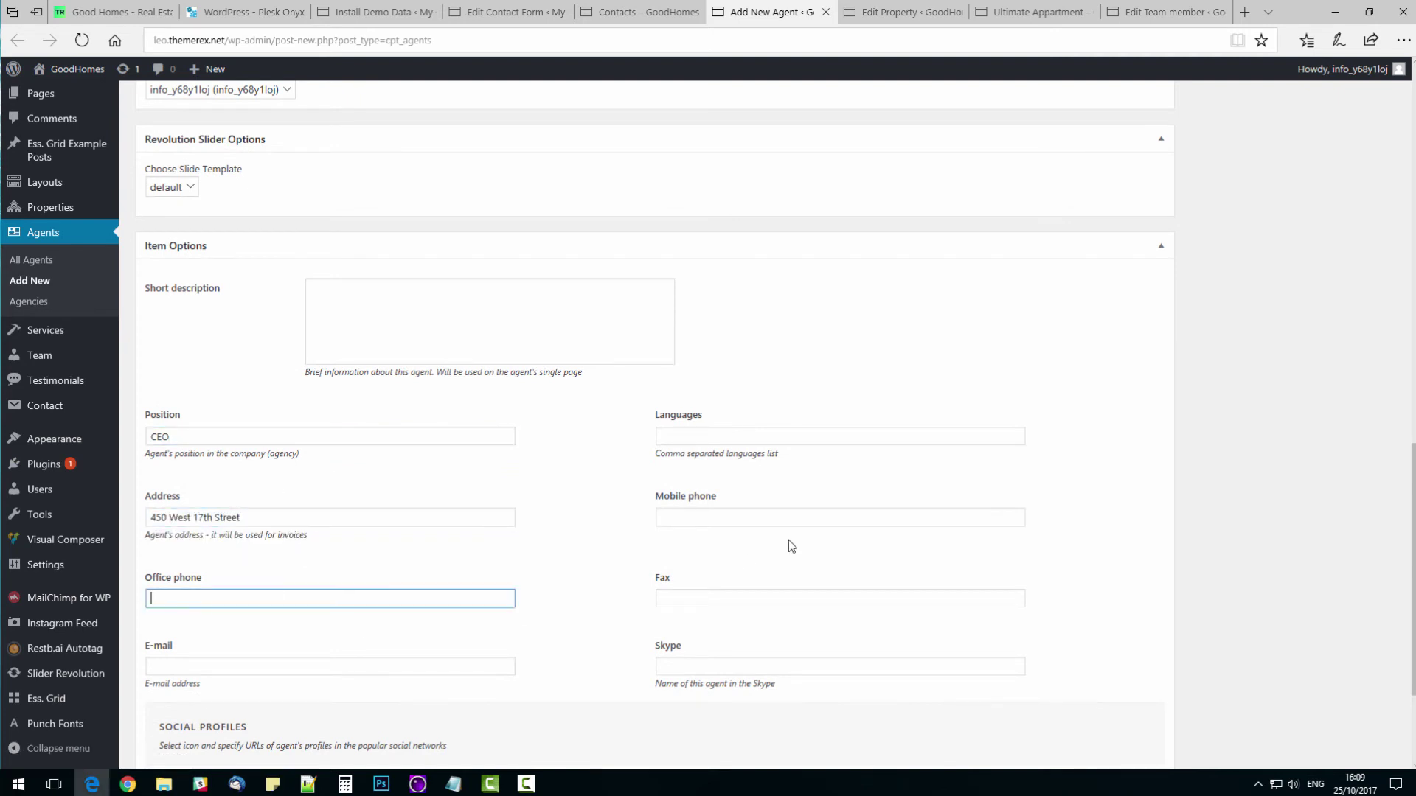
pyautogui.click(754, 520)
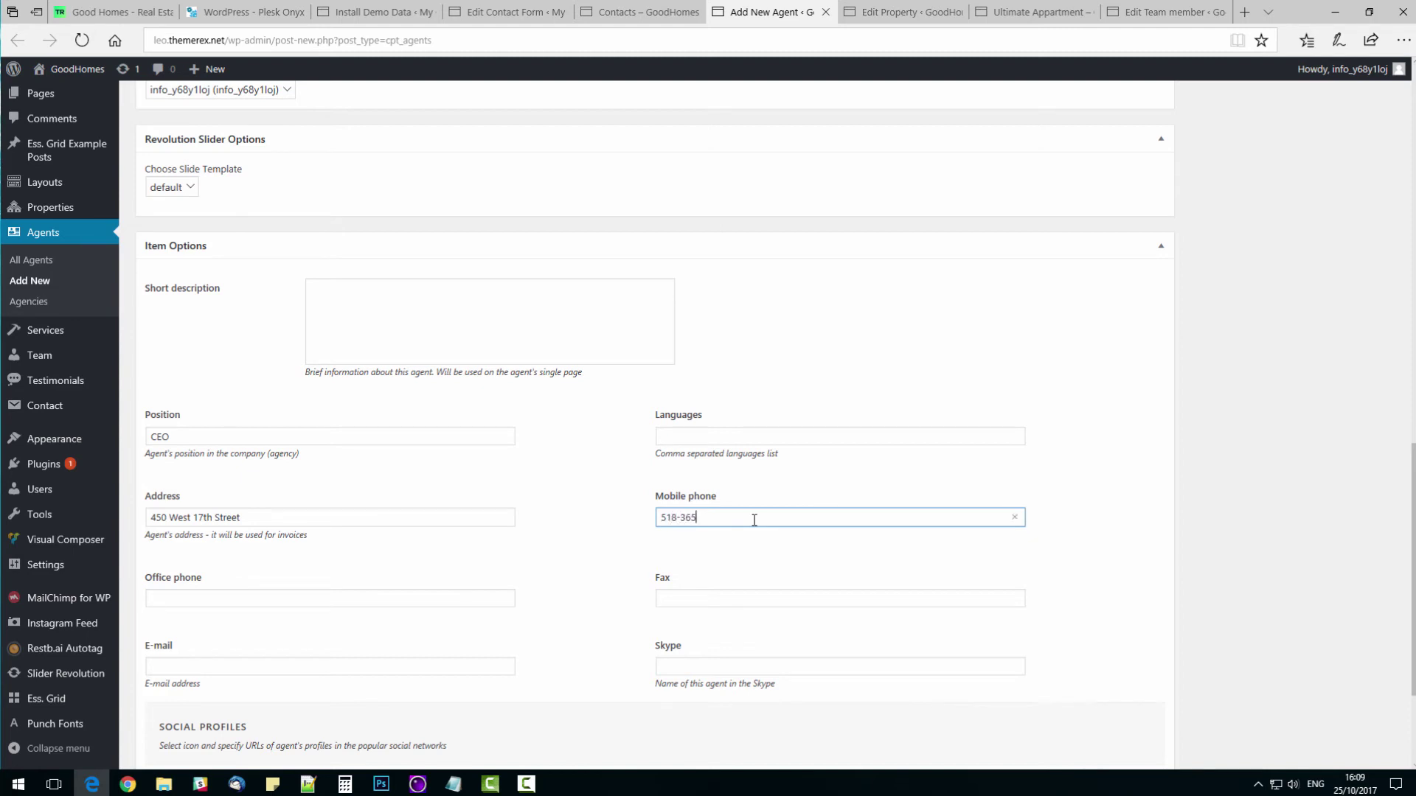
pyautogui.click(696, 432)
pyautogui.write('English')
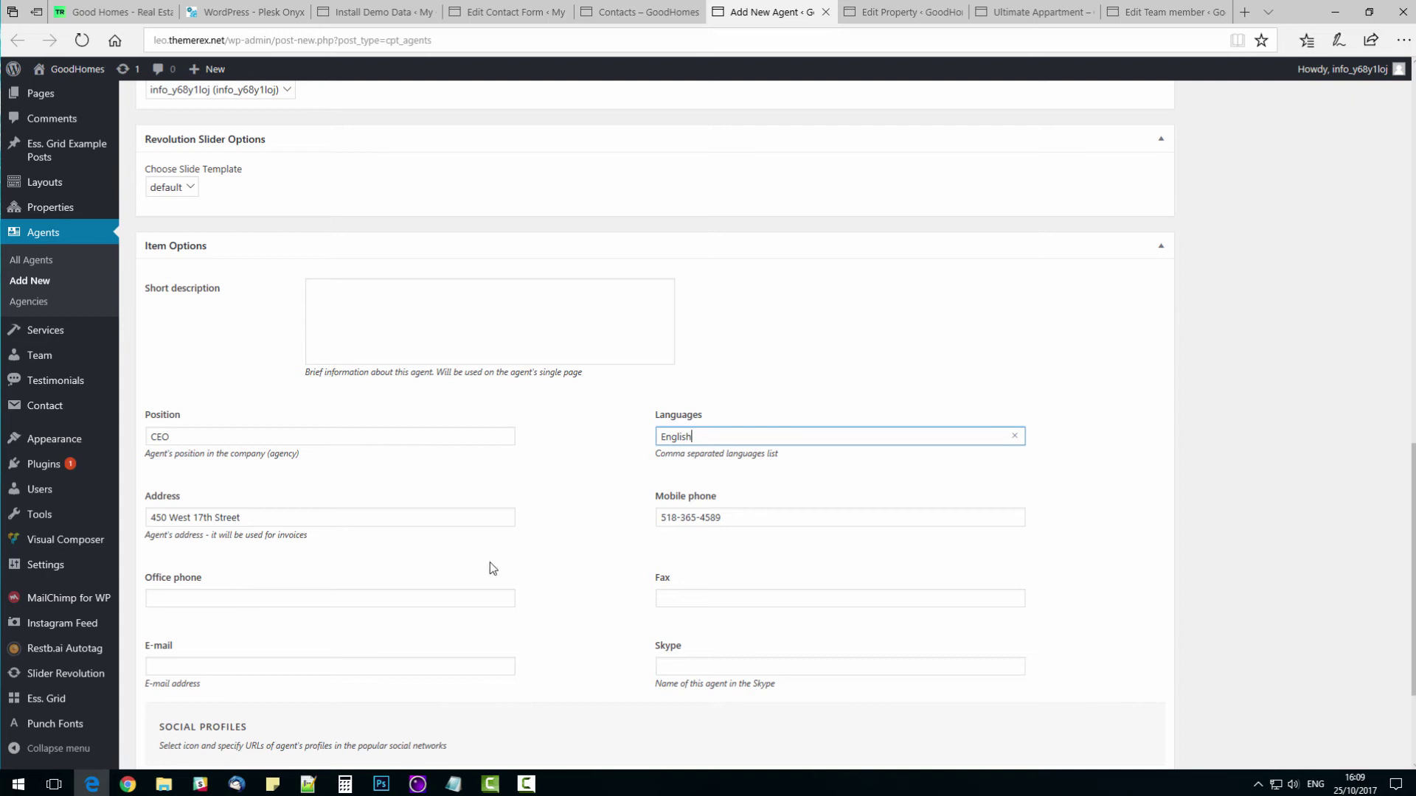
pyautogui.press('Tab')
pyautogui.click(270, 601)
pyautogui.hotkey('ctrl', 'v')
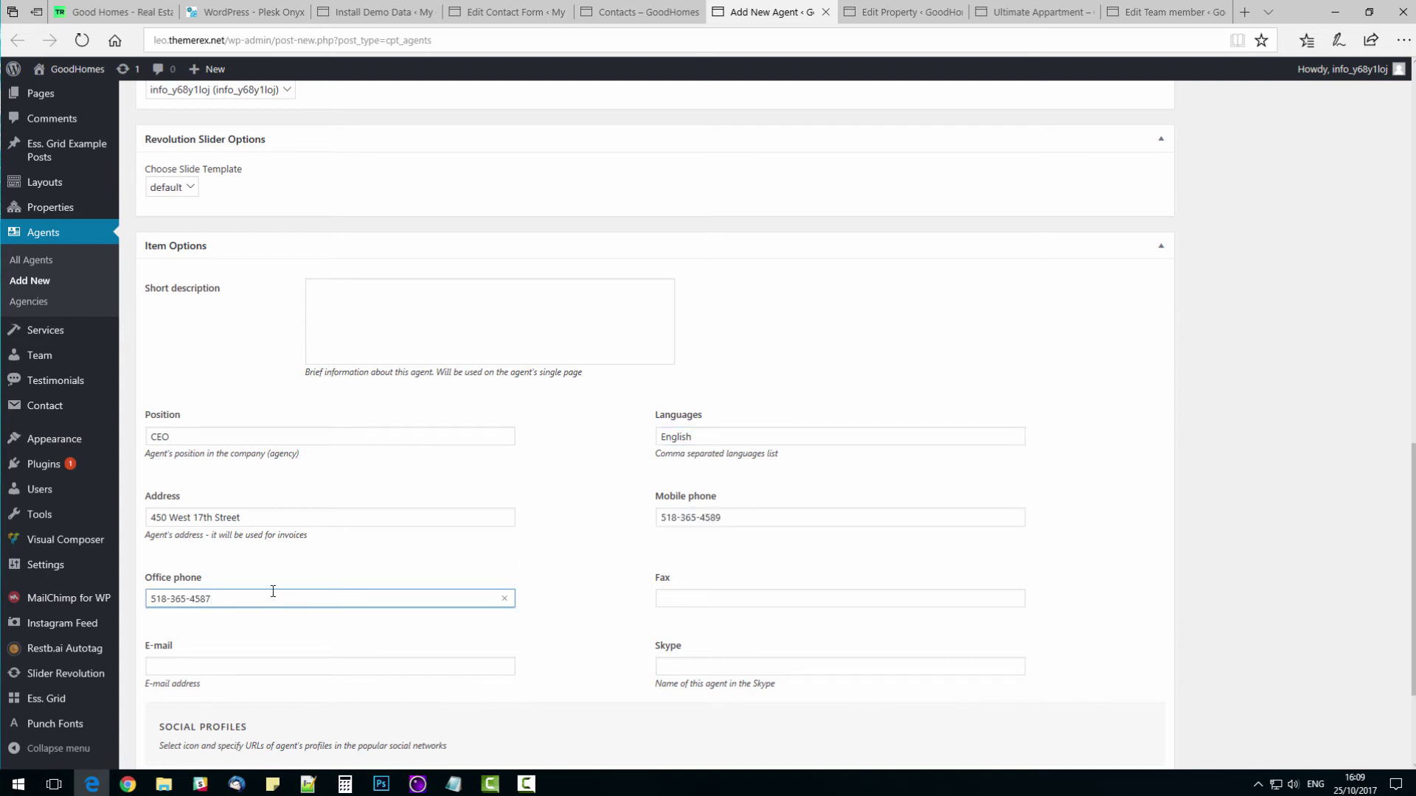
pyautogui.click(246, 662)
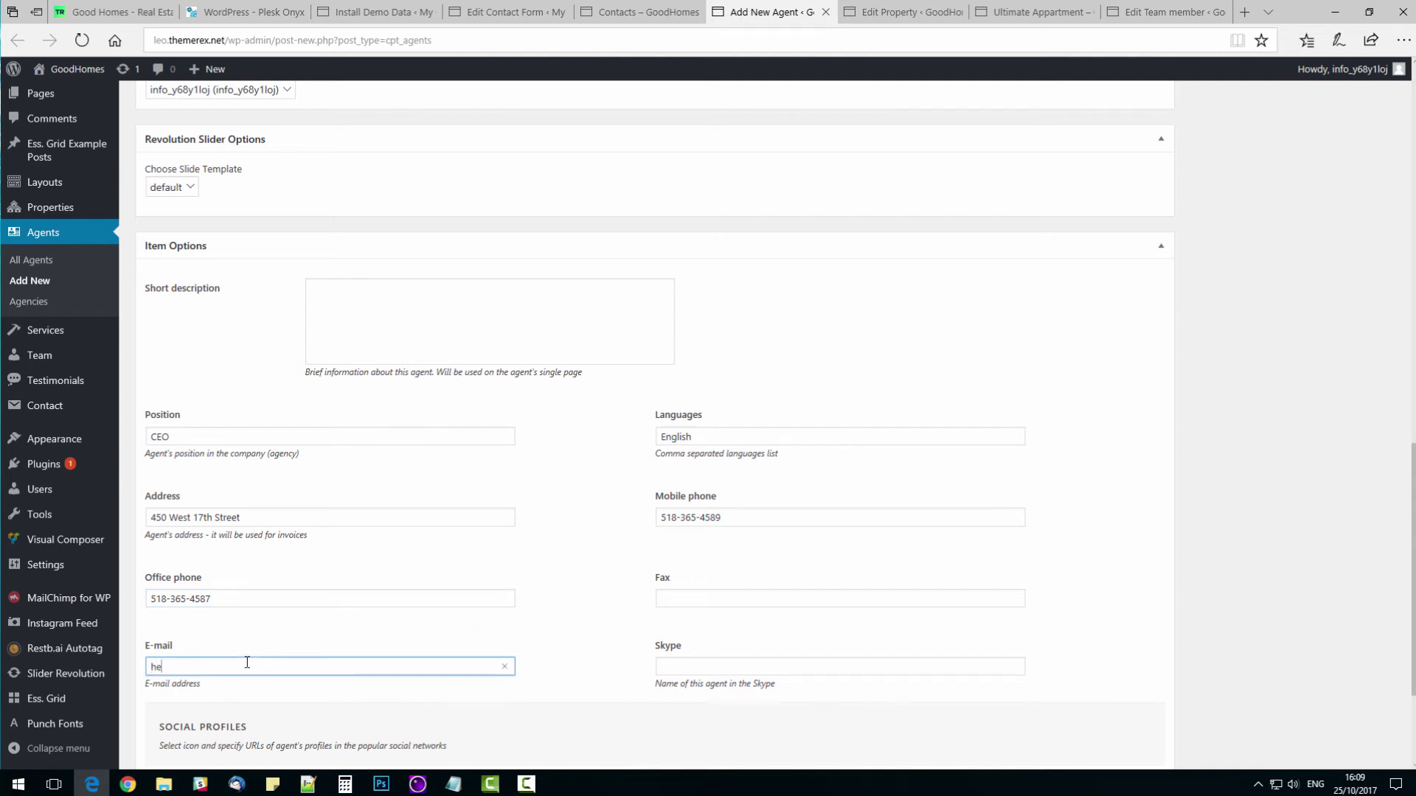
pyautogui.scroll(-3, 216, 590)
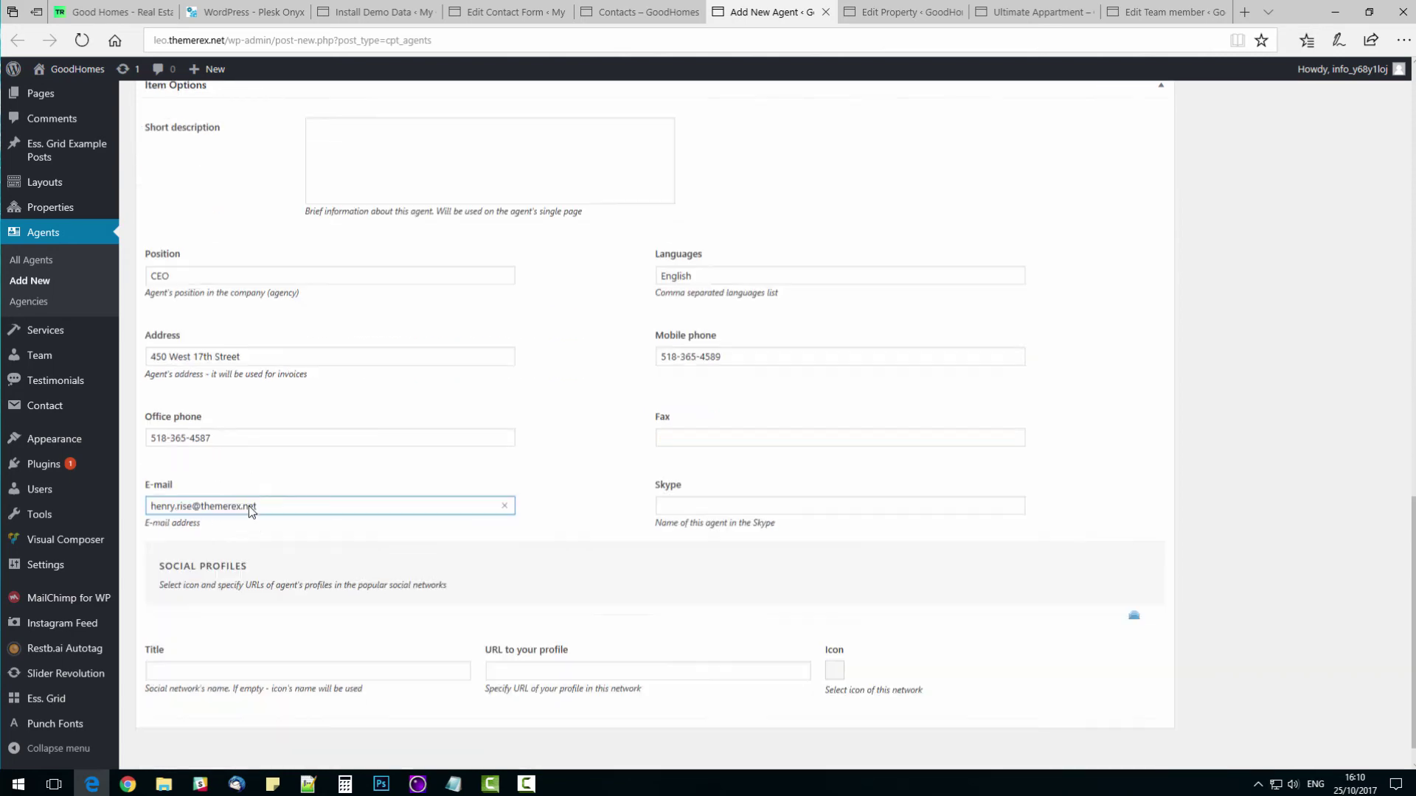
pyautogui.scroll(10, 826, 502)
pyautogui.scroll(5, 979, 475)
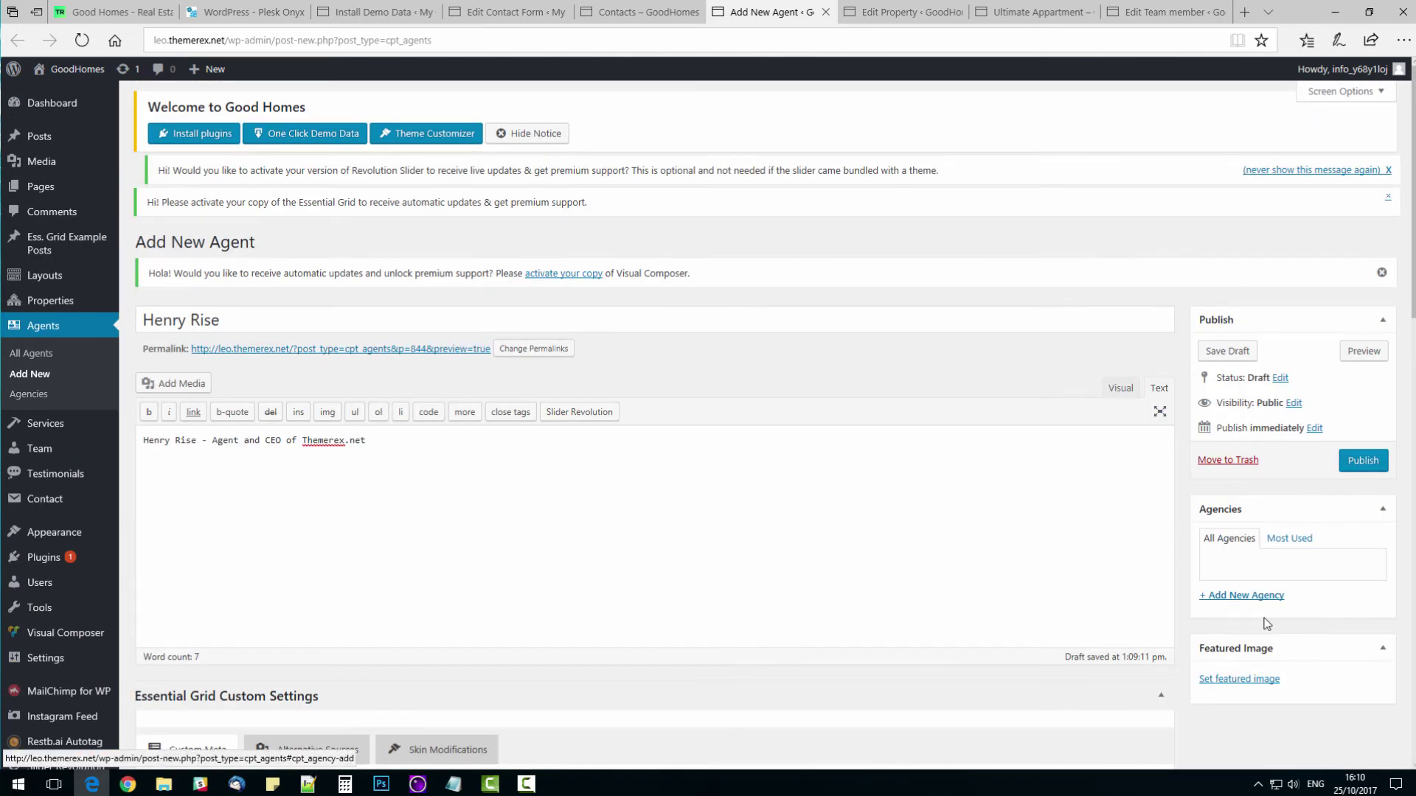
pyautogui.click(1254, 685)
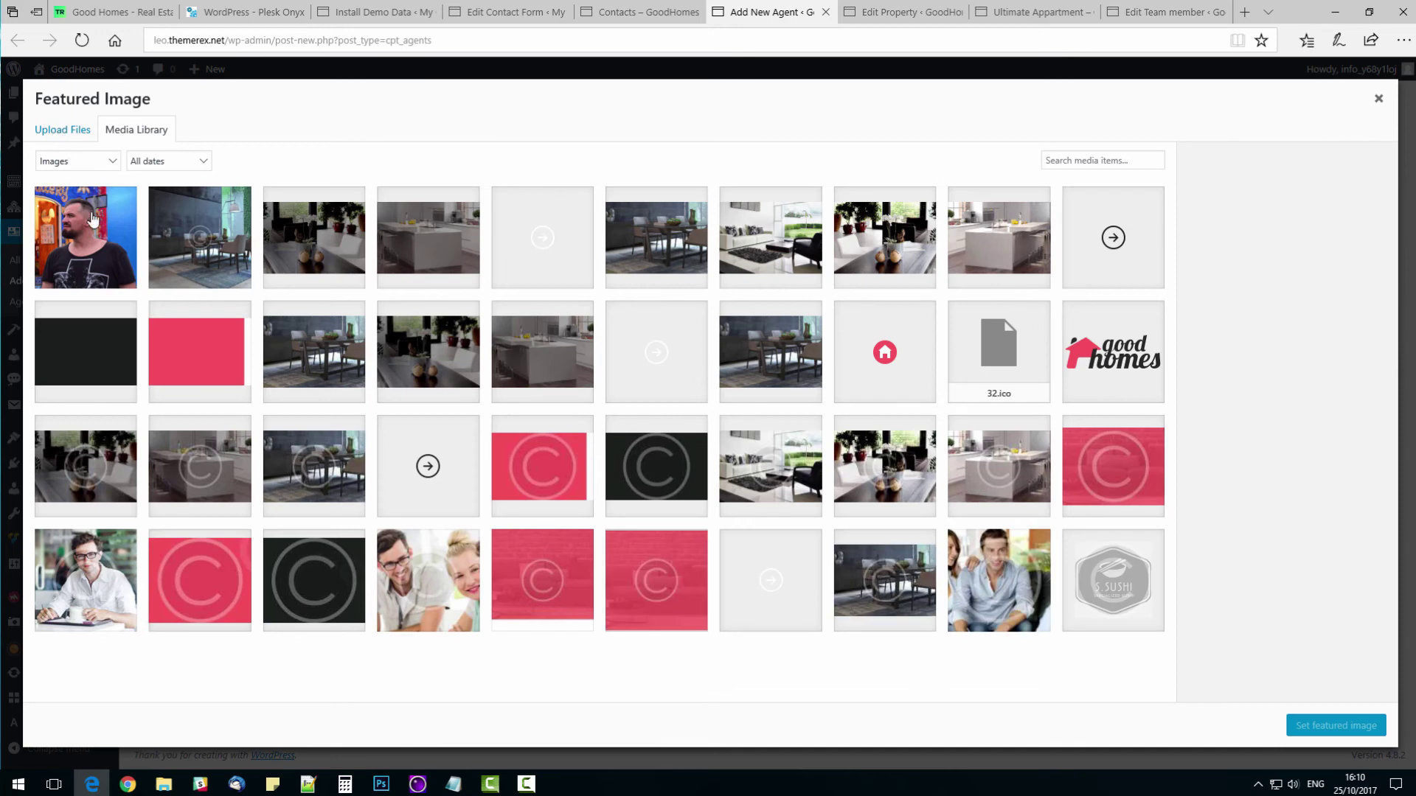
pyautogui.click(92, 240)
pyautogui.click(1364, 726)
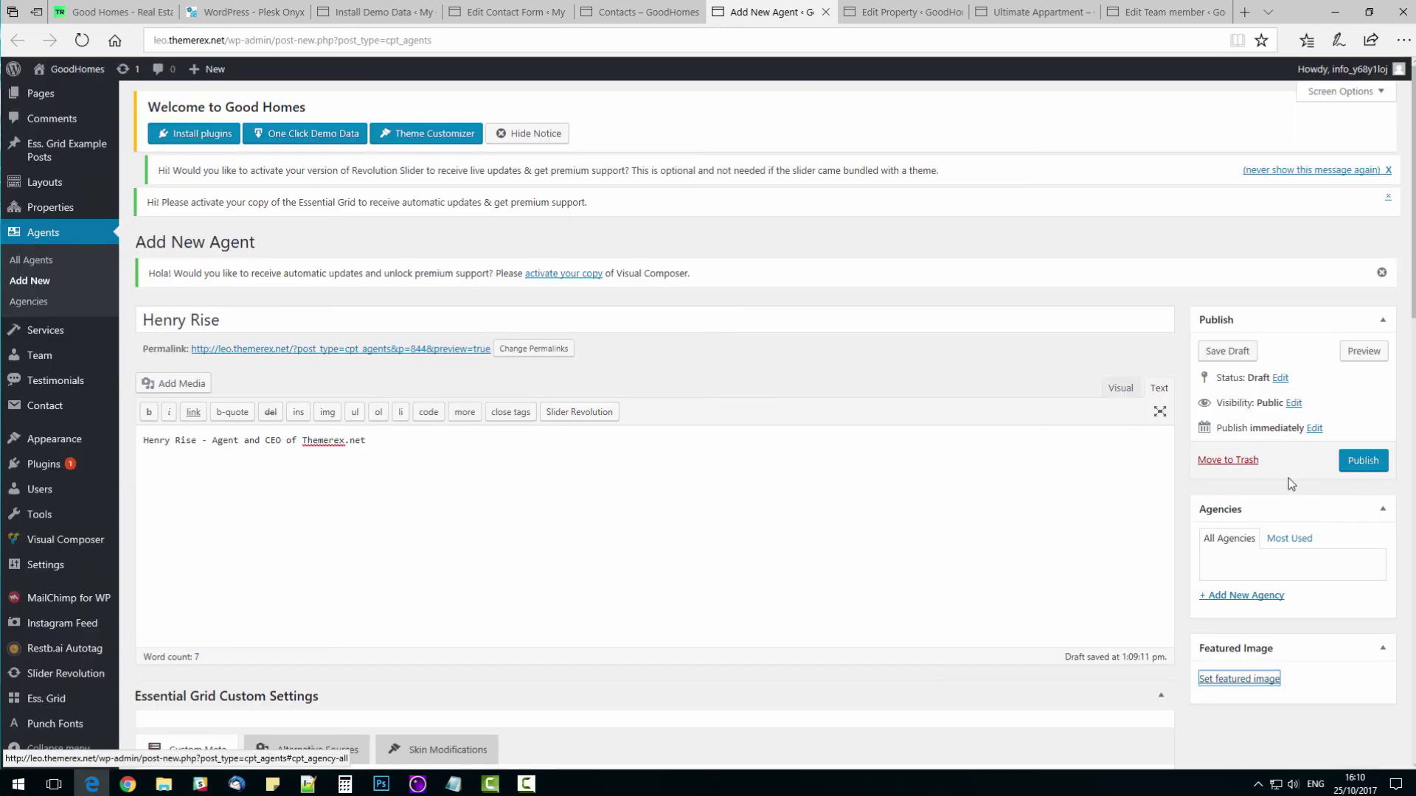
pyautogui.click(1364, 462)
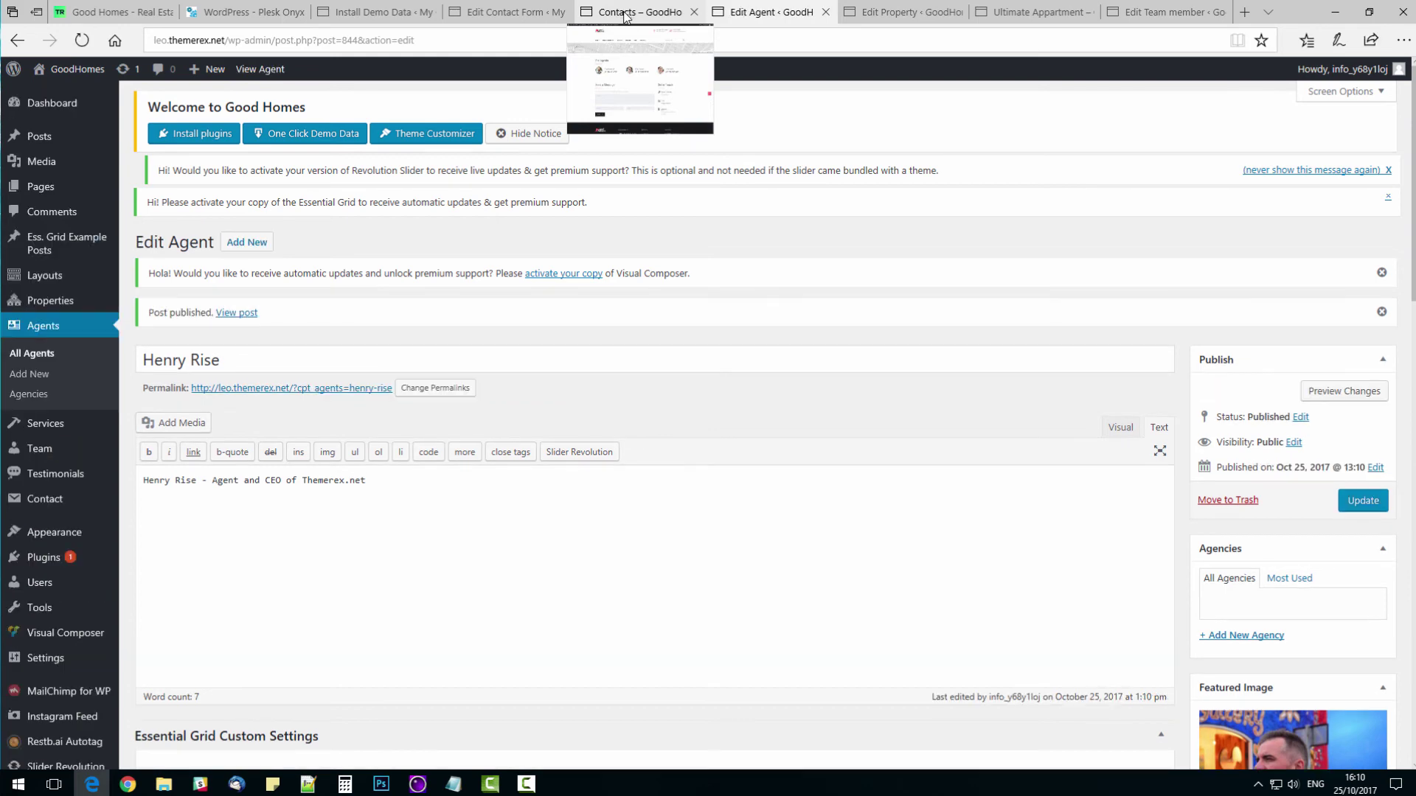
pyautogui.click(625, 13)
pyautogui.press('F5')
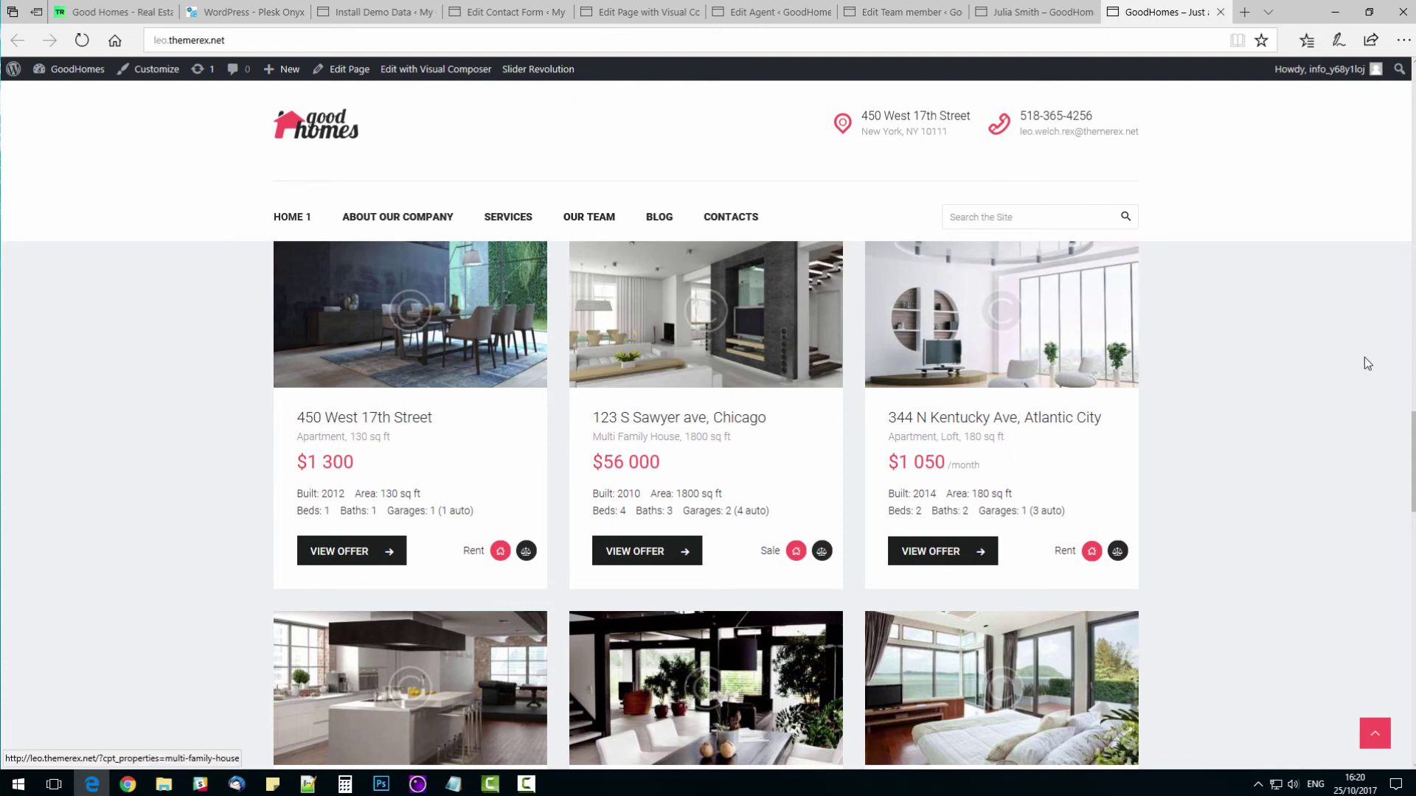
# Search the site for 'caledonia' and open the Ultimate Appartment listing
pyautogui.scroll(5, 1318, 401)
pyautogui.scroll(5, 1286, 405)
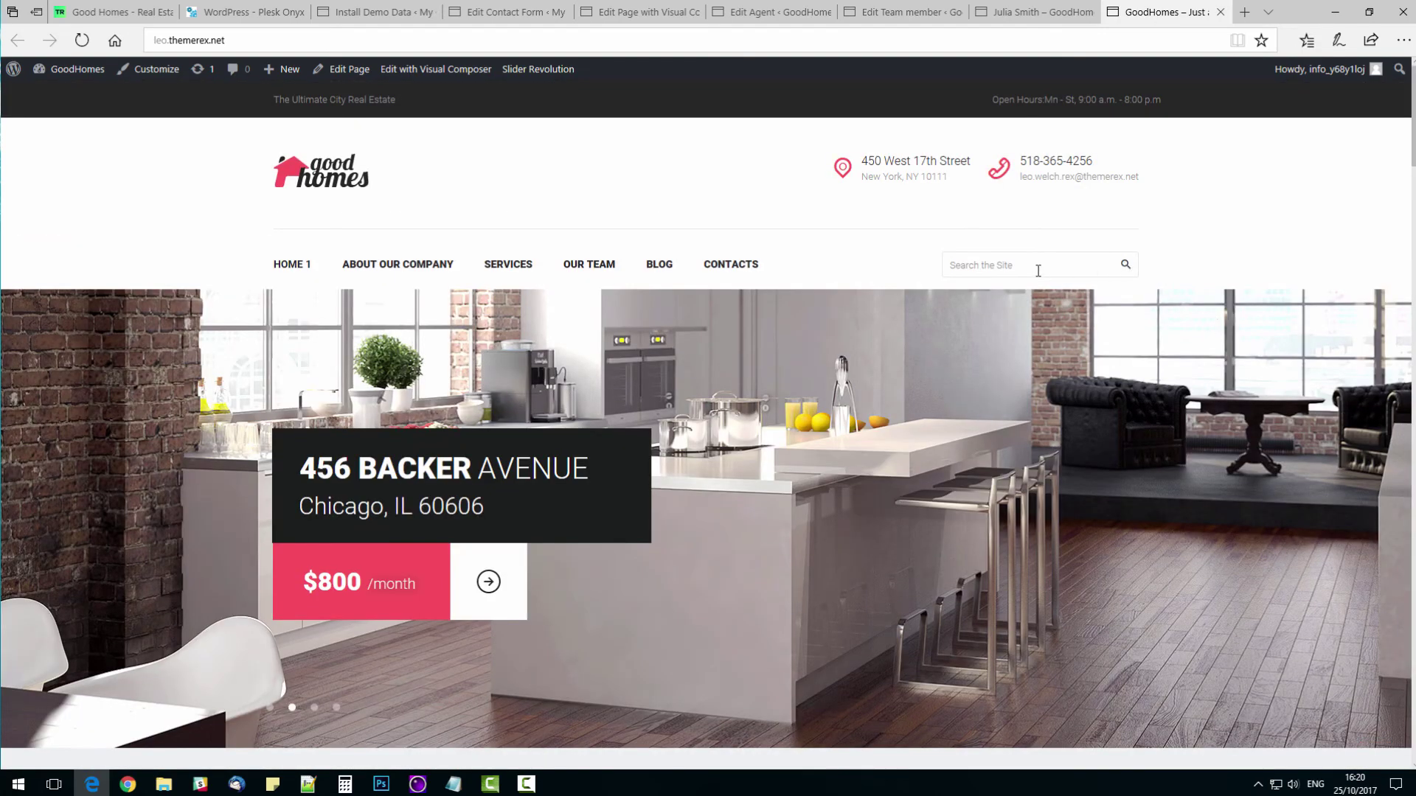
pyautogui.click(1034, 271)
pyautogui.write('ca')
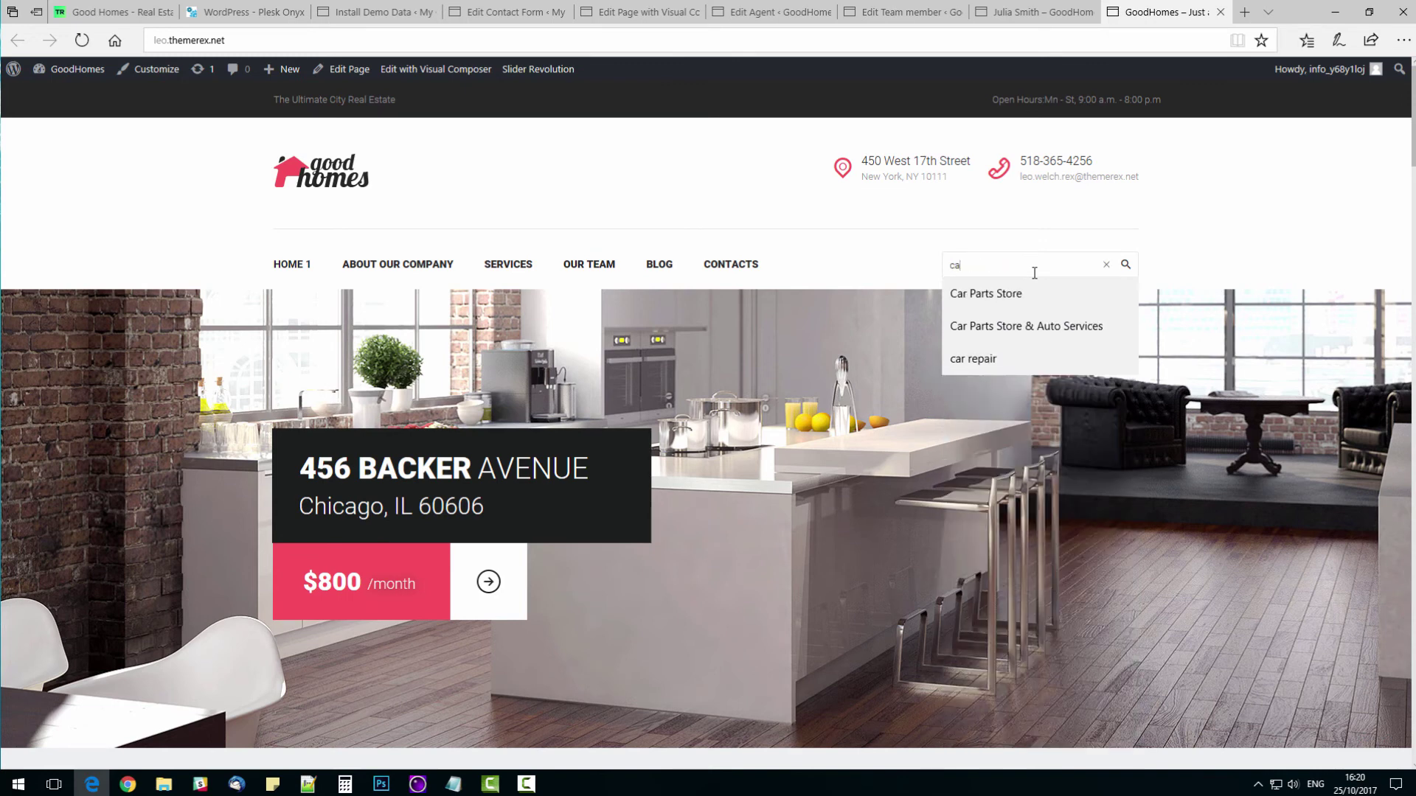
pyautogui.write('ledonia')
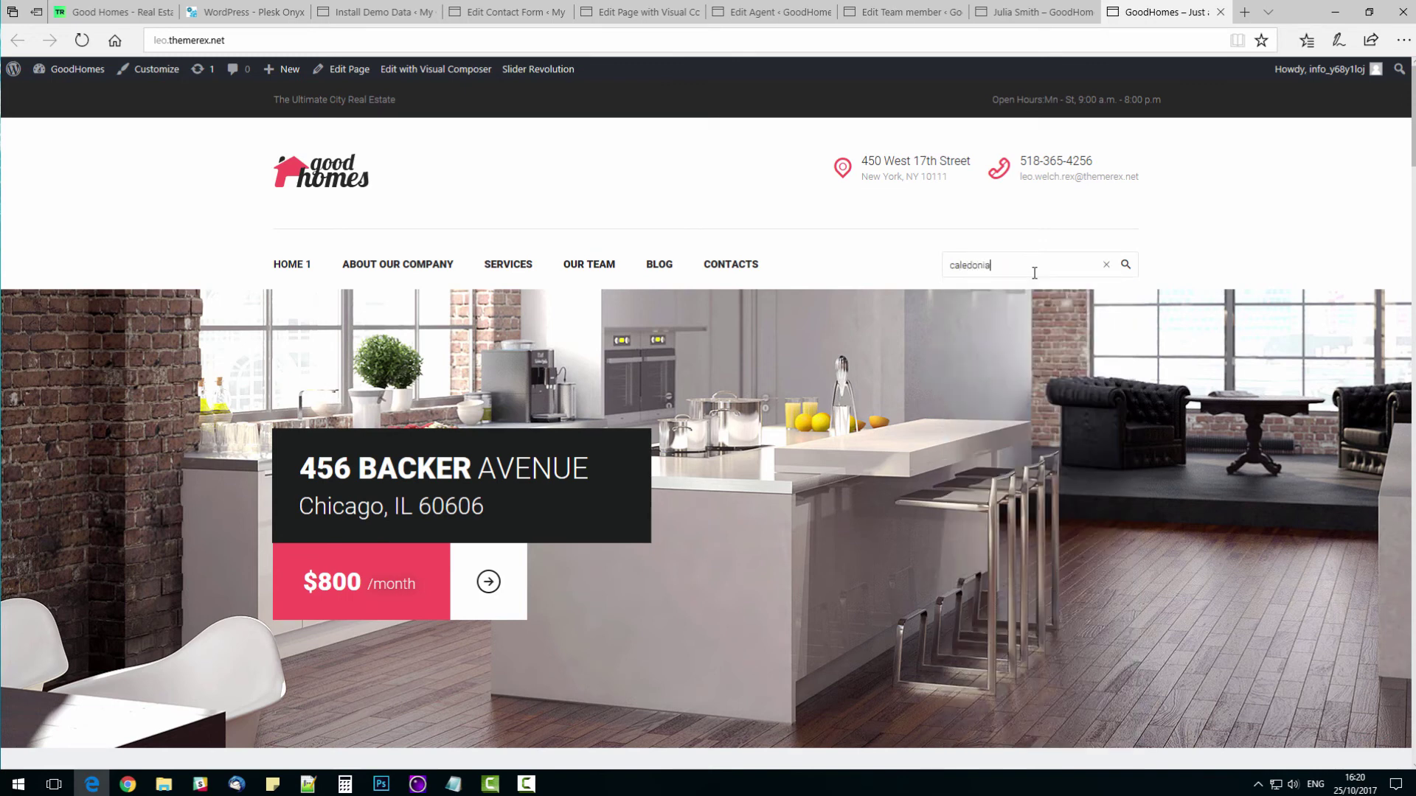
pyautogui.press('Return')
pyautogui.scroll(-3, 749, 392)
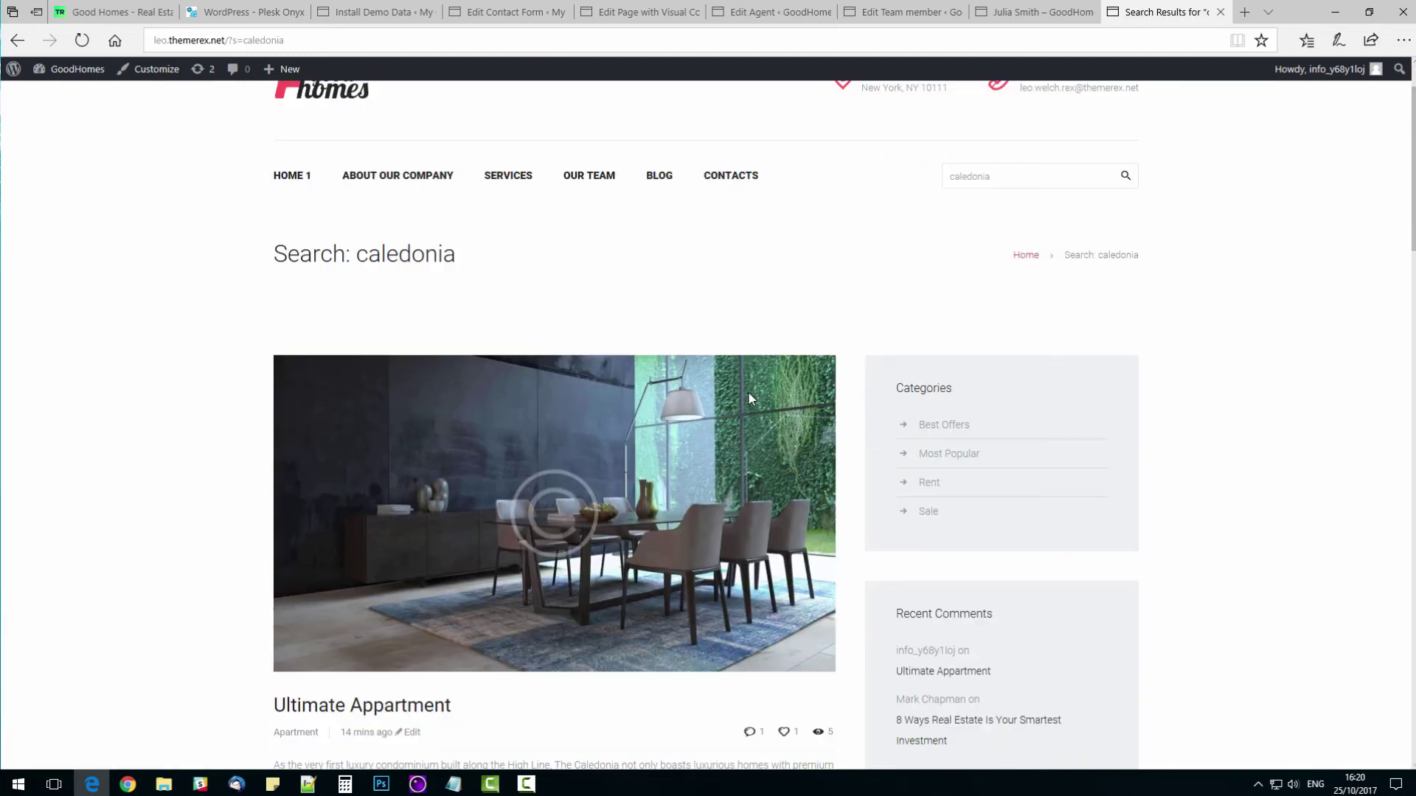
pyautogui.click(564, 393)
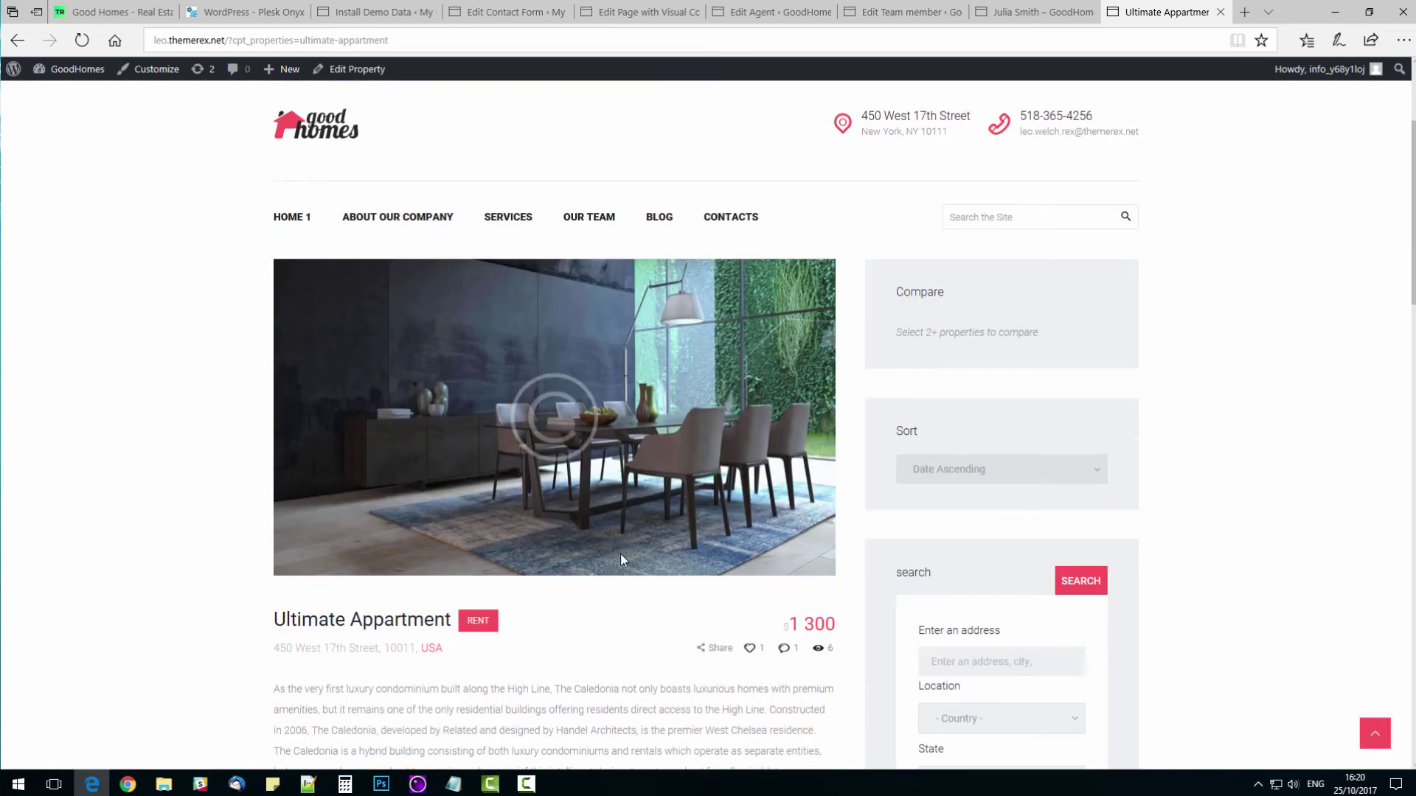
# Scroll through the Ultimate Appartment listing and like it with the heart icon
pyautogui.scroll(-1, 621, 553)
pyautogui.scroll(-1, 616, 555)
pyautogui.scroll(-1, 611, 556)
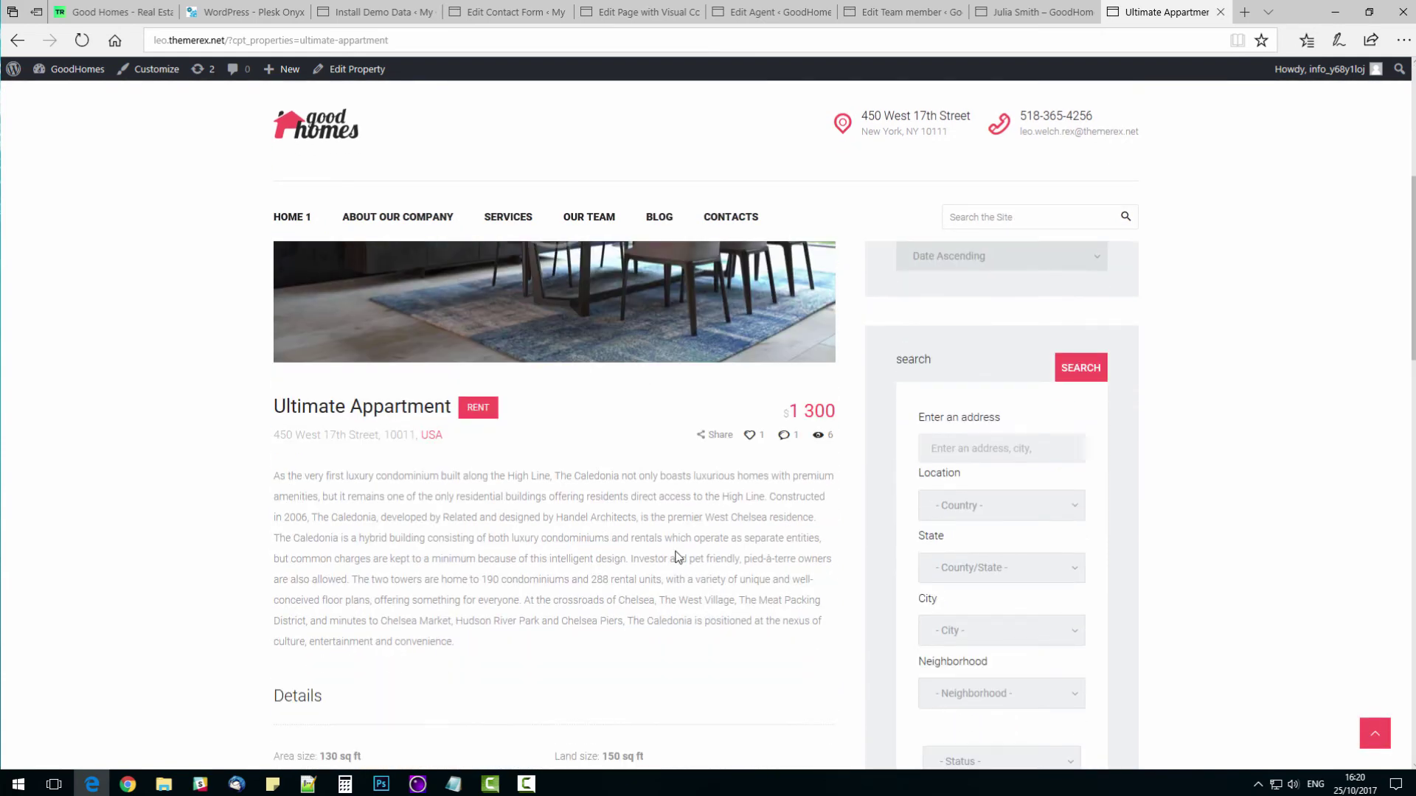
pyautogui.scroll(-2, 1228, 587)
pyautogui.scroll(-3, 1232, 586)
pyautogui.scroll(-2, 1180, 575)
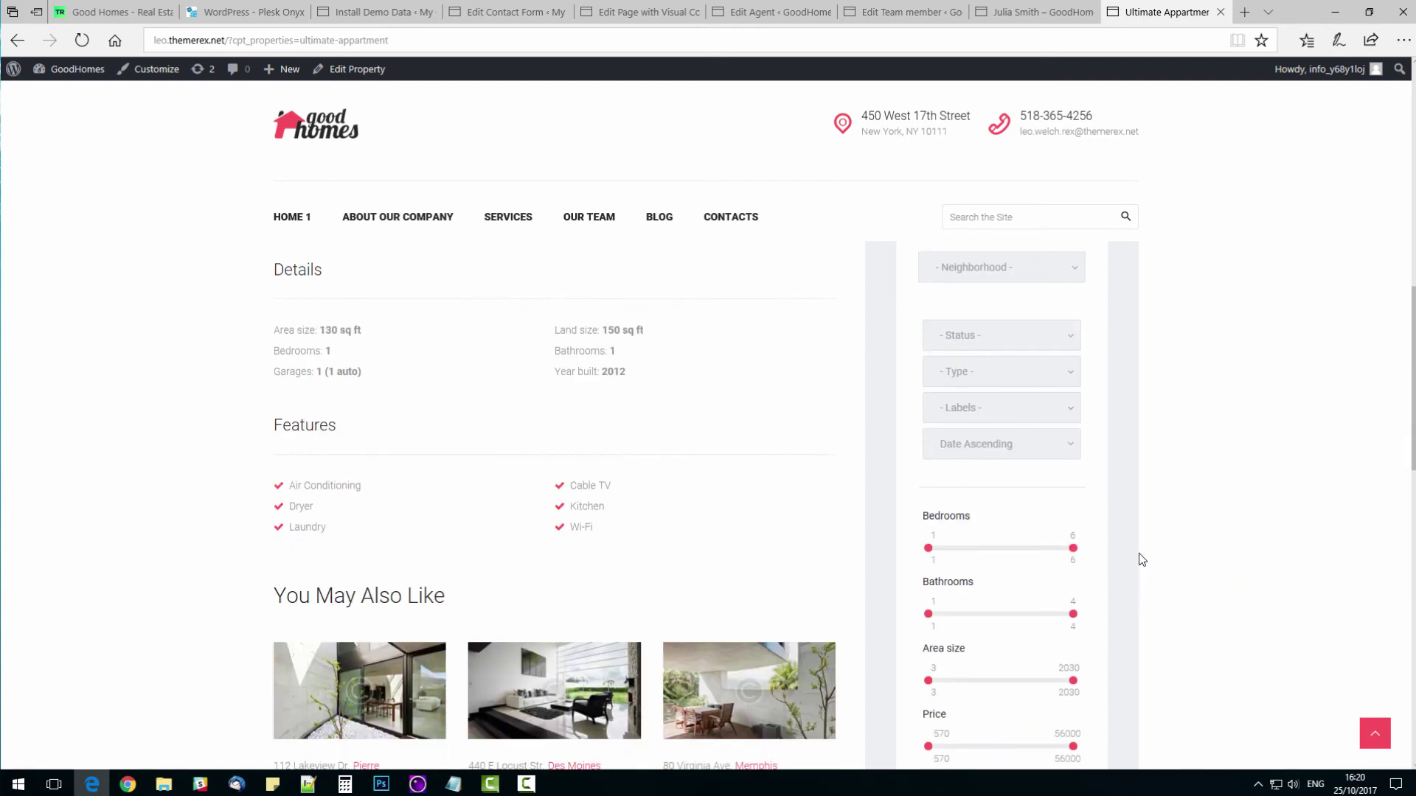
pyautogui.scroll(-2, 1047, 509)
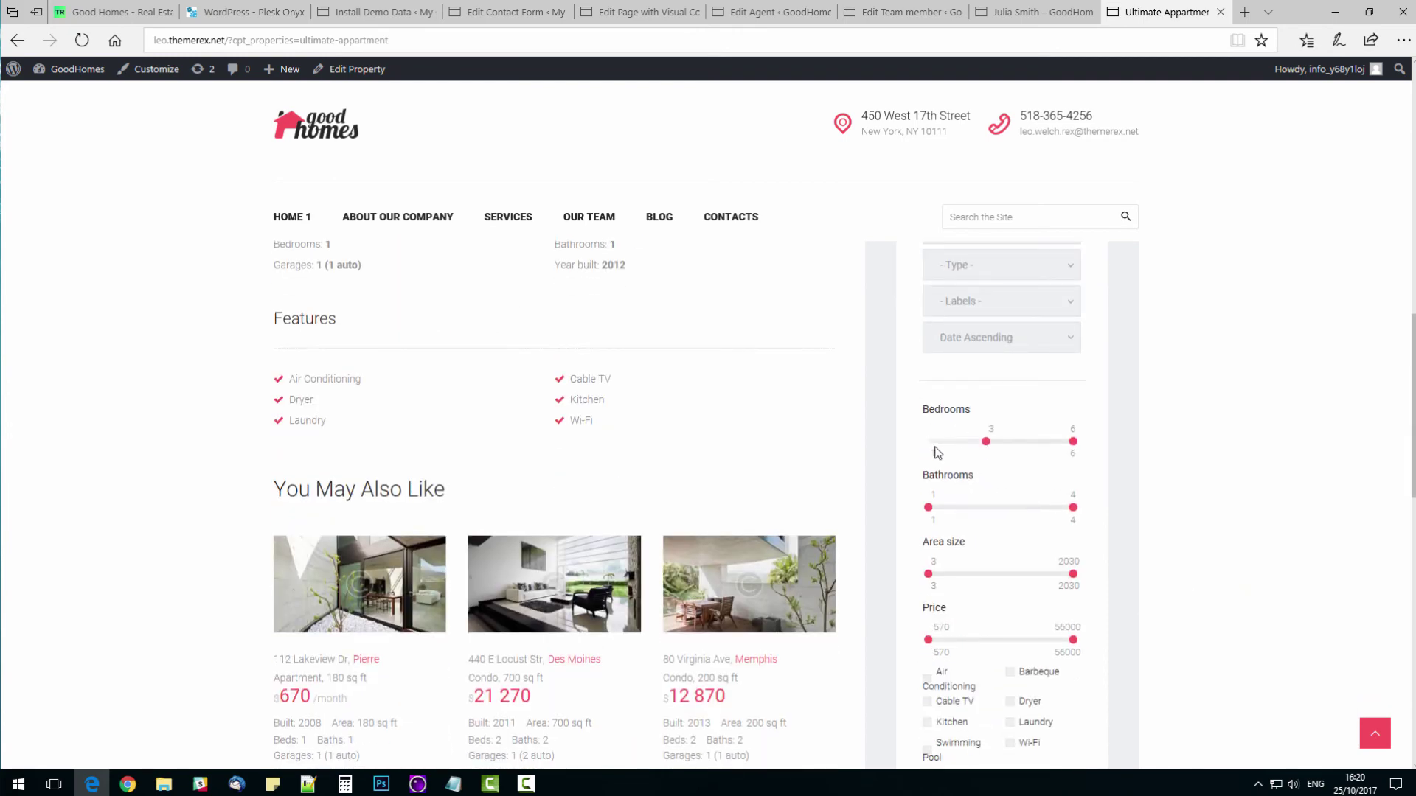
pyautogui.scroll(-3, 959, 553)
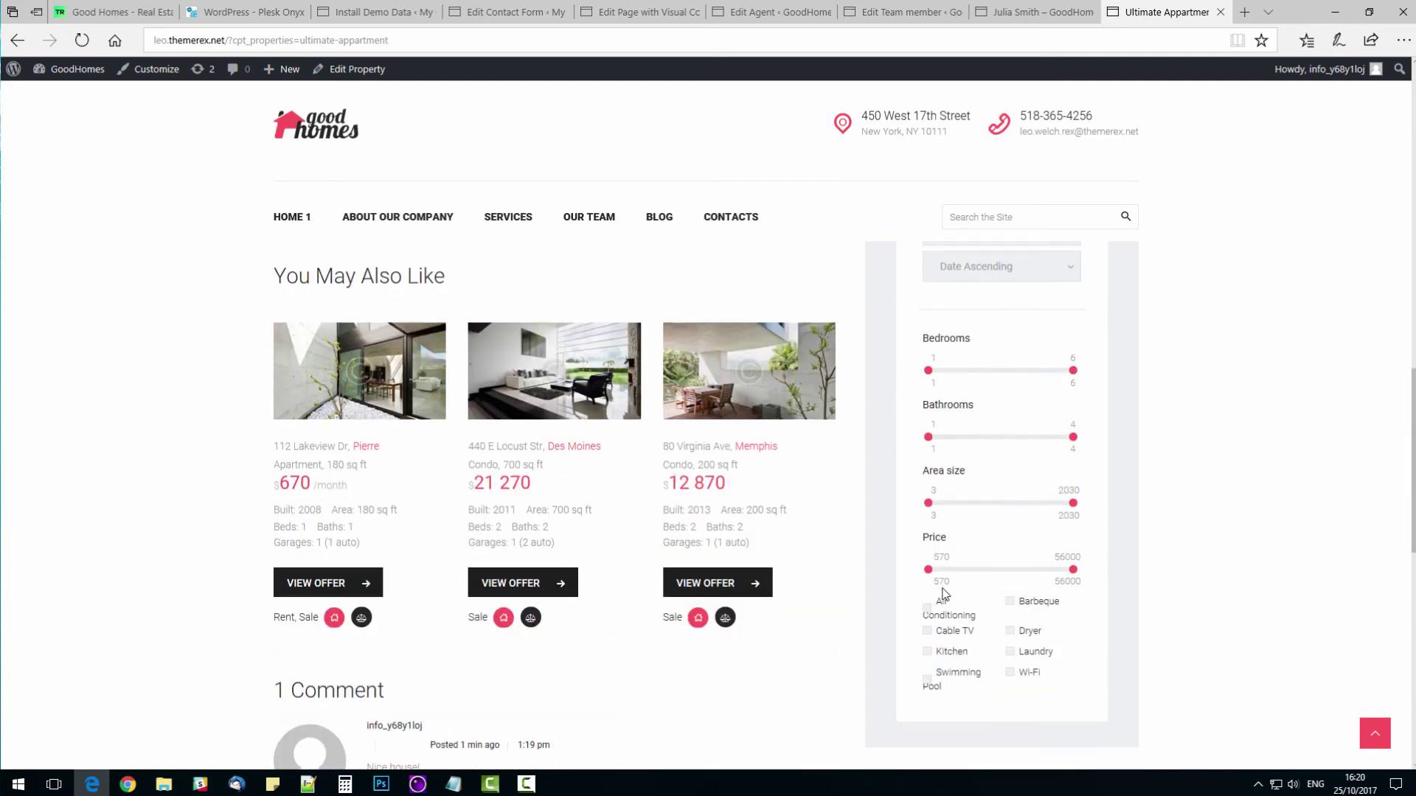
pyautogui.scroll(-2, 958, 604)
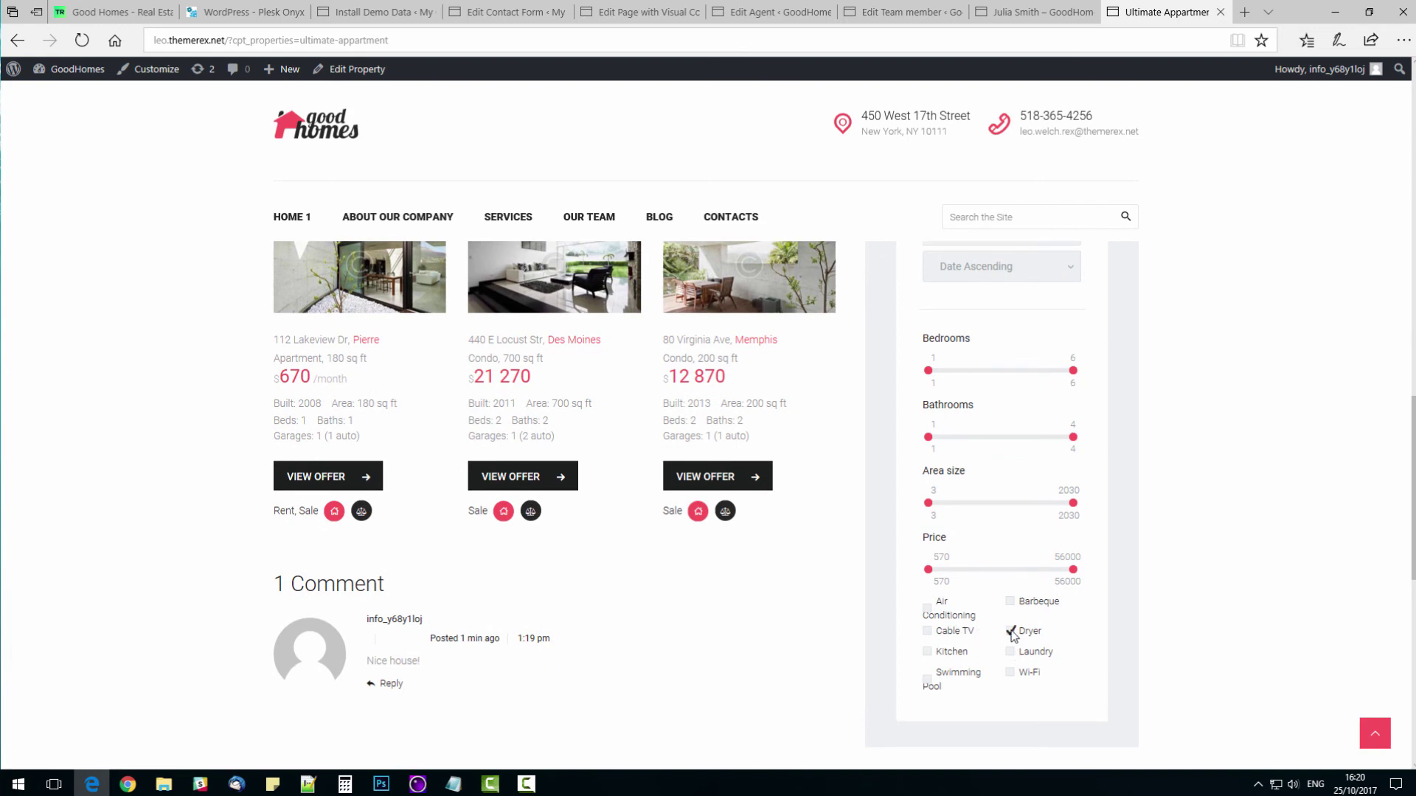
pyautogui.scroll(-4, 766, 652)
pyautogui.scroll(-1, 766, 652)
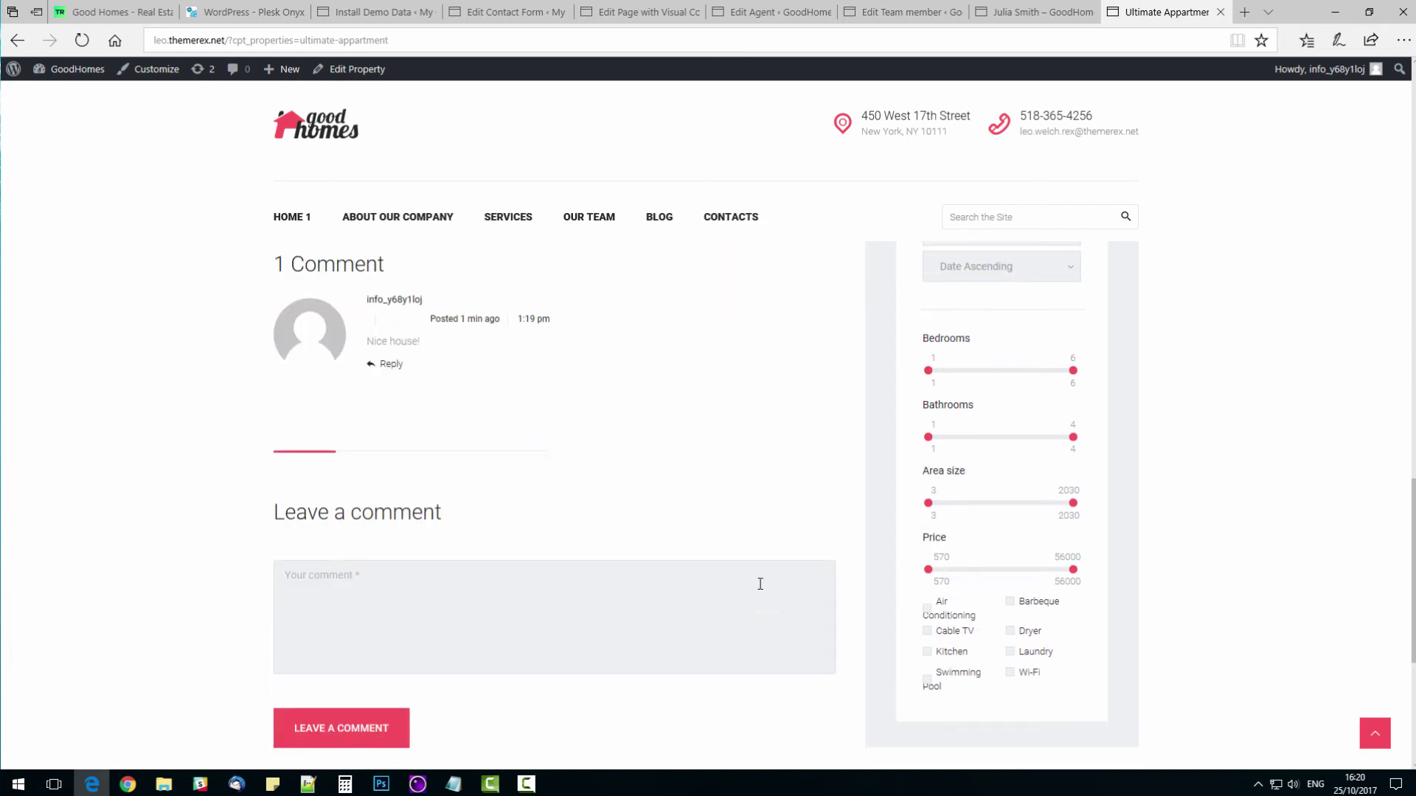
pyautogui.scroll(-4, 759, 592)
pyautogui.scroll(5, 740, 568)
pyautogui.scroll(5, 739, 565)
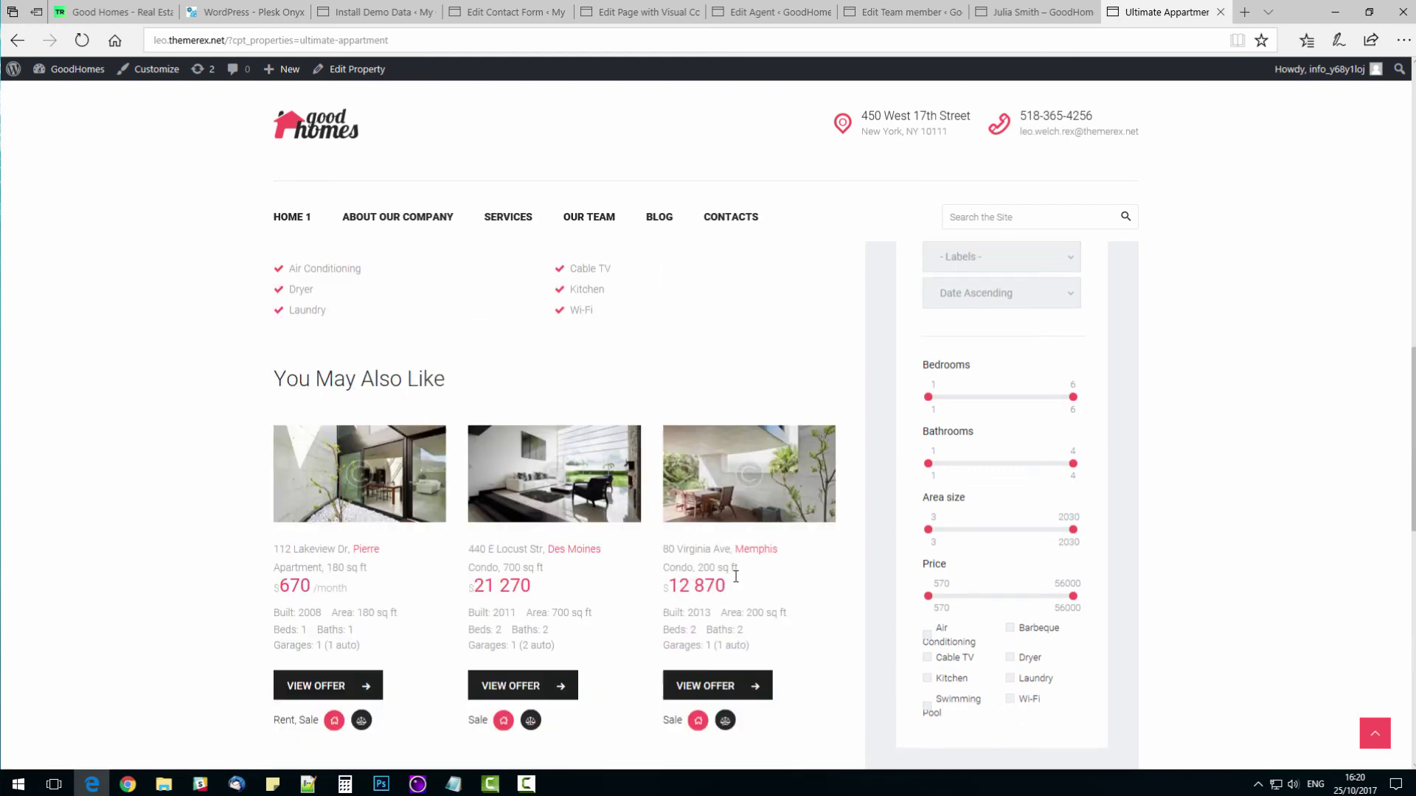
pyautogui.scroll(6, 735, 583)
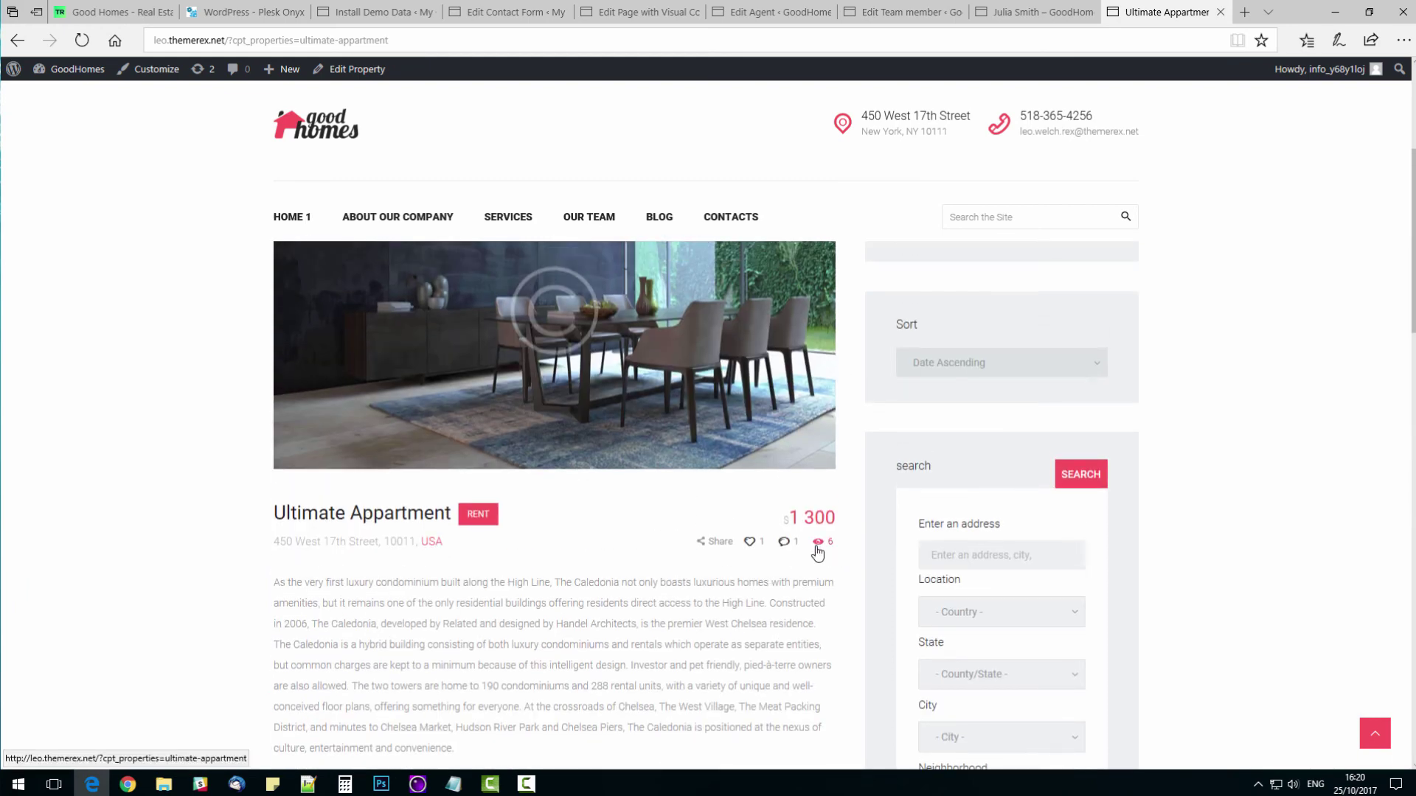
pyautogui.click(750, 542)
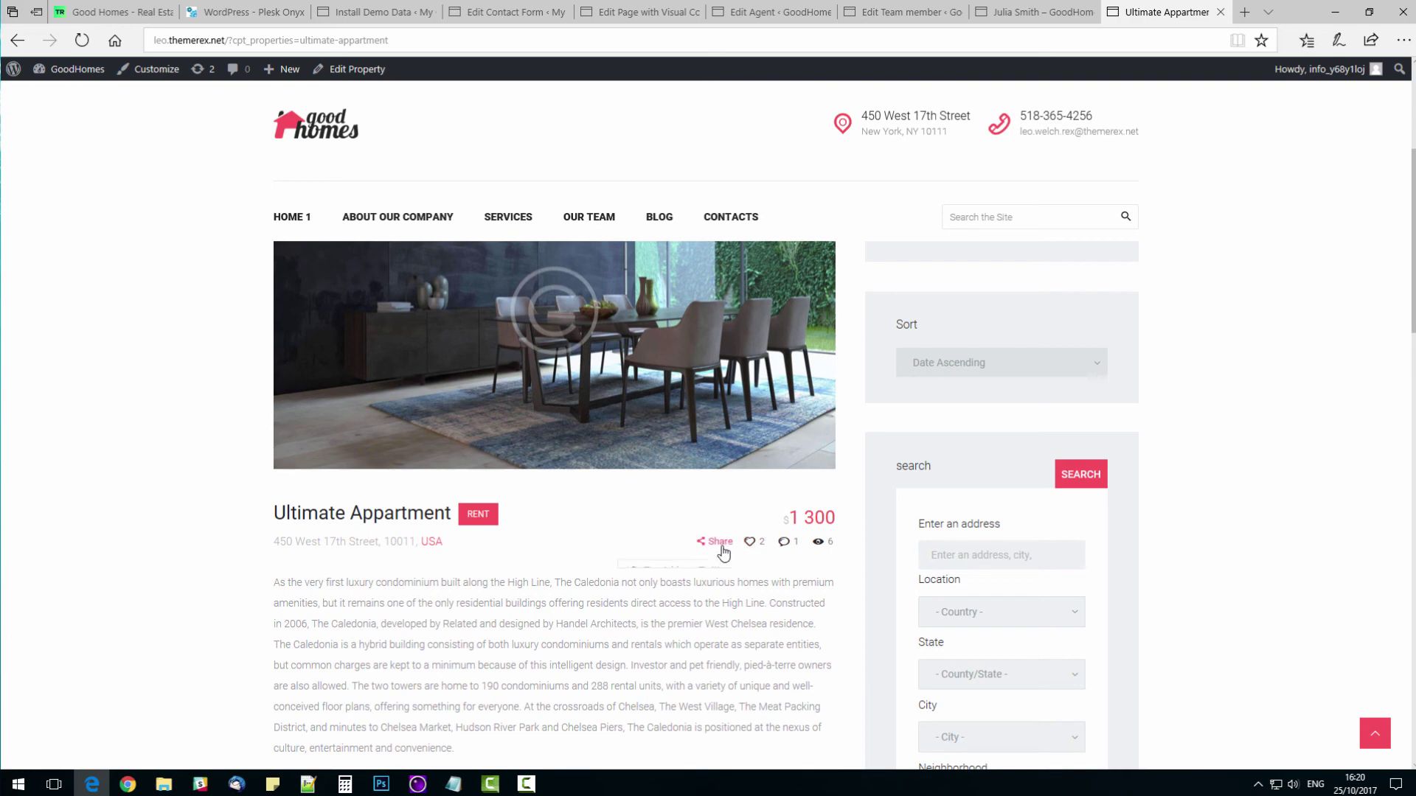
# Post the comment 'Beautiful property!' on the Ultimate Appartment listing
pyautogui.click(784, 543)
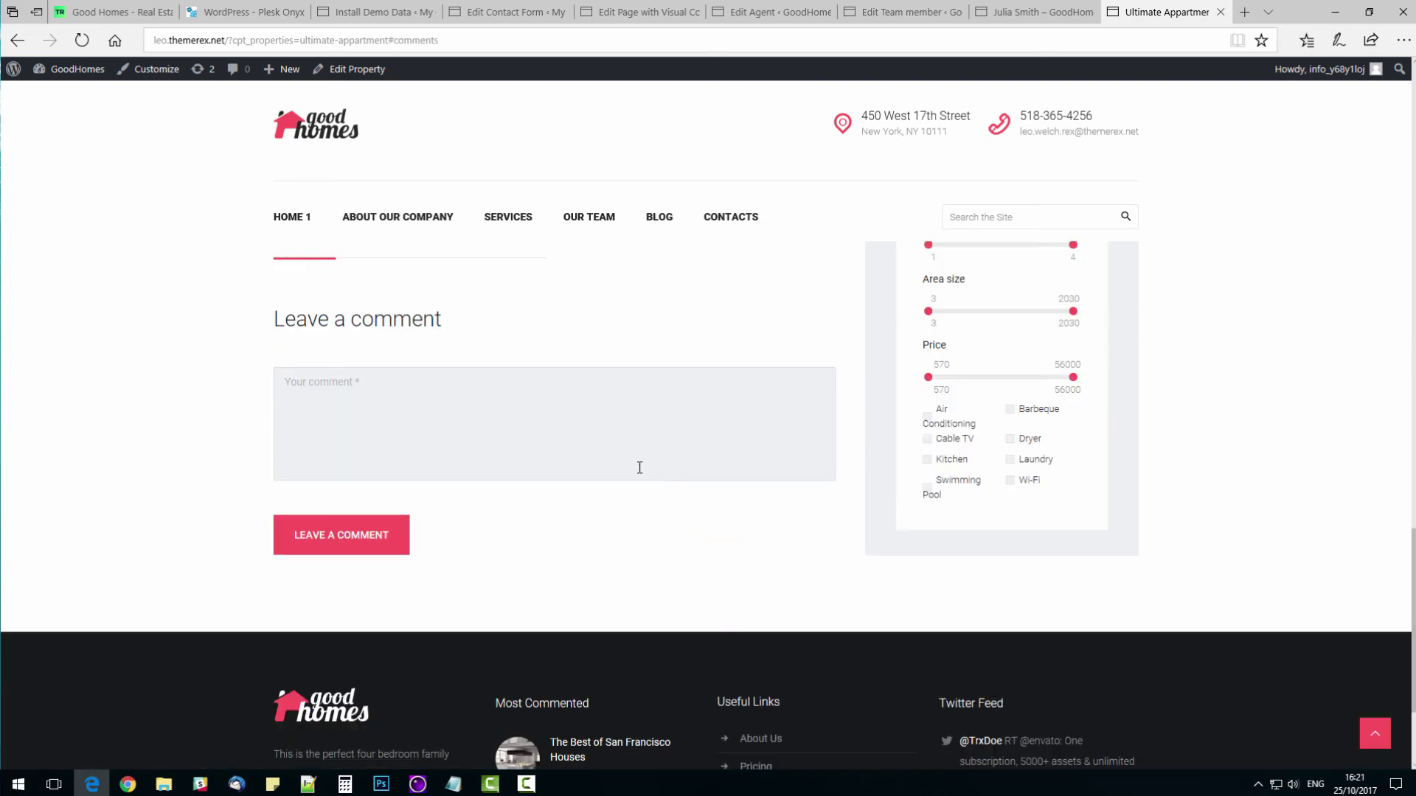
pyautogui.click(573, 446)
pyautogui.write('Be')
pyautogui.write('operty')
pyautogui.write('!')
pyautogui.click(388, 532)
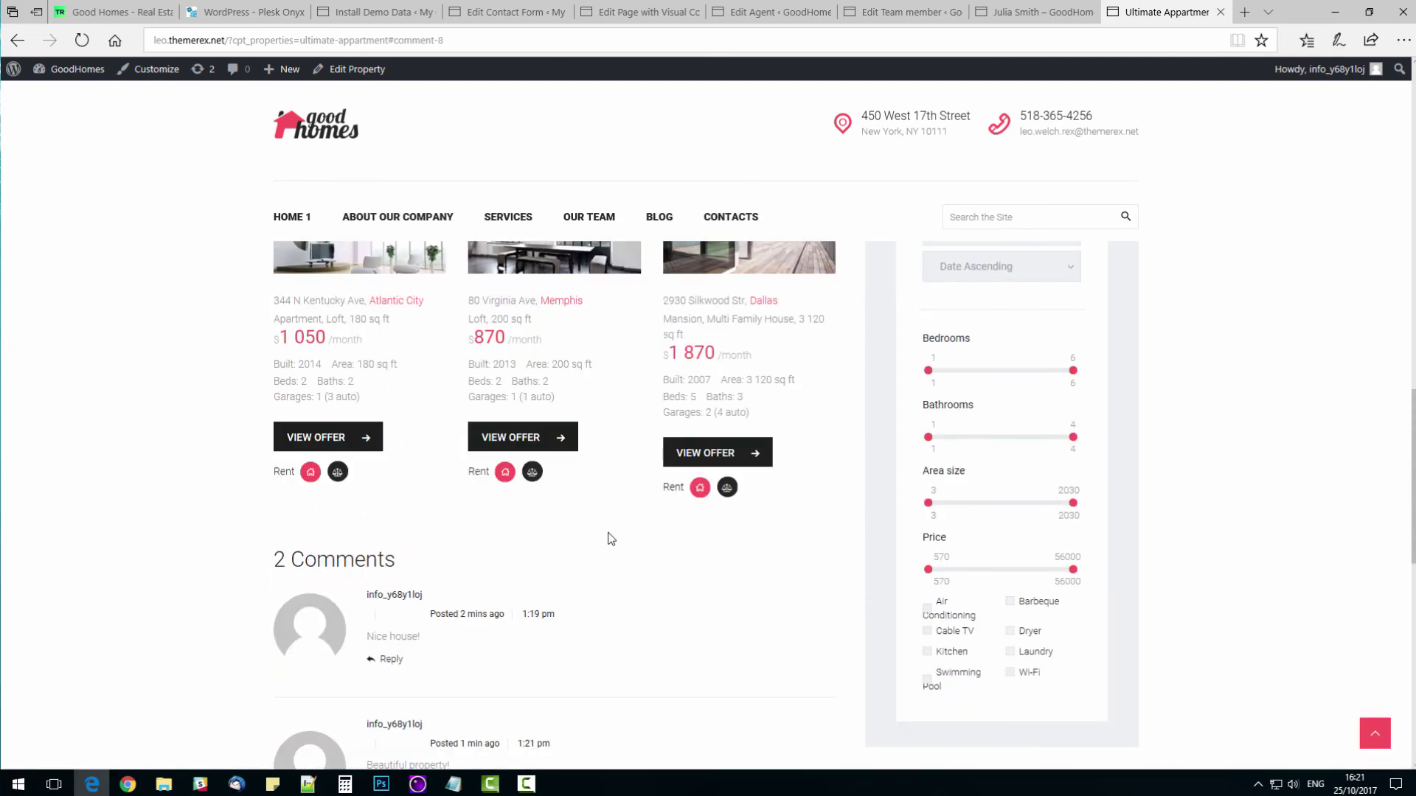
pyautogui.scroll(10, 689, 579)
pyautogui.scroll(5, 689, 579)
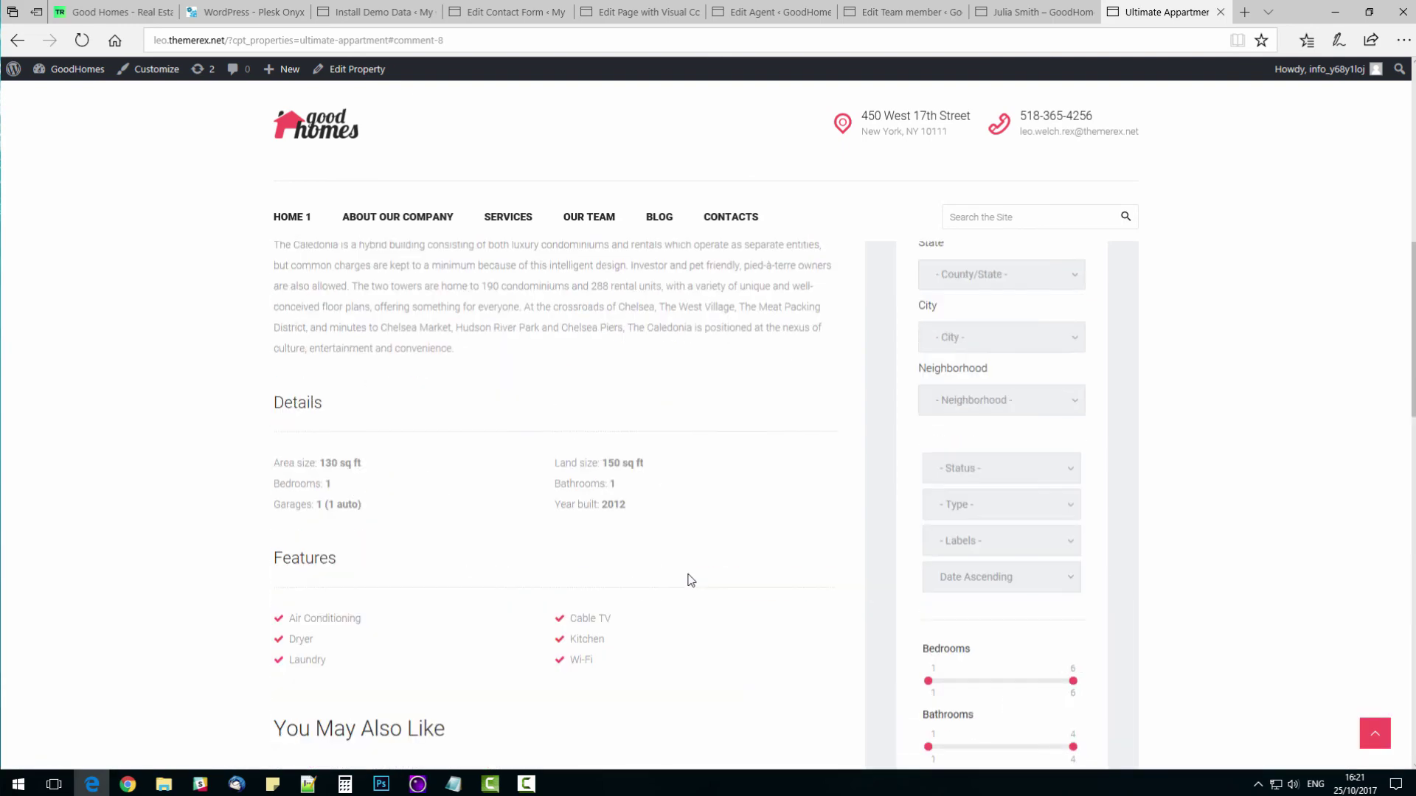
pyautogui.scroll(10, 607, 634)
pyautogui.scroll(-3, 607, 632)
pyautogui.scroll(-2, 607, 631)
pyautogui.scroll(10, 560, 549)
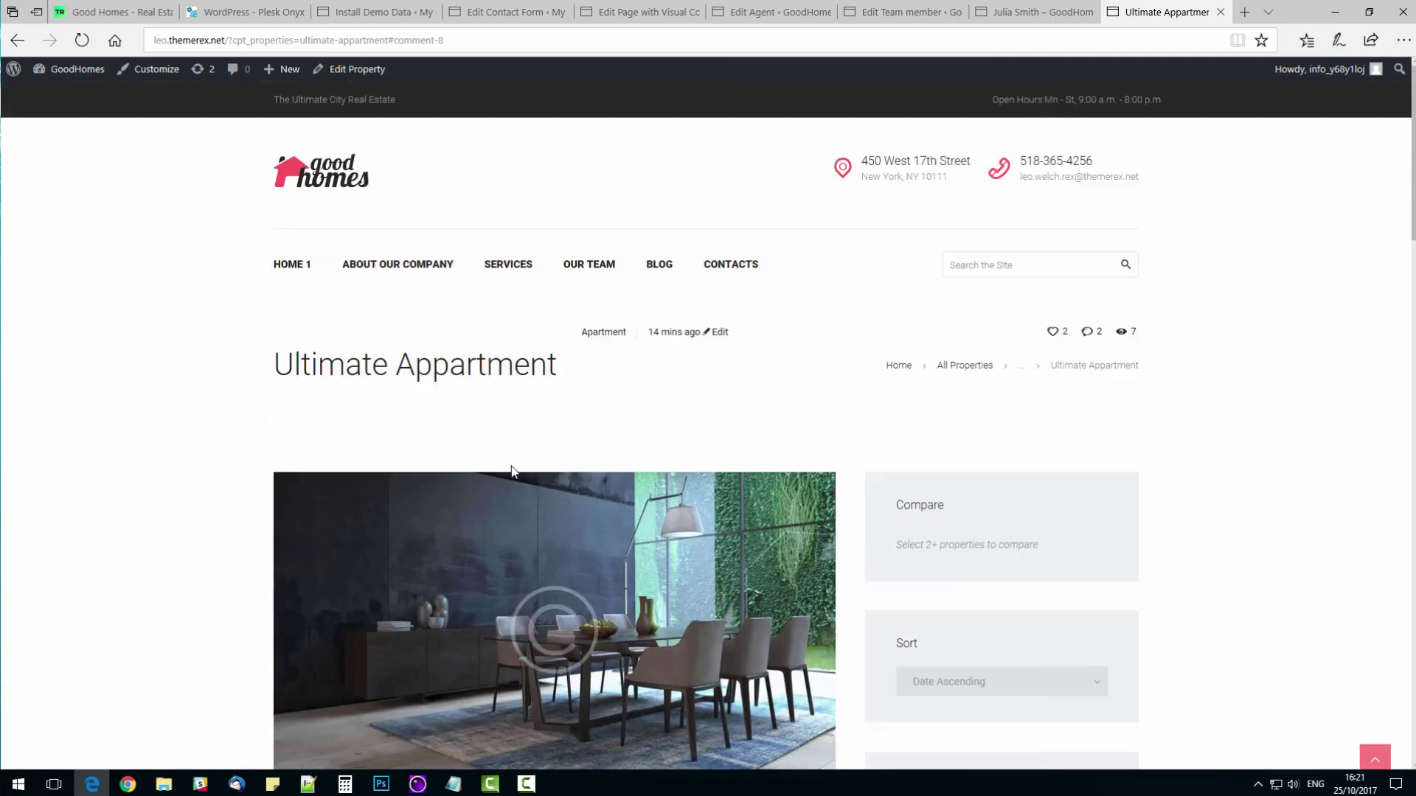
# Open the home2 slider and browse its background source, filter and parallax settings
pyautogui.click(295, 268)
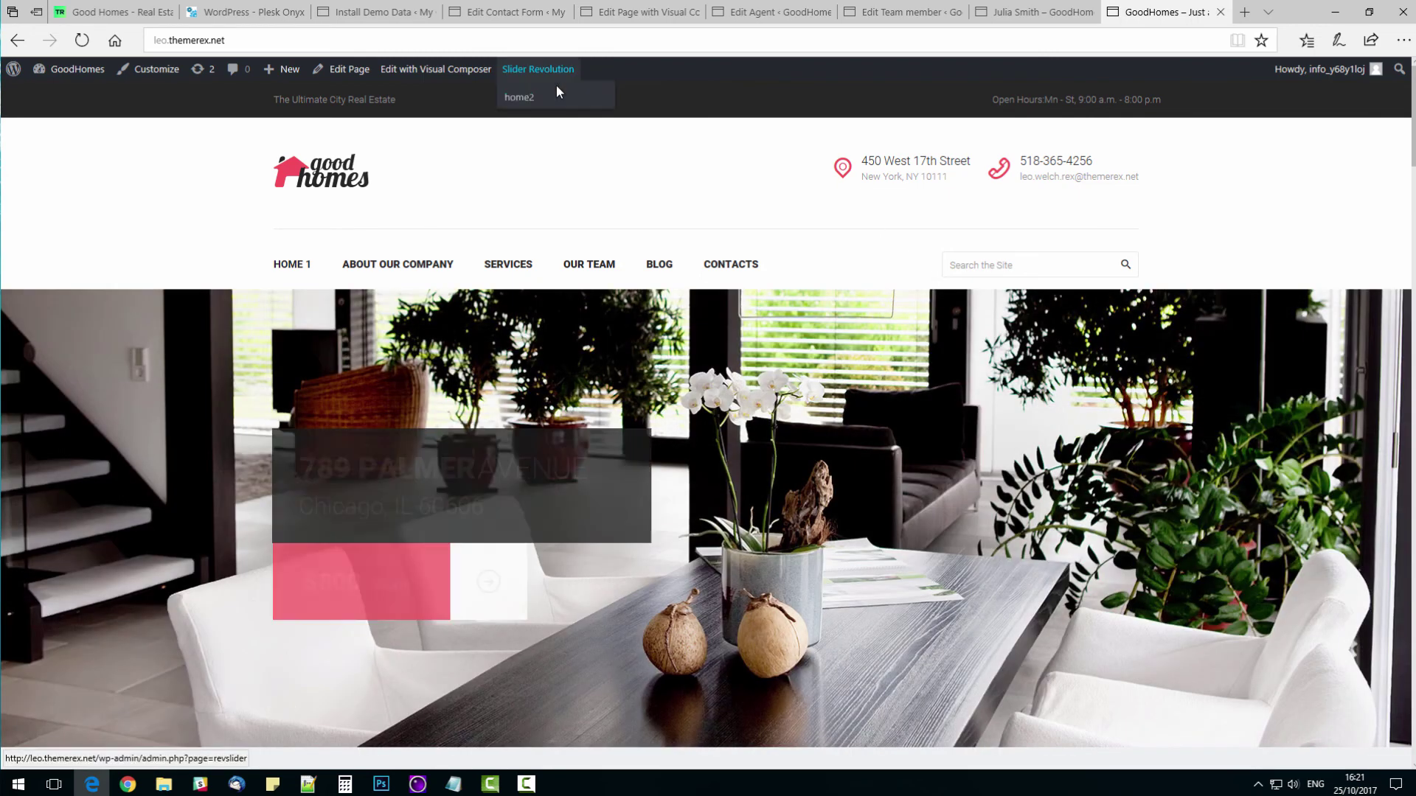
pyautogui.click(556, 92)
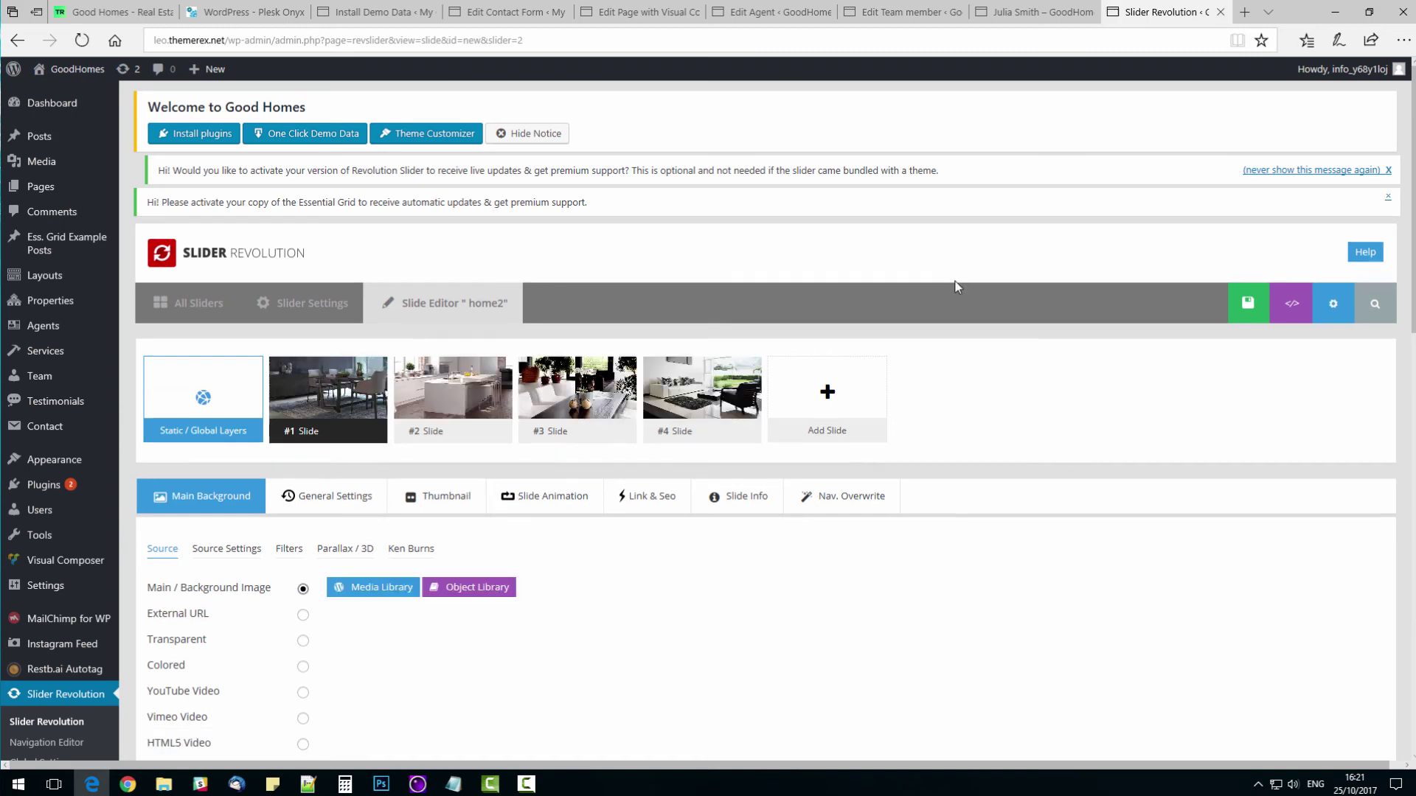
pyautogui.scroll(-3, 1010, 440)
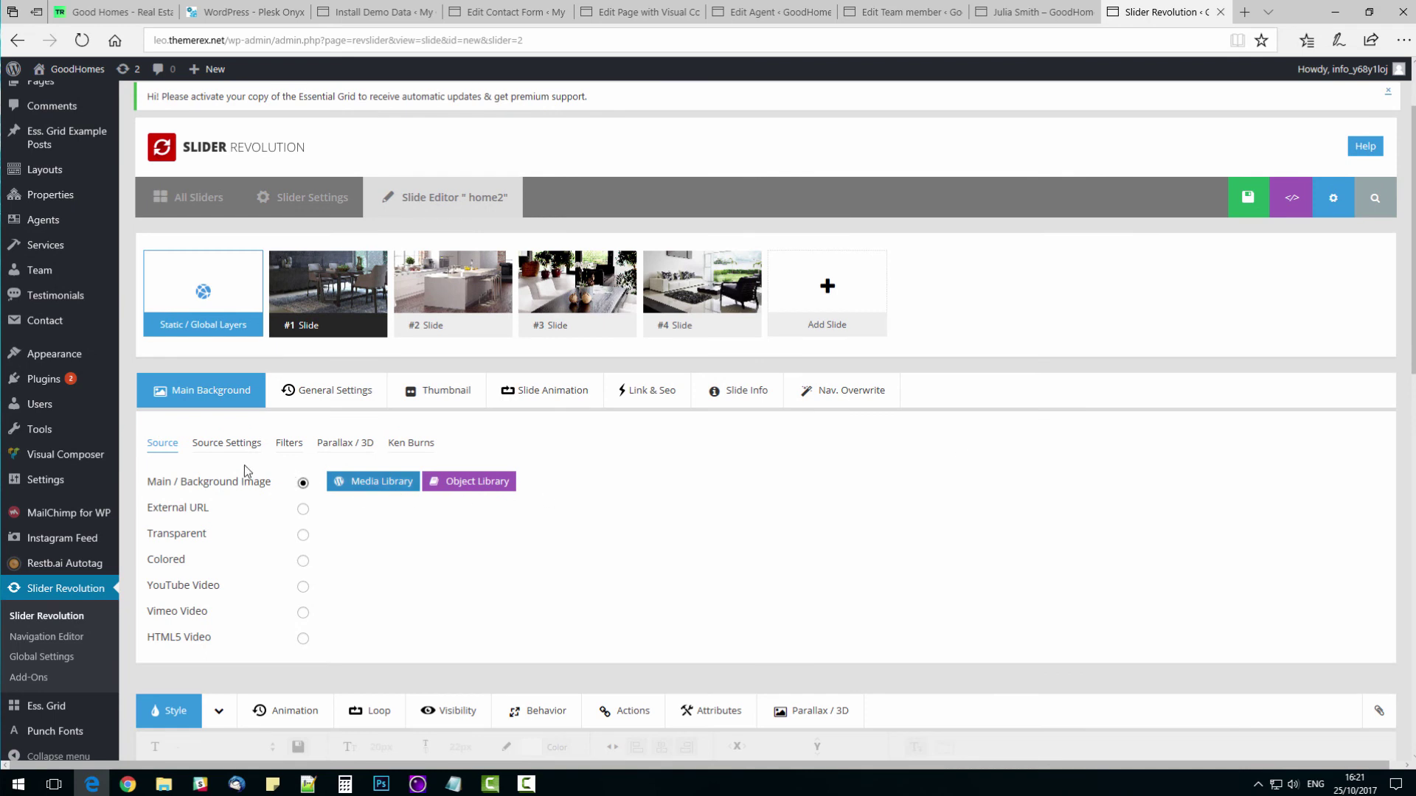
pyautogui.click(222, 446)
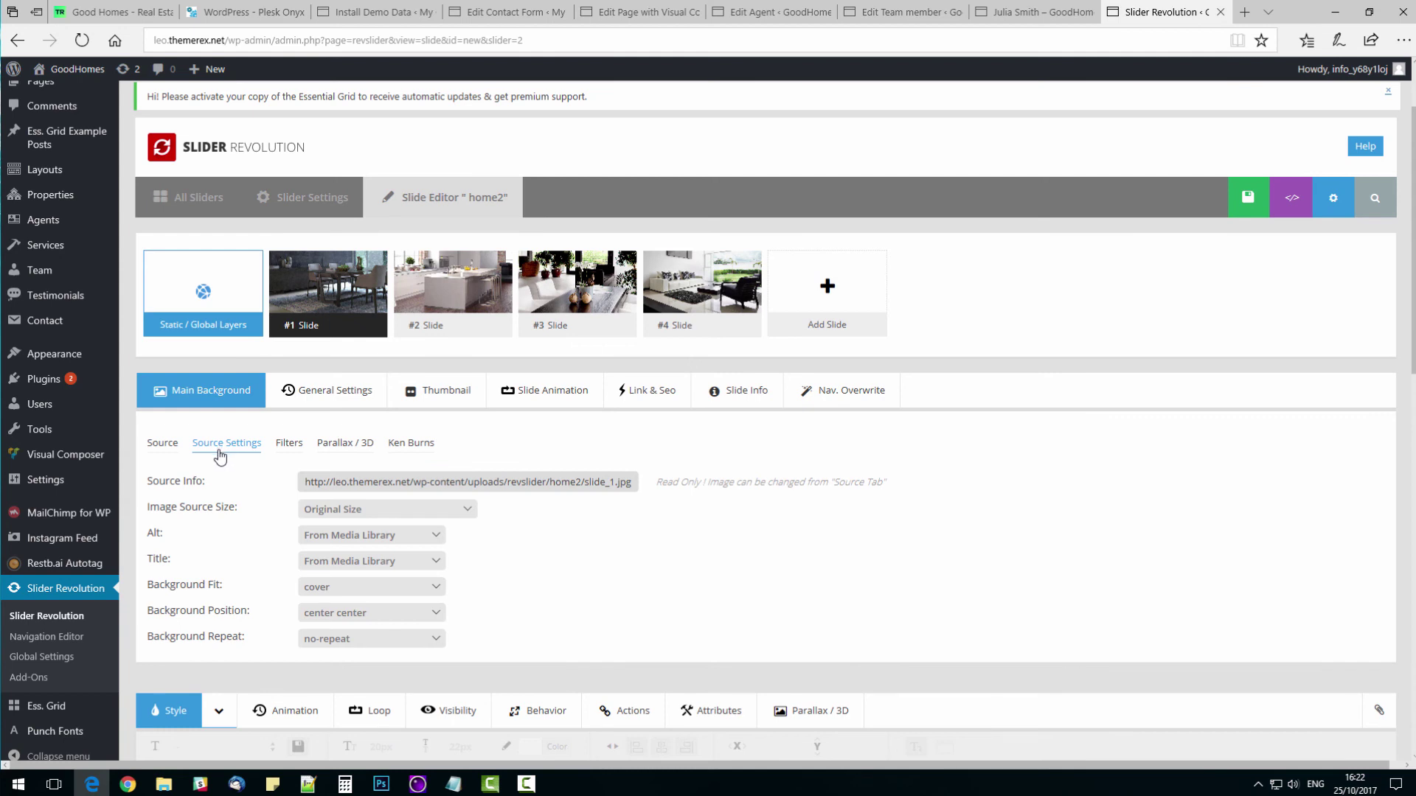
pyautogui.click(292, 446)
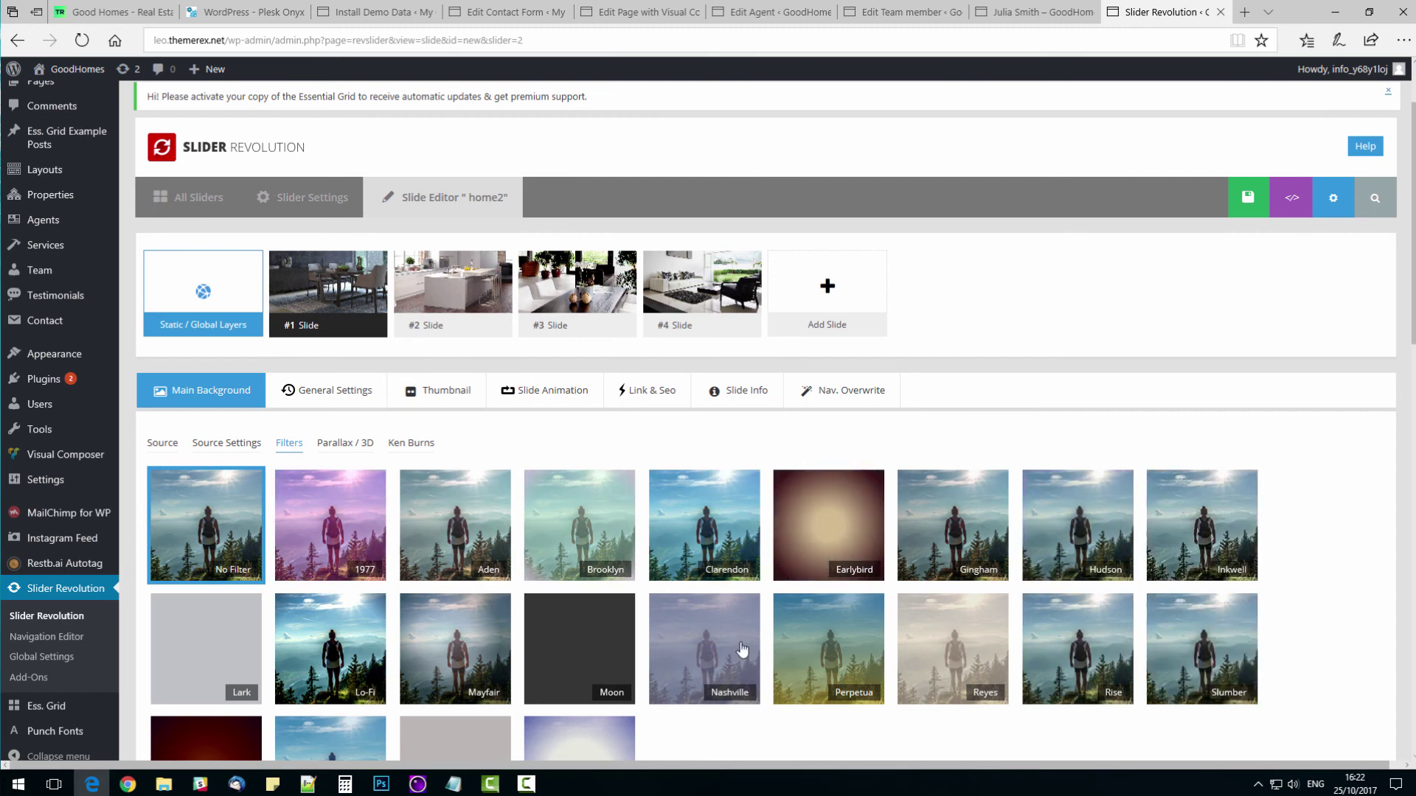
pyautogui.click(347, 444)
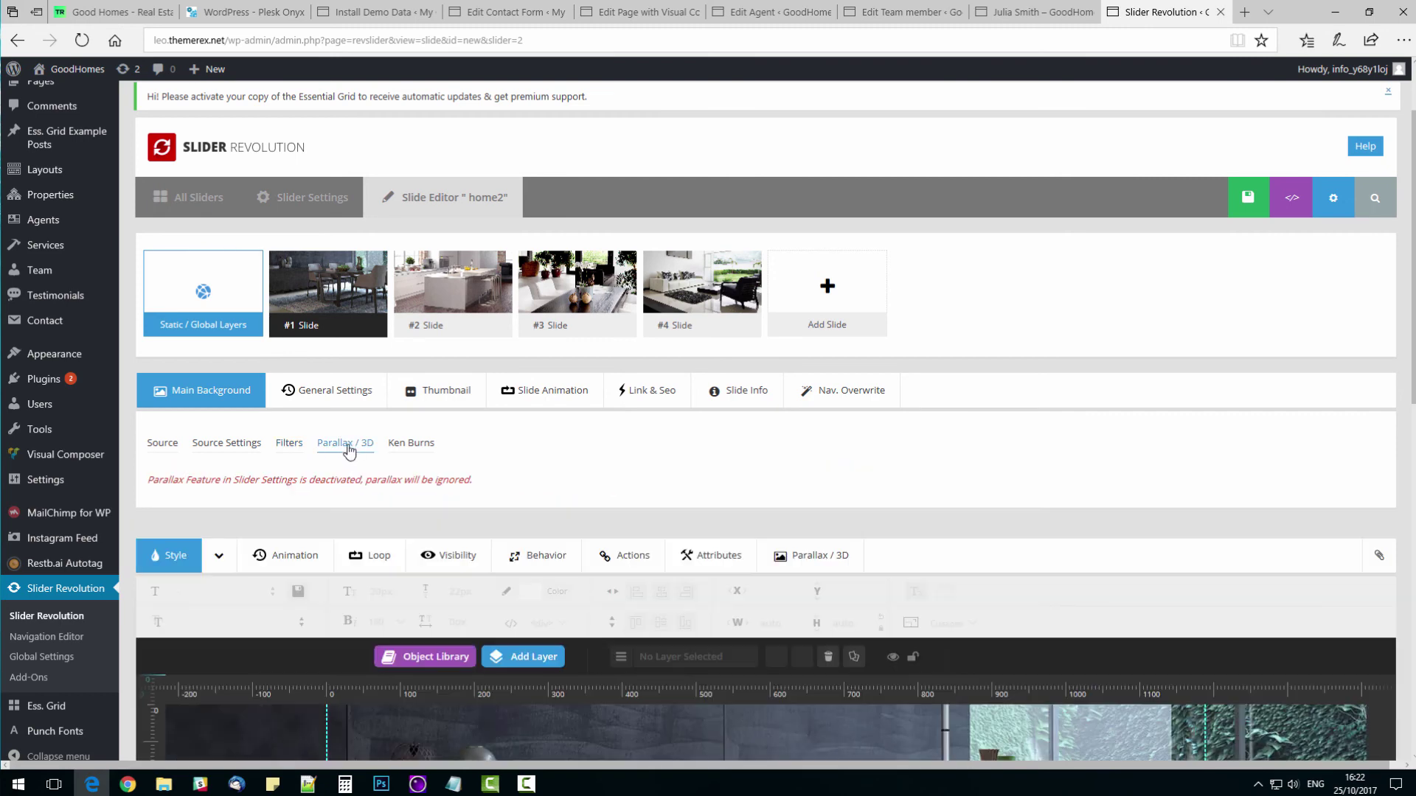
# Switch to slide #2 and view its Ken Burns background settings
pyautogui.scroll(-5, 344, 448)
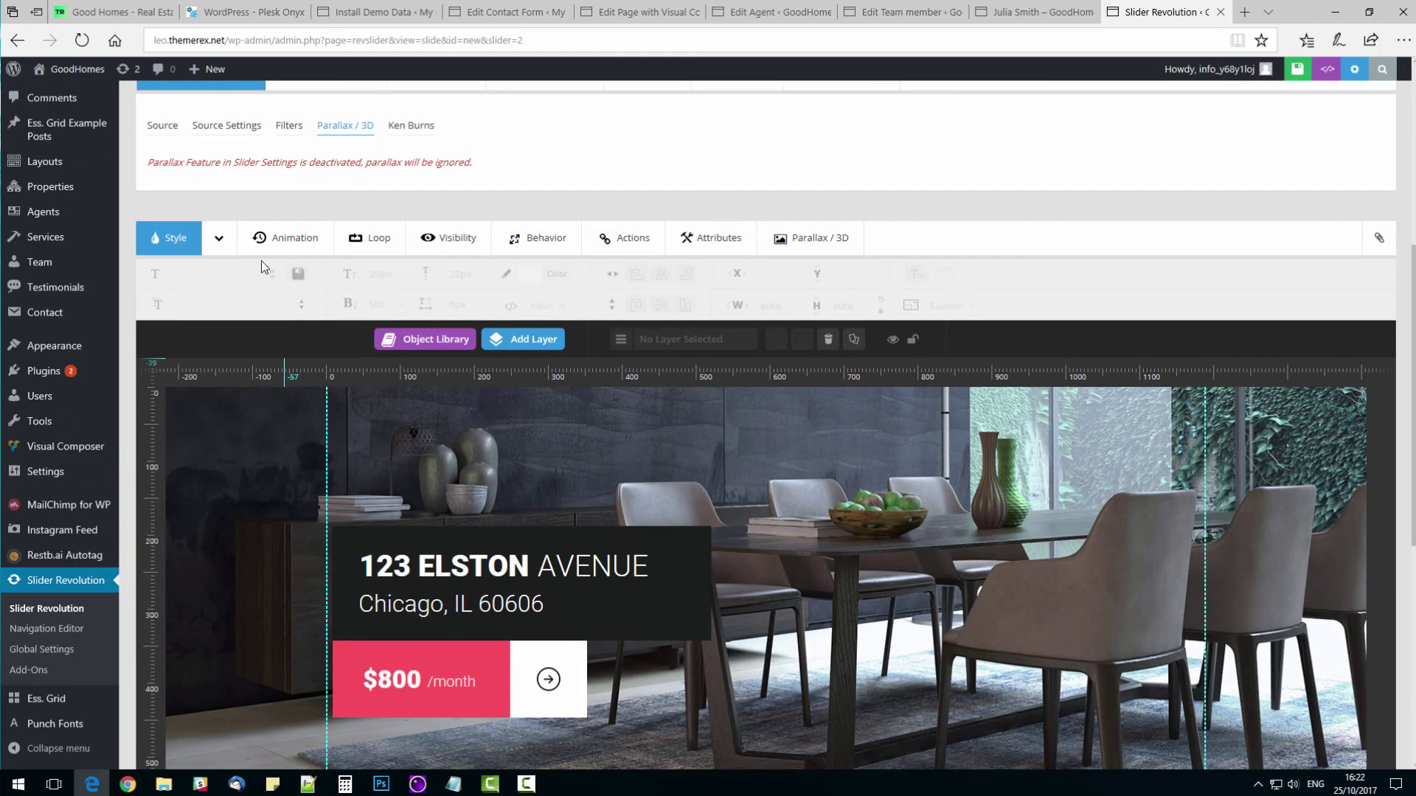
pyautogui.scroll(-4, 225, 281)
pyautogui.scroll(5, 226, 281)
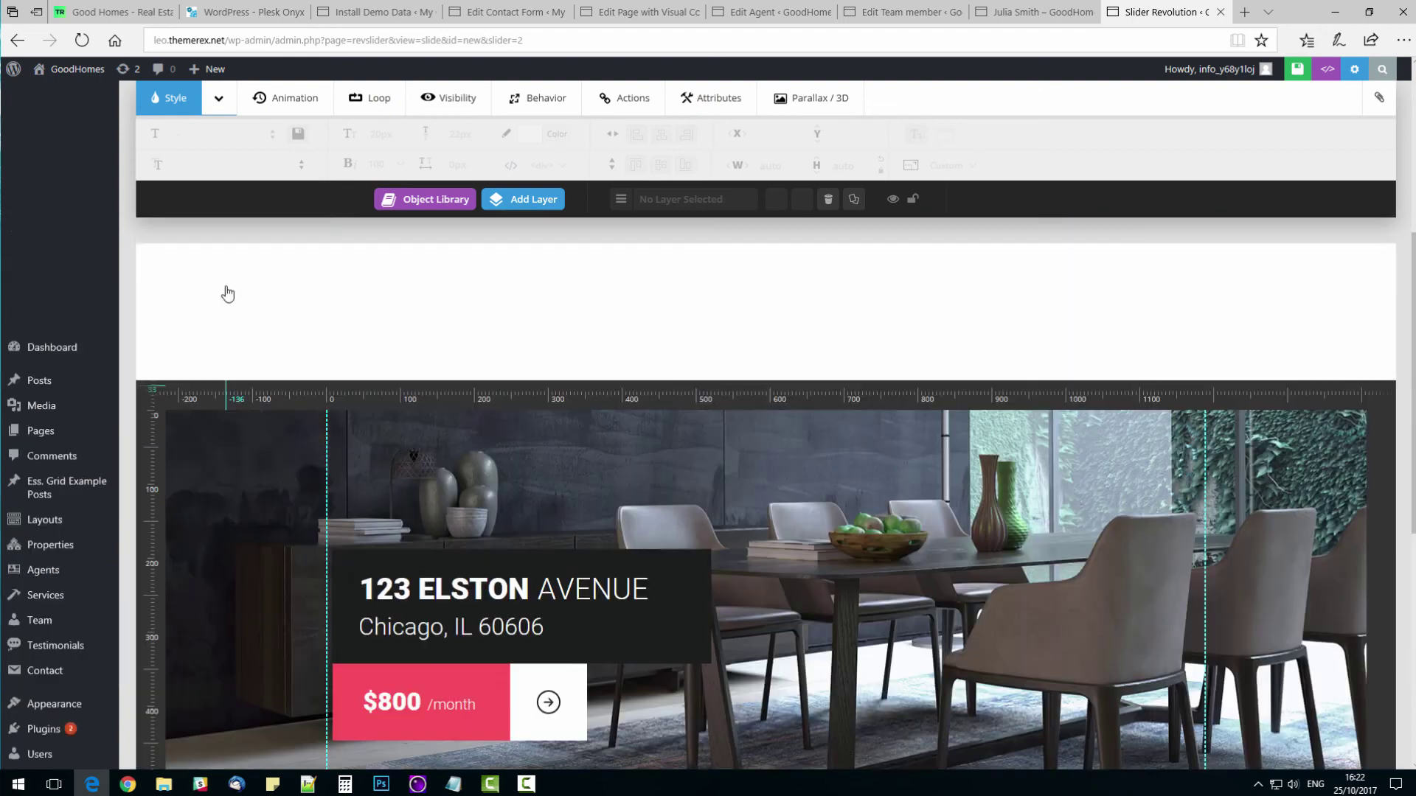
pyautogui.scroll(4, 226, 281)
pyautogui.scroll(2, 225, 298)
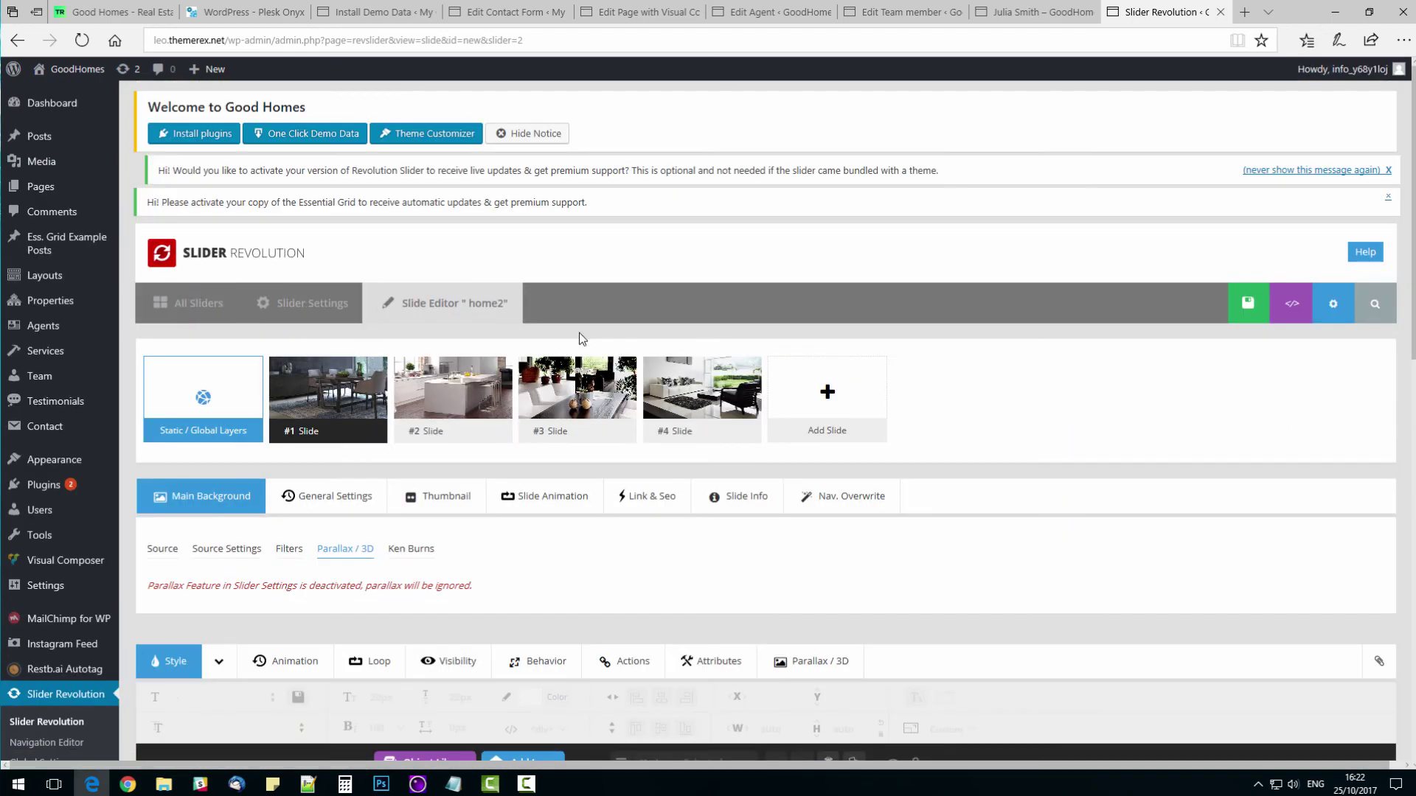
pyautogui.click(451, 393)
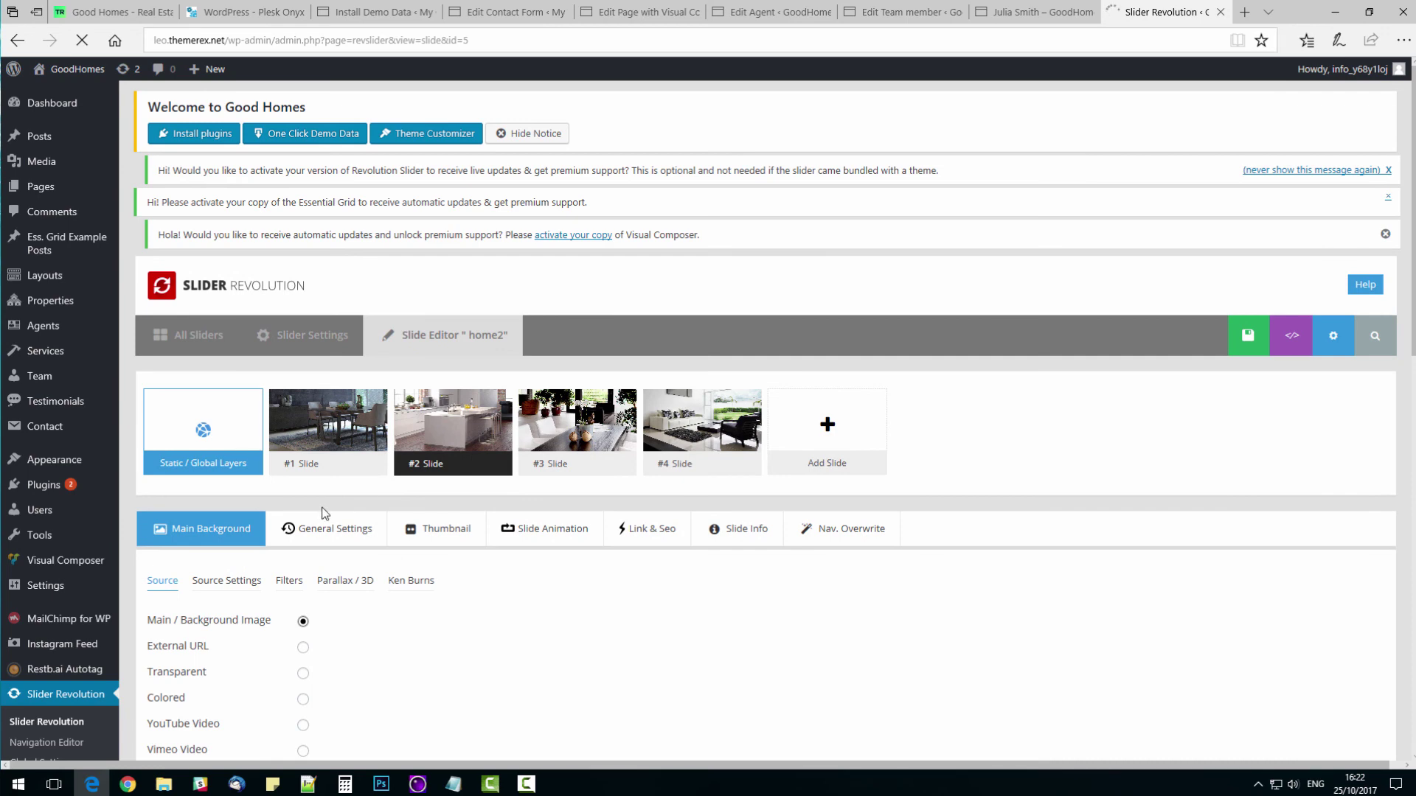
pyautogui.scroll(-3, 322, 514)
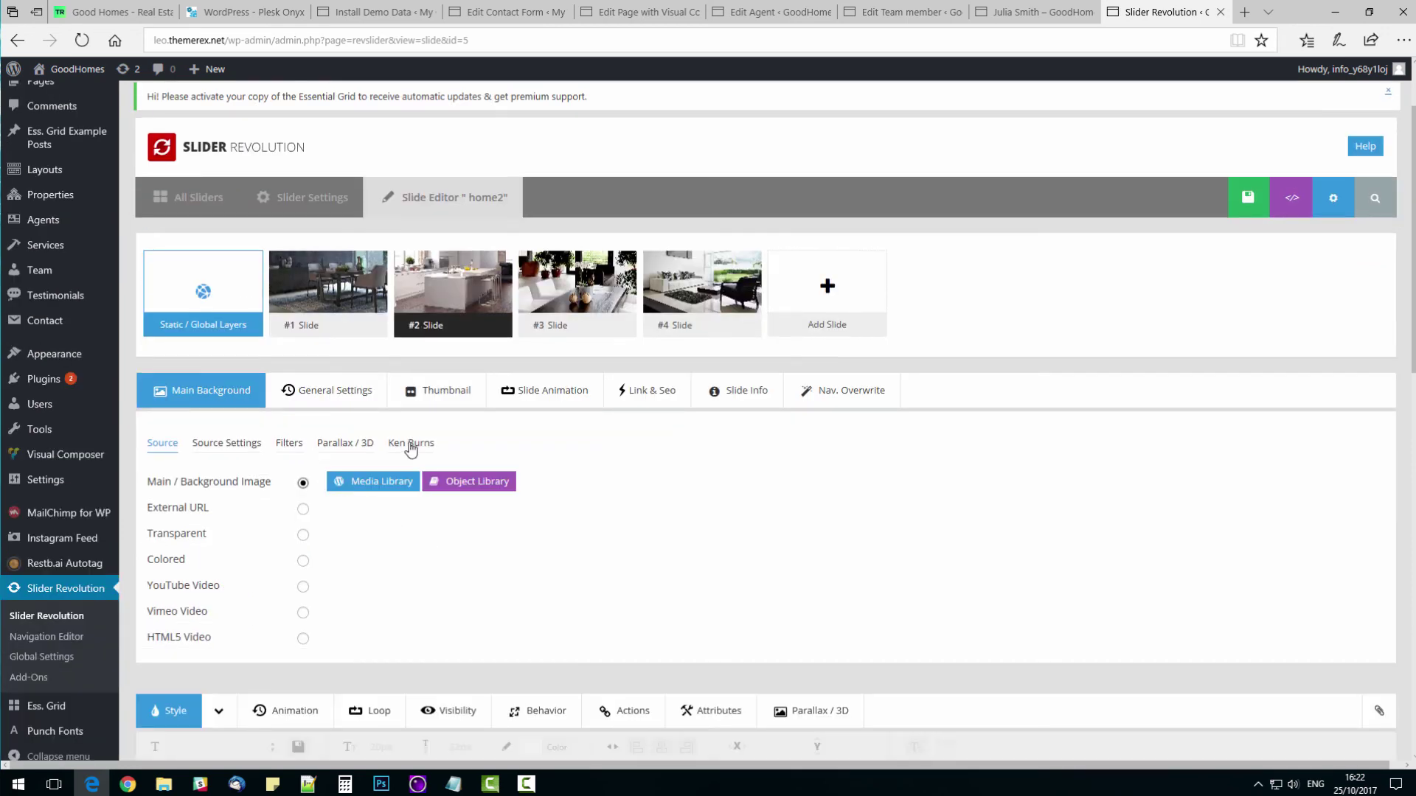
pyautogui.click(411, 444)
pyautogui.scroll(-5, 895, 508)
pyautogui.scroll(8, 896, 509)
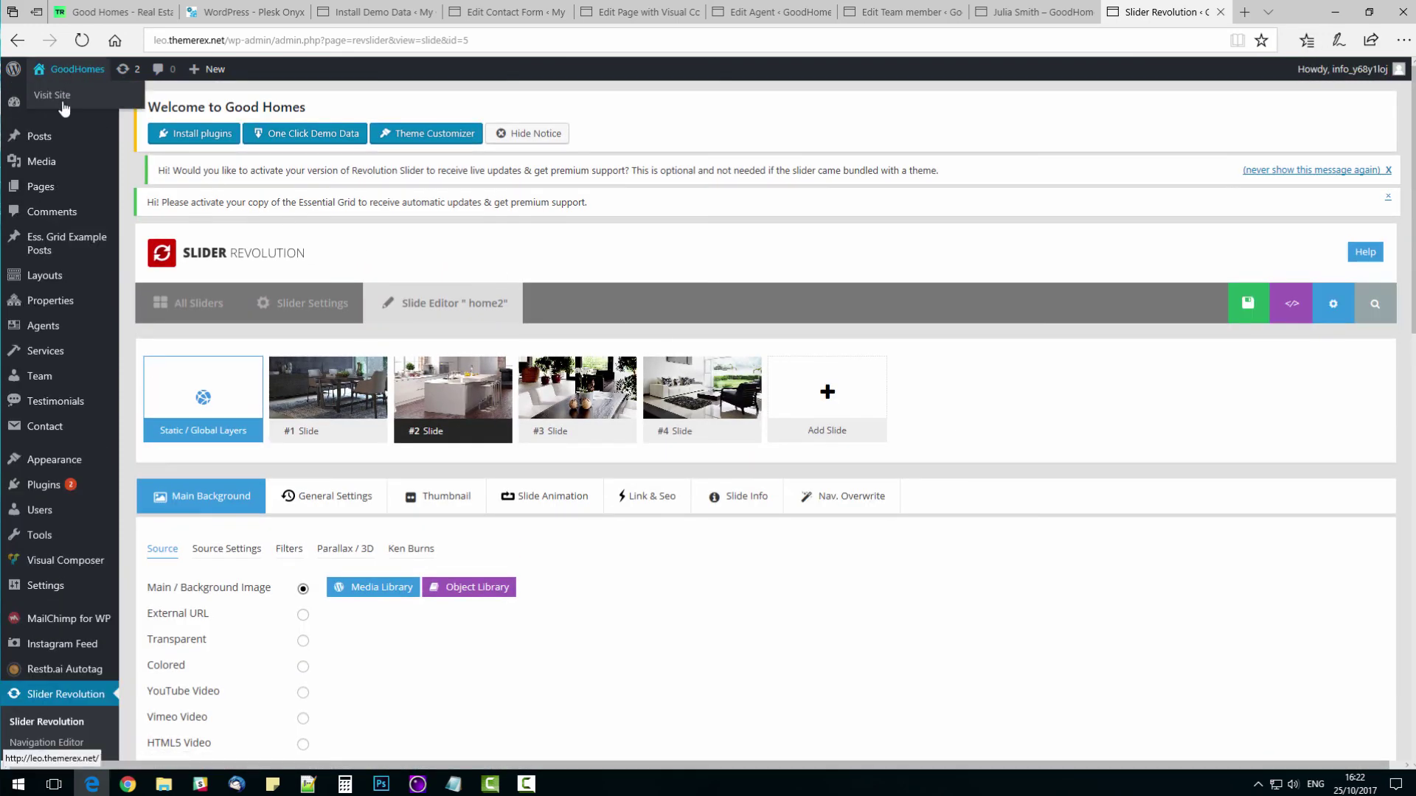
# Visit the live site's Contacts page and scroll down to the Get in Touch block
pyautogui.click(53, 95)
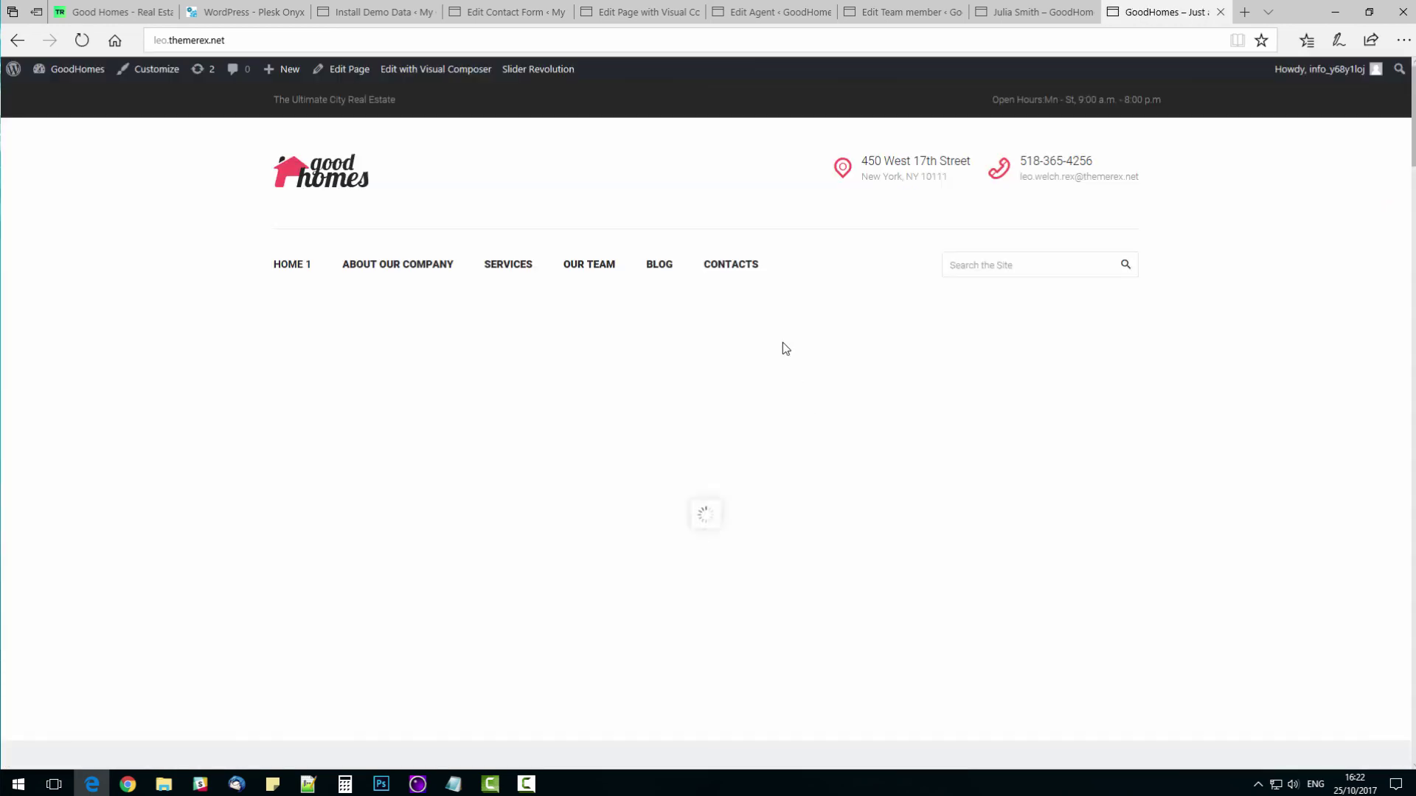
pyautogui.click(737, 266)
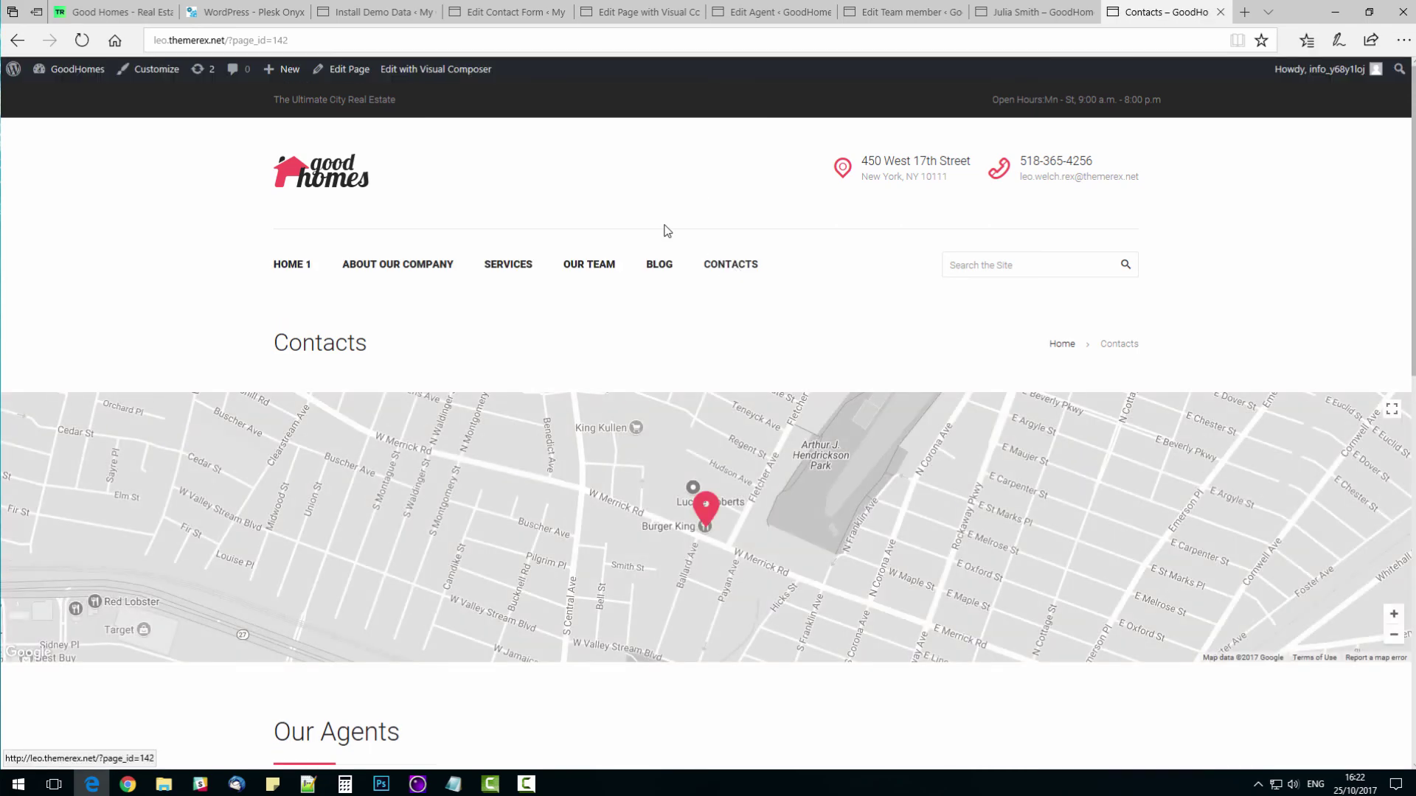
pyautogui.scroll(-5, 627, 348)
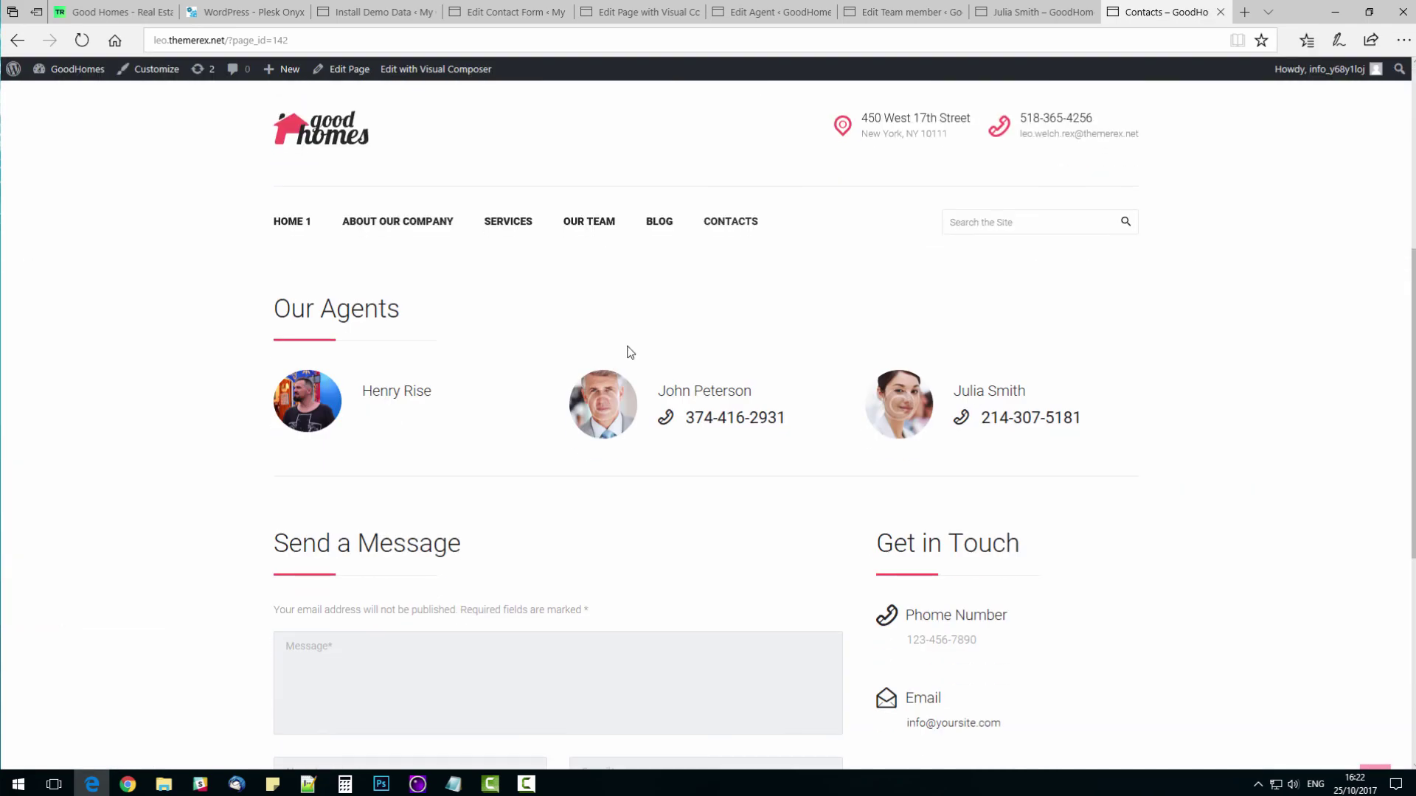
pyautogui.scroll(-4, 610, 354)
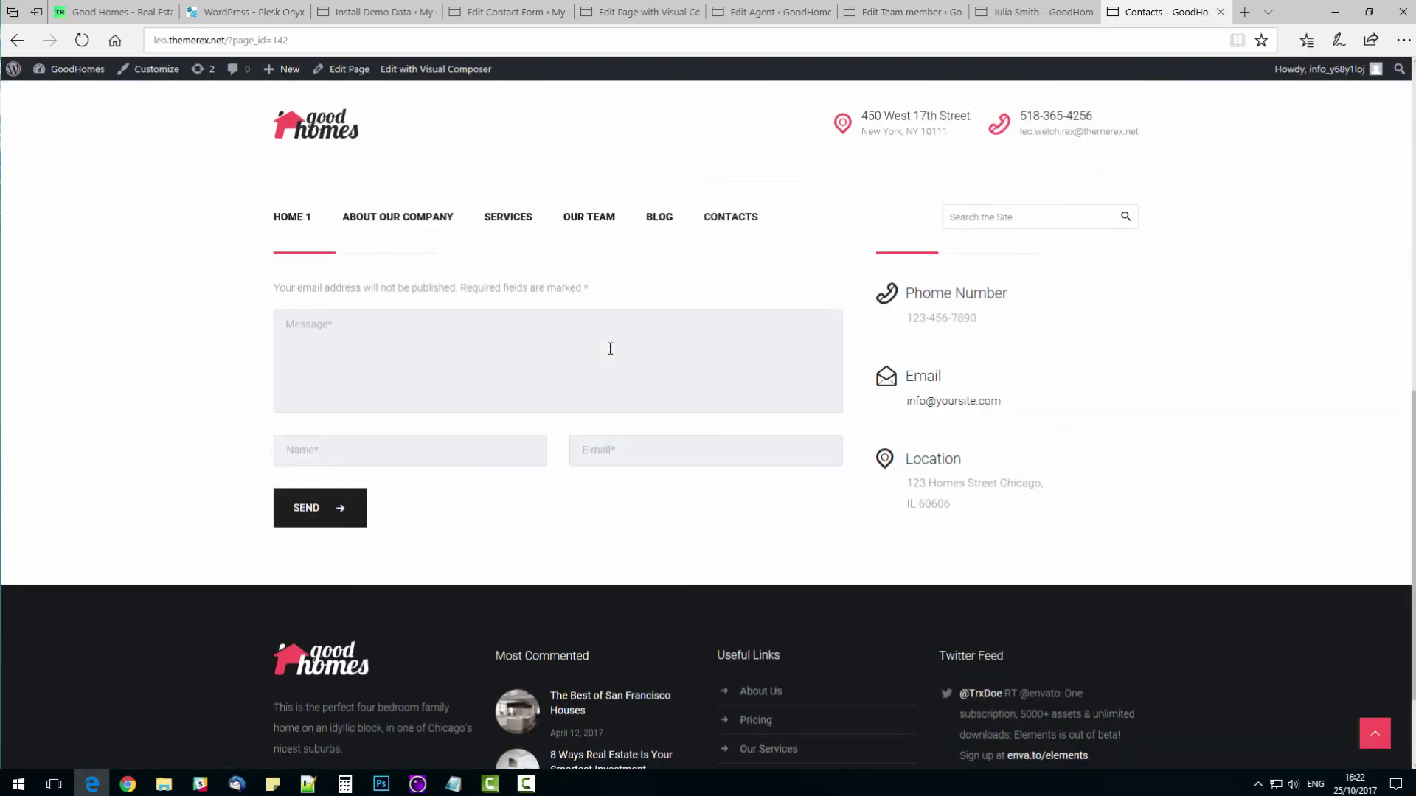
# Edit the Contacts page in Visual Composer and open the Get in Touch Contacts element's settings
pyautogui.click(459, 72)
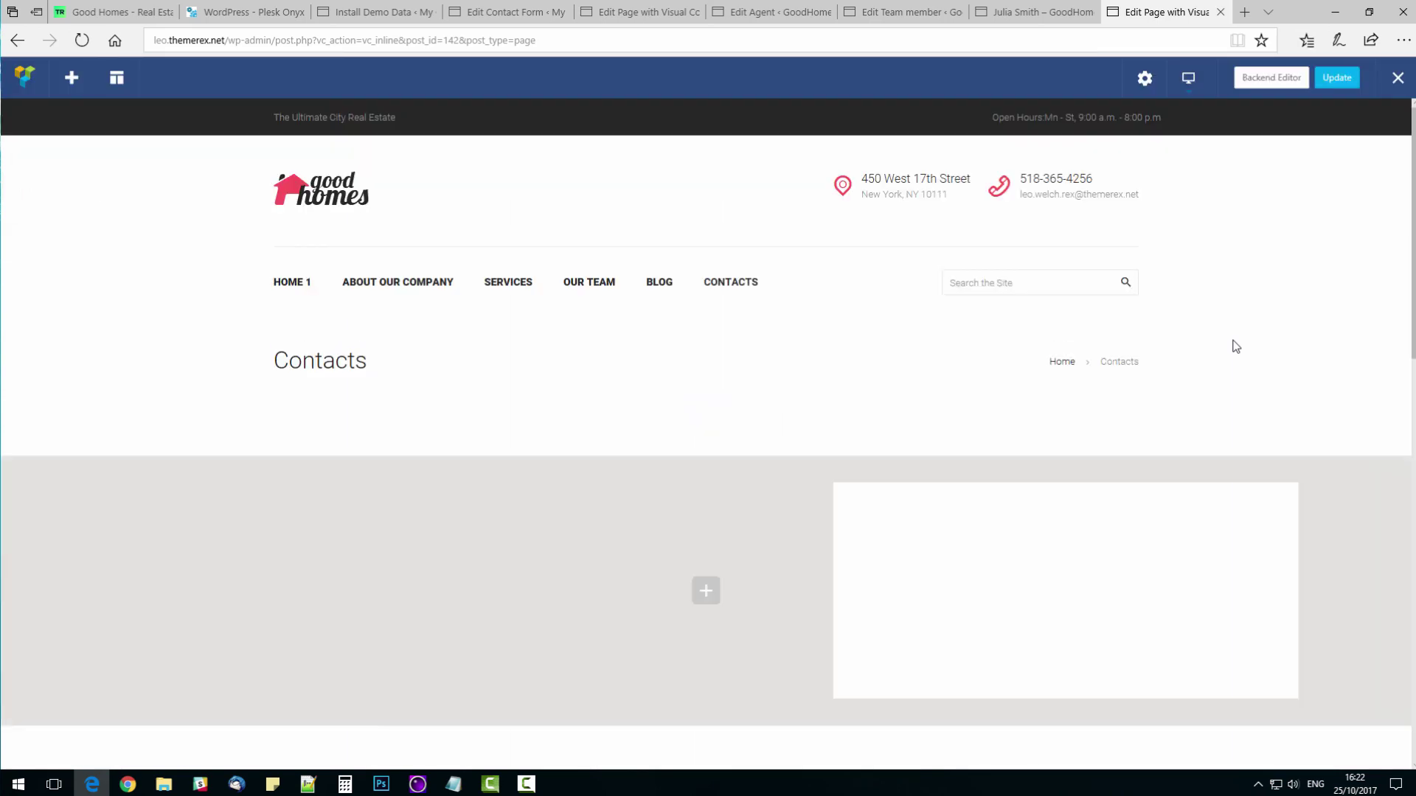
pyautogui.scroll(-5, 1231, 346)
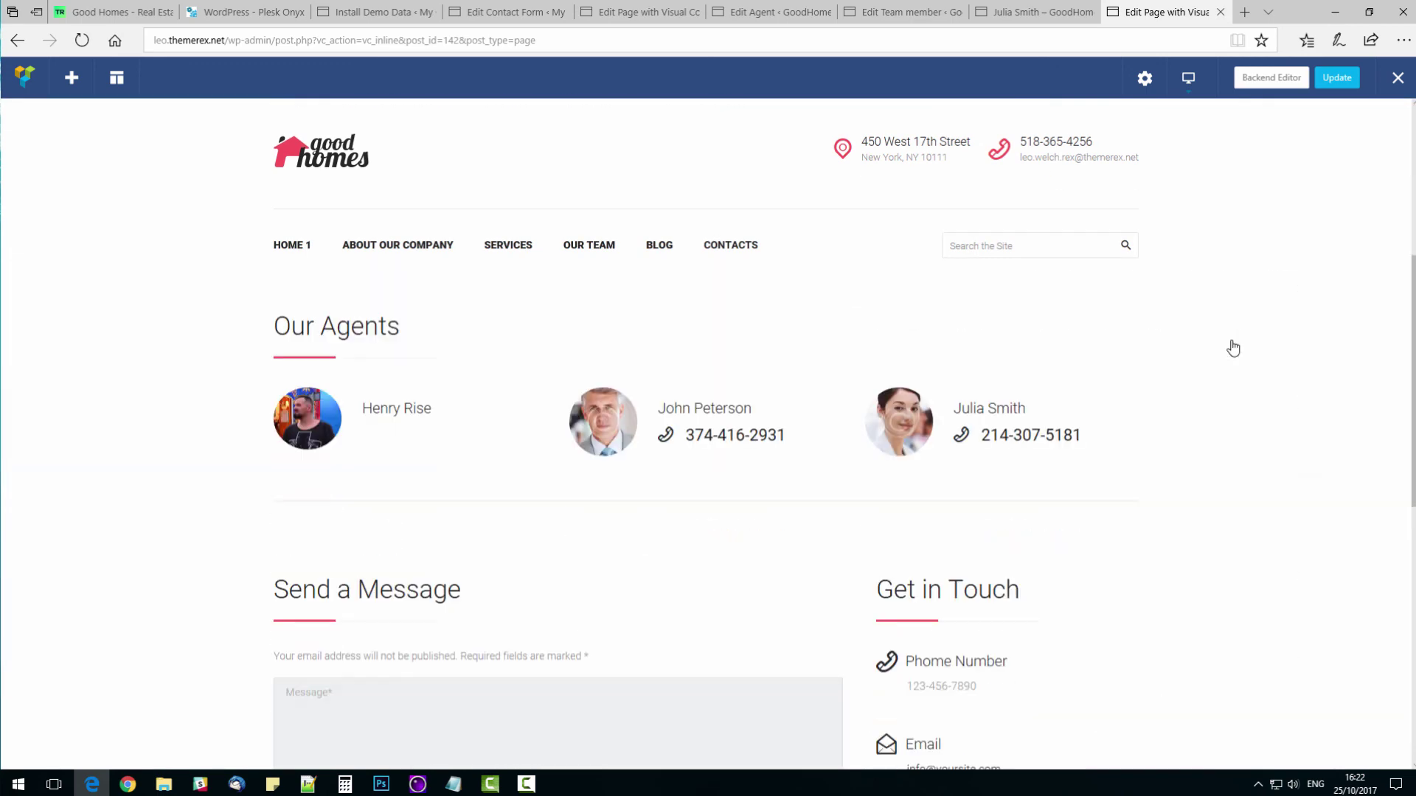
pyautogui.scroll(-3, 1246, 488)
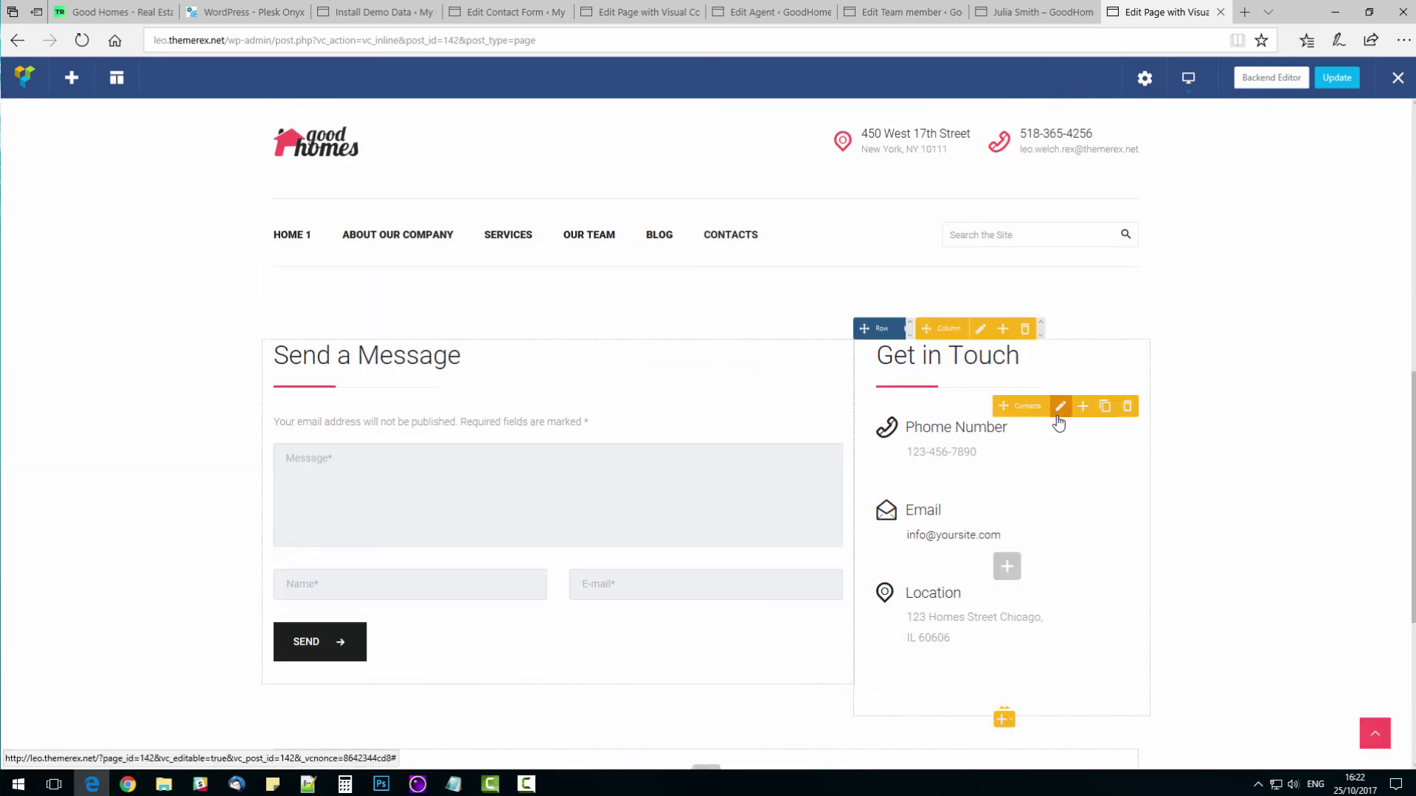
pyautogui.click(1060, 410)
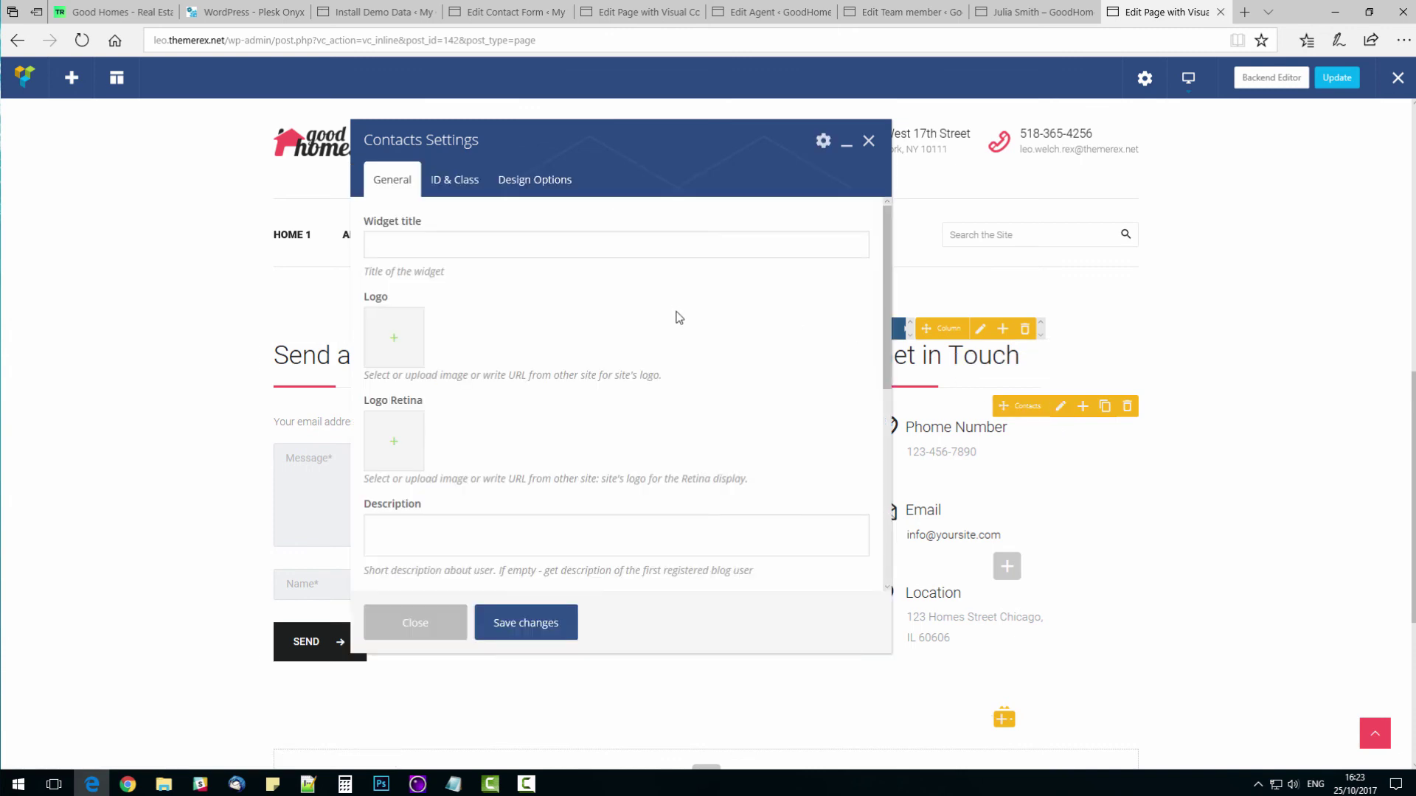
pyautogui.scroll(-3, 678, 317)
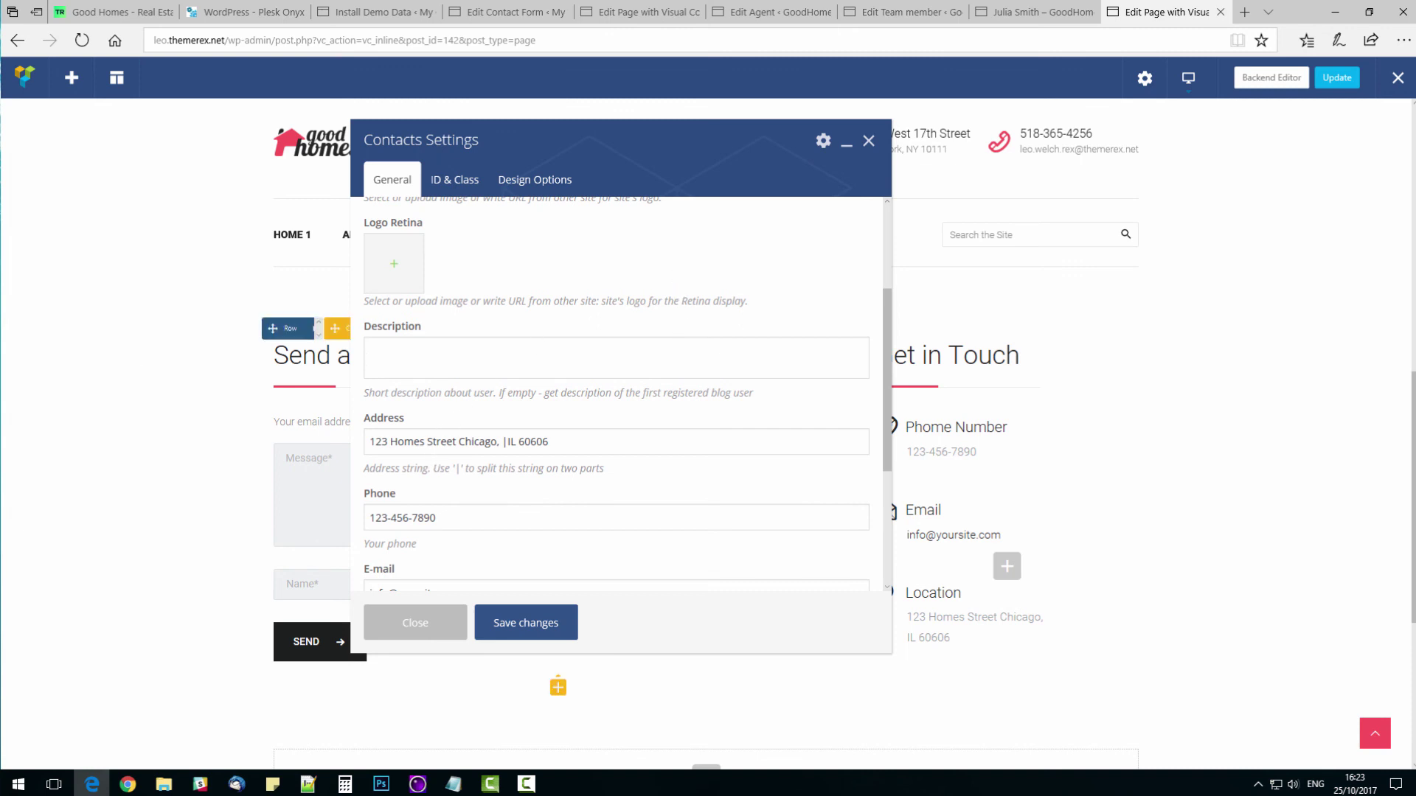
pyautogui.hotkey('alt', 'Tab')
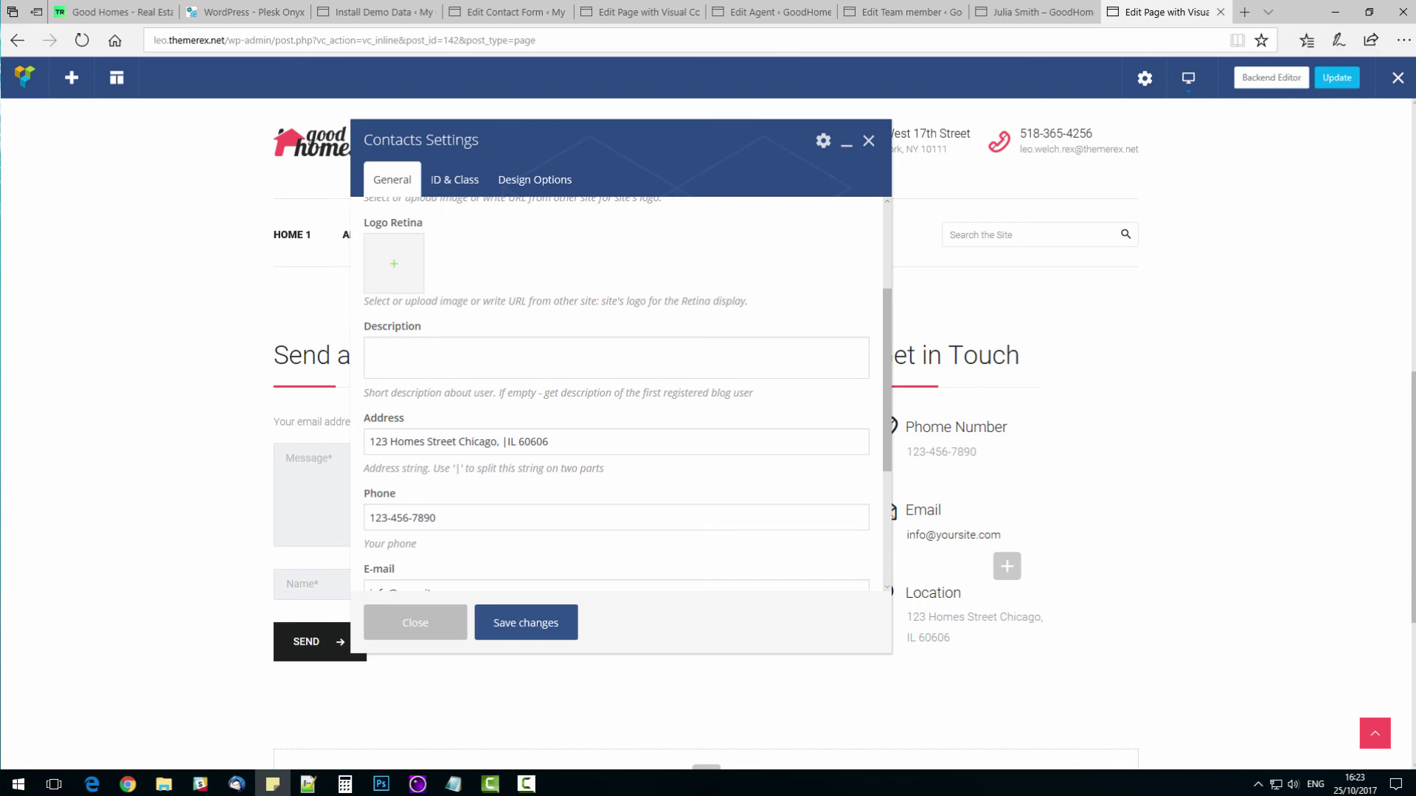
pyautogui.click(498, 444)
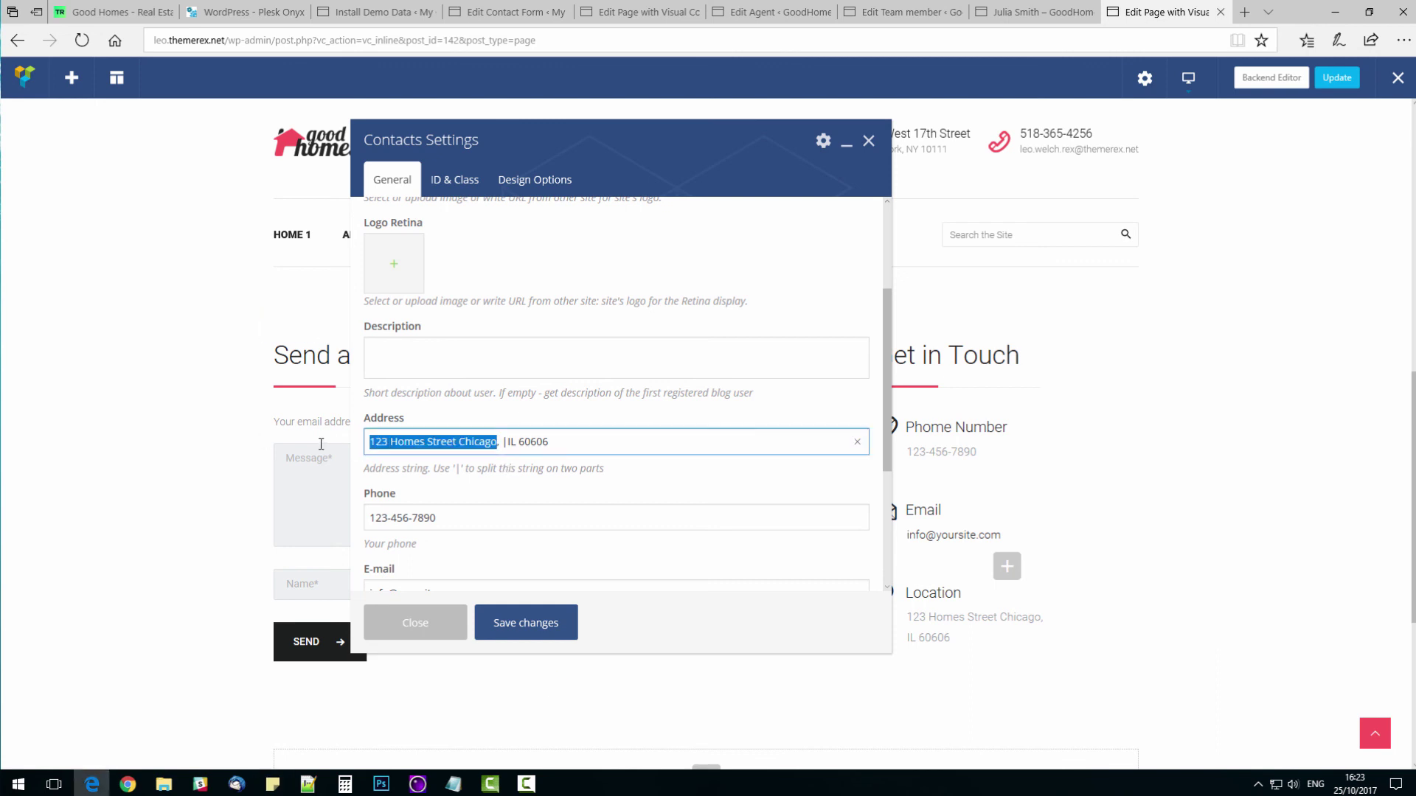
pyautogui.hotkey('shift', 'Home')
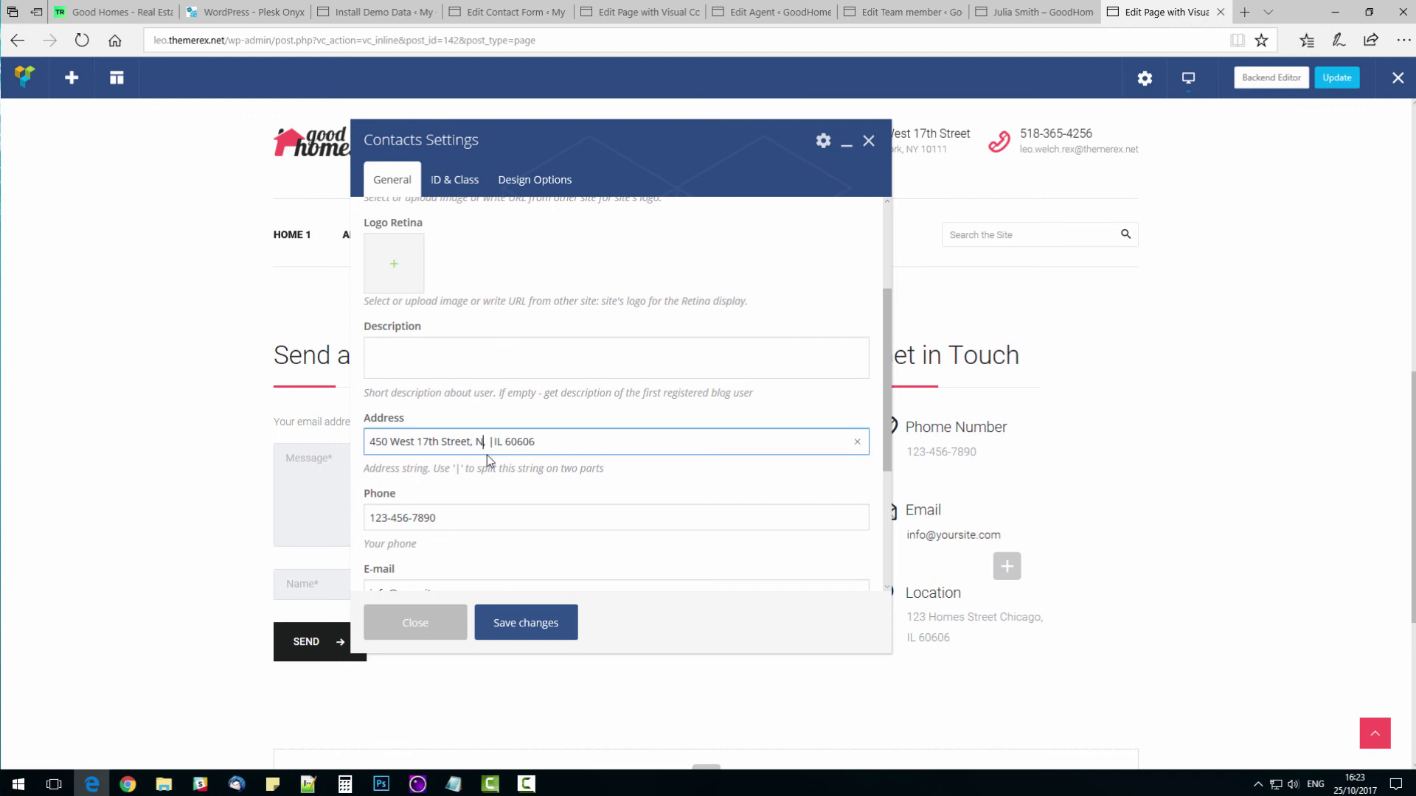
pyautogui.write('NY, |')
pyautogui.write('NY')
pyautogui.press('Right')
pyautogui.hotkey('shift', 'End')
pyautogui.write('10011')
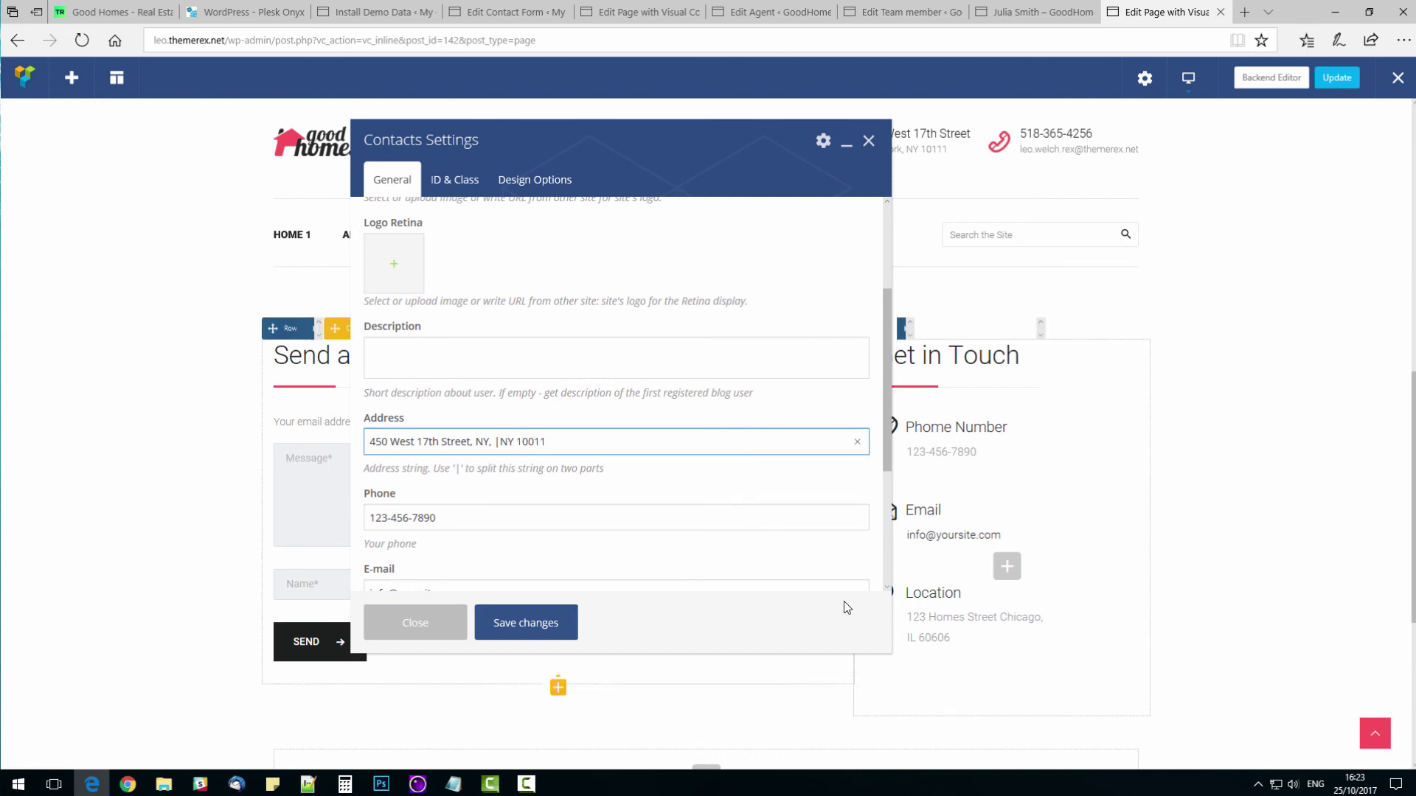
pyautogui.press('Tab')
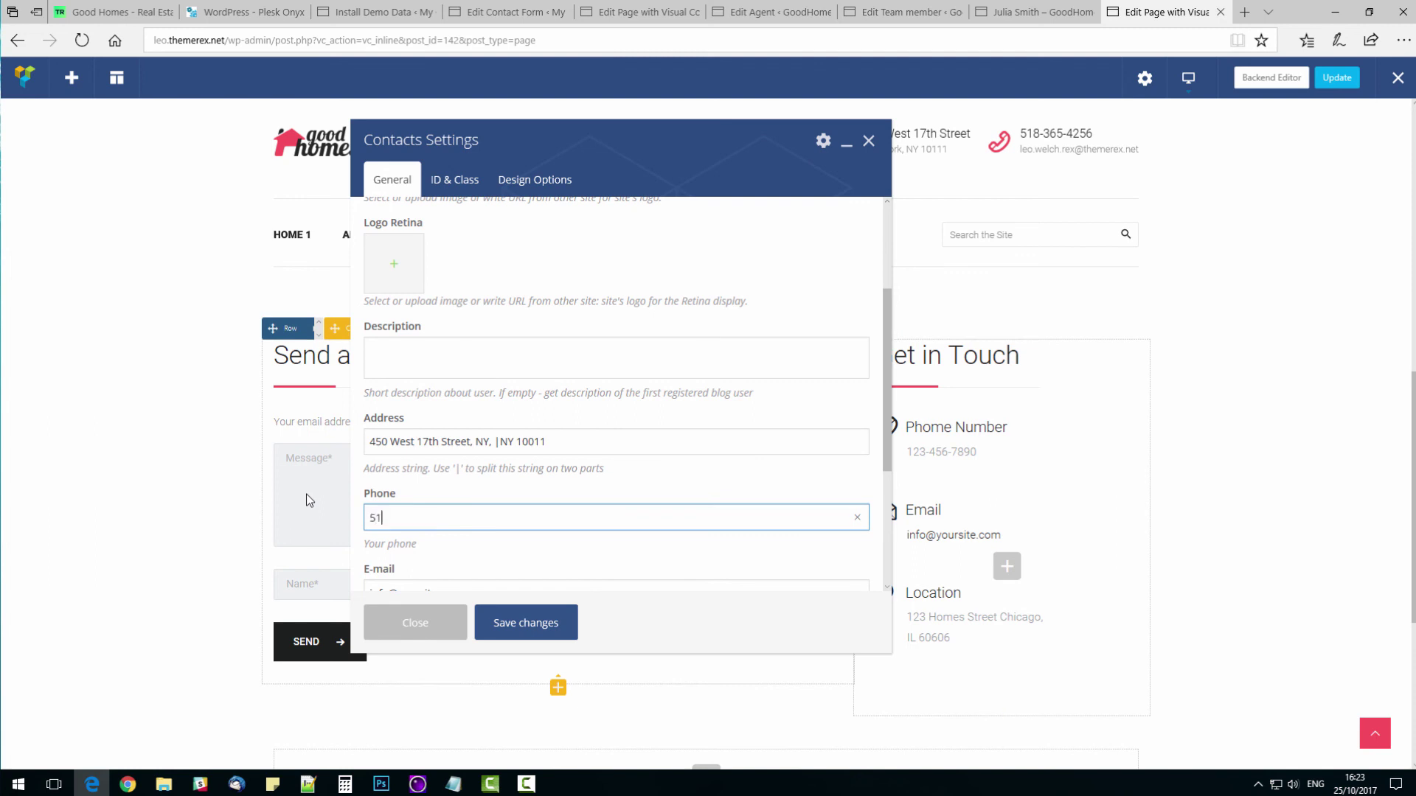
pyautogui.scroll(-2, 373, 477)
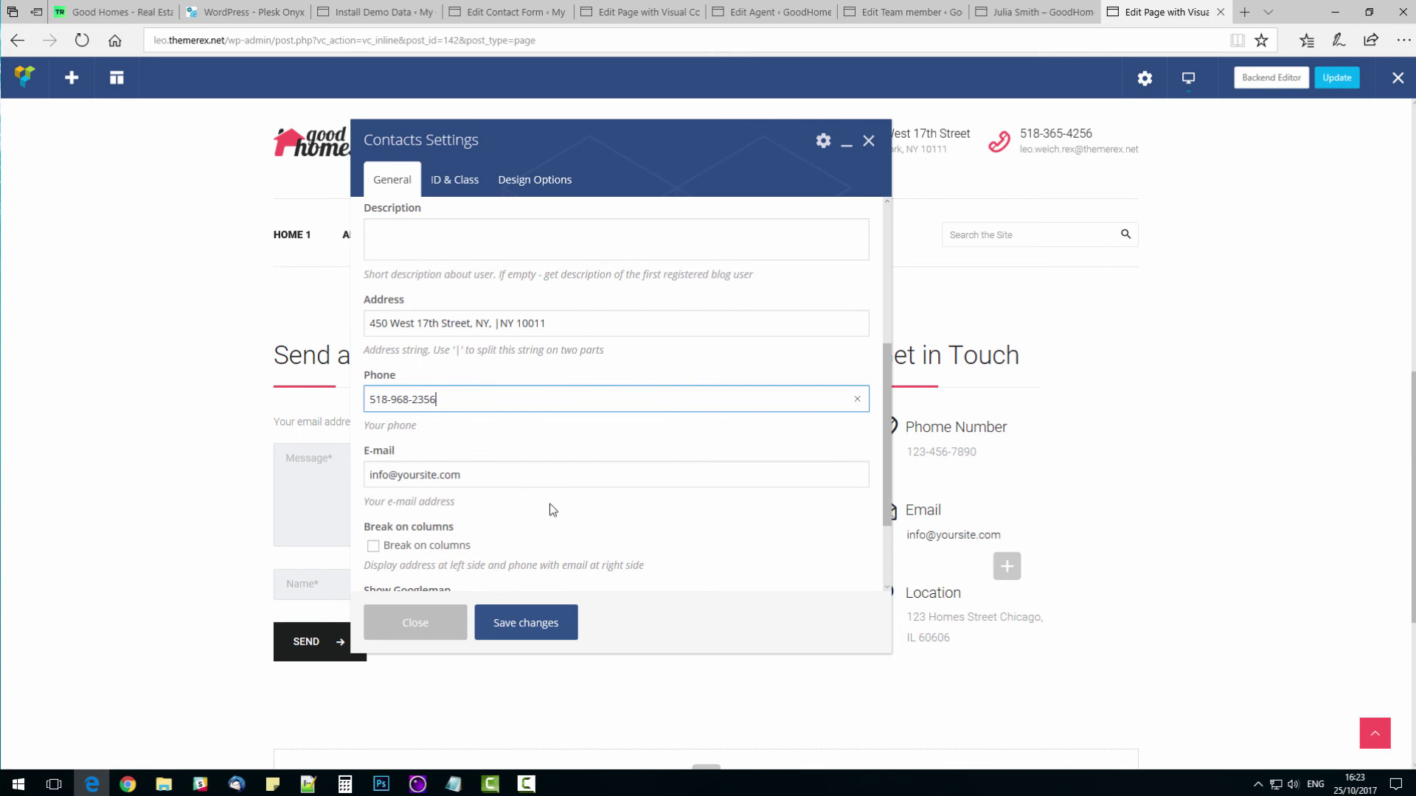
pyautogui.doubleClick(424, 475)
pyautogui.write('the')
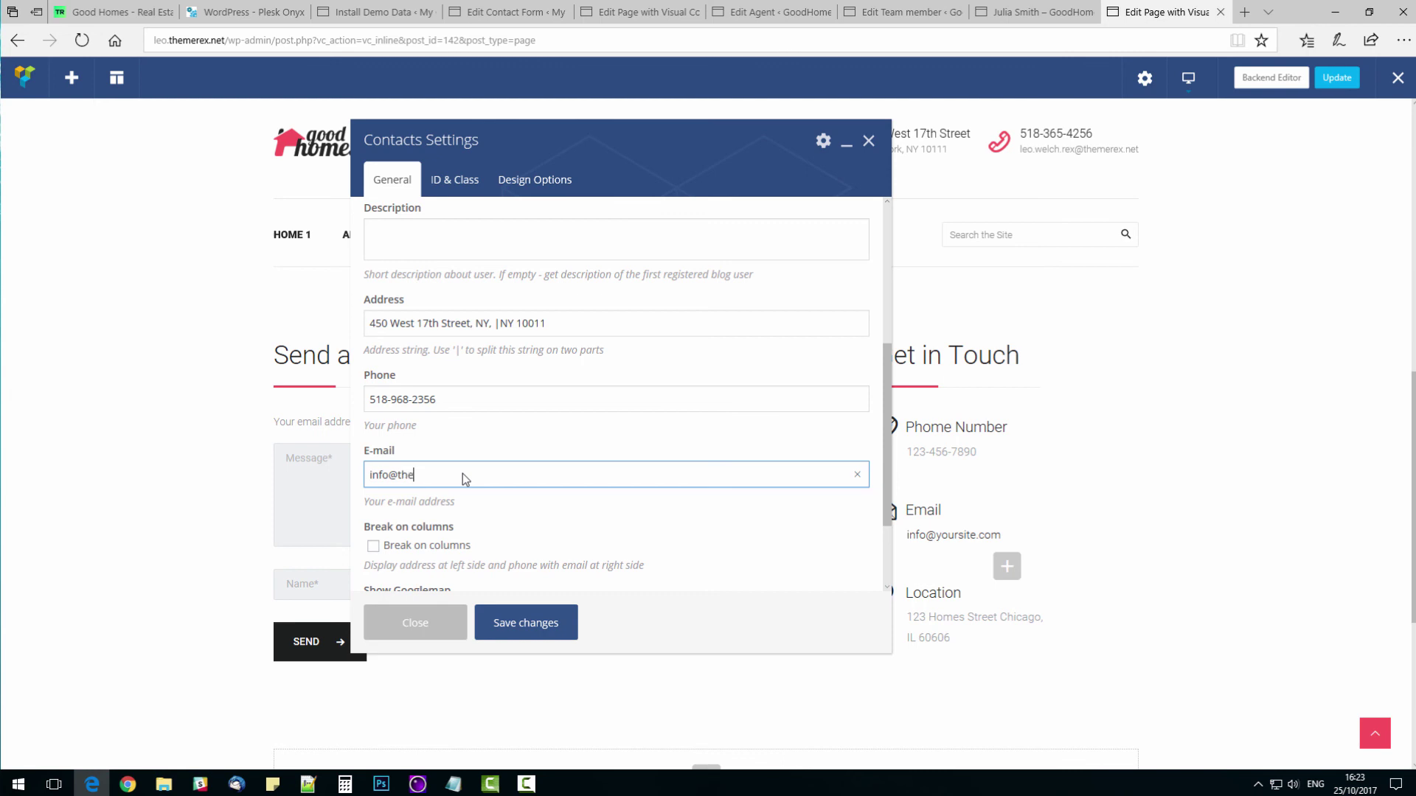
pyautogui.write('merex.')
pyautogui.write('net')
pyautogui.scroll(-3, 474, 468)
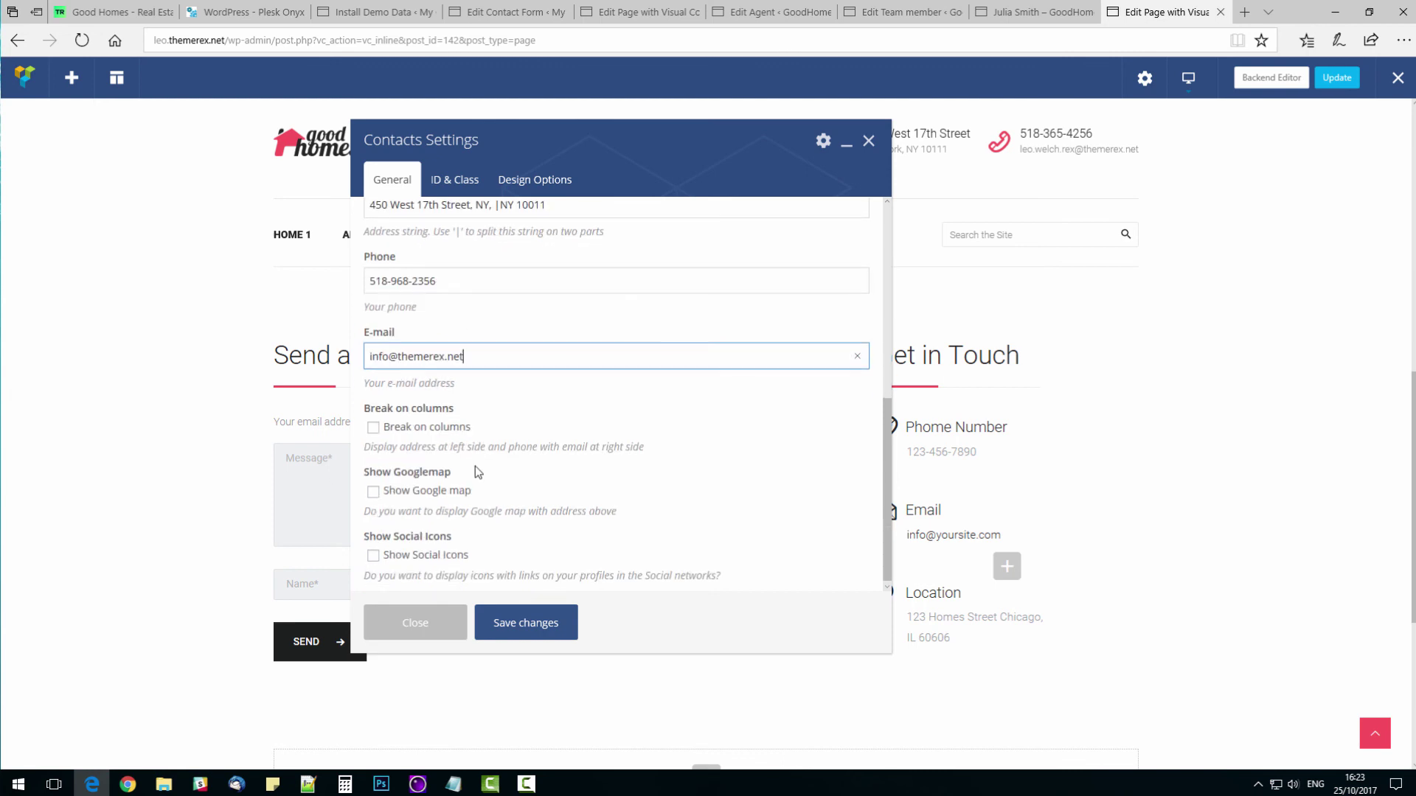
pyautogui.click(545, 626)
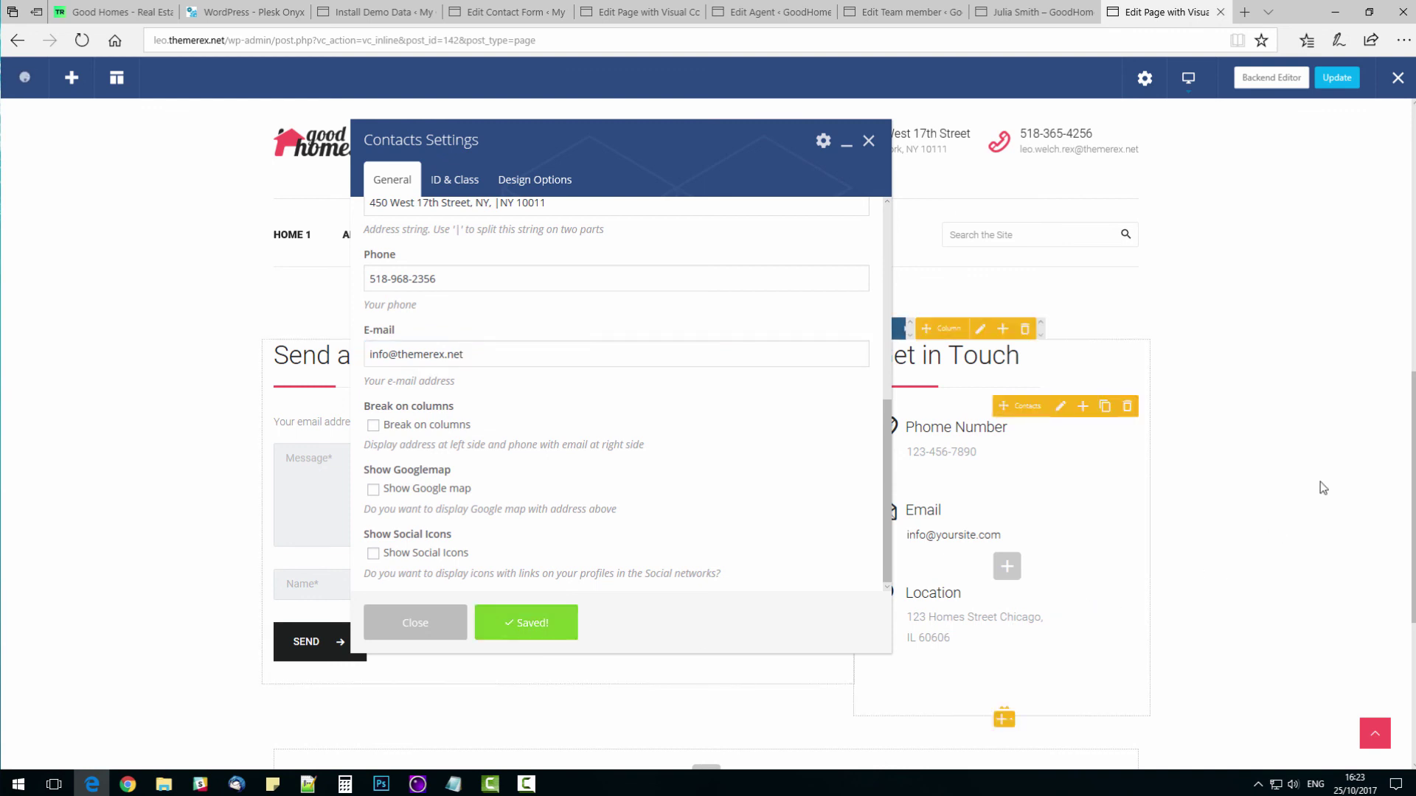
pyautogui.moveTo(558, 509)
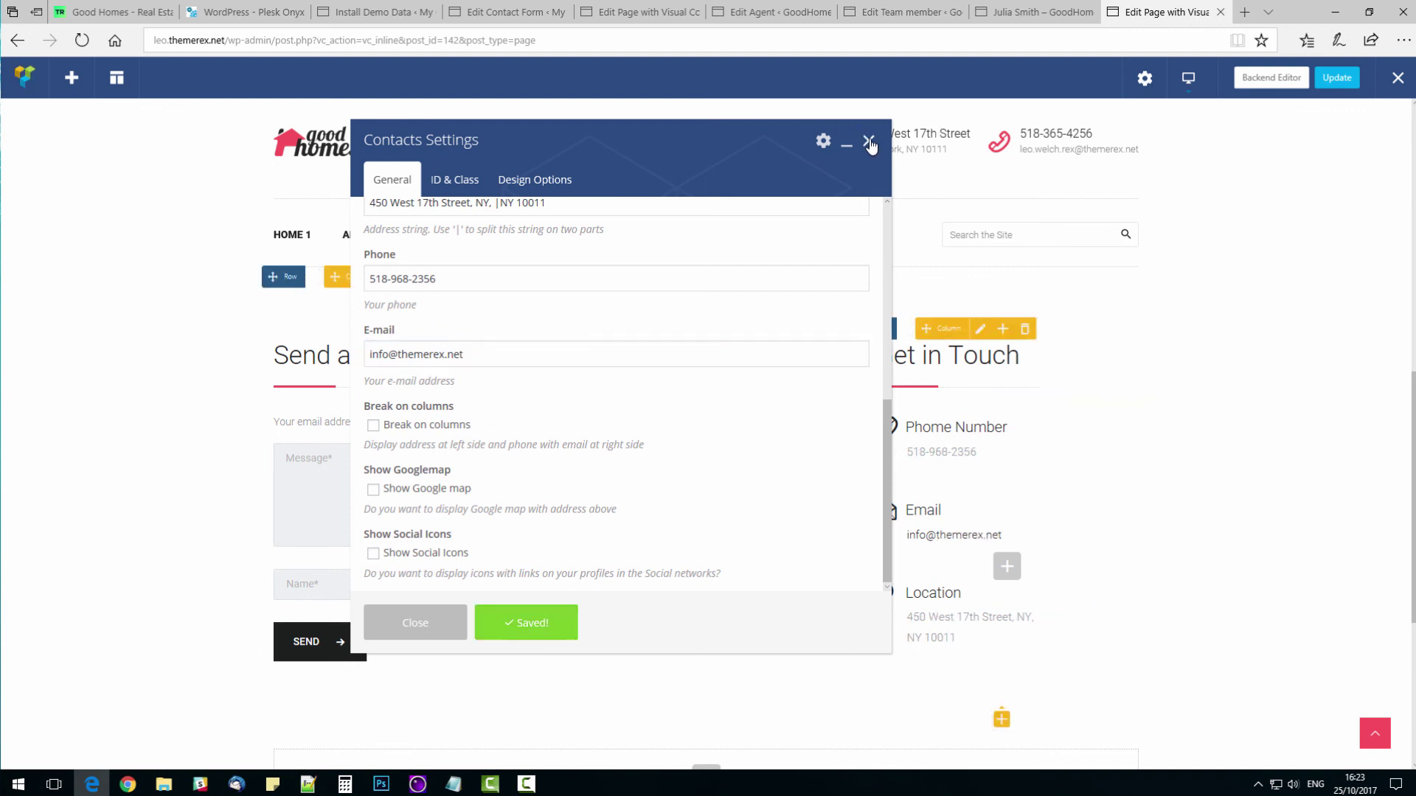
pyautogui.press('Escape')
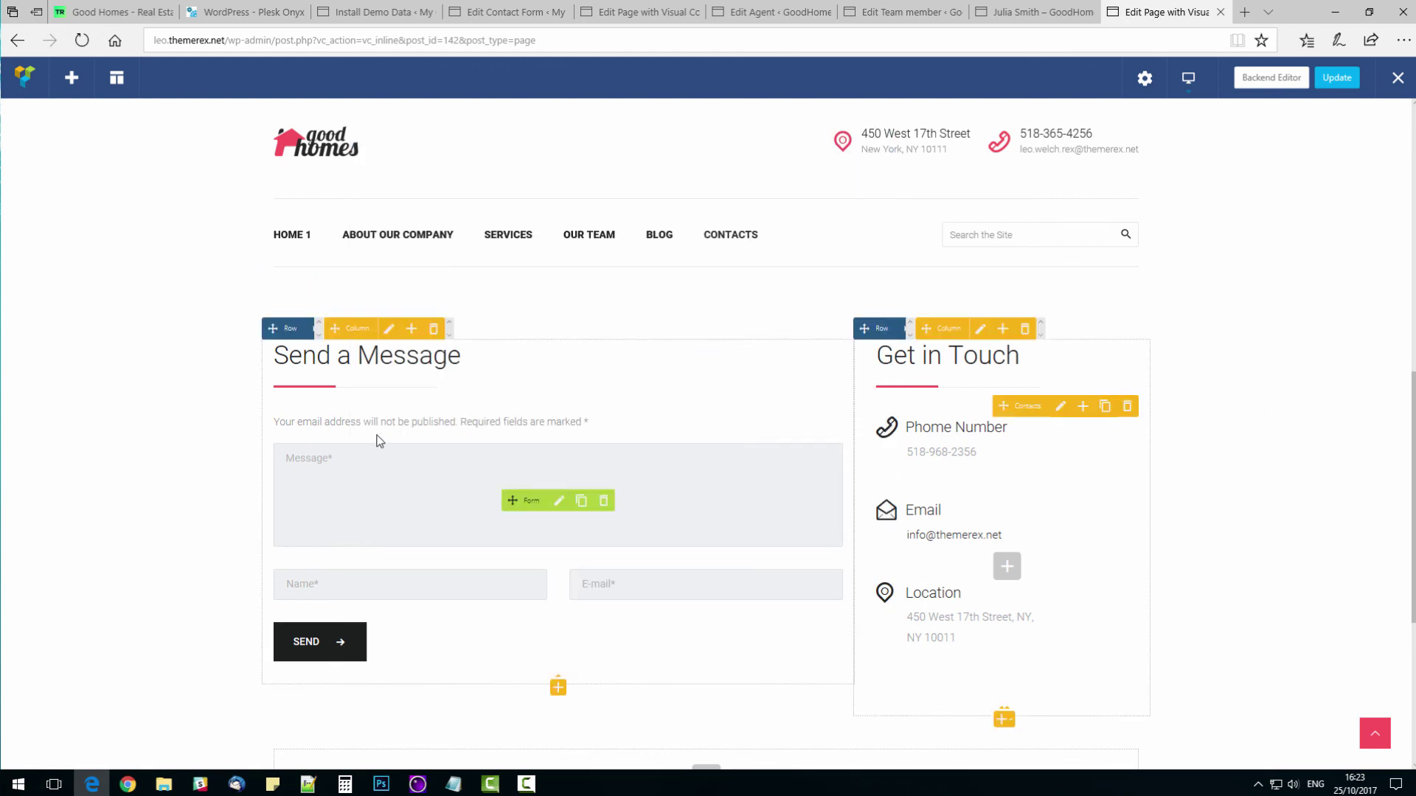
# Review the updated Contacts page, then scroll the GoodHomes homepage down to the property search
pyautogui.scroll(-3, 382, 449)
pyautogui.scroll(5, 383, 450)
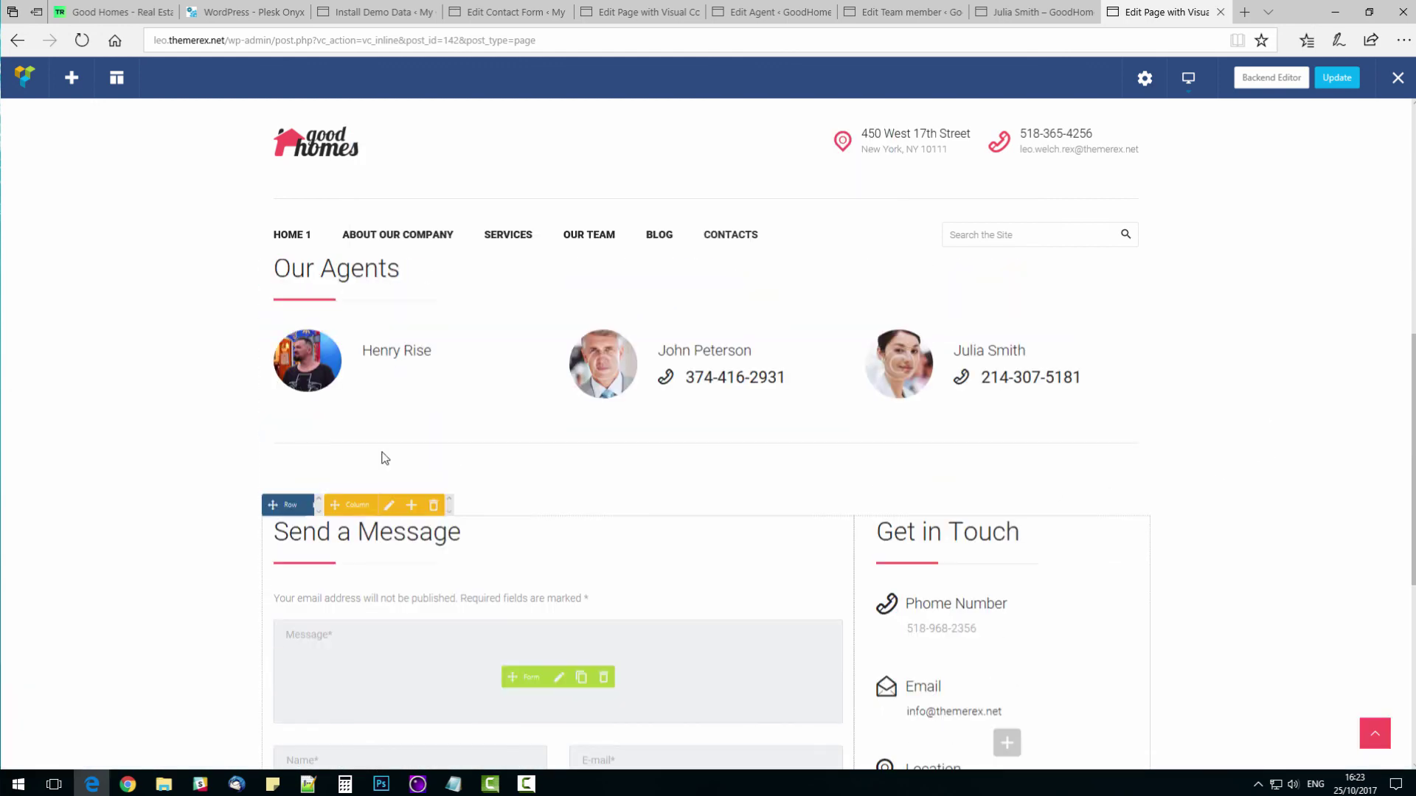
pyautogui.scroll(3, 386, 459)
pyautogui.scroll(3, 386, 458)
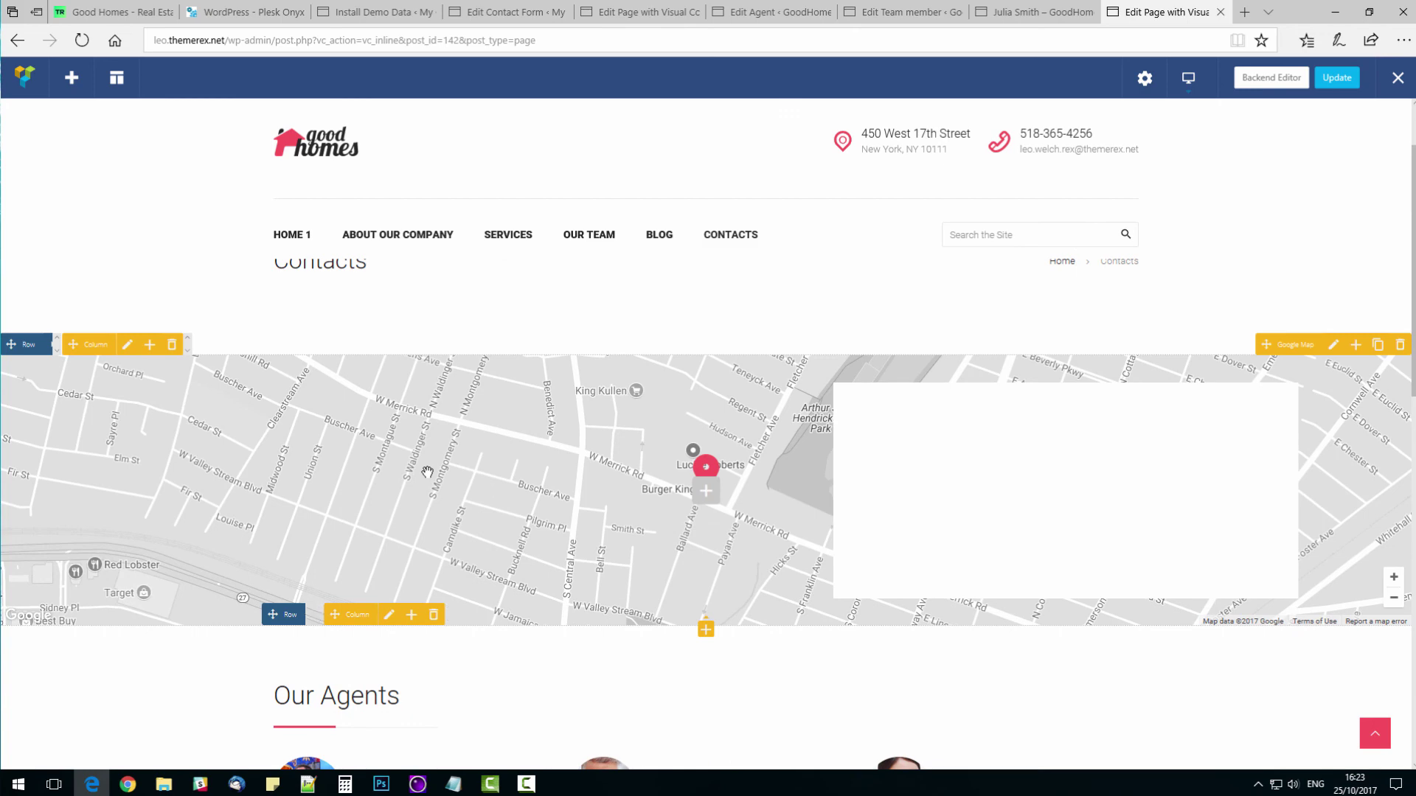
pyautogui.scroll(2, 427, 470)
pyautogui.scroll(-5, 428, 475)
pyautogui.scroll(-2, 429, 484)
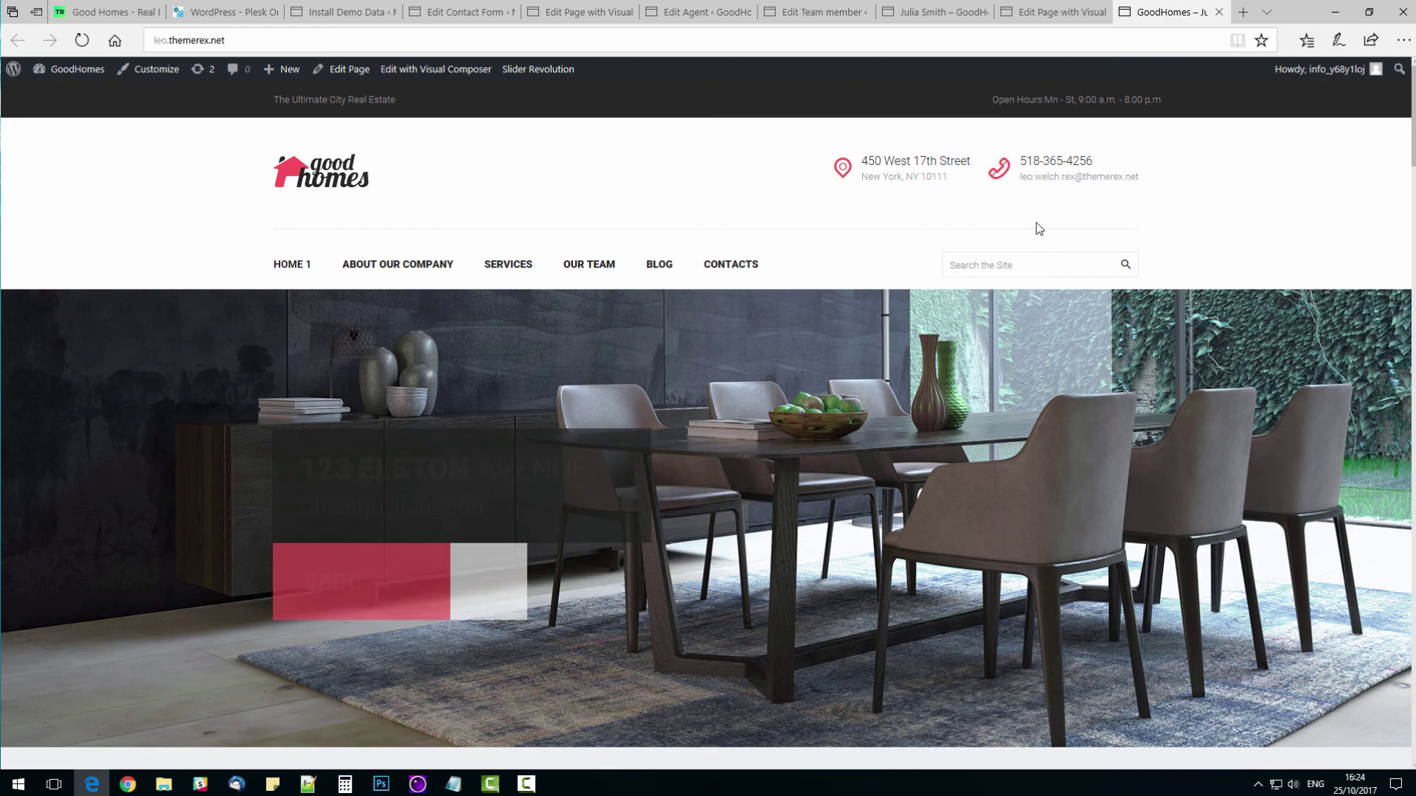
pyautogui.scroll(-1, 1037, 222)
pyautogui.scroll(-2, 1037, 222)
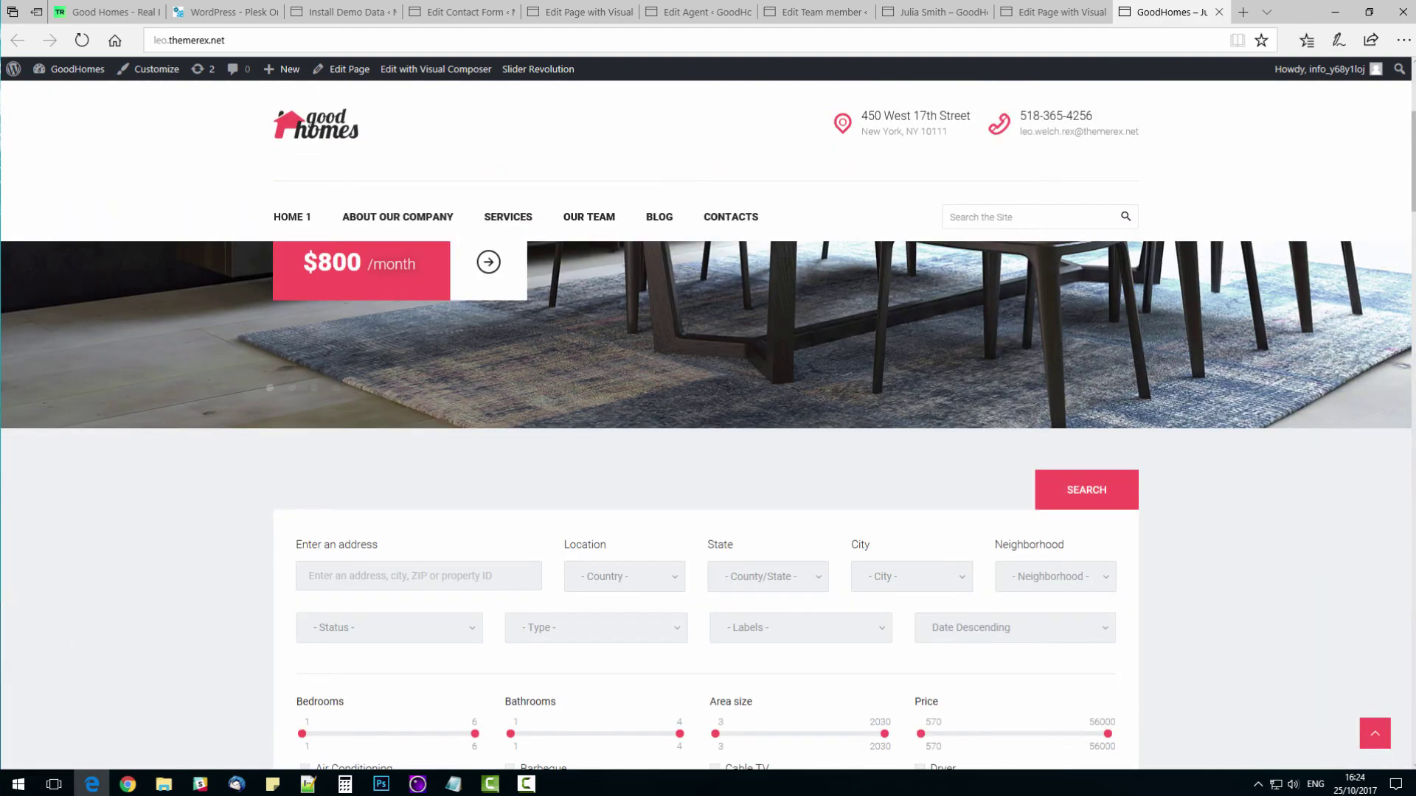